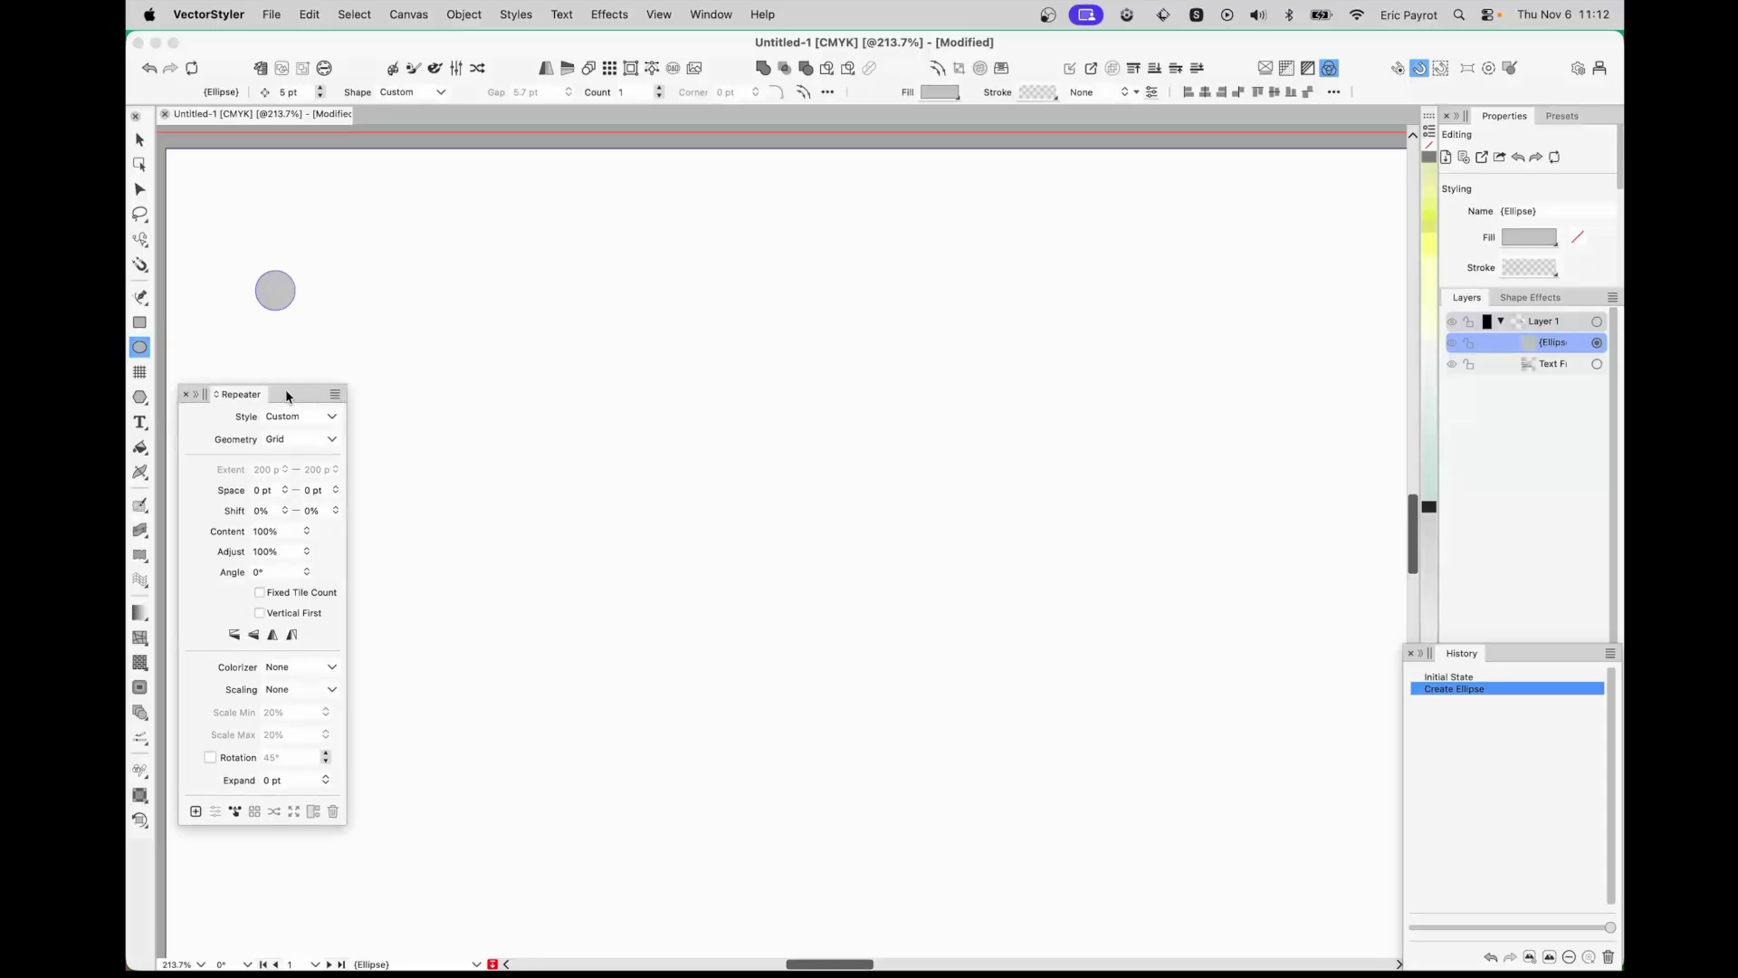
- Create a grid repeater from the circle and move the resulting pattern fully onto the page, clear of the Repeater panel
scroll(493, 392, left, 5)
scroll(492, 392, up, 2)
scroll(495, 392, down, 2)
scroll(495, 392, up, 2)
scroll(494, 389, right, 1)
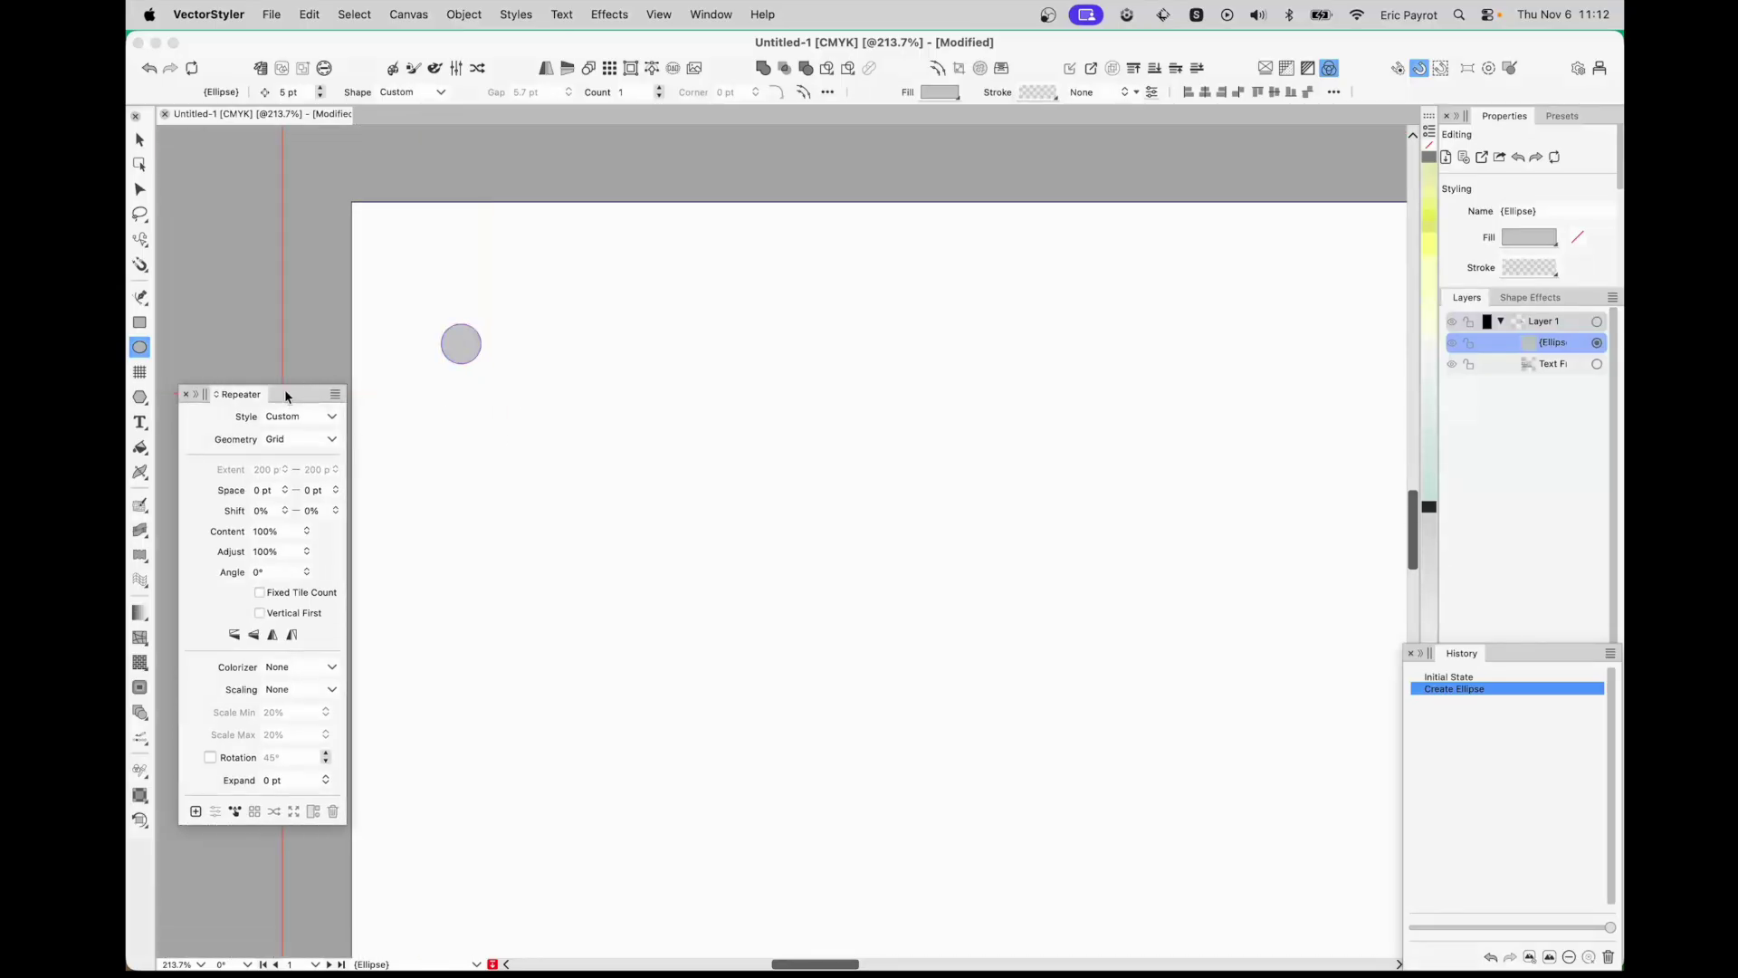
drag(286, 396, 285, 184)
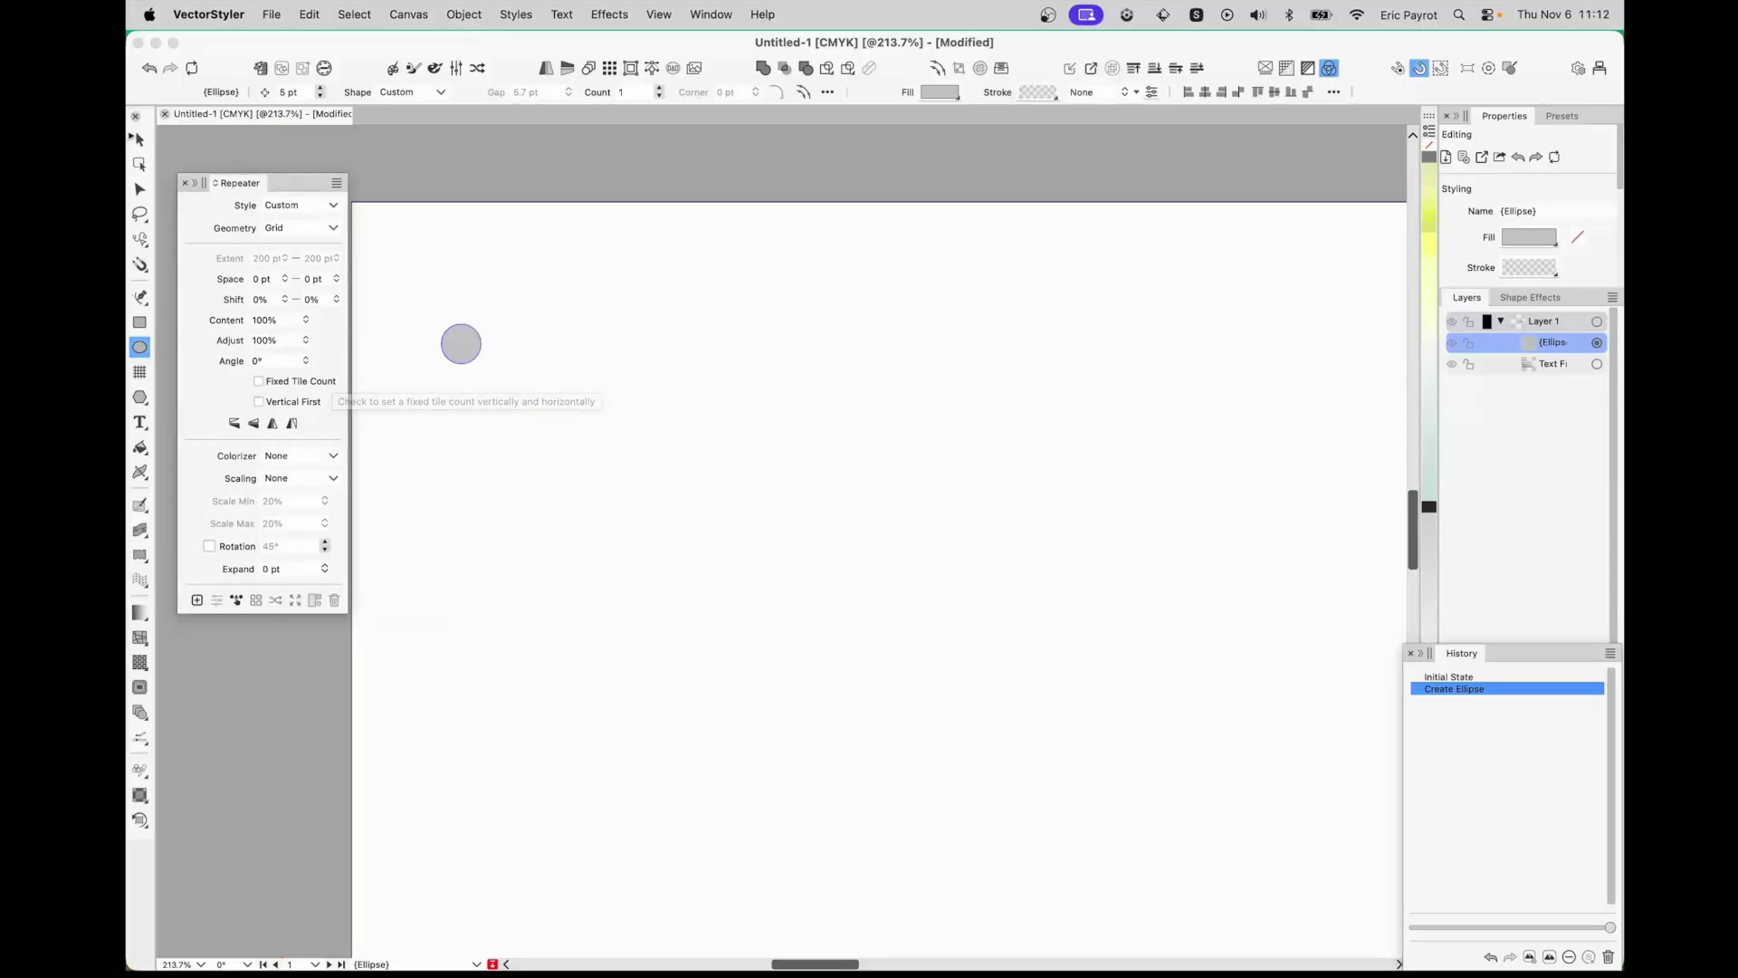
click(139, 139)
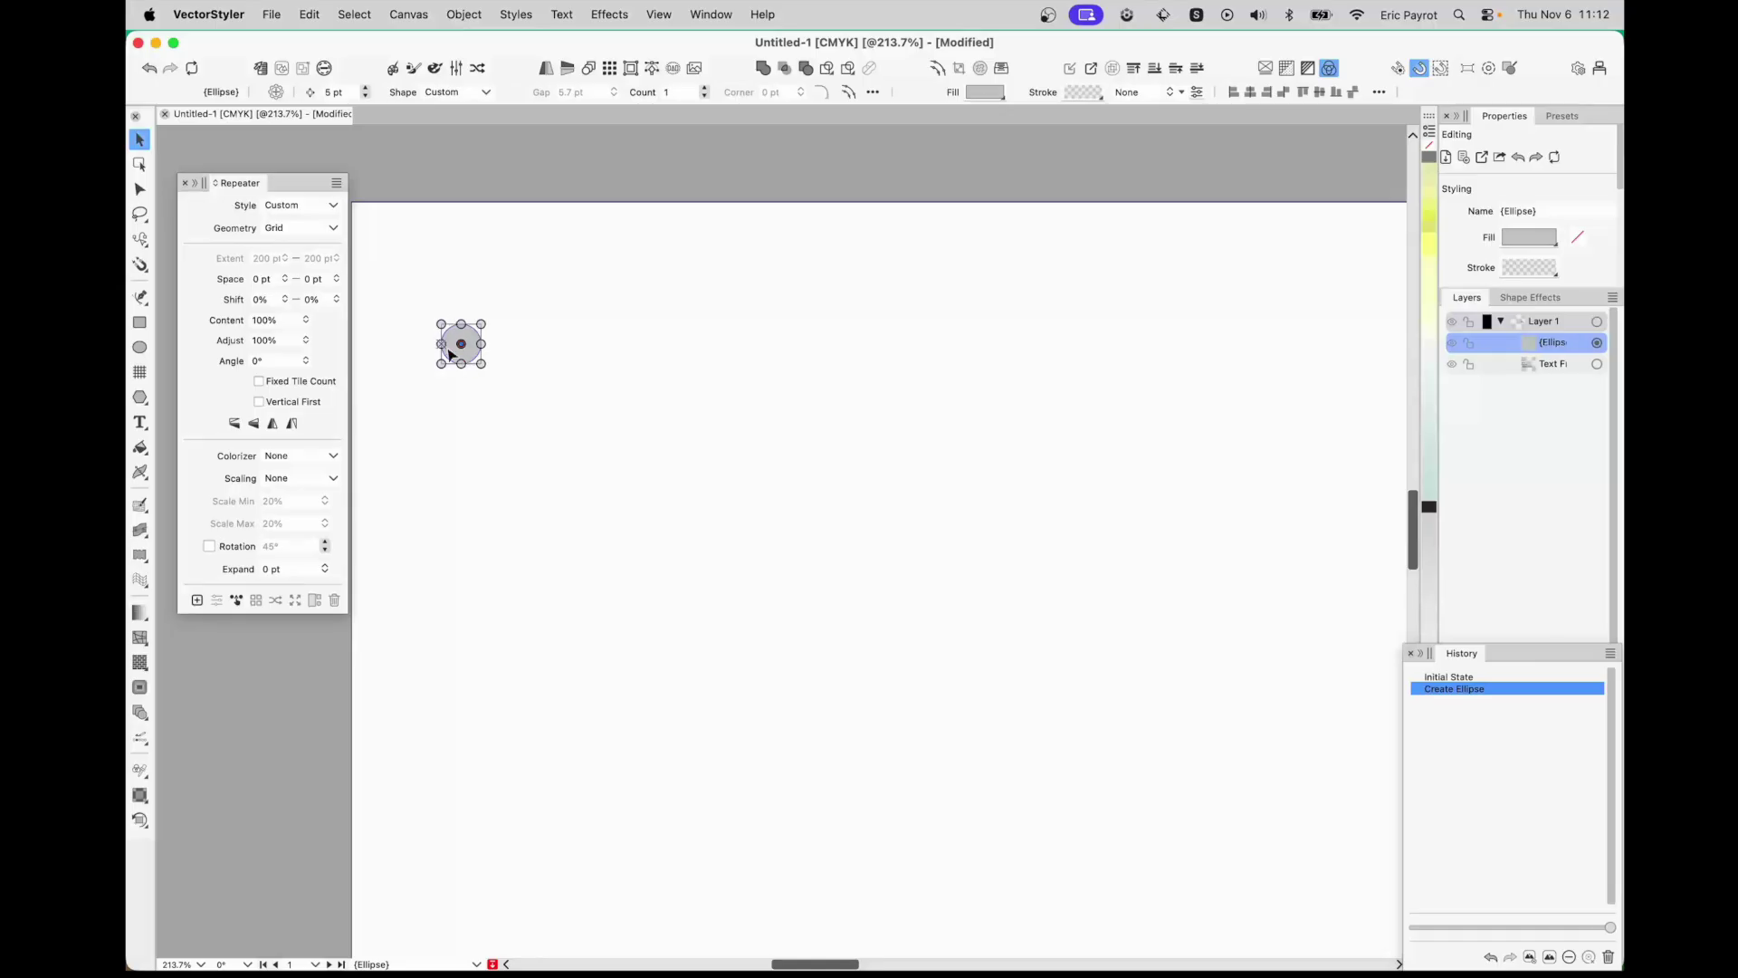
click(197, 601)
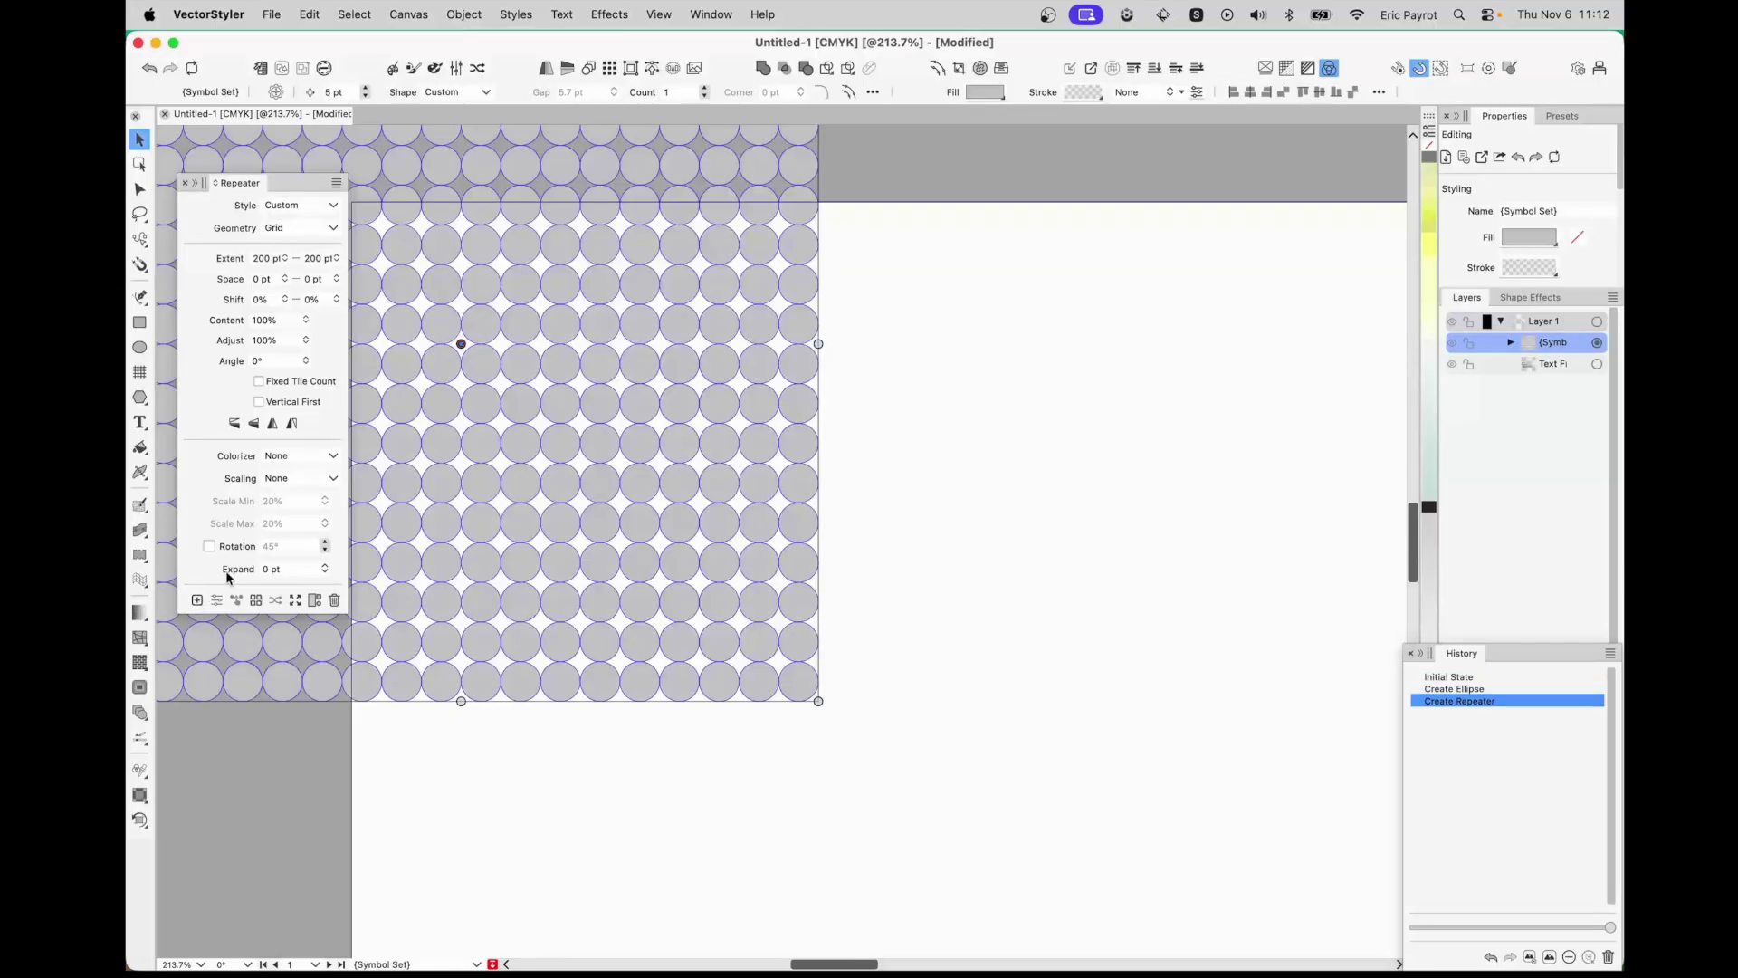
drag(852, 546, 1006, 635)
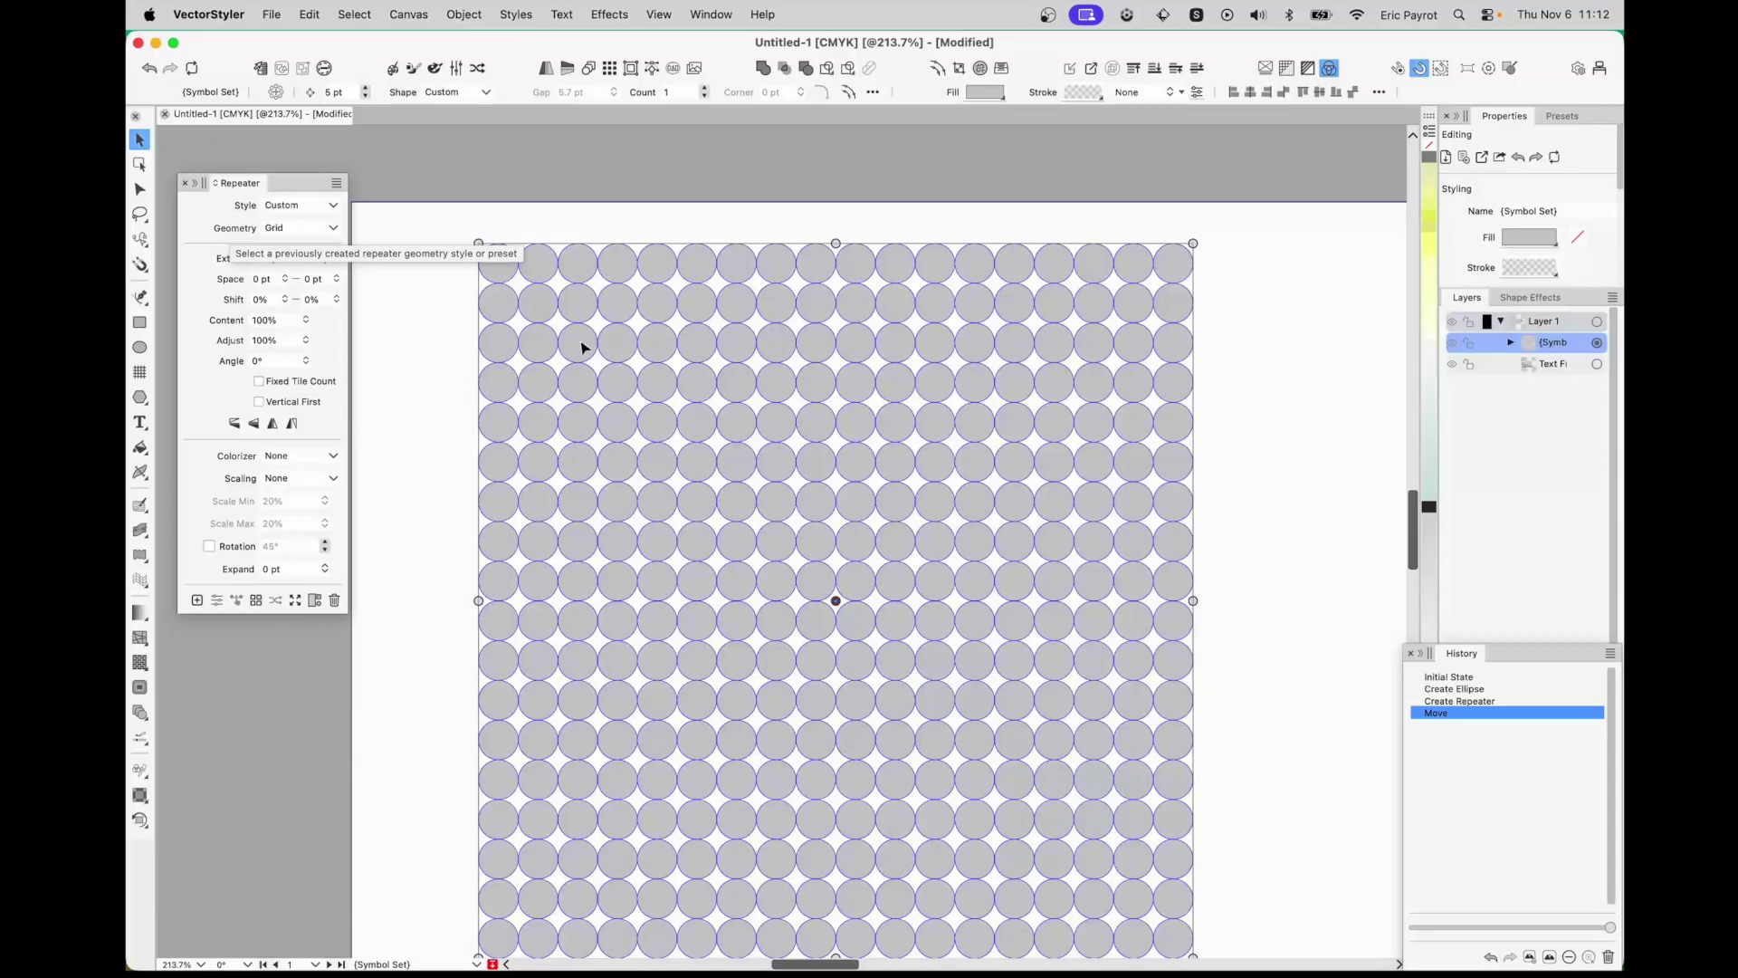
- Try the Concentric and Random geometries on the circle repeater, and return it to the Grid geometry
click(335, 229)
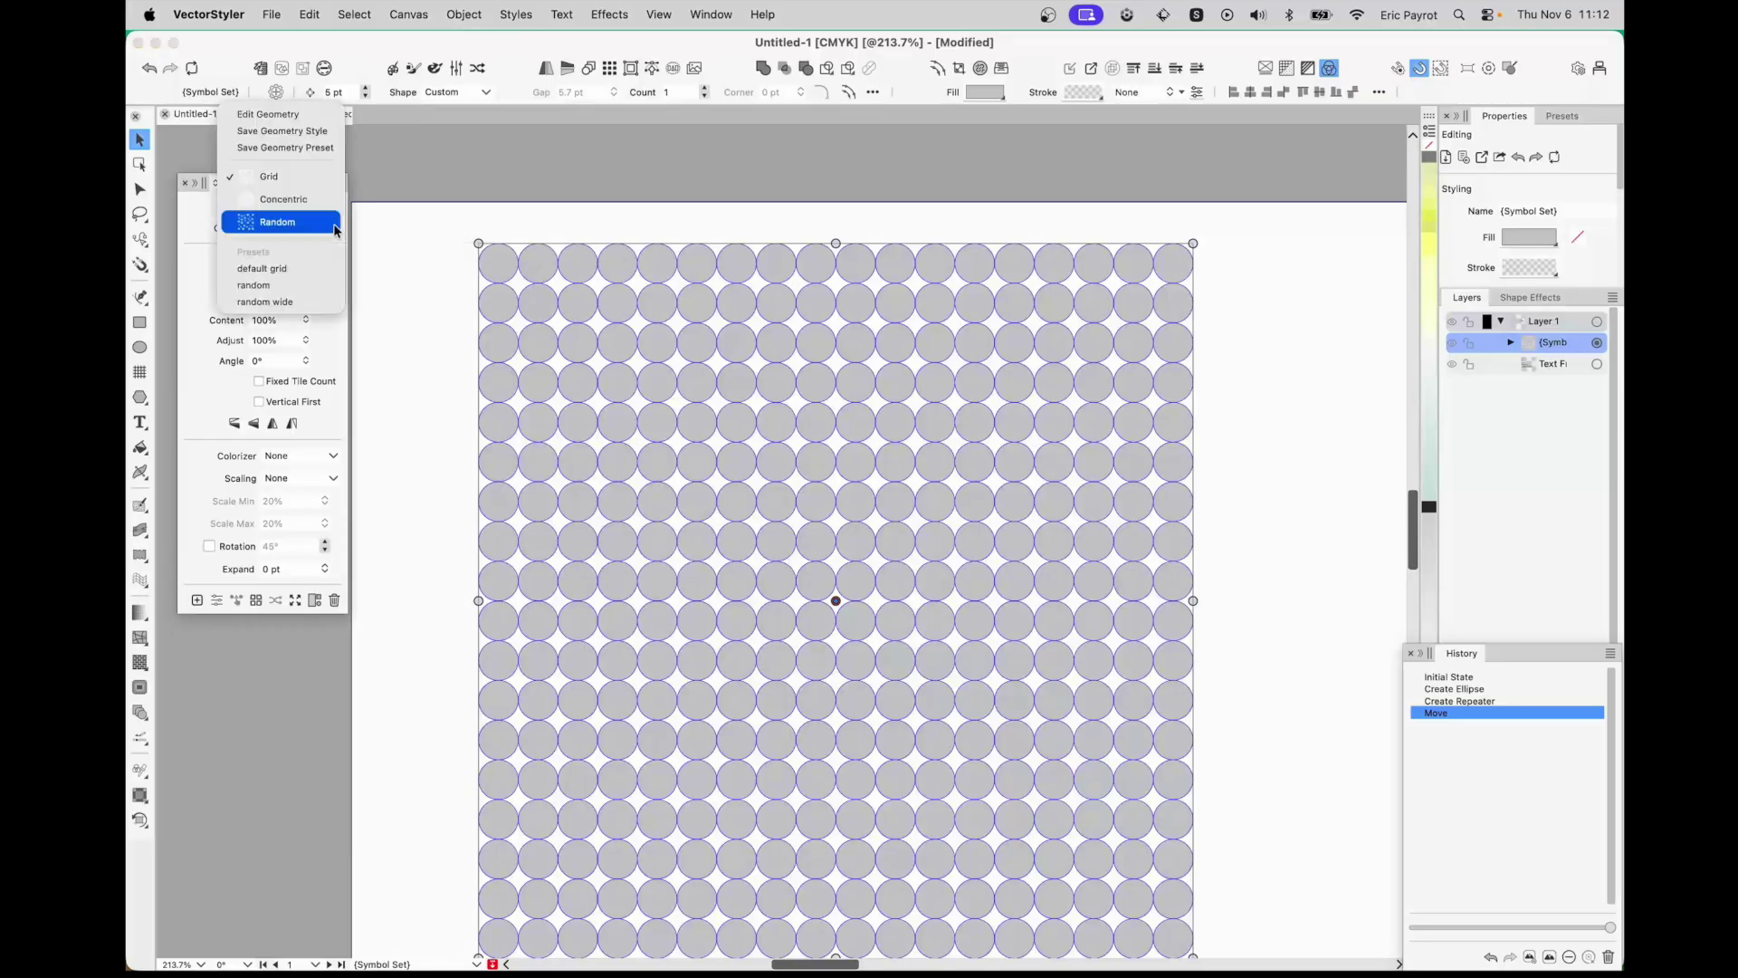
click(313, 203)
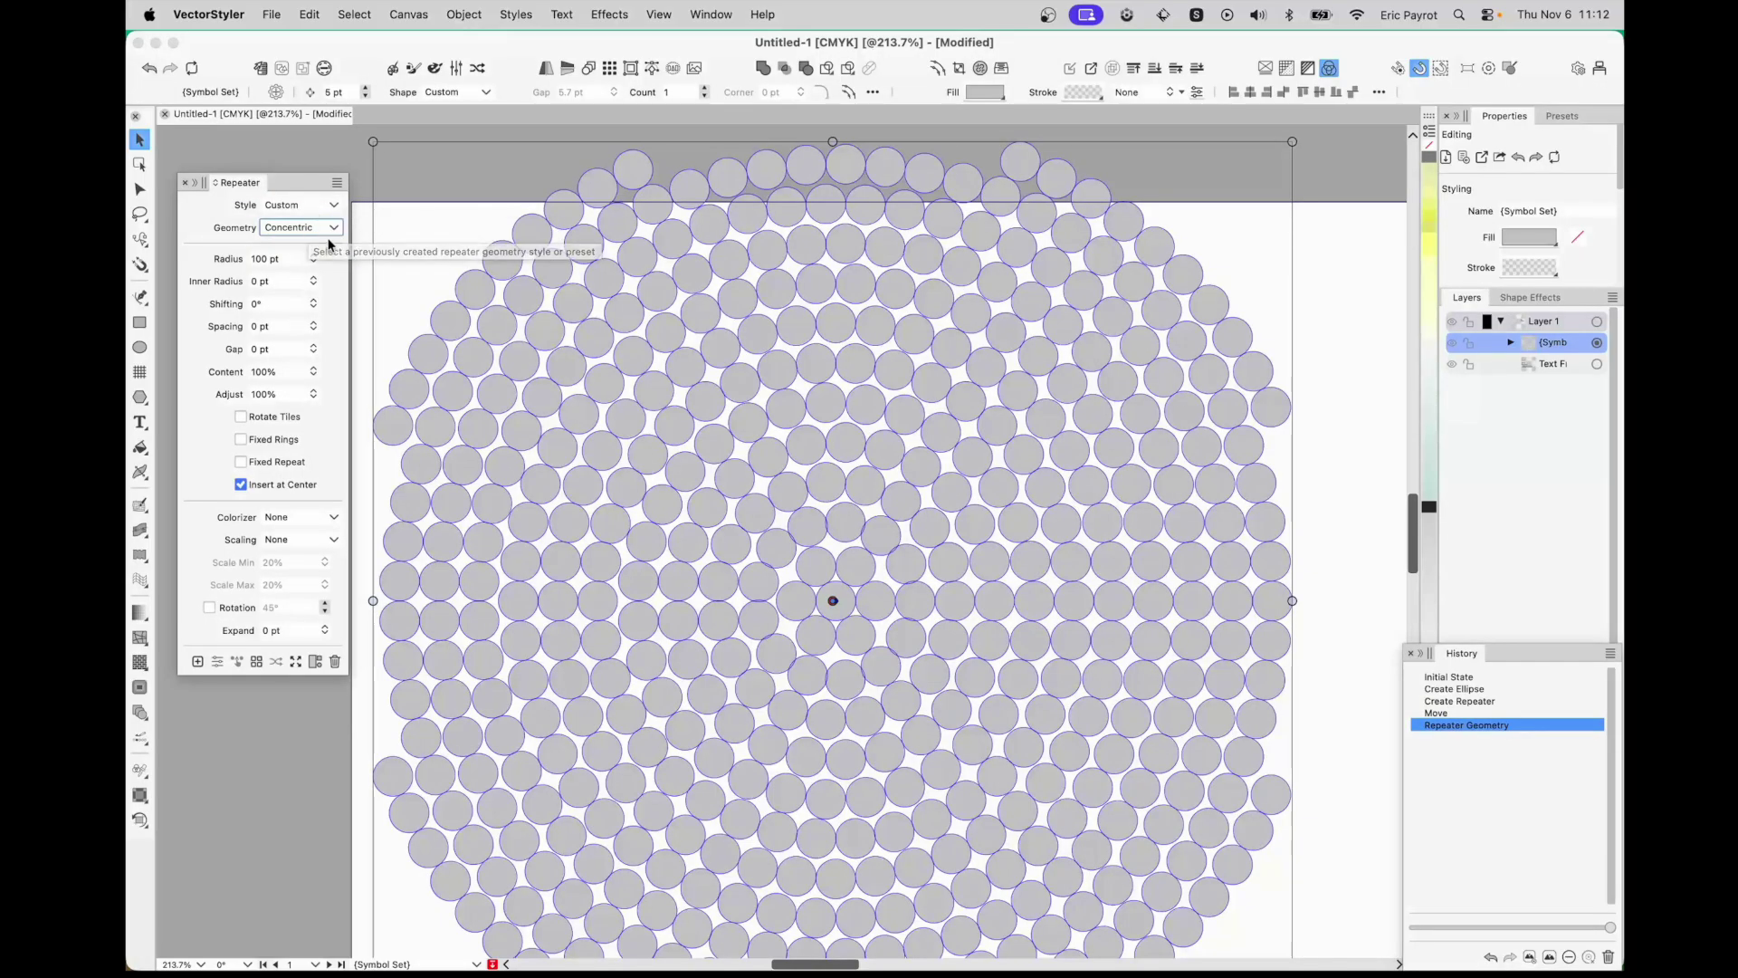
click(335, 229)
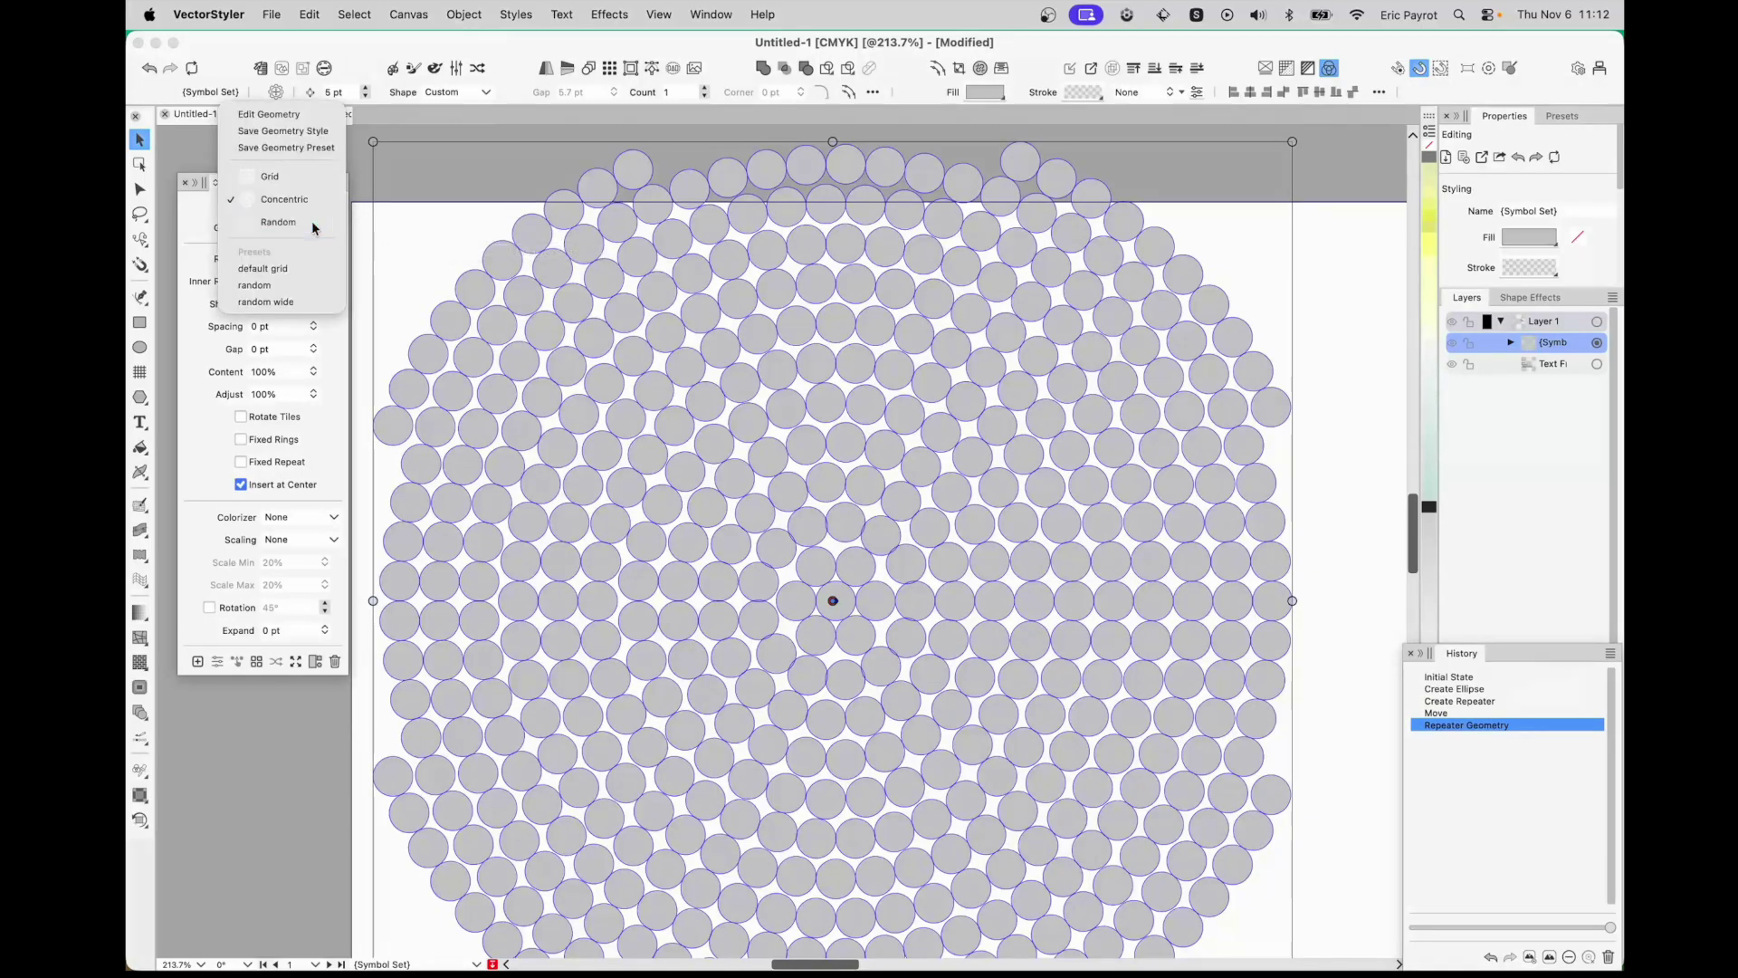
click(315, 224)
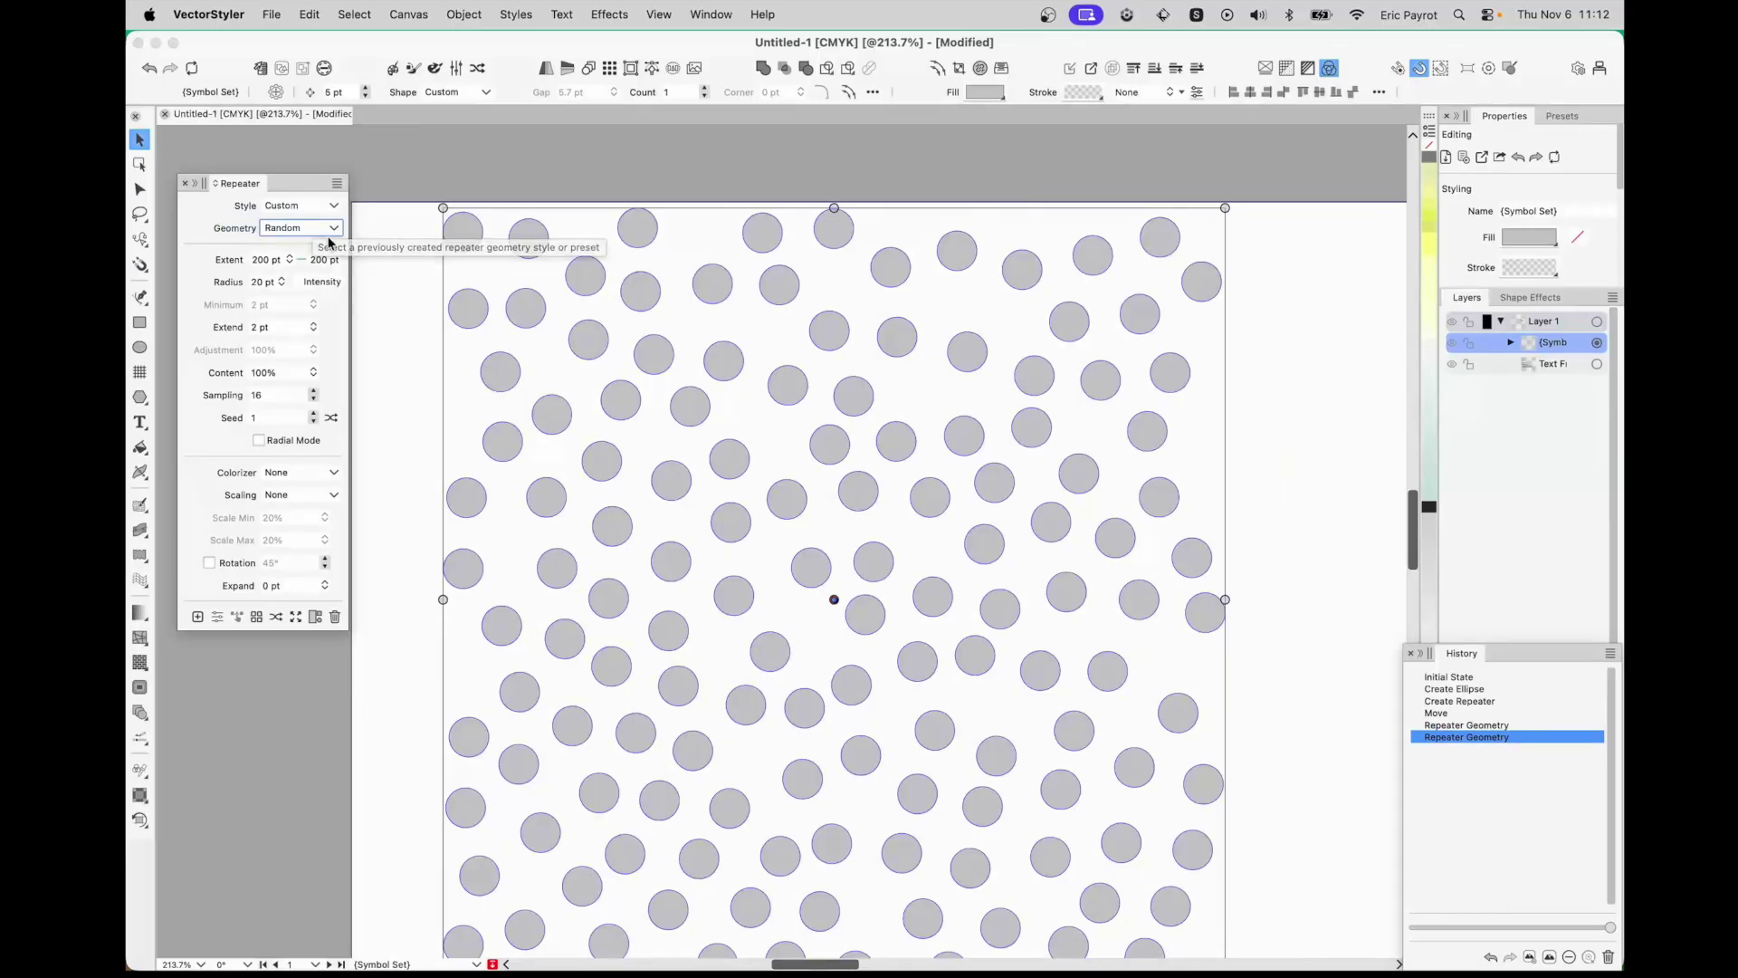
click(333, 228)
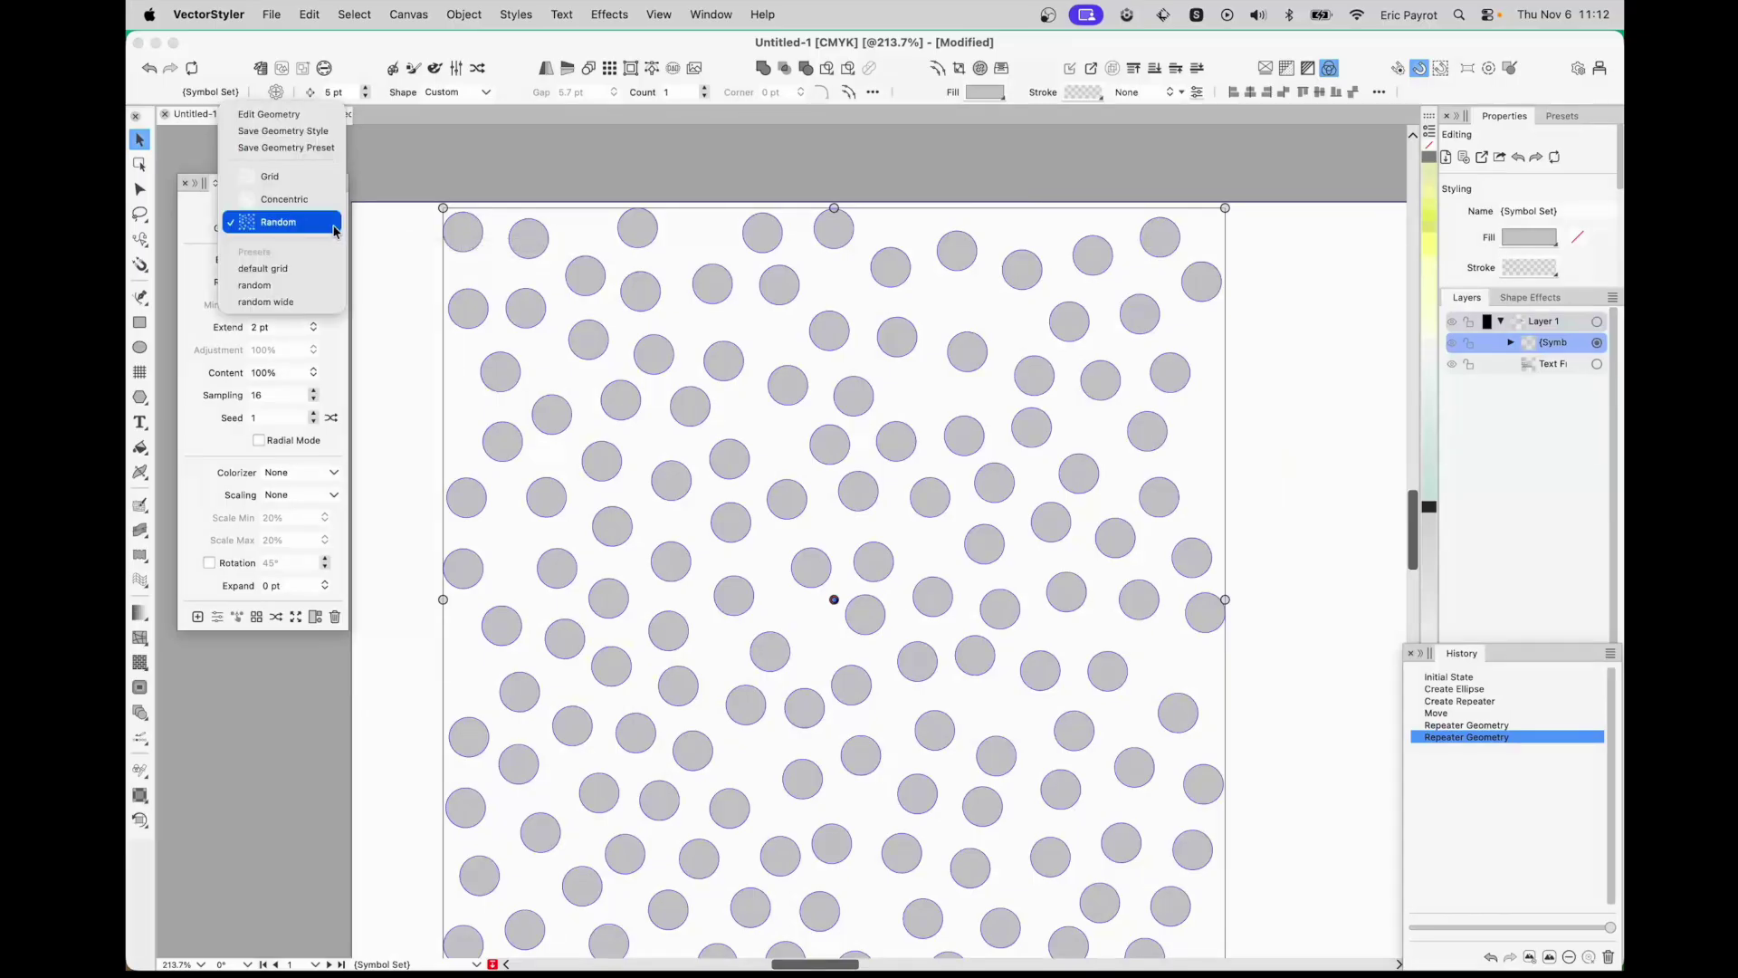
click(313, 176)
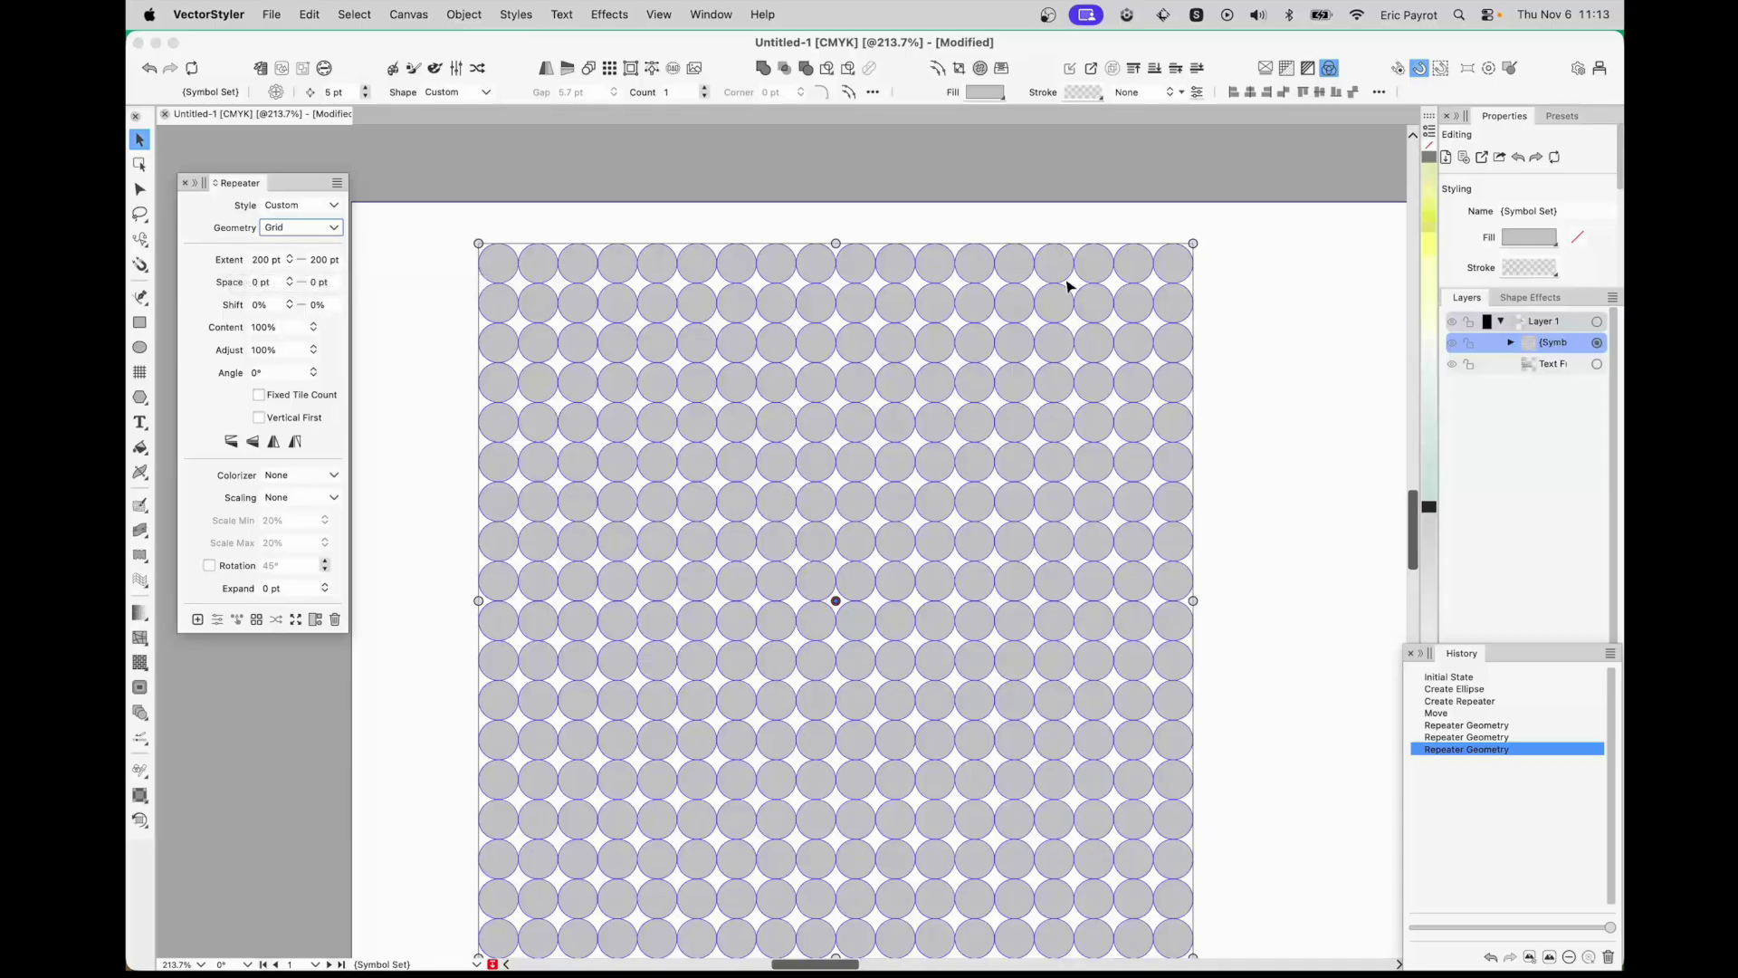
- Set the grid repeater's Extent to 149 pt horizontally and 167.7 pt vertically
drag(290, 260, 281, 279)
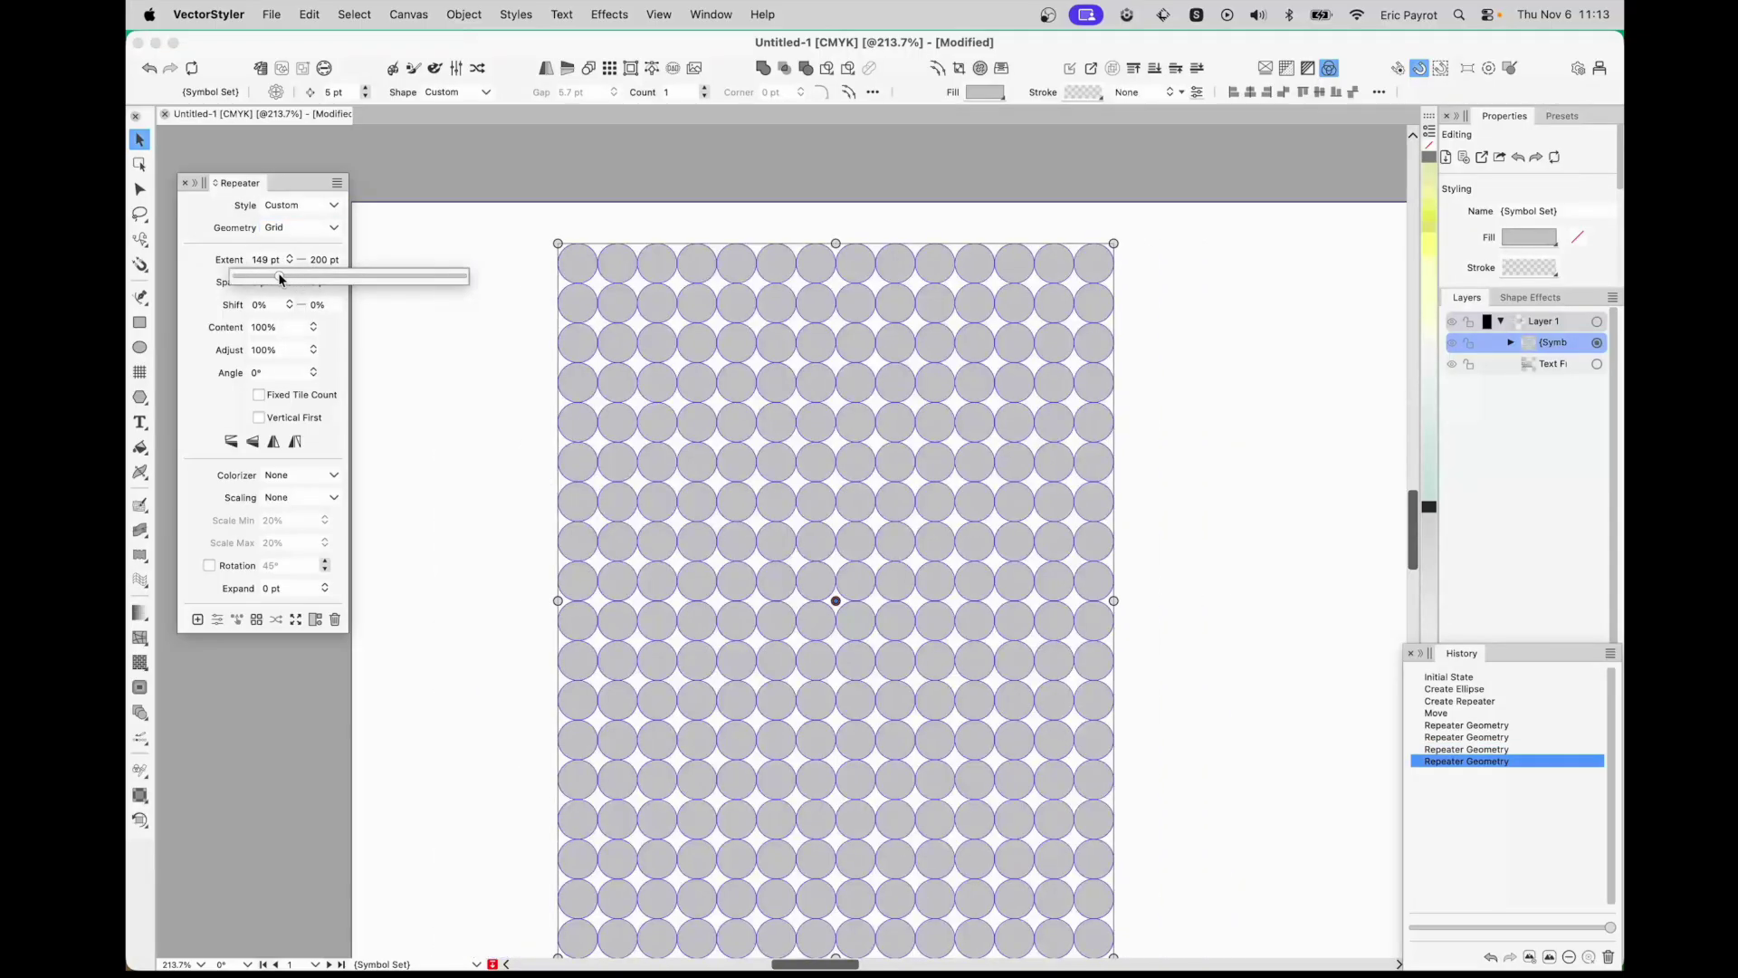
click(341, 259)
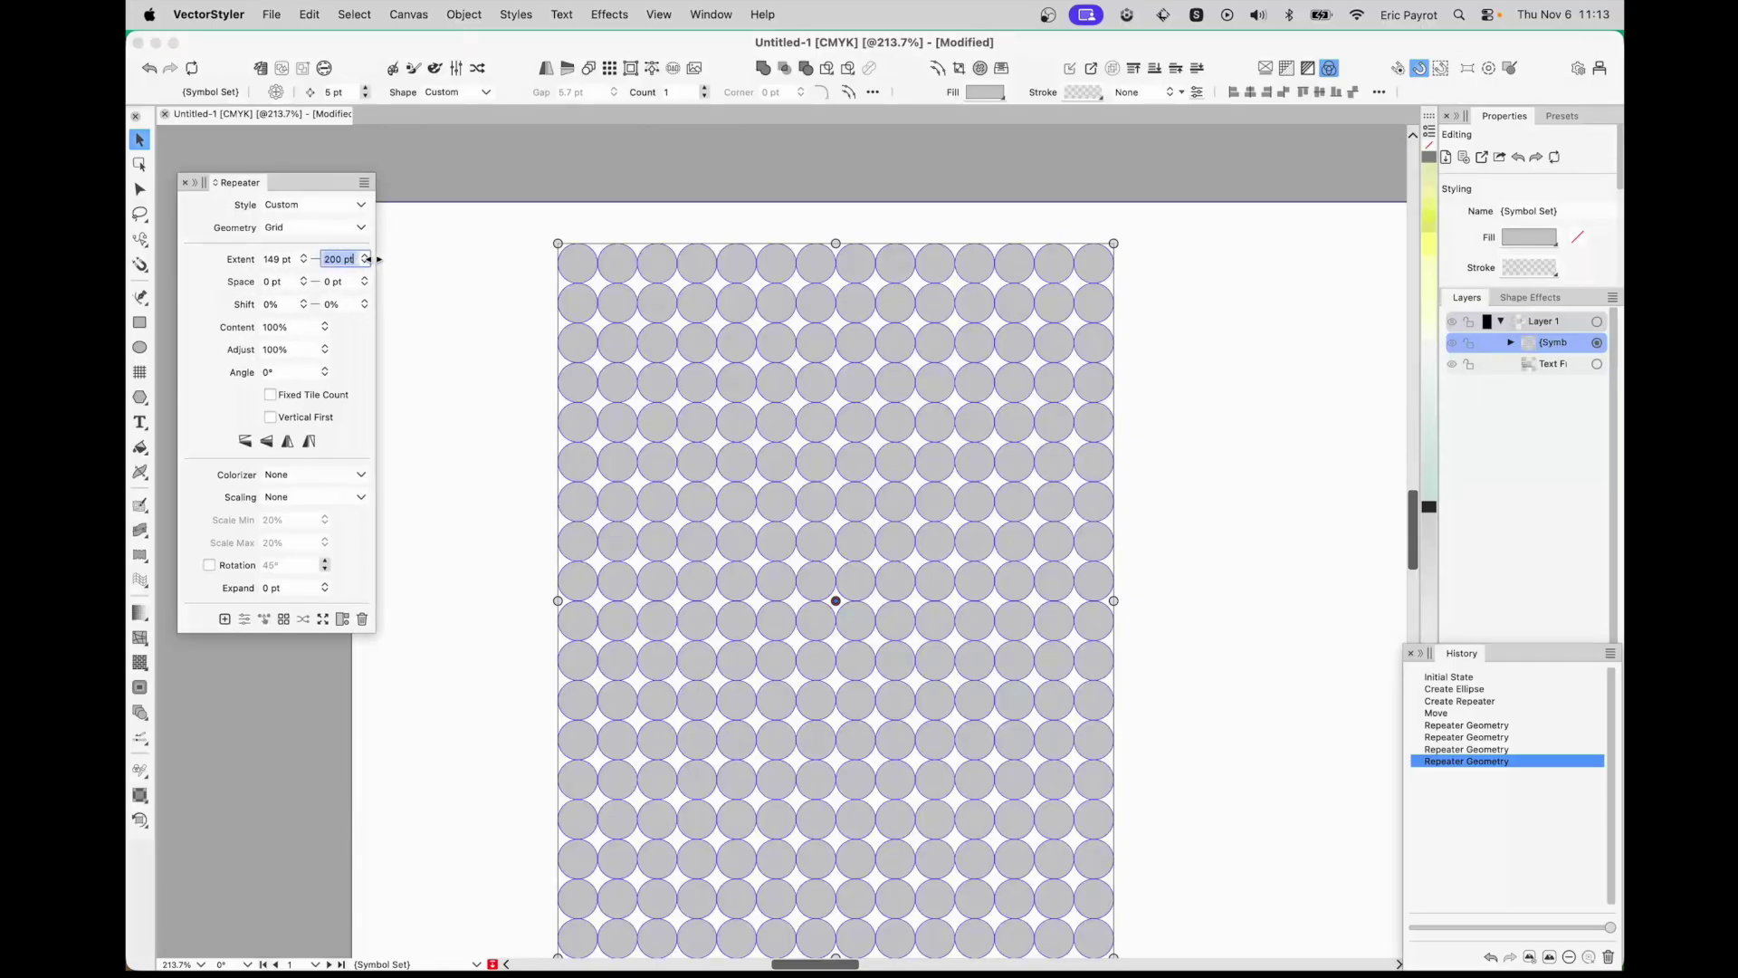
click(365, 261)
drag(366, 262, 357, 276)
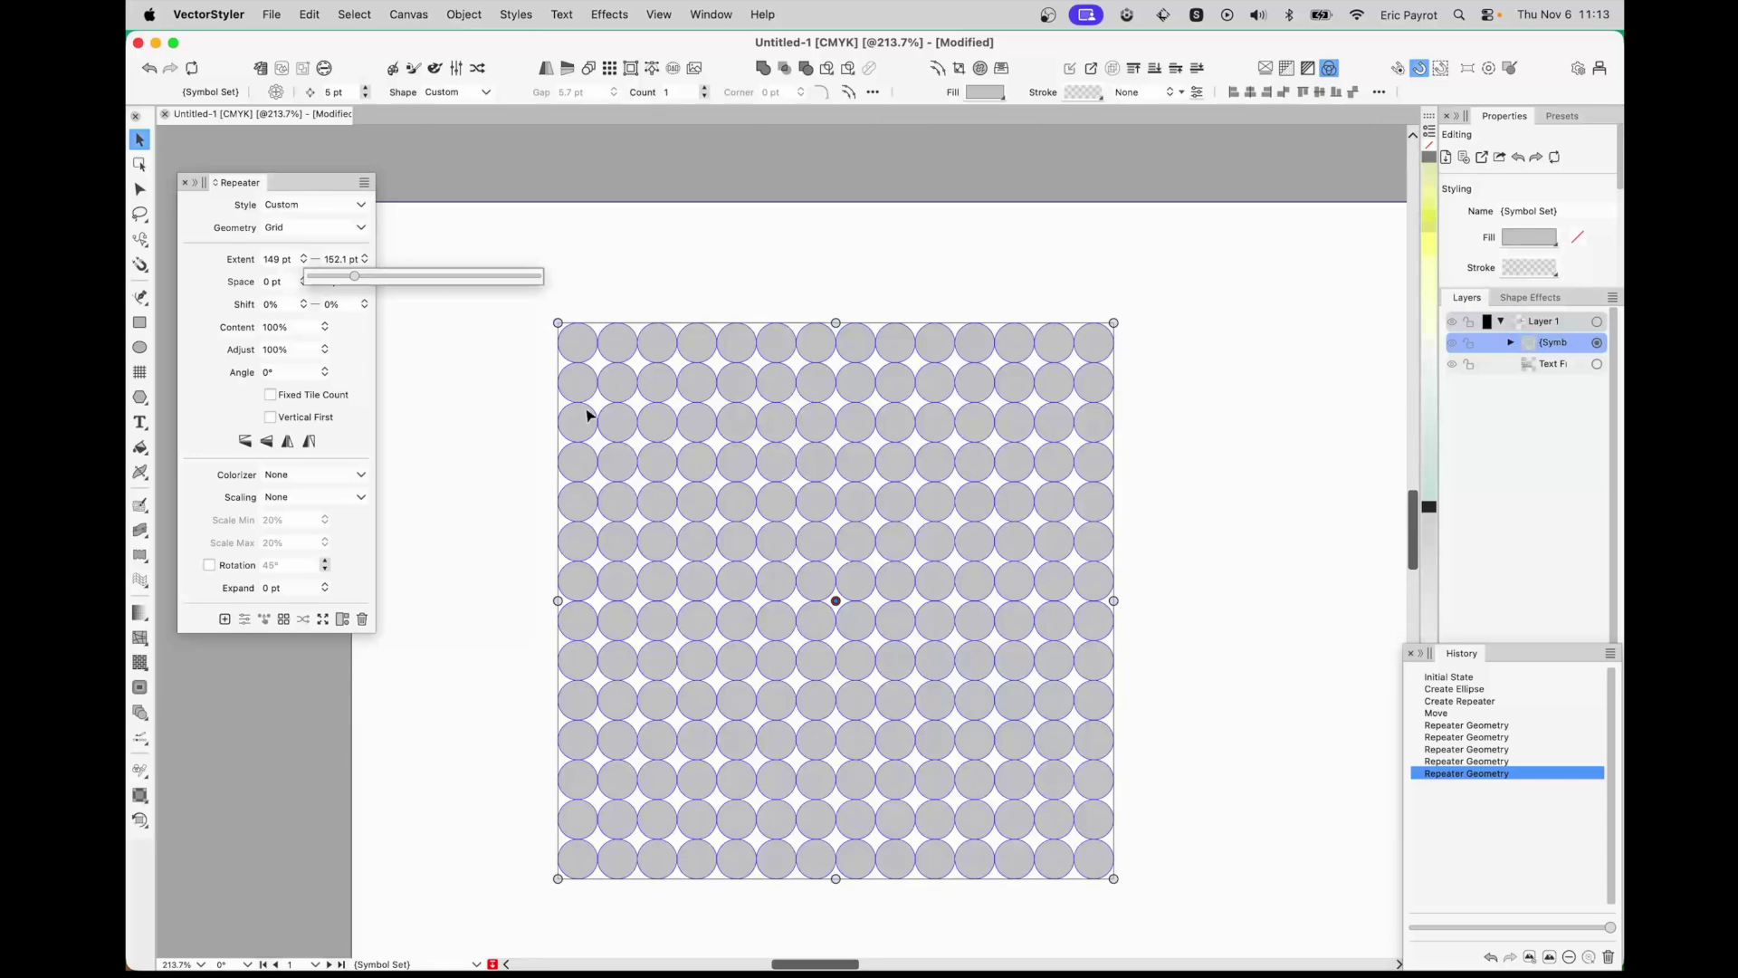
drag(356, 279, 359, 280)
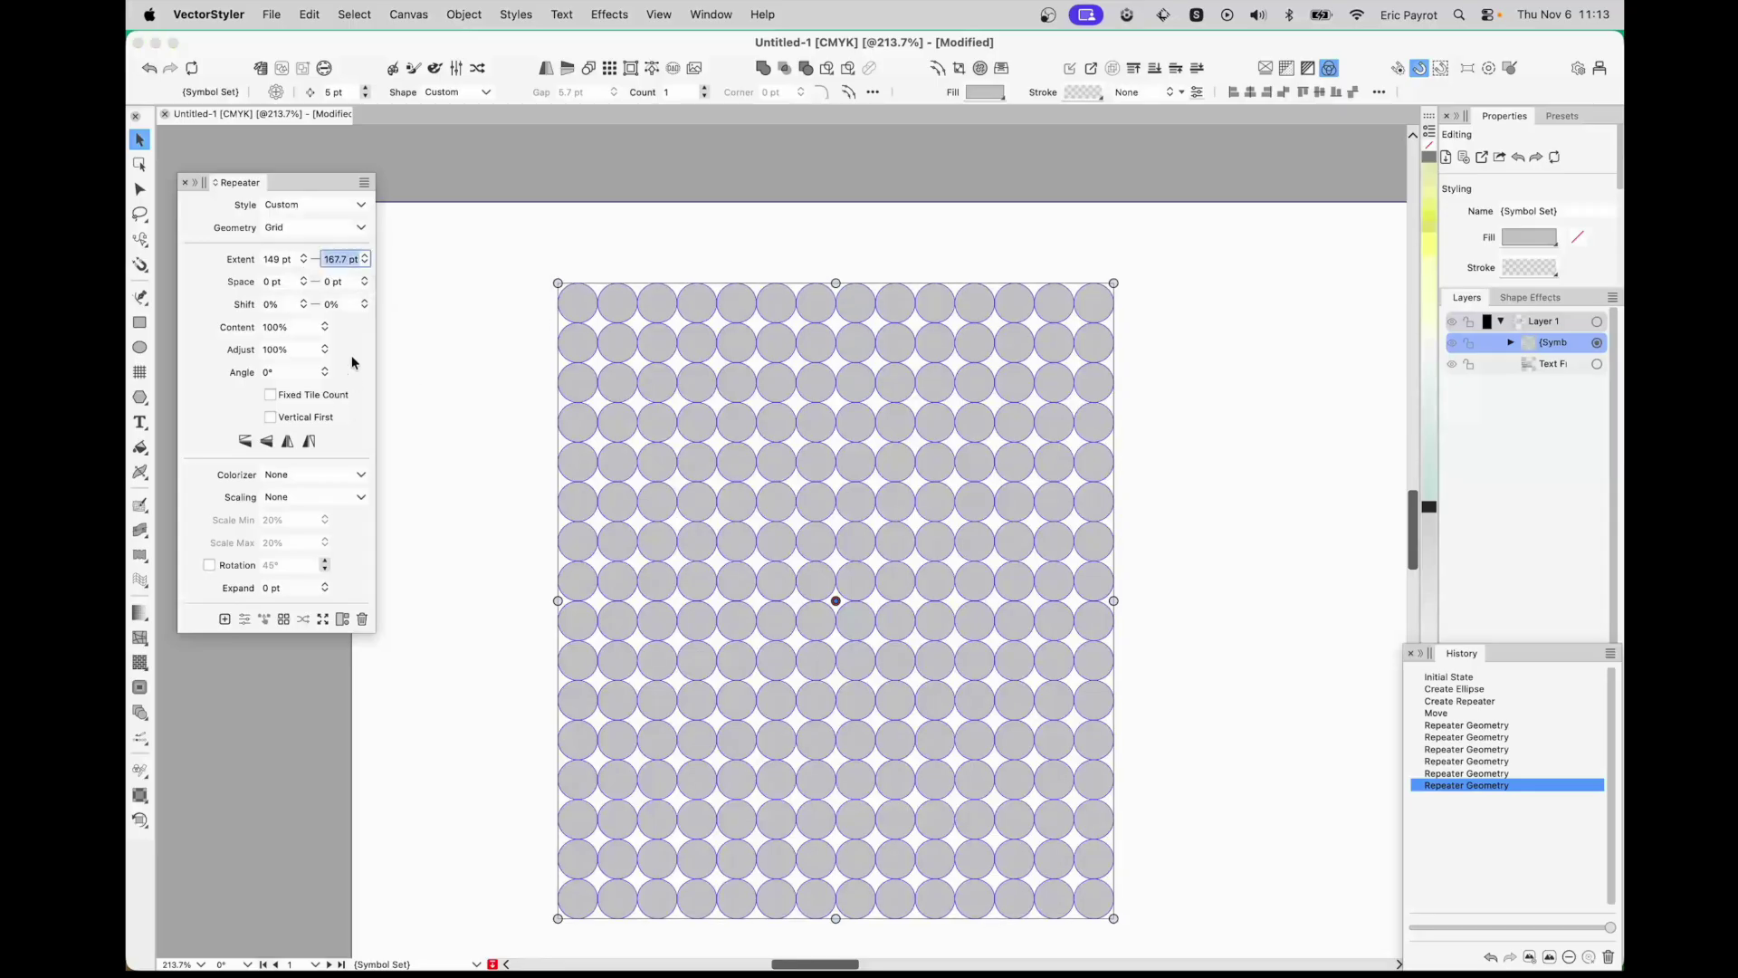
- Try a wider horizontal Space between the circle columns, and reset it to 0 pt
click(197, 288)
drag(304, 282, 311, 296)
double_click(277, 284)
text(0)
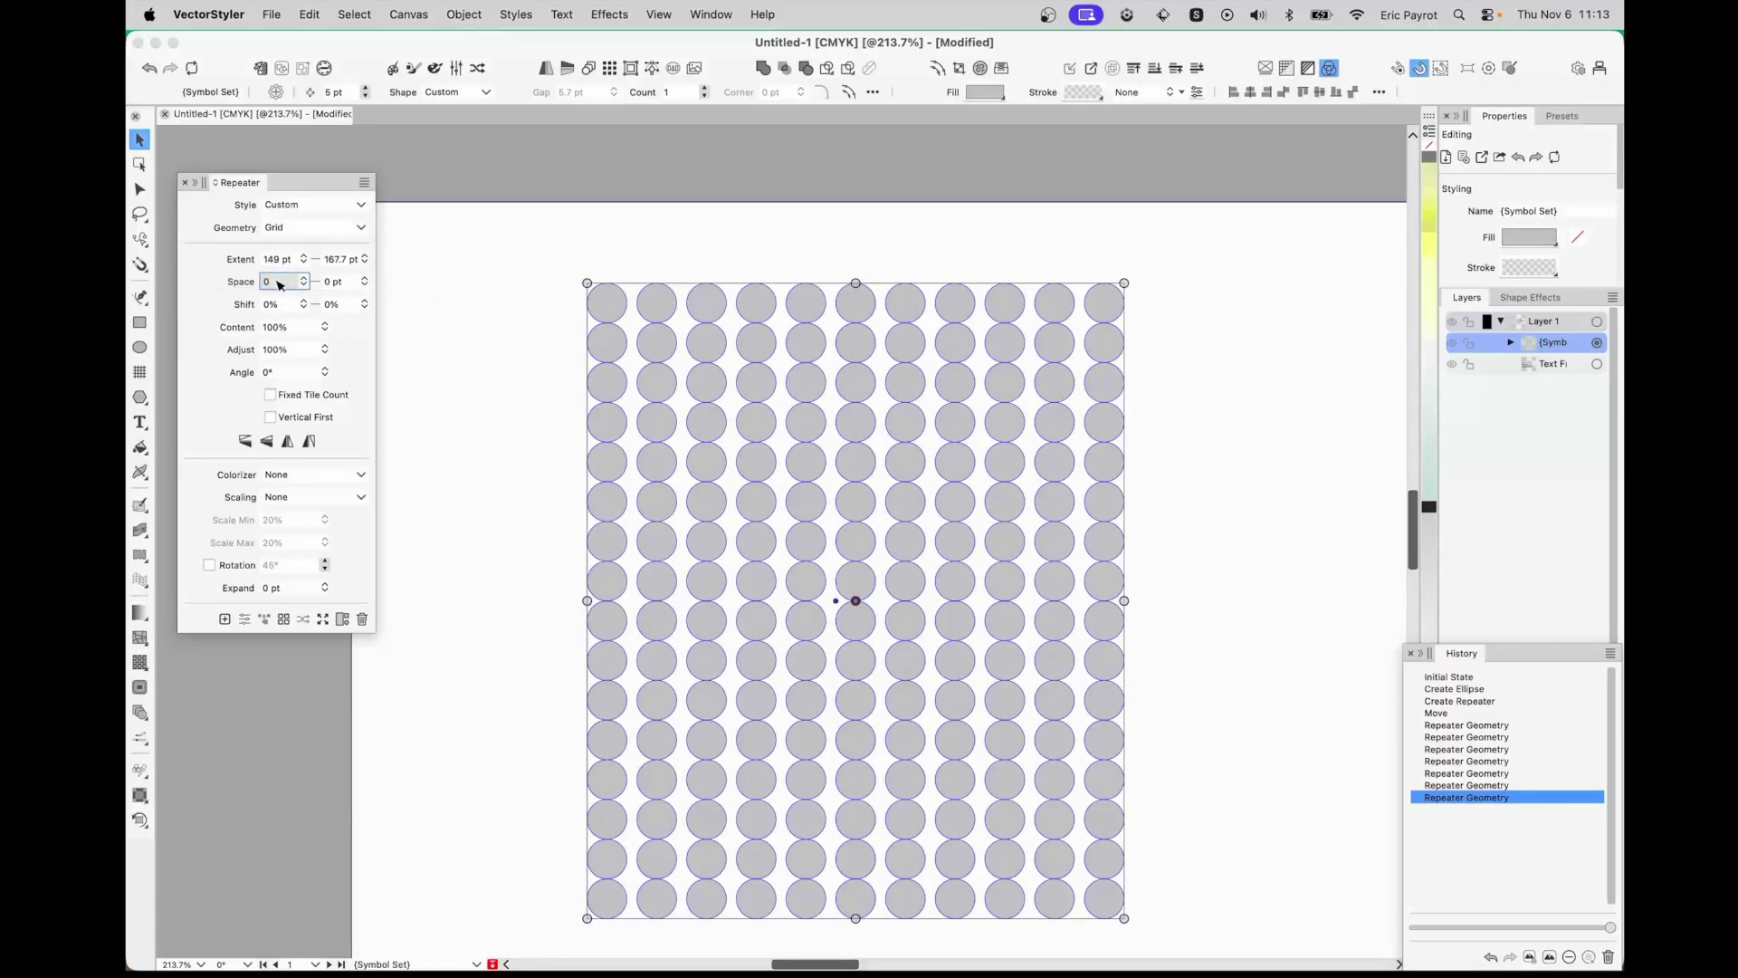
- Try a vertical Space of -6.9 pt so the circle rows overlap, and reset it to 0 pt
click(365, 284)
mouse_move(364, 284)
mouse_down()
mouse_move(375, 294)
mouse_move(353, 295)
mouse_up()
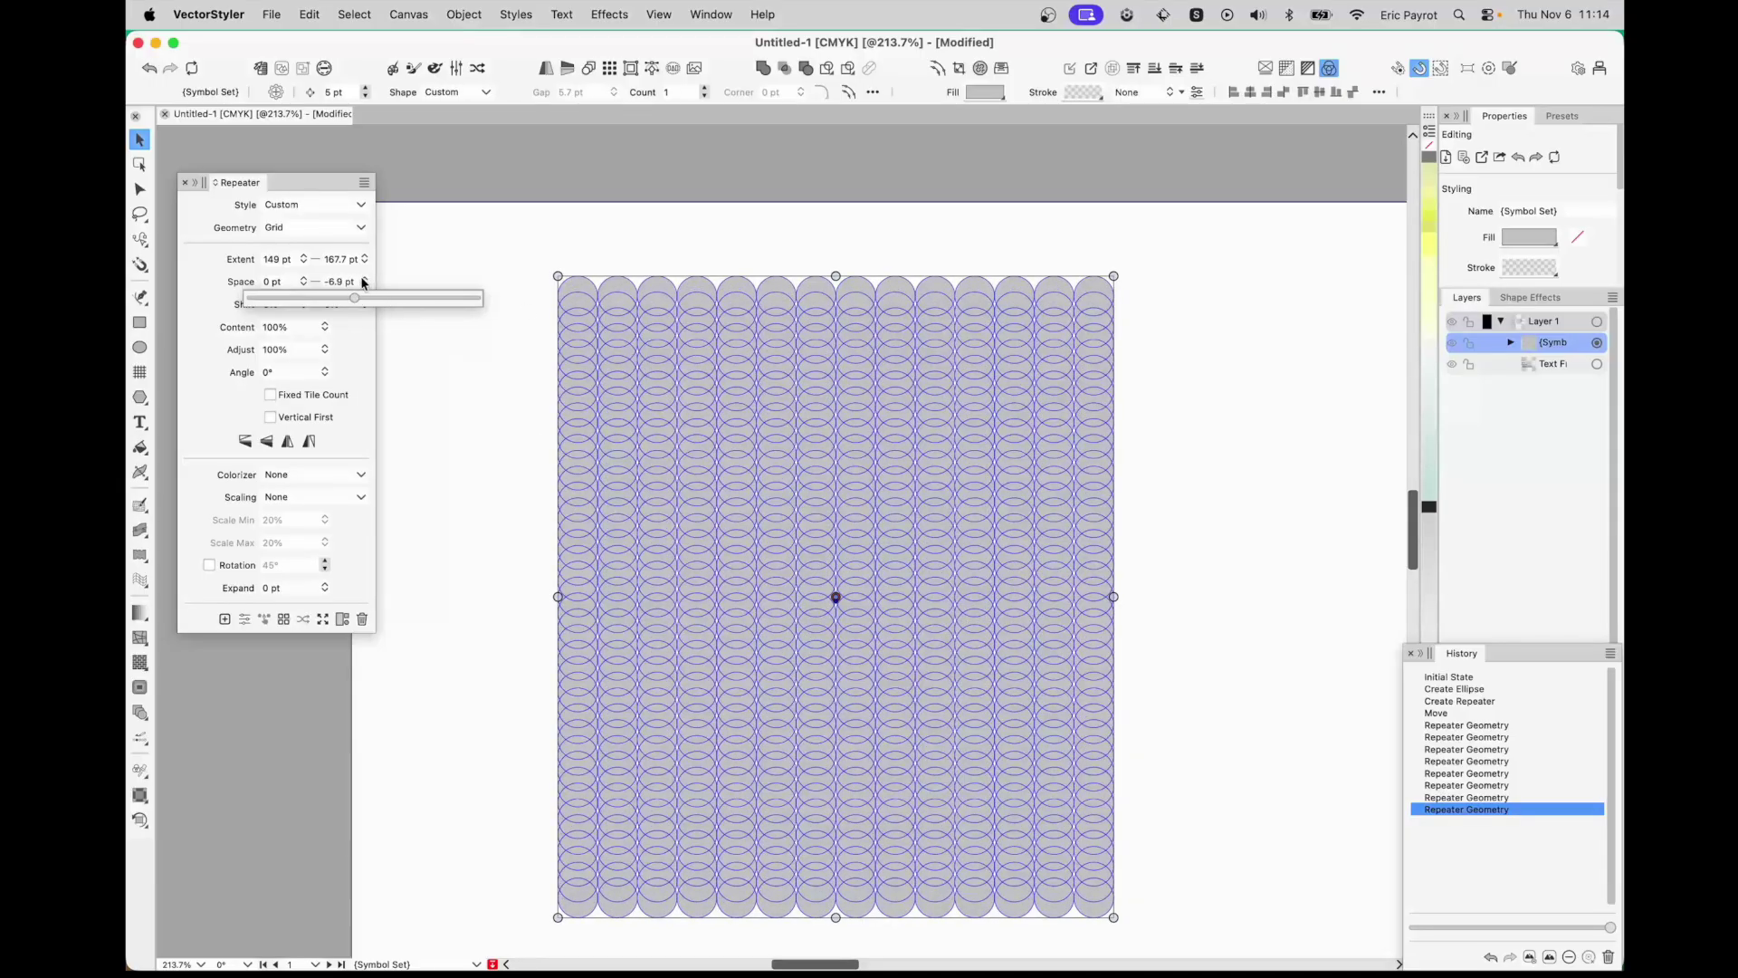
click(349, 282)
double_click(348, 282)
text(0)
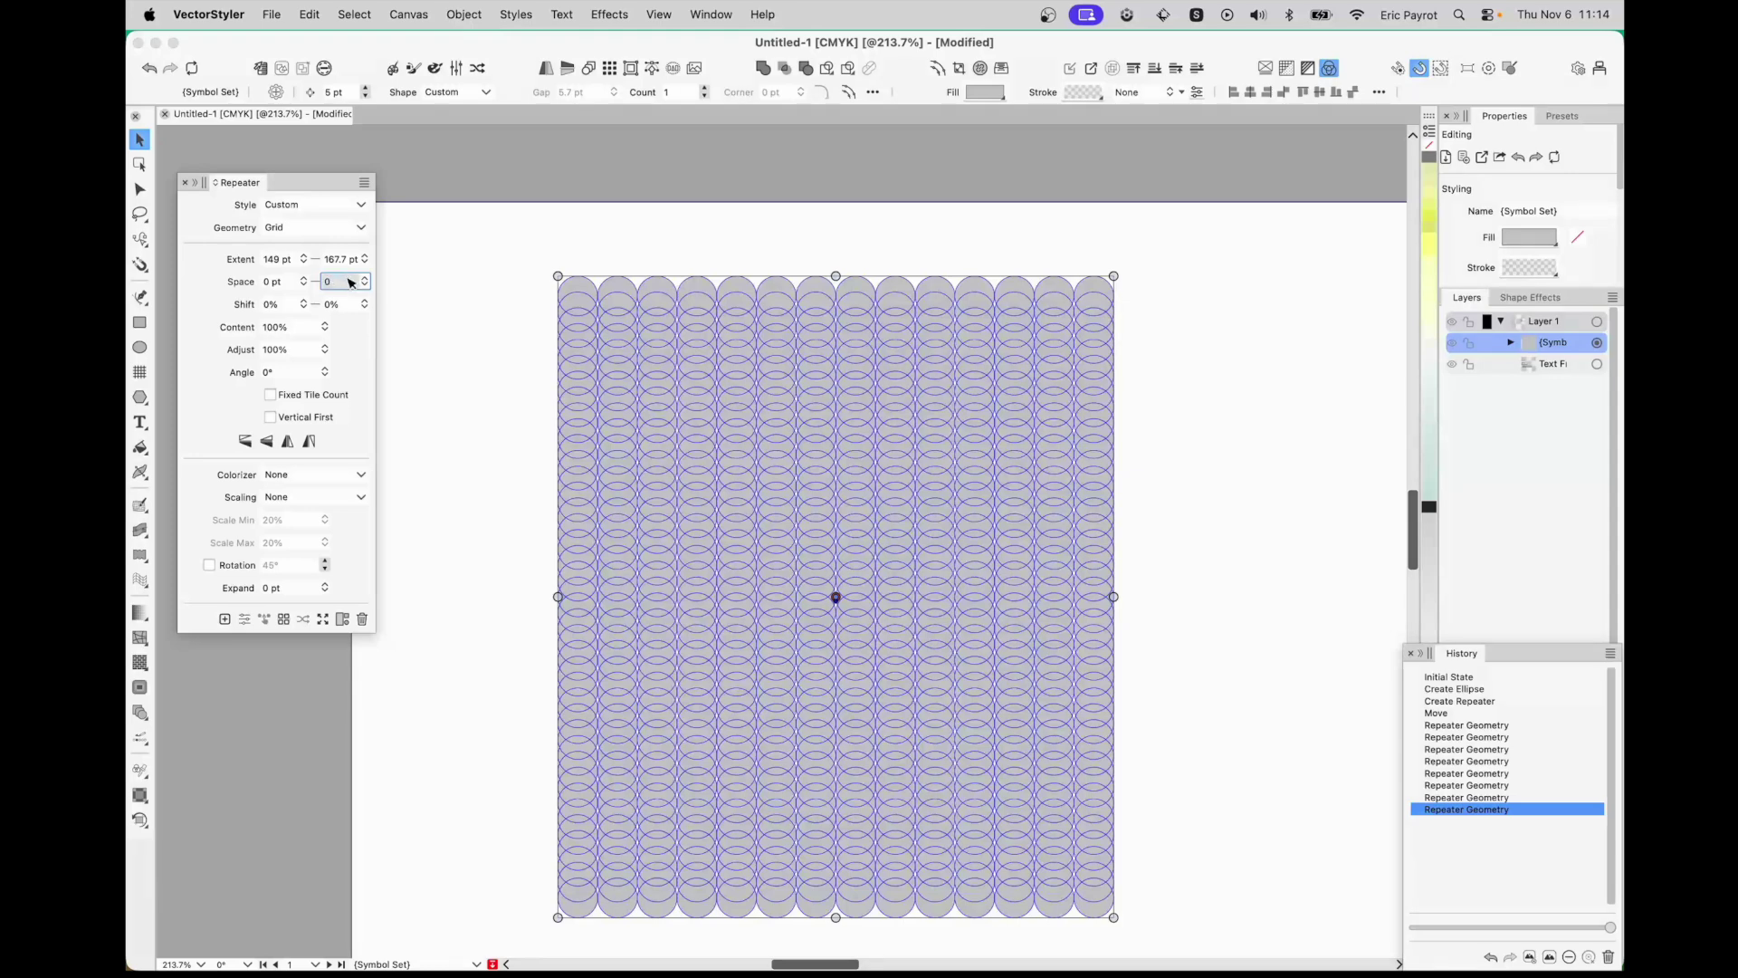
key(Return)
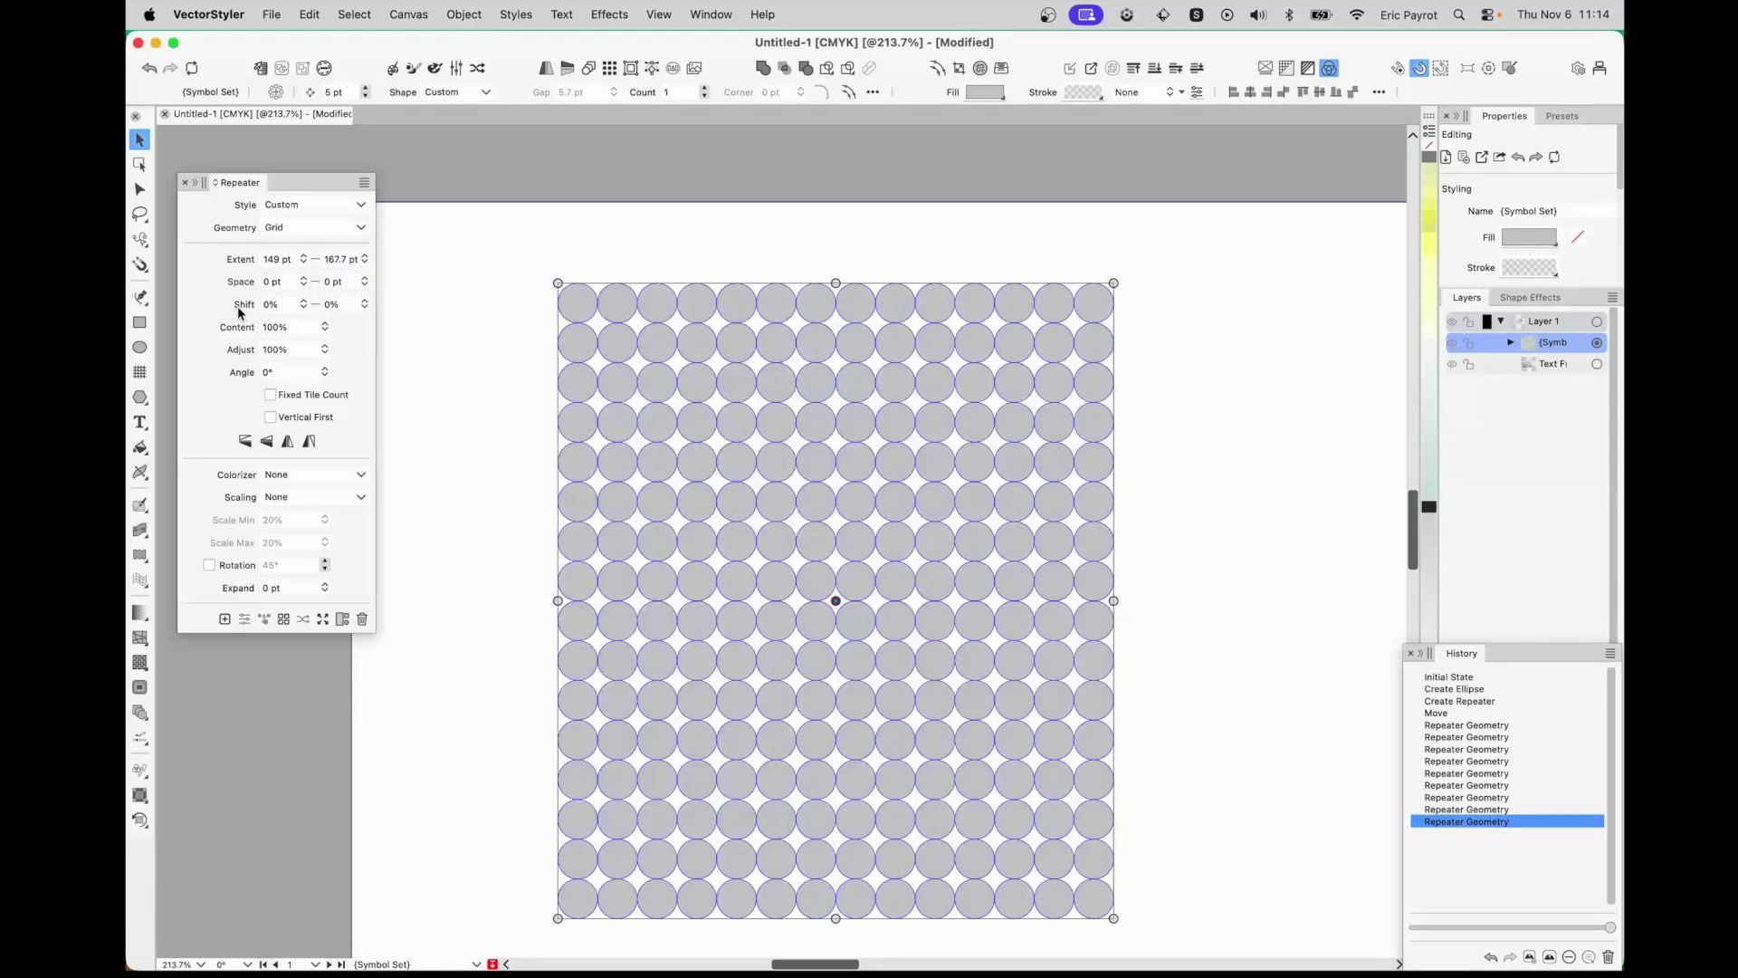
- Try sliding the circle rows sideways, and set the repeater's horizontal Shift to 50%
mouse_move(303, 306)
mouse_down()
mouse_move(305, 326)
mouse_move(365, 323)
mouse_move(316, 318)
mouse_up()
click(284, 308)
double_click(285, 308)
text(50)
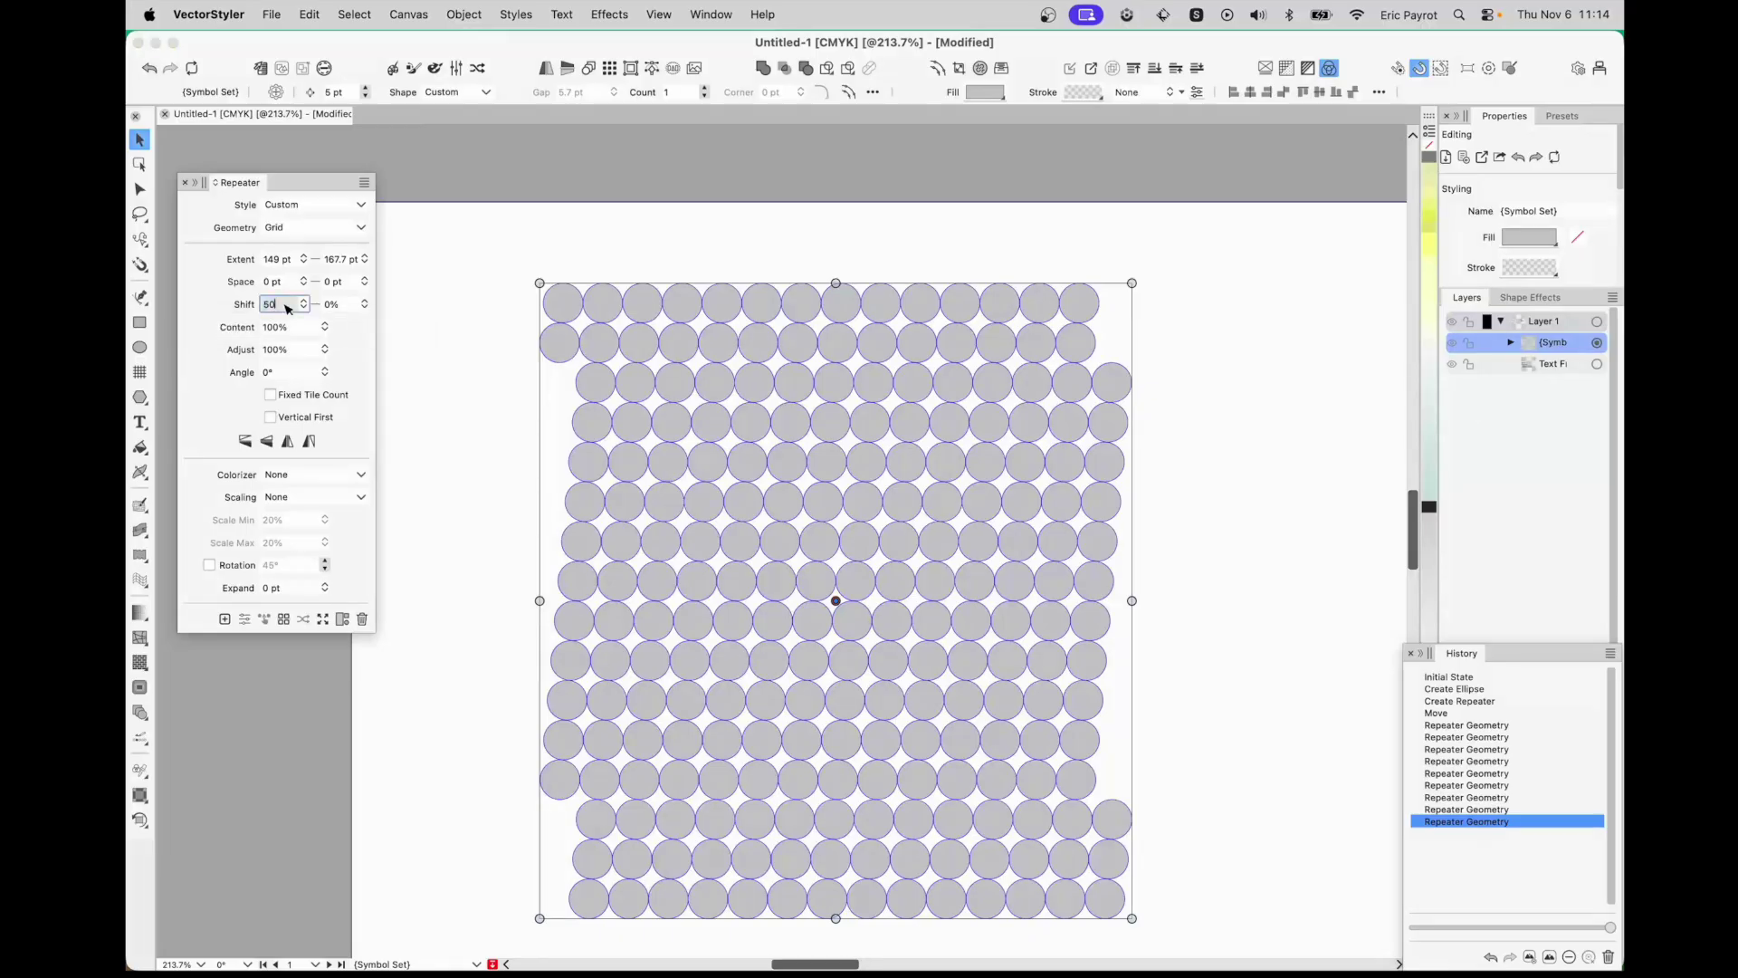
key(Return)
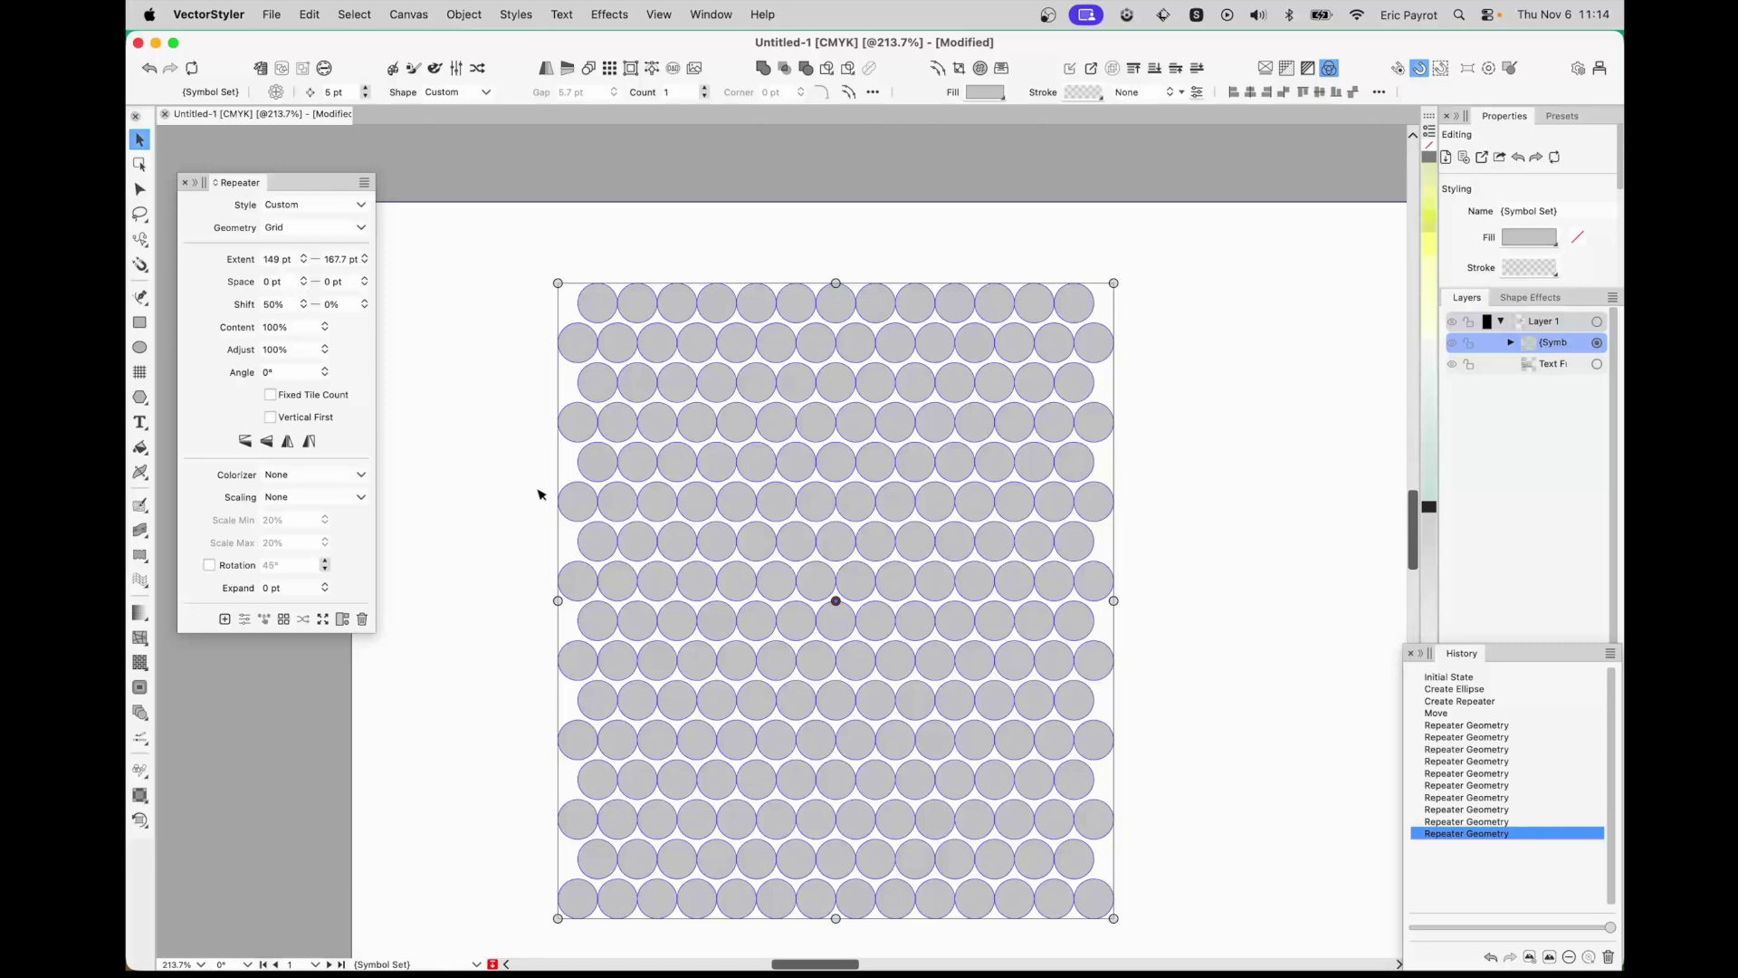
- Try a horizontal Shift of 33% on the grid repeater, and reset it to 0%
click(283, 304)
key(Return)
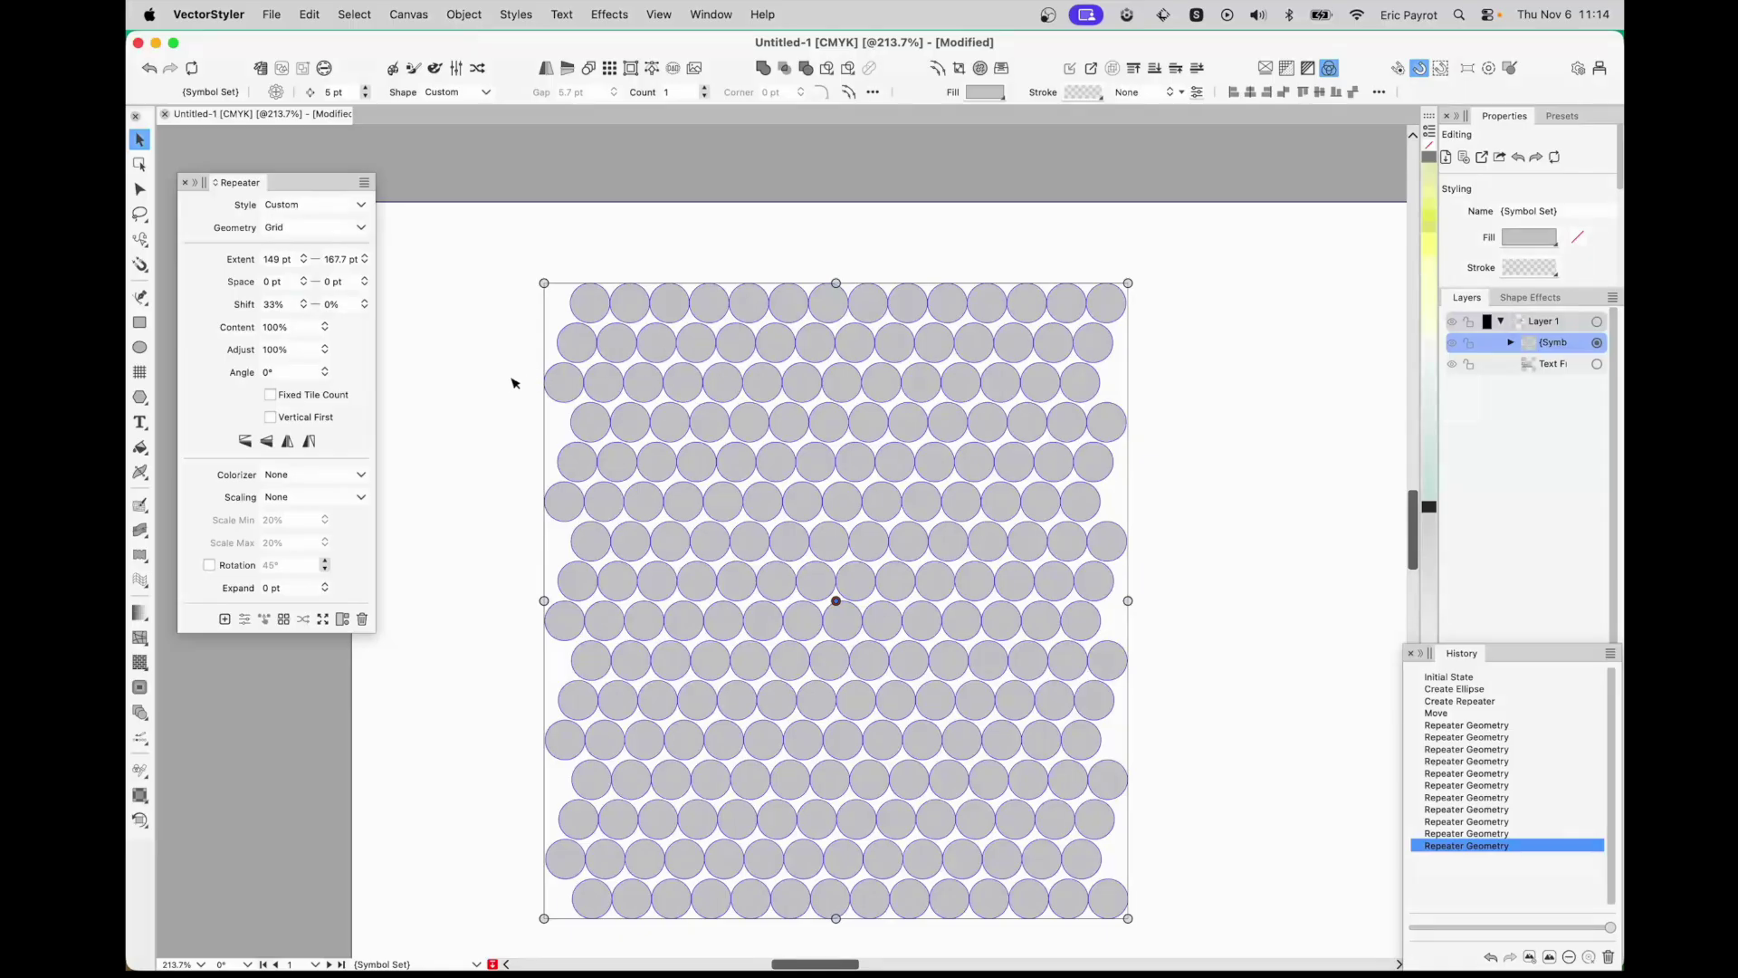
click(291, 305)
key(BackSpace)
key(Return)
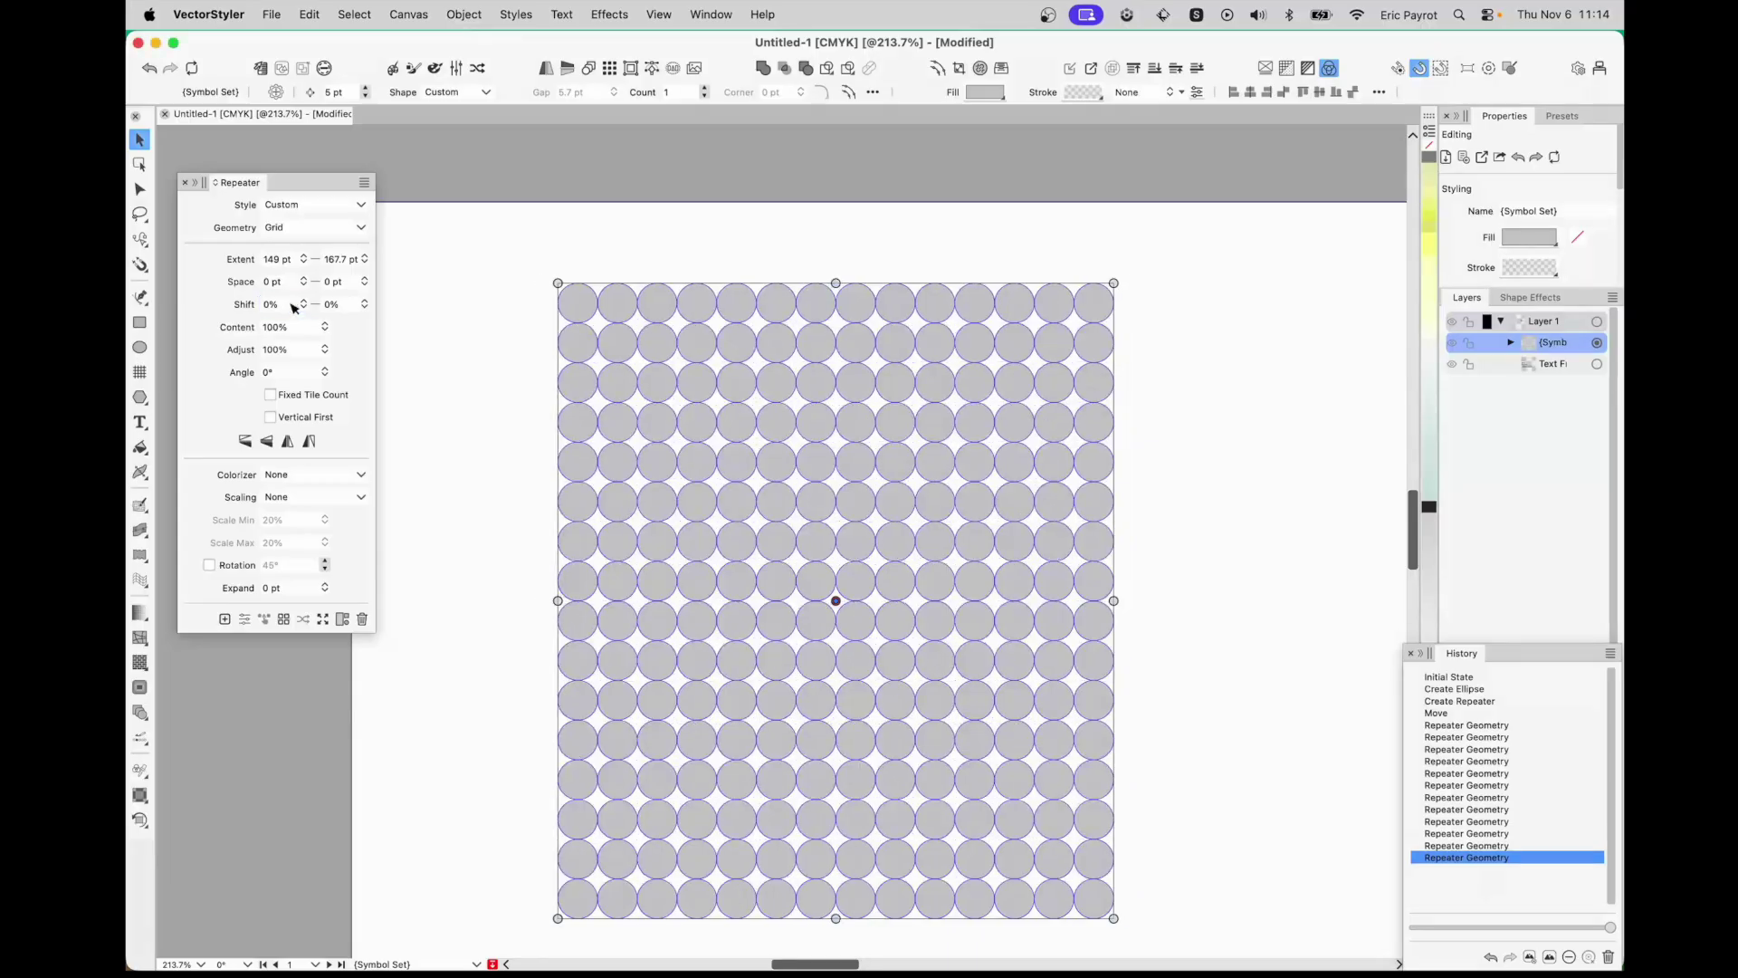
- Try a vertical Shift of -5% on the circle columns, and reset it to 0%
click(364, 305)
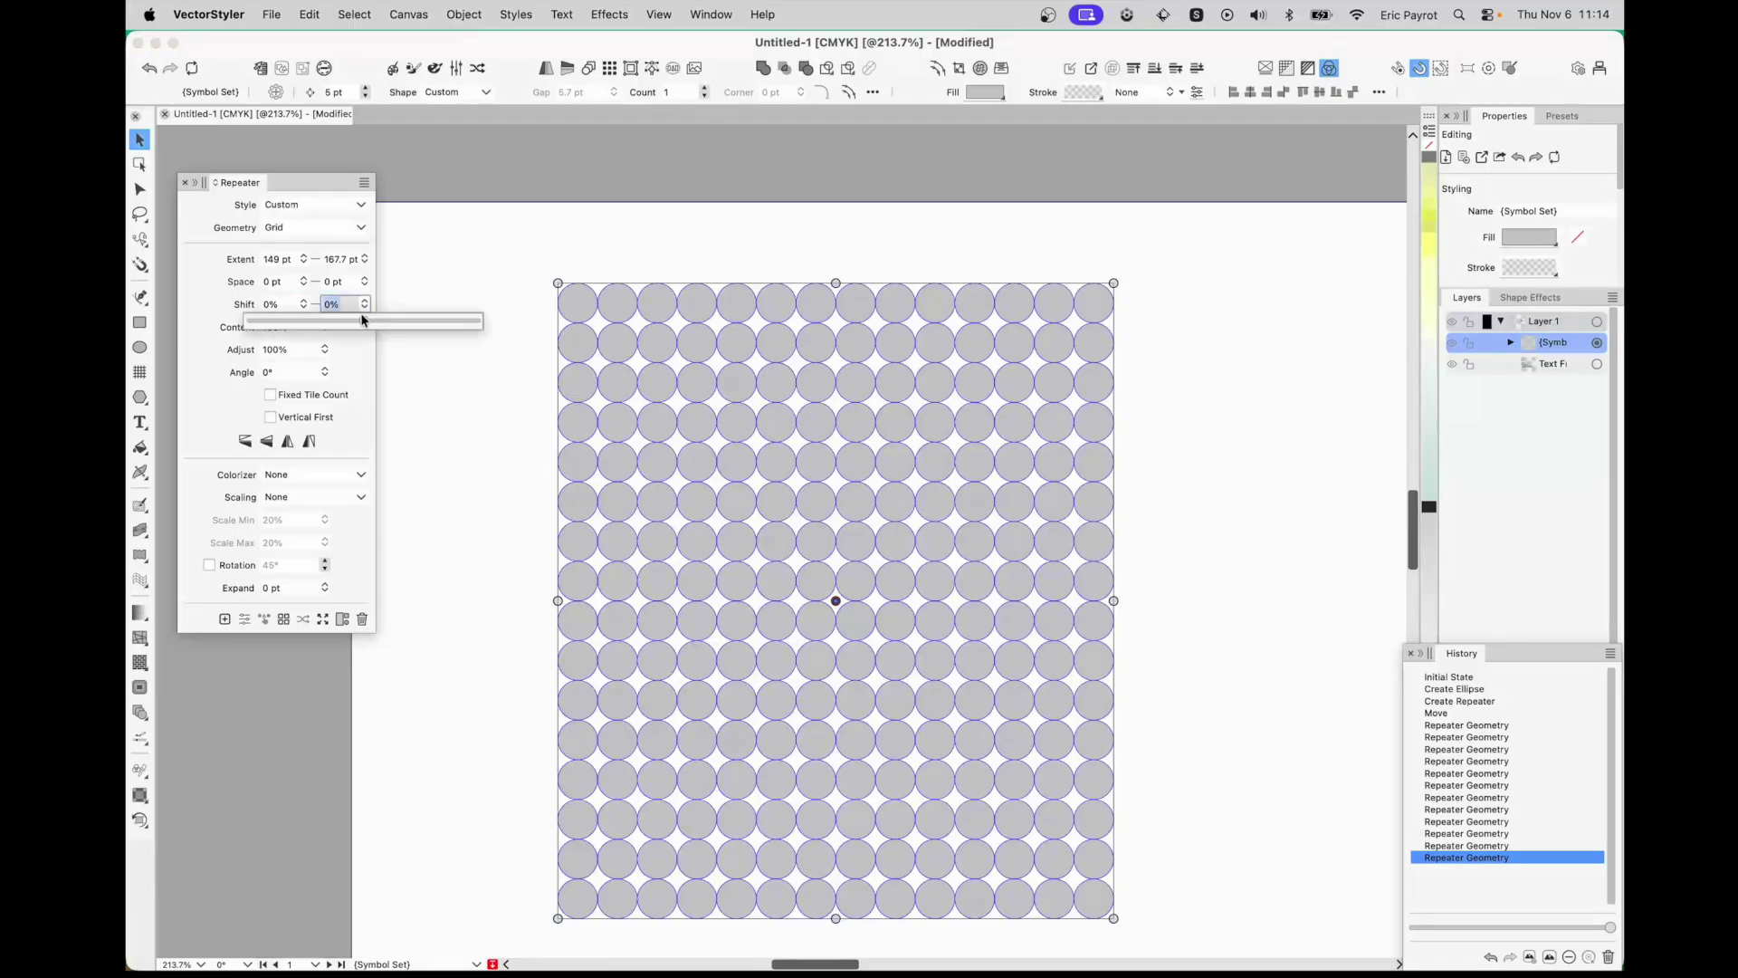
mouse_move(367, 313)
mouse_down()
mouse_move(406, 324)
mouse_move(355, 315)
mouse_up()
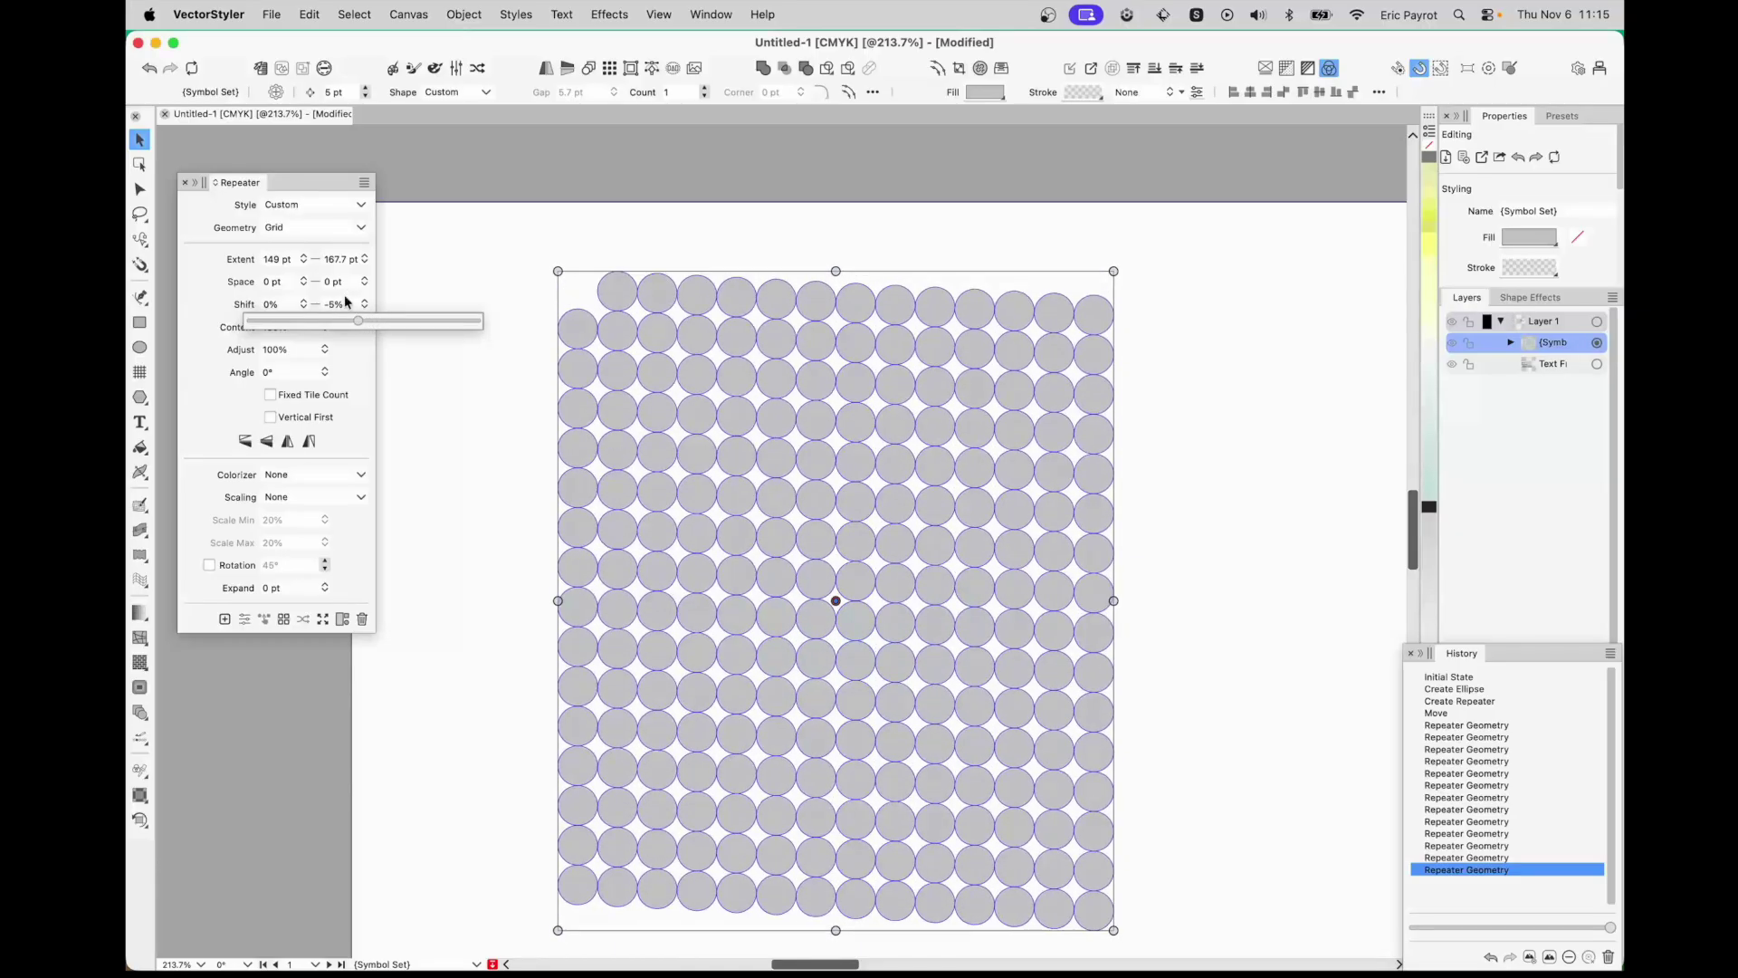
text(0)
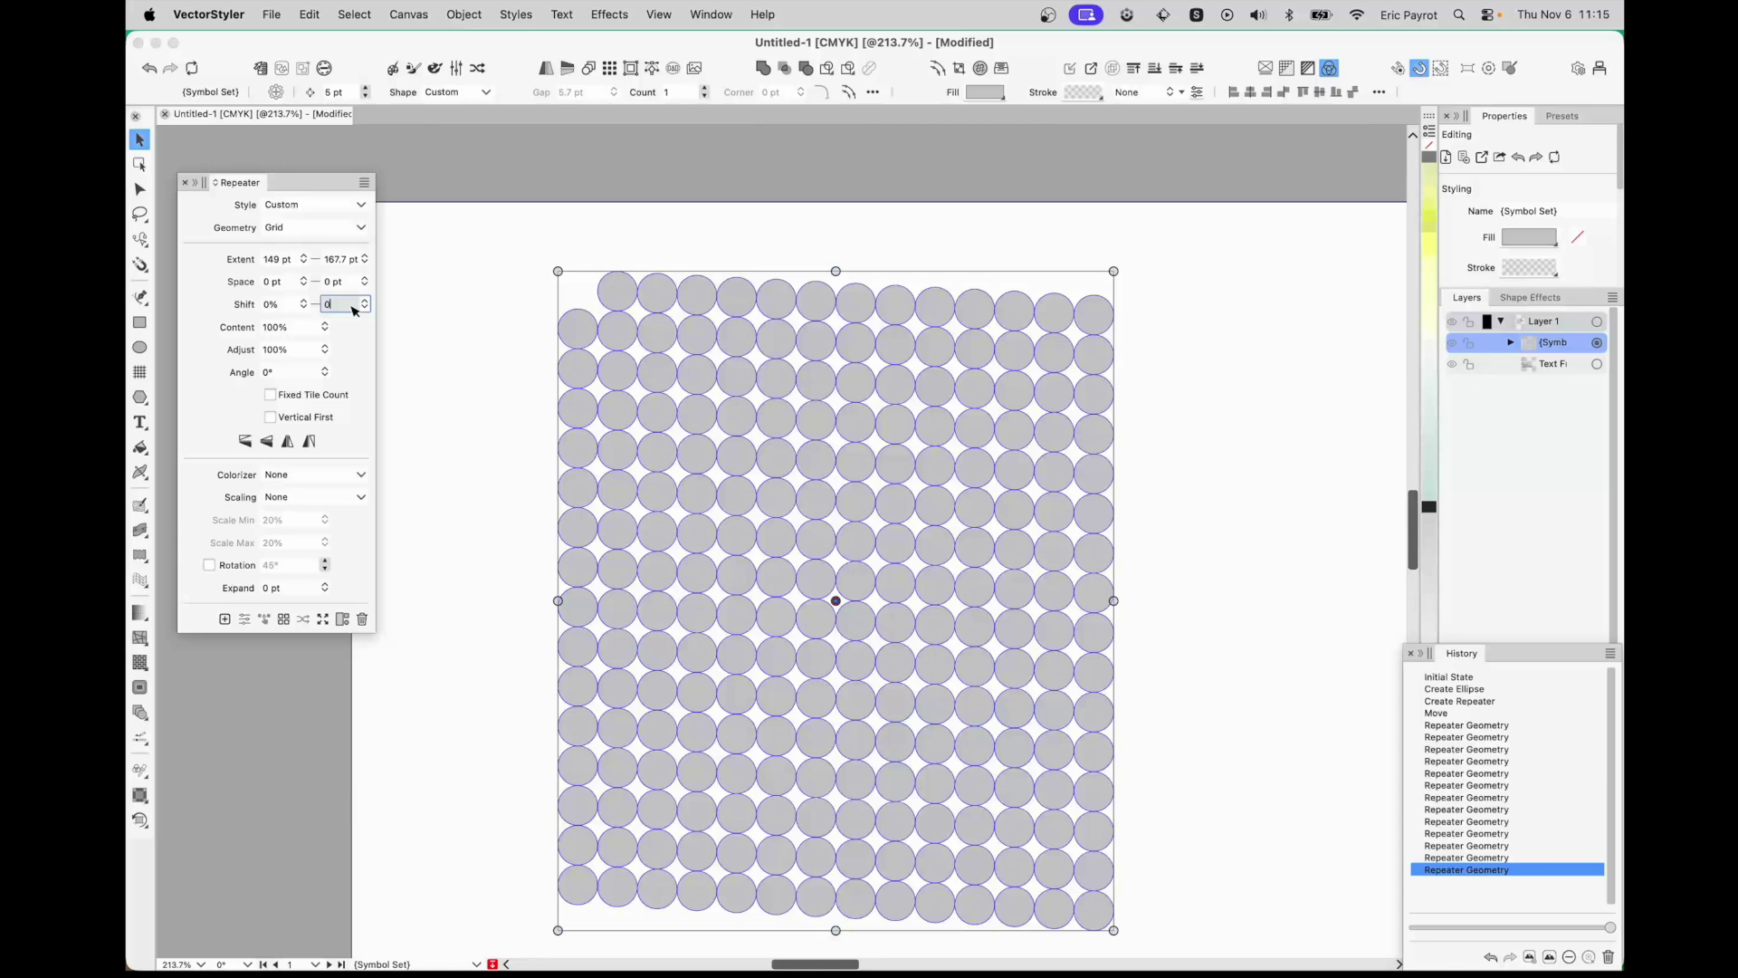
key(Return)
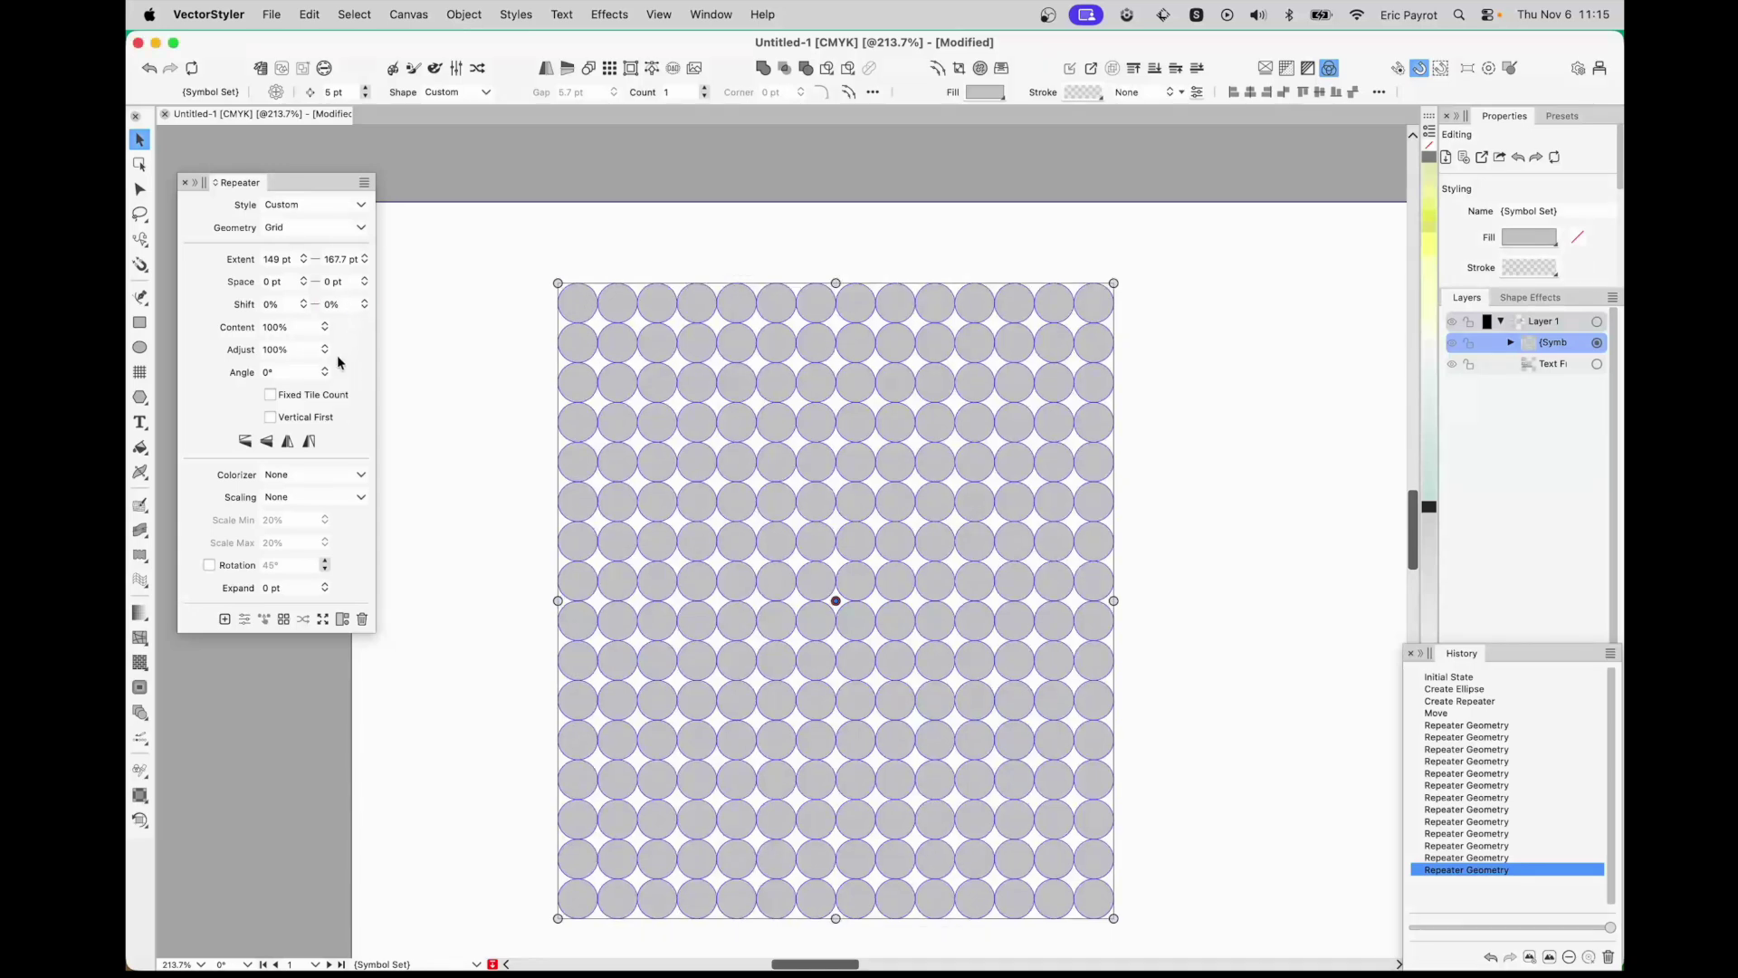
- Try enlarging the repeated circles and reducing their Content scale to 93%, and reset Content to 100%
click(230, 329)
key(Down)
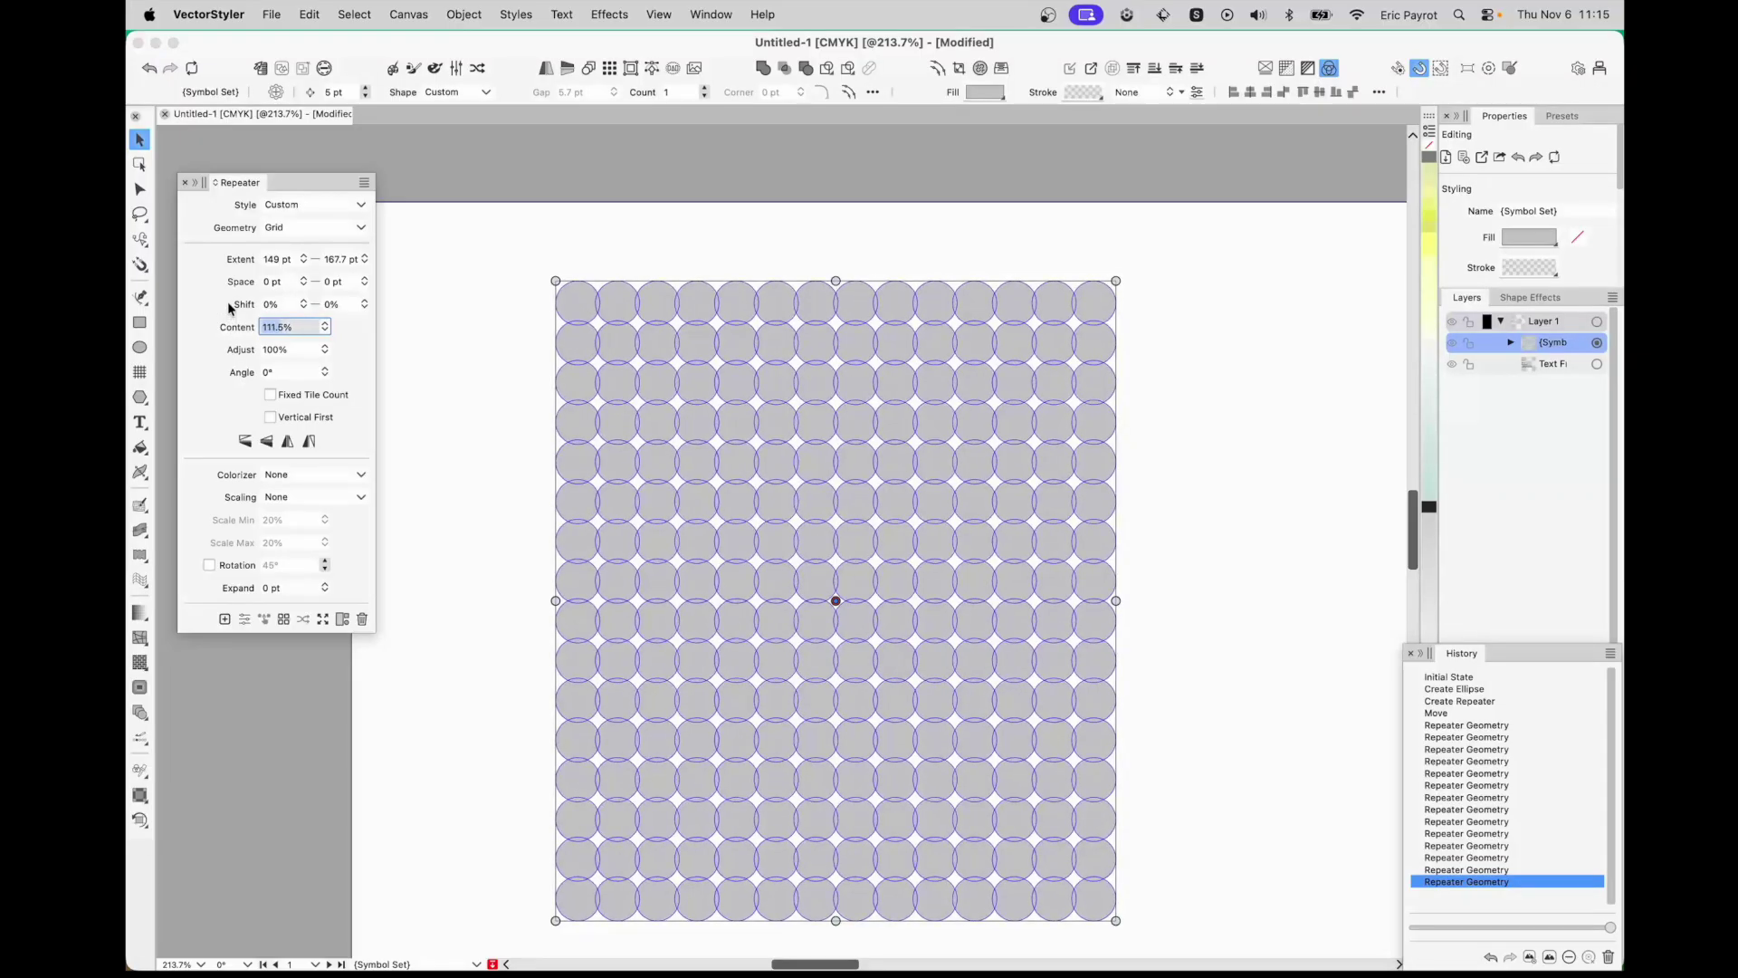
drag(234, 331, 274, 341)
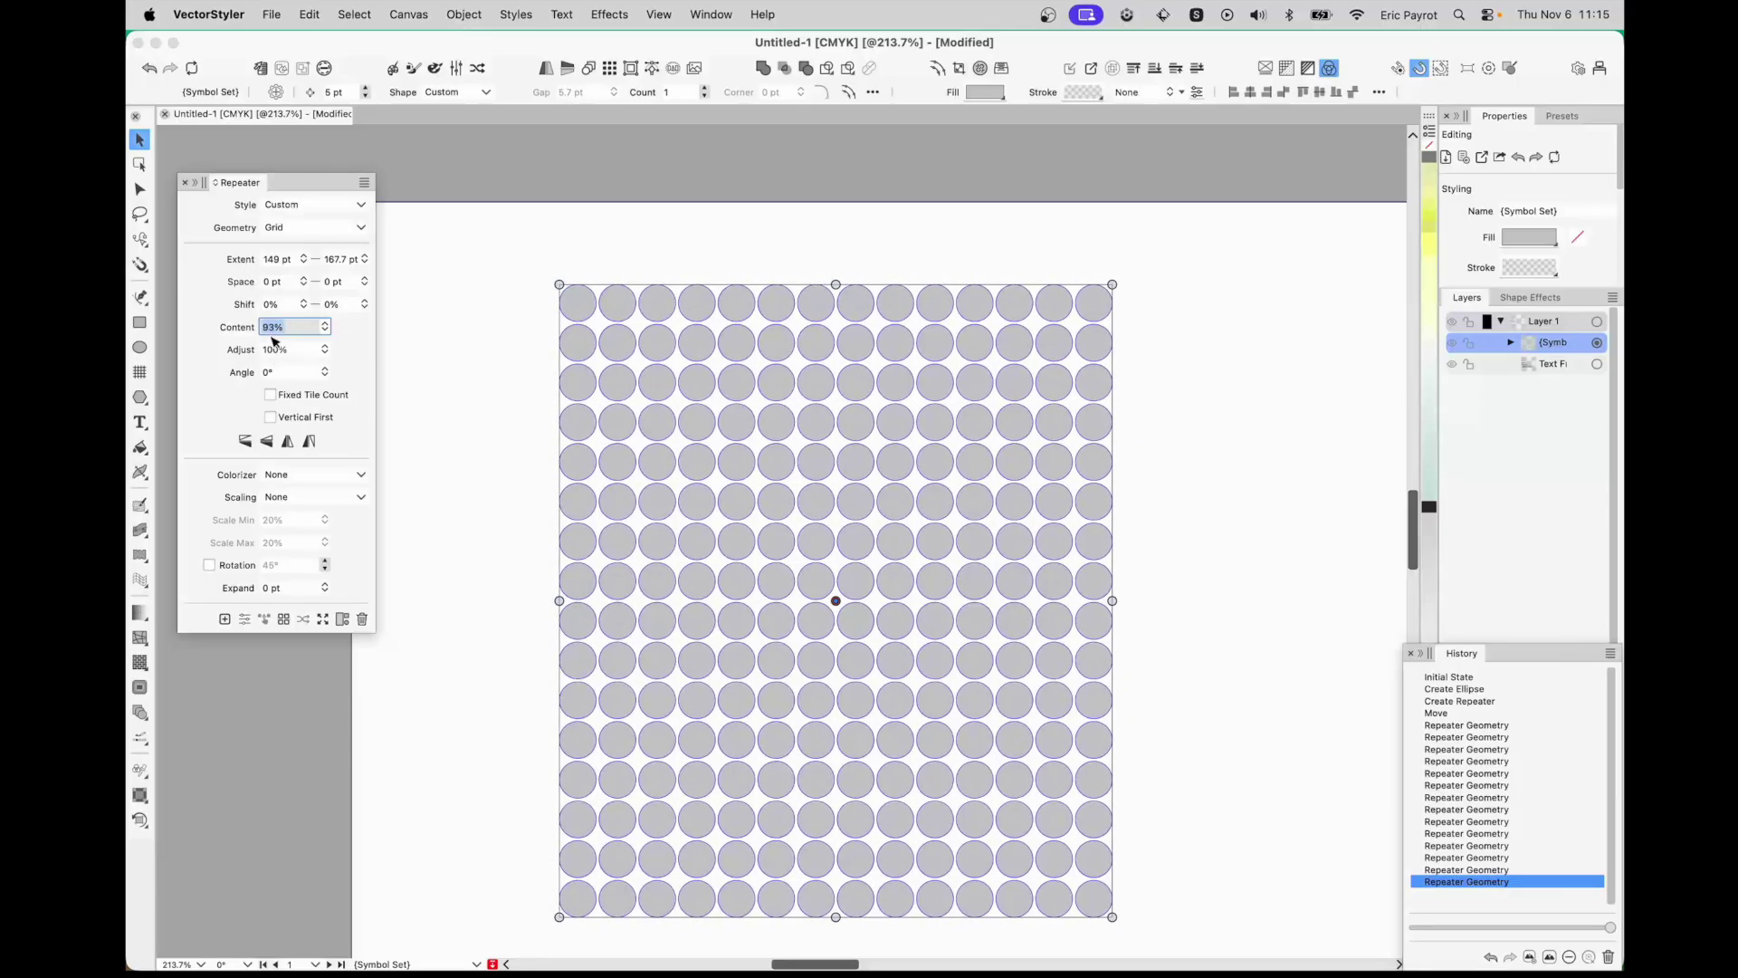
text(100)
key(Return)
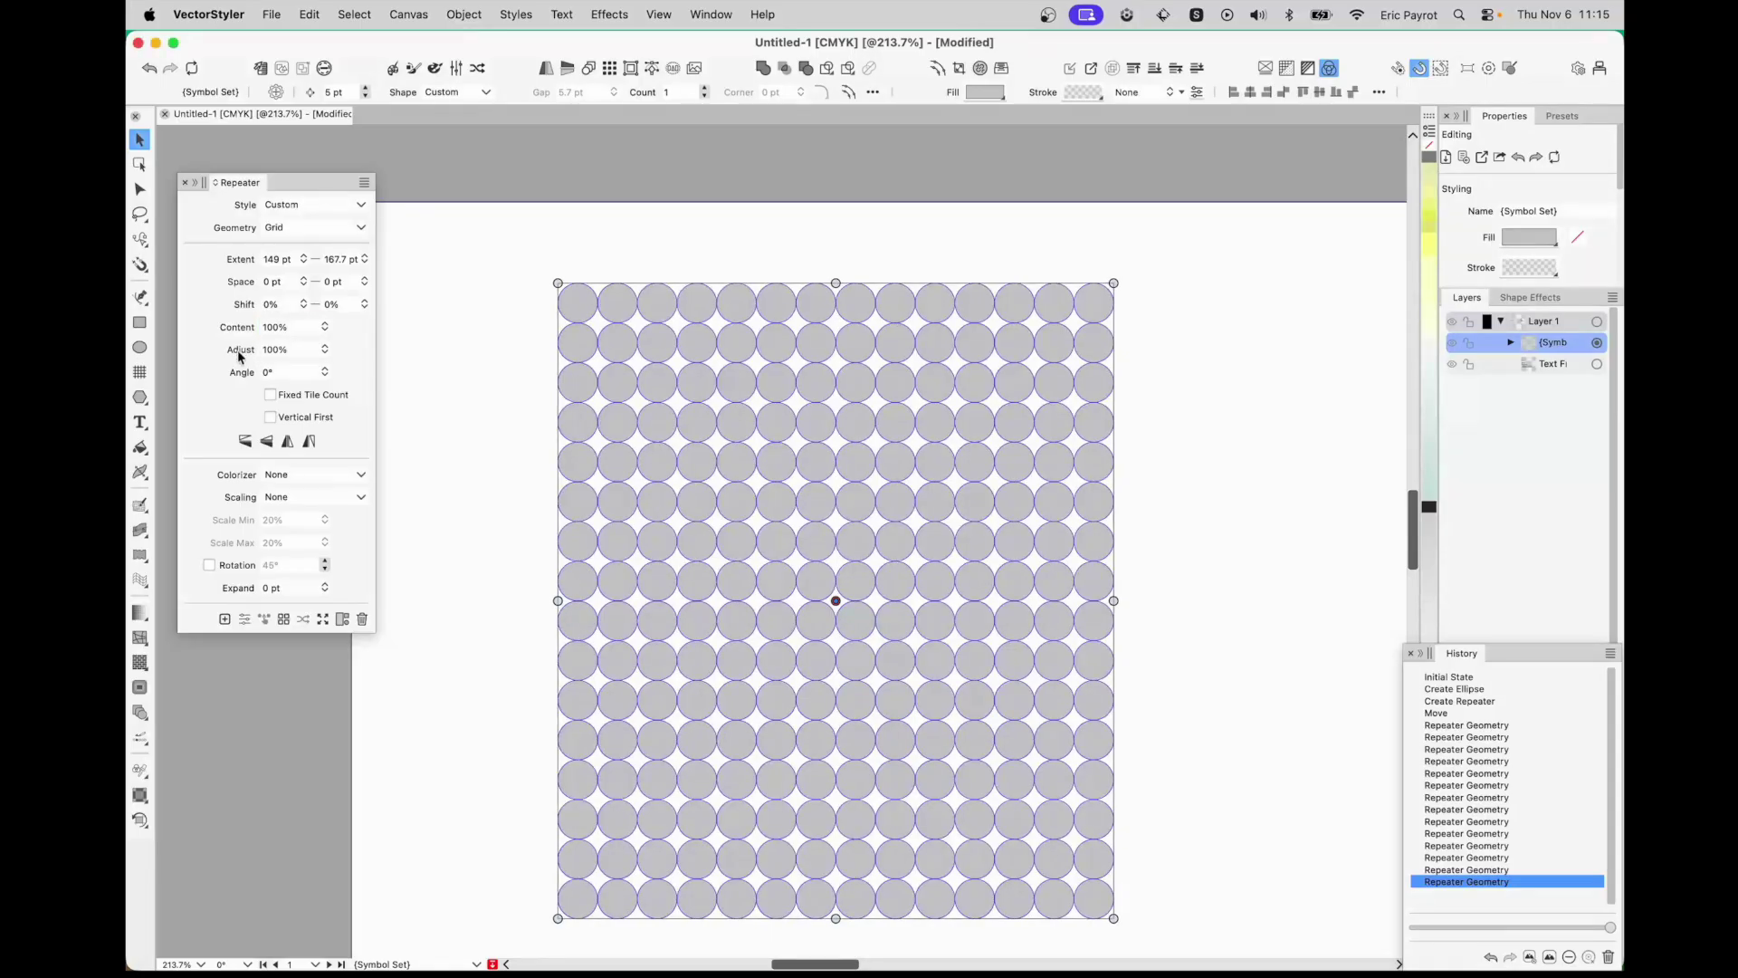
- Try Adjust values of 66.5% and 145.5% on the grid repeater, and reset Adjust to 100%
key(Tab)
key(Down)
key(Down)
key(Down)
key(Down)
key(Down)
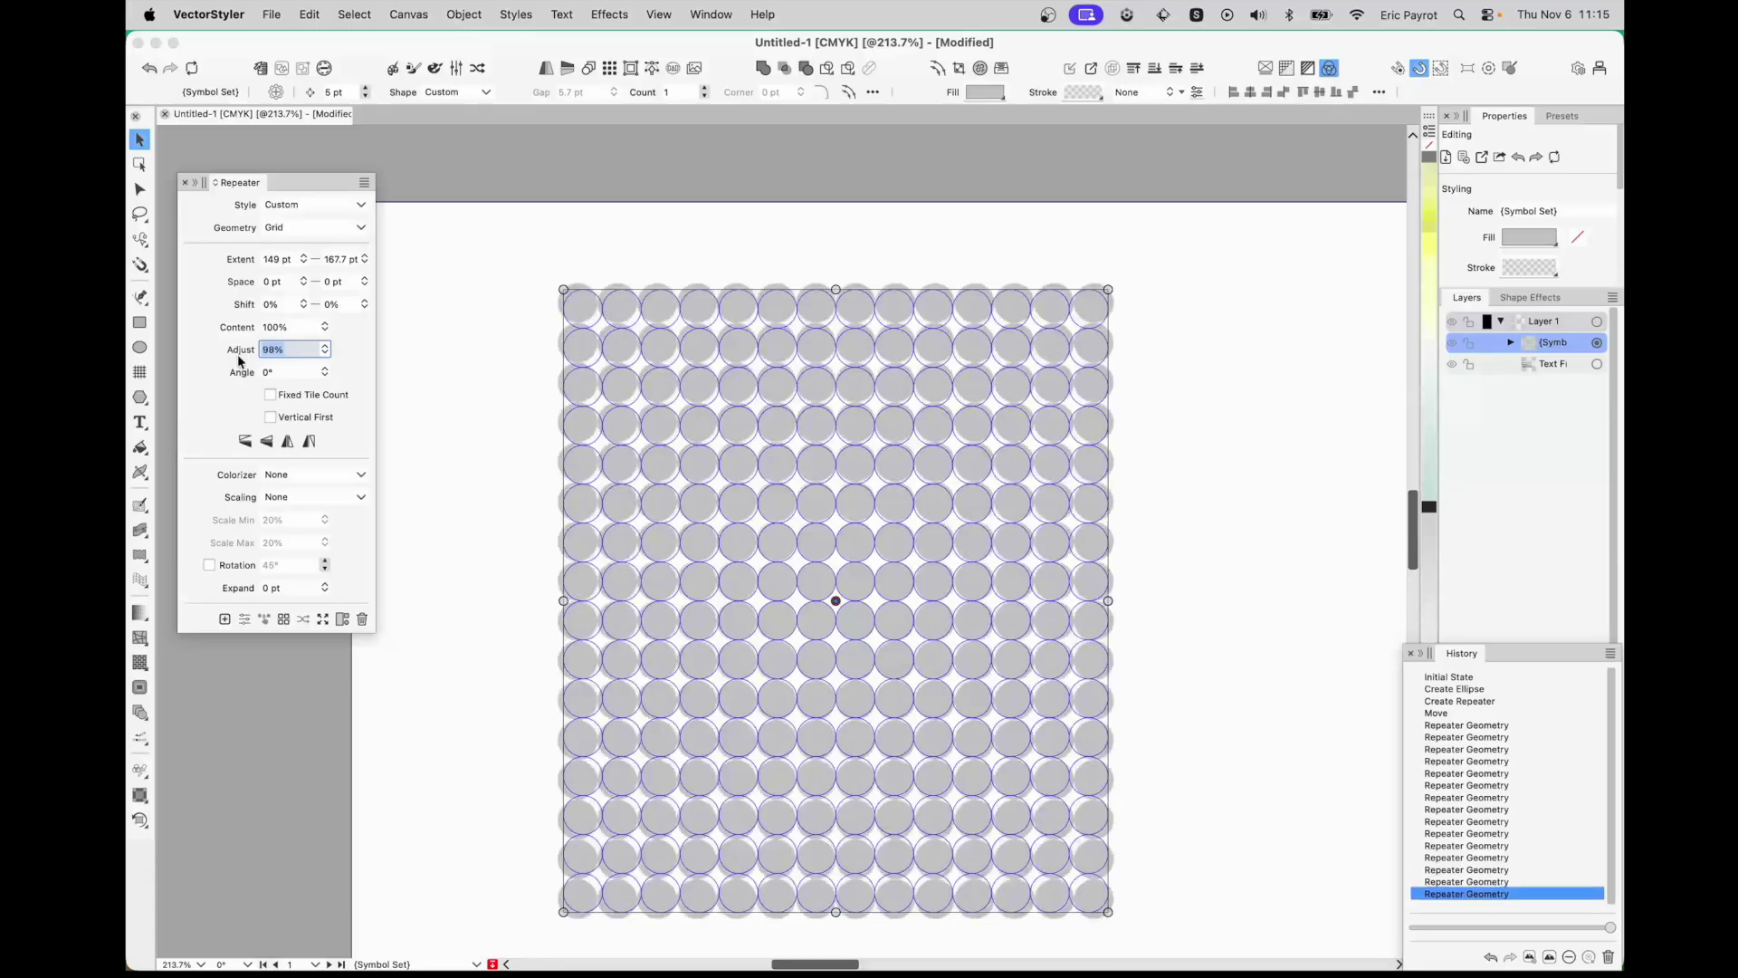
drag(238, 366, 250, 415)
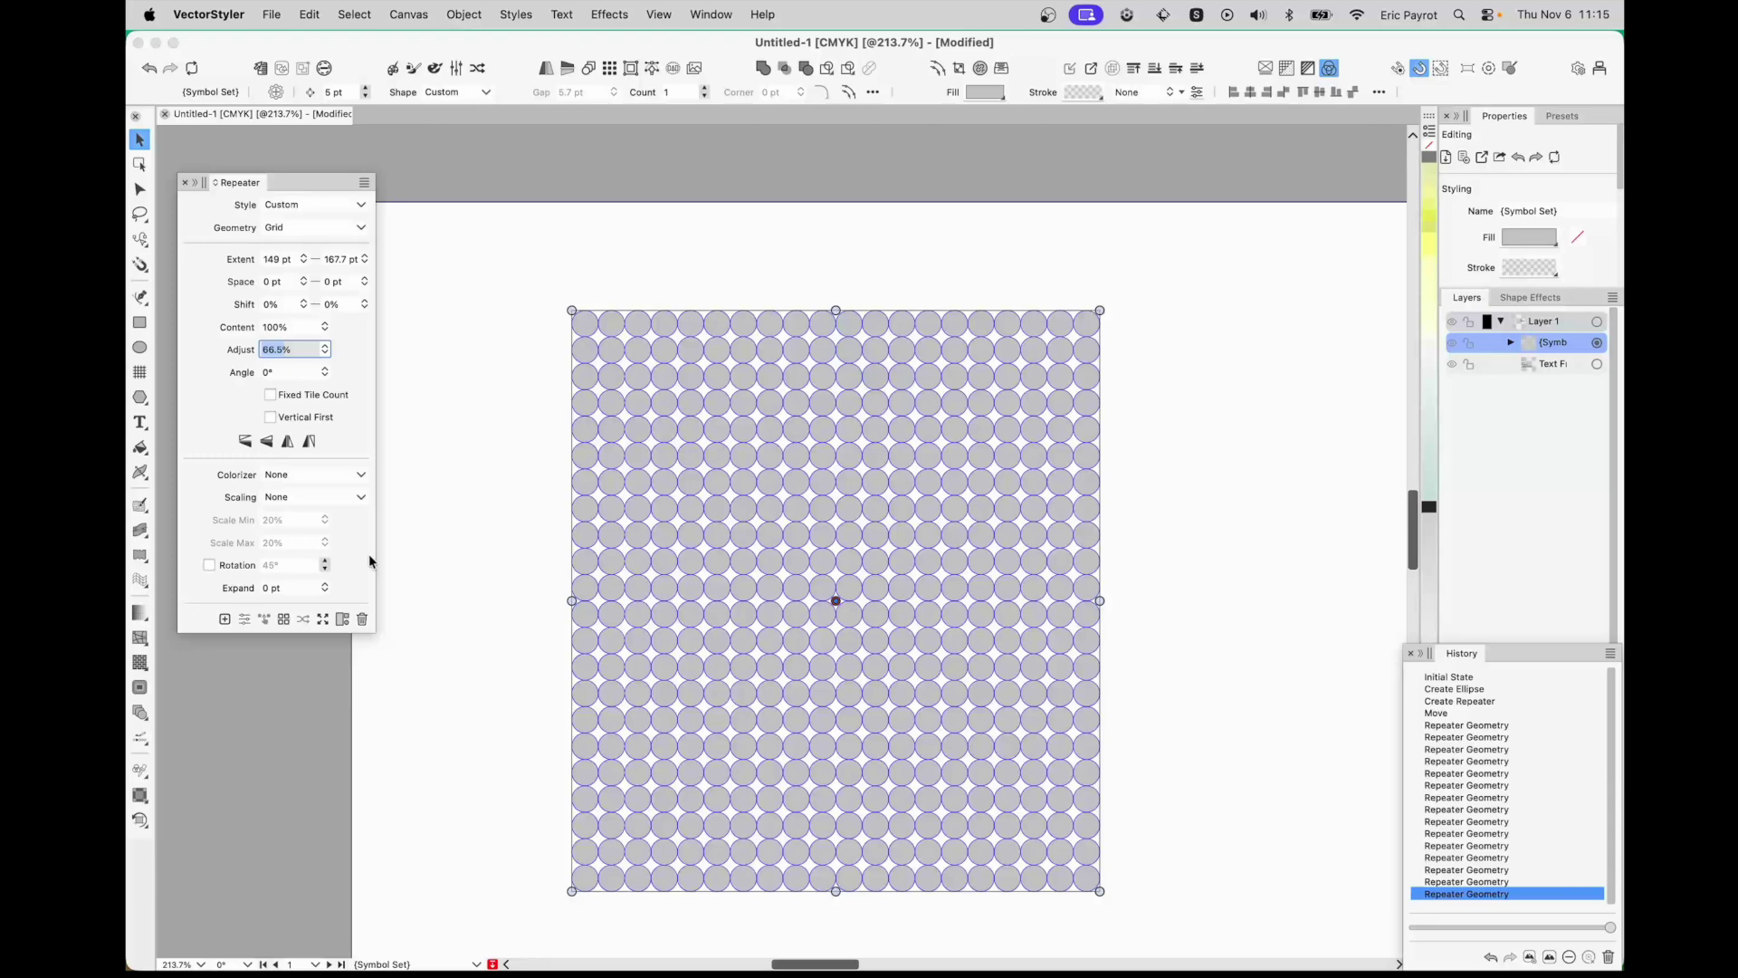
drag(241, 357, 239, 220)
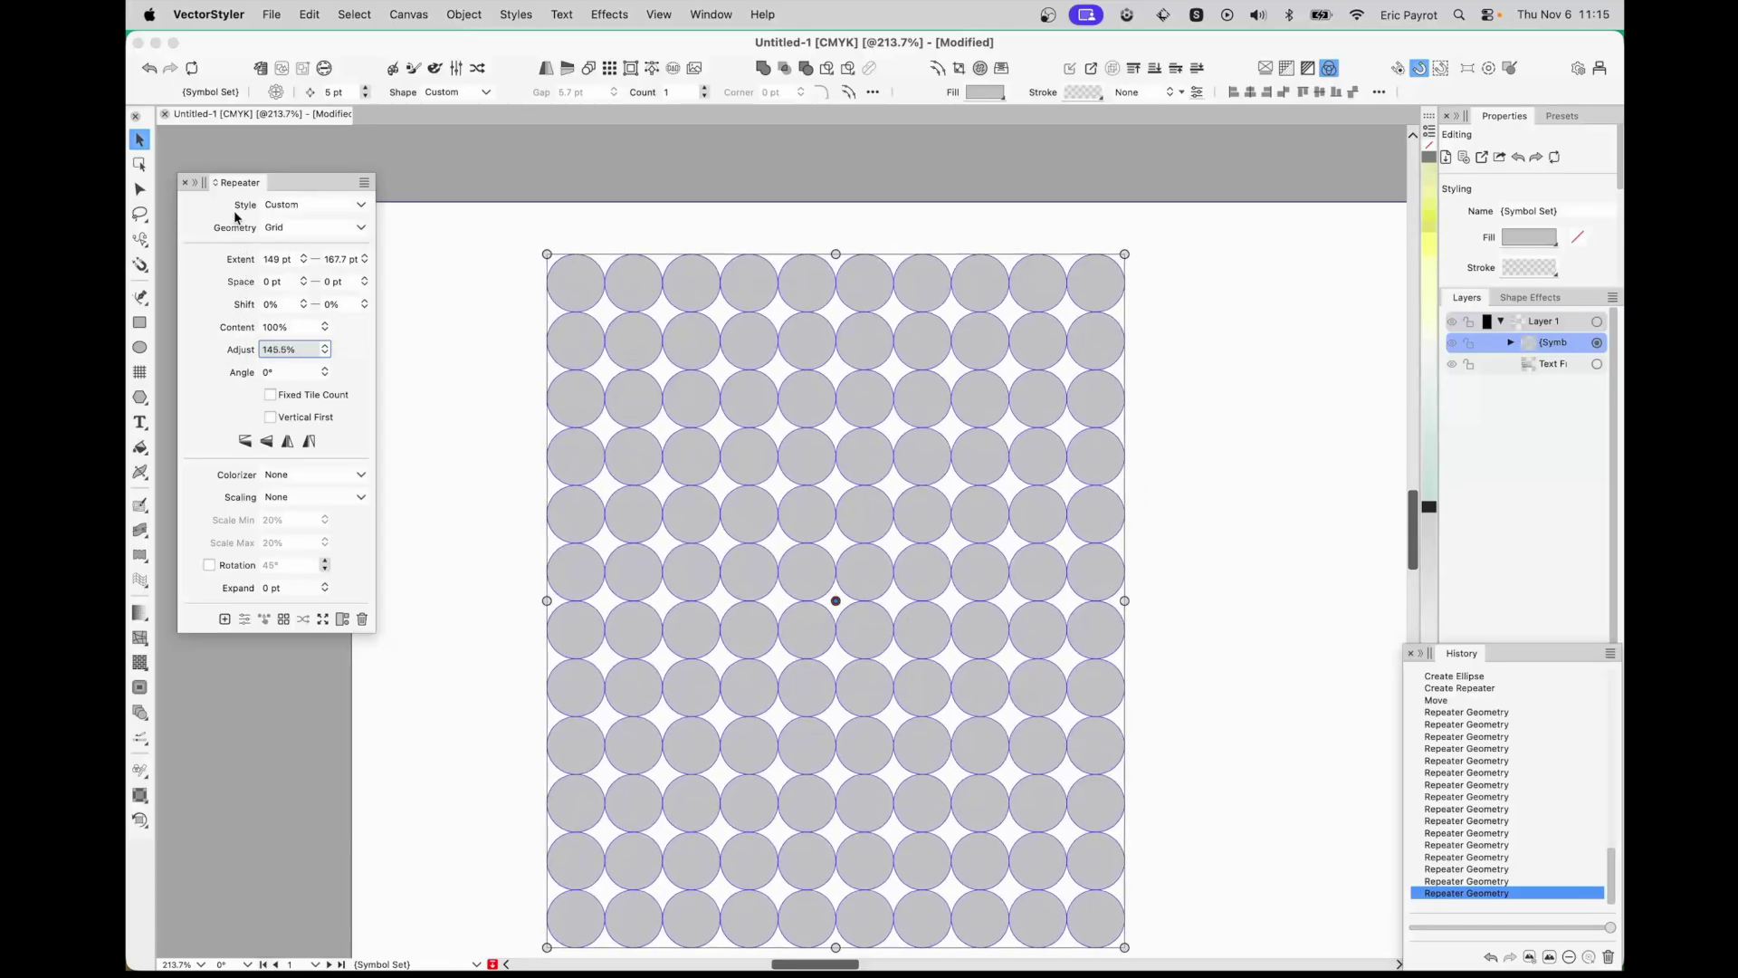
click(304, 346)
text(100)
key(Return)
- Try rotating the whole grid repeater with the Angle setting, and reset Angle to 0°
click(268, 373)
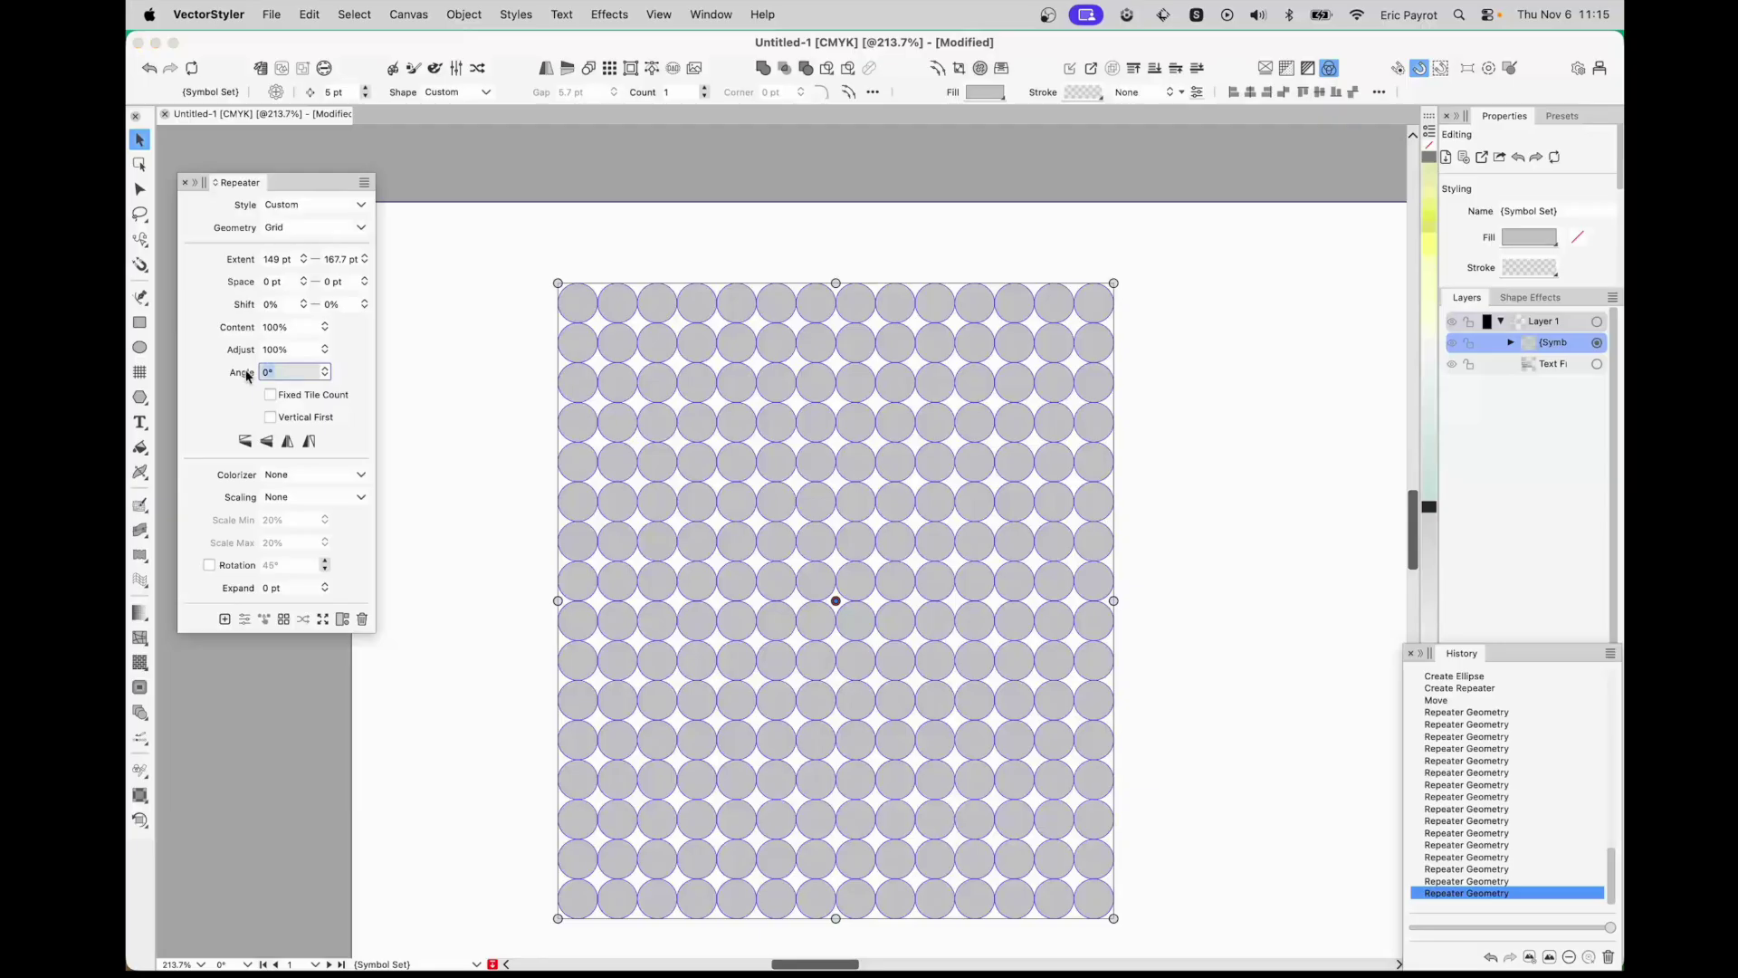
drag(245, 373, 248, 345)
double_click(290, 373)
text(0)
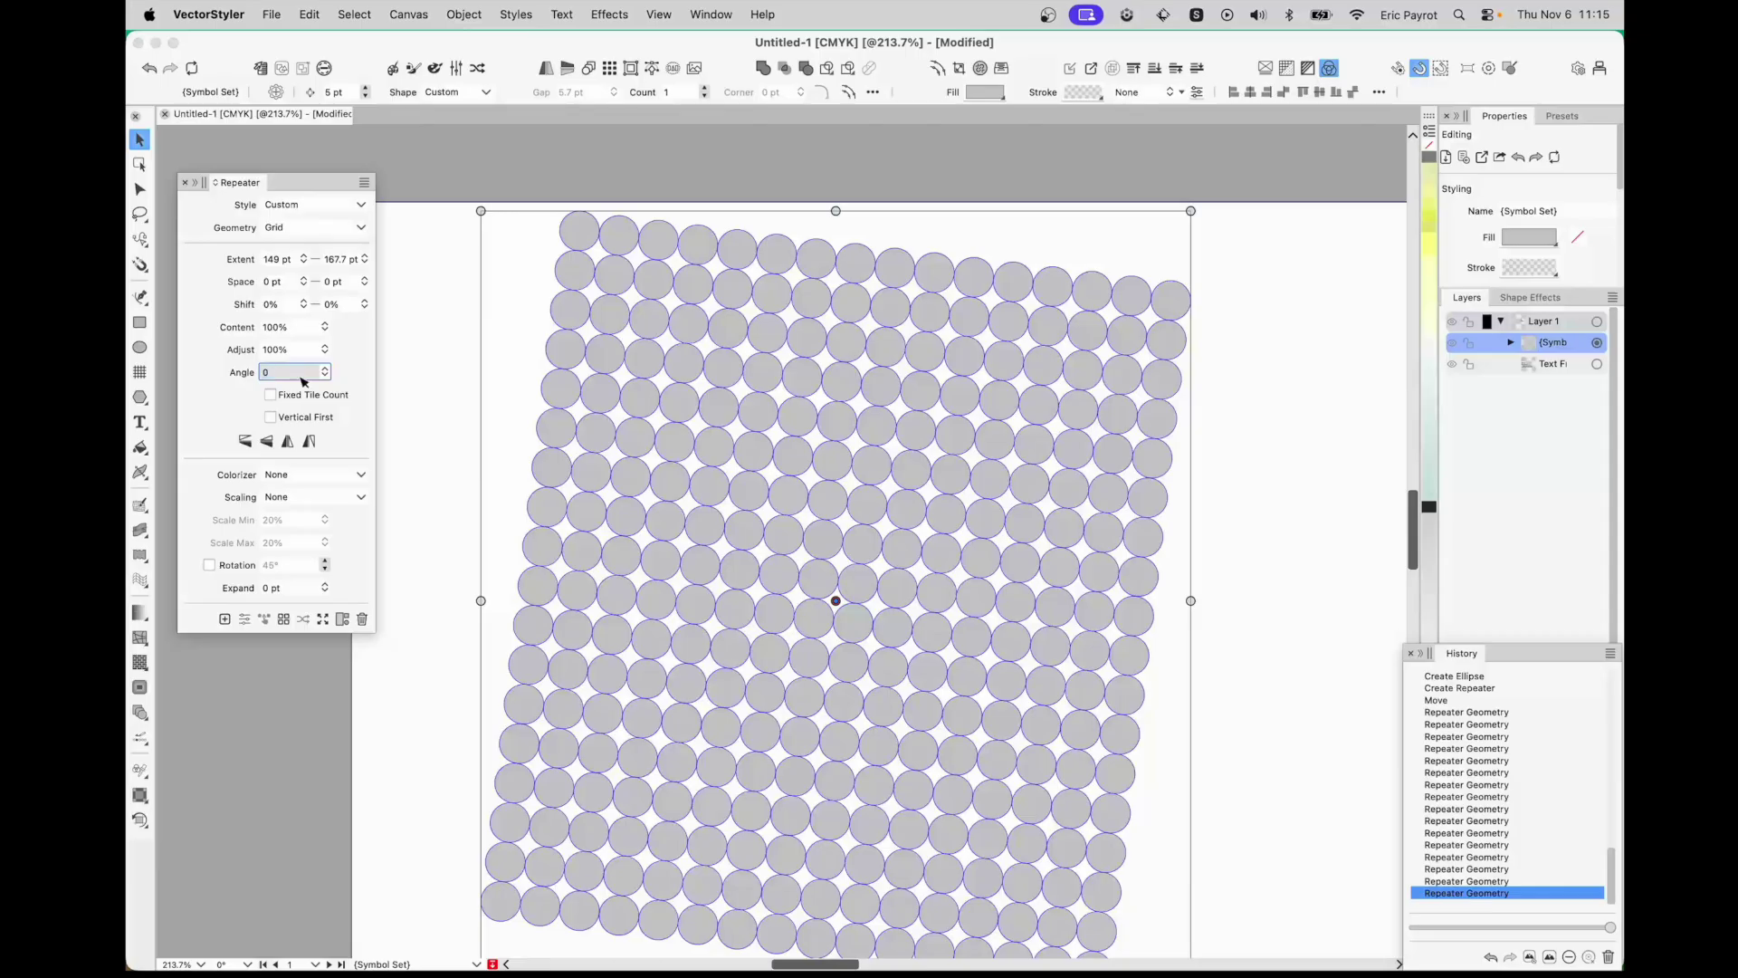
key(Return)
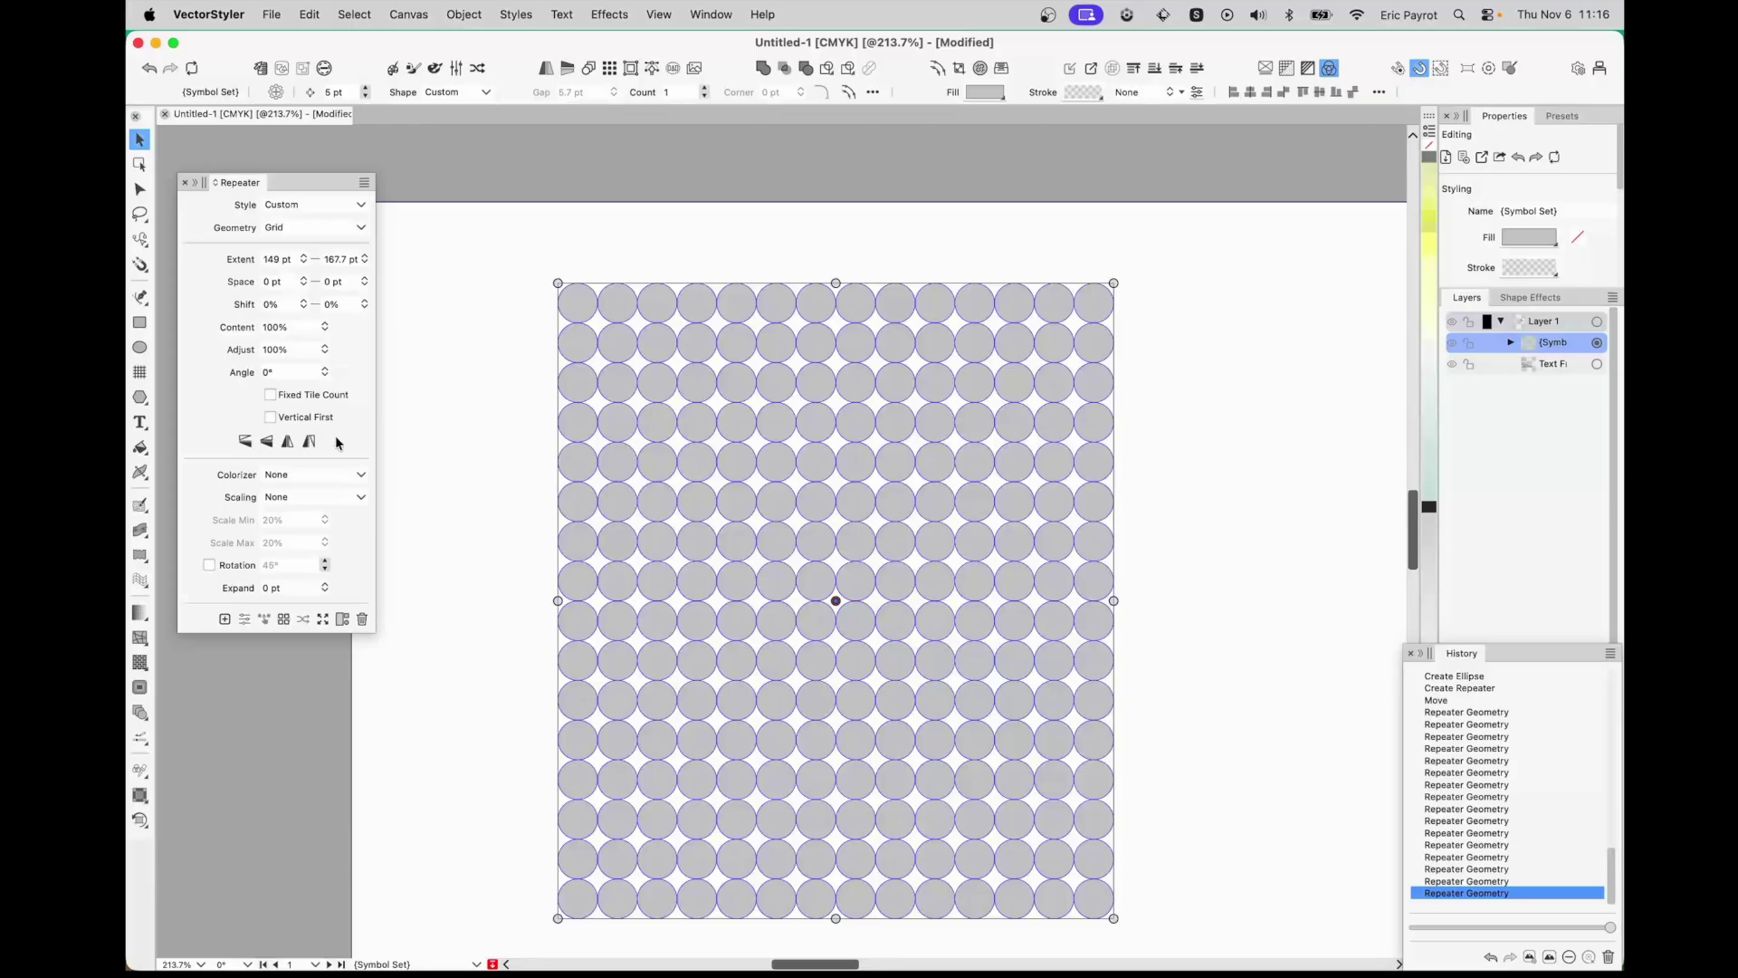
- Try a fixed tile count of 9 by 11 on the grid repeater, and turn Fixed Tile Count off again
click(270, 395)
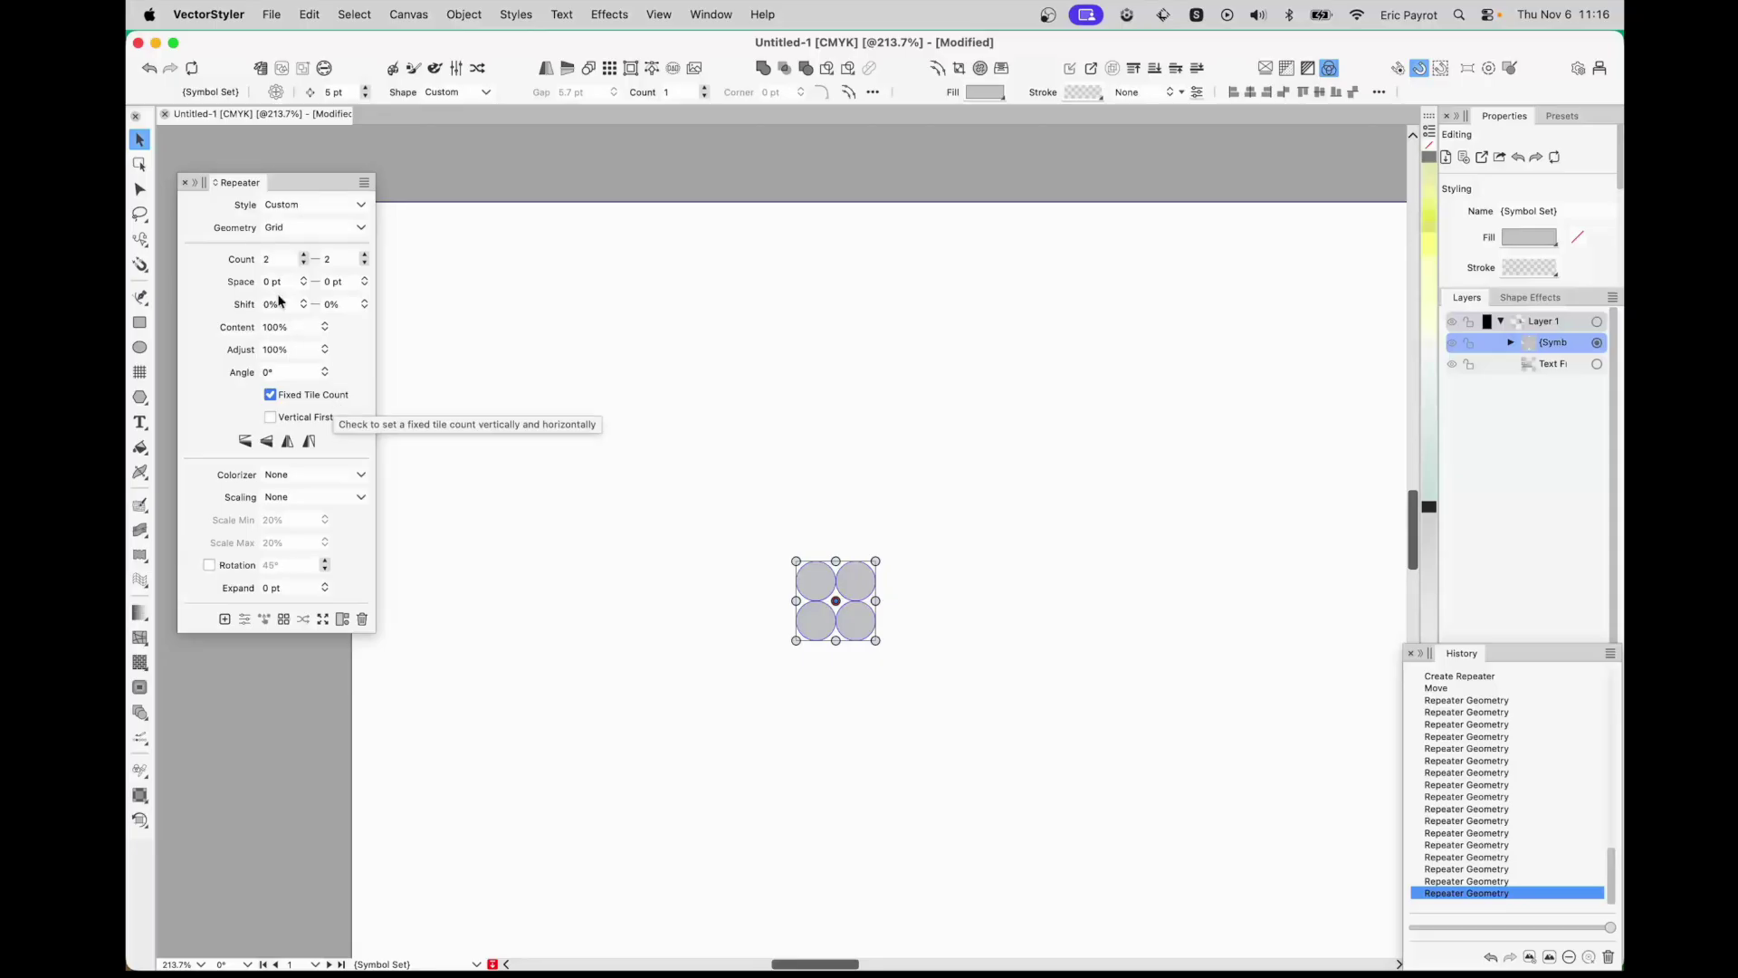
click(305, 255)
click(304, 255)
click(304, 256)
click(304, 255)
click(305, 255)
click(304, 255)
click(304, 255)
drag(364, 256, 365, 262)
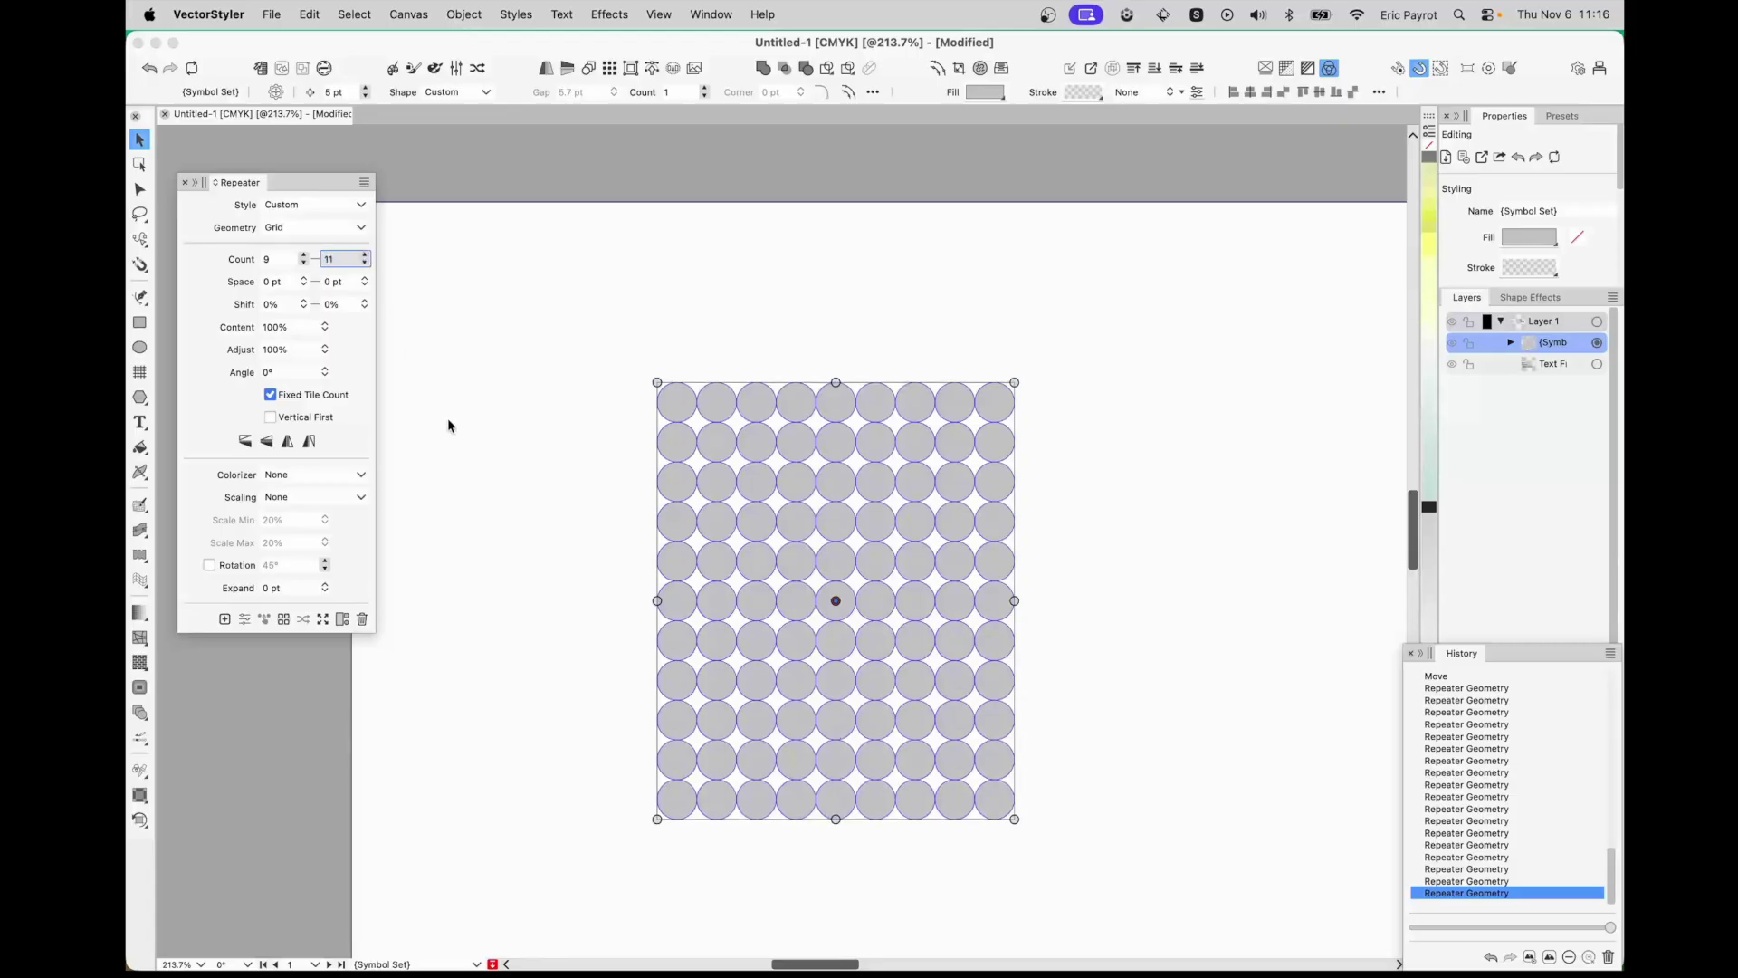
click(272, 397)
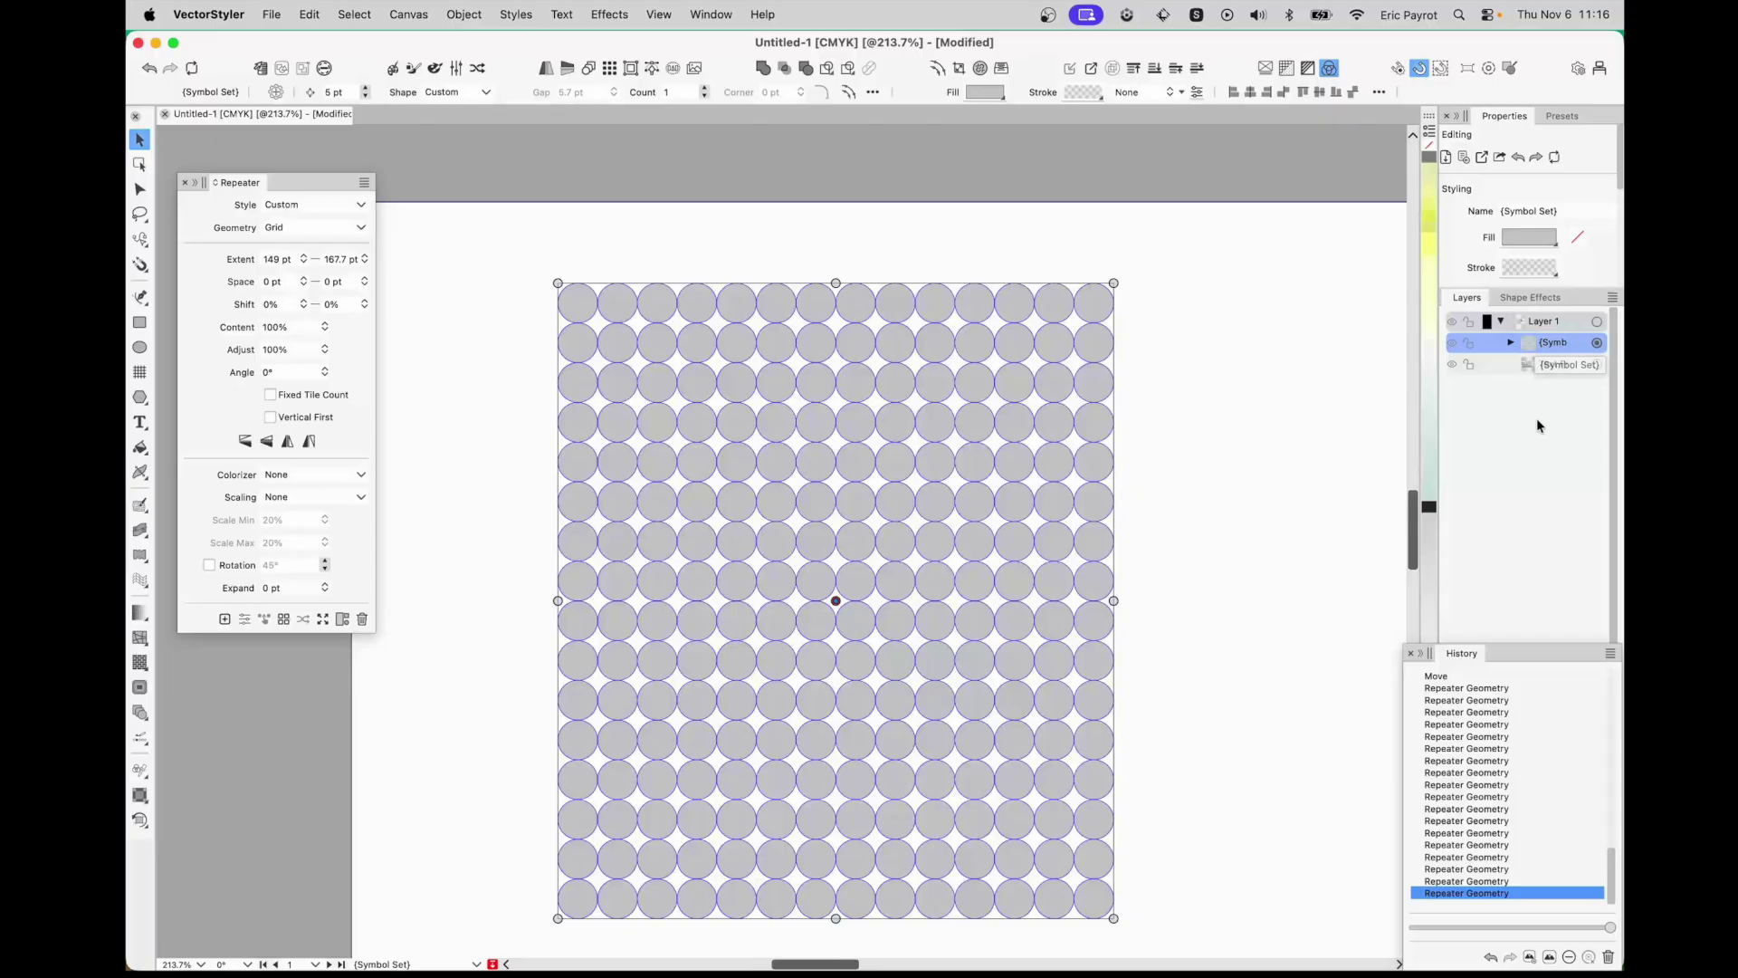
- Select the source ellipse inside the repeater and reshape it into a quarter-circle pie
click(1511, 342)
click(1542, 363)
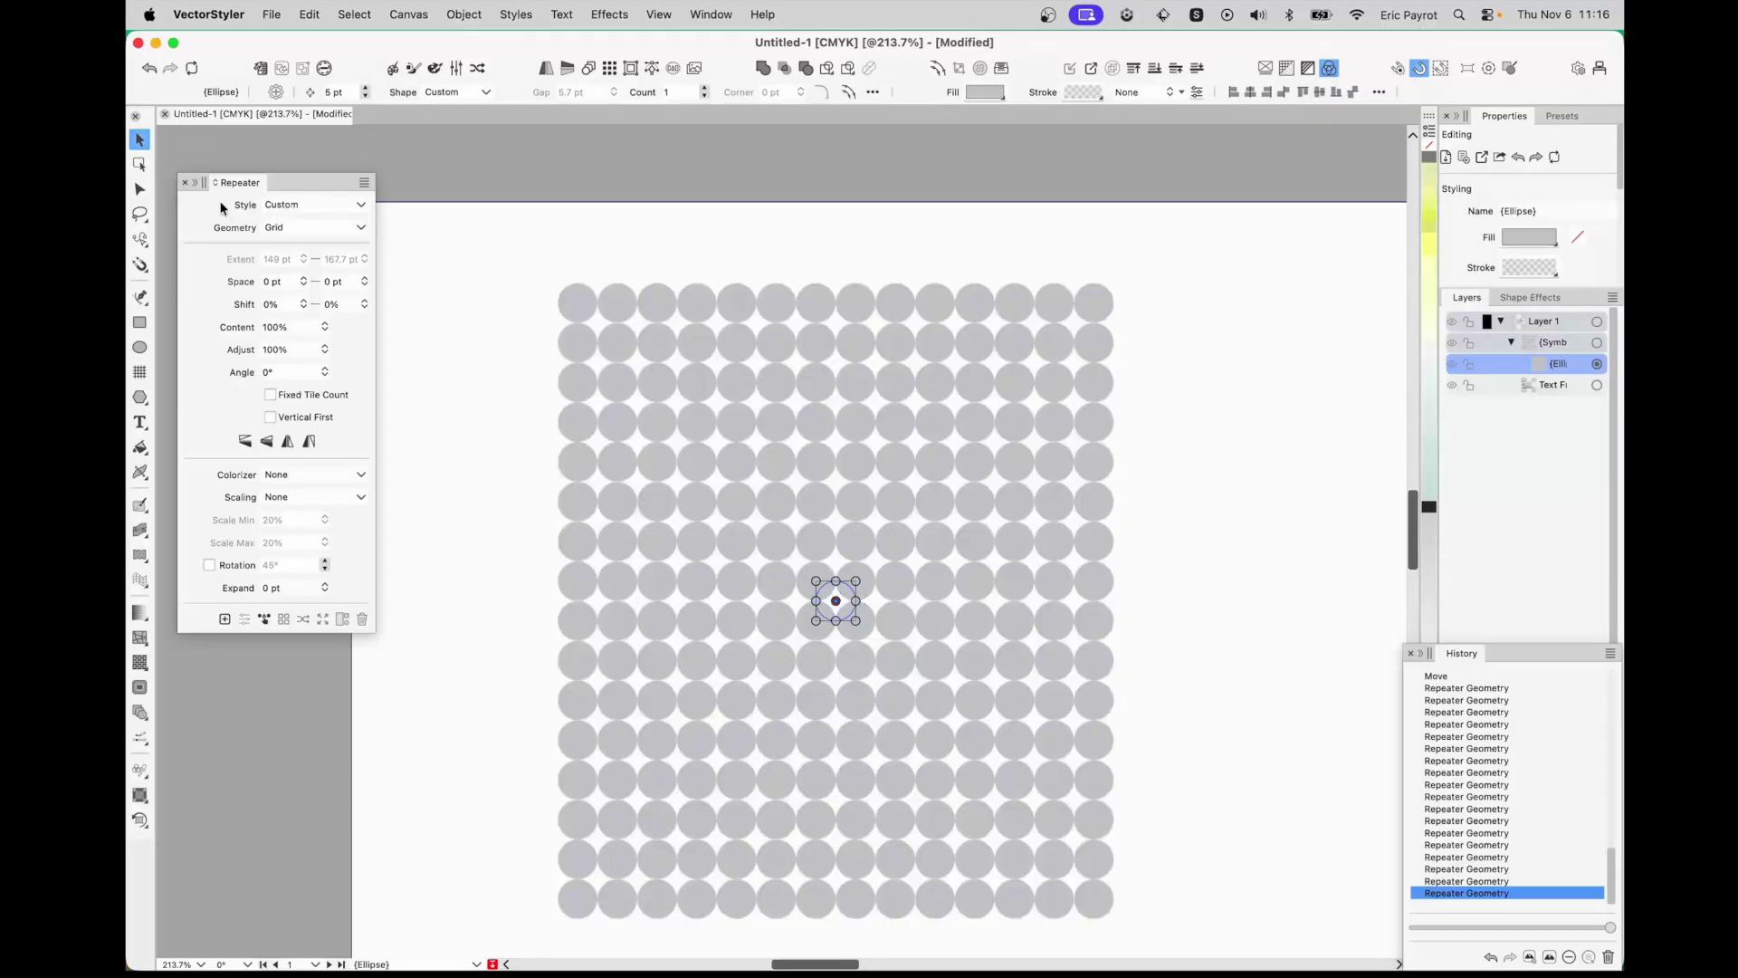
click(140, 190)
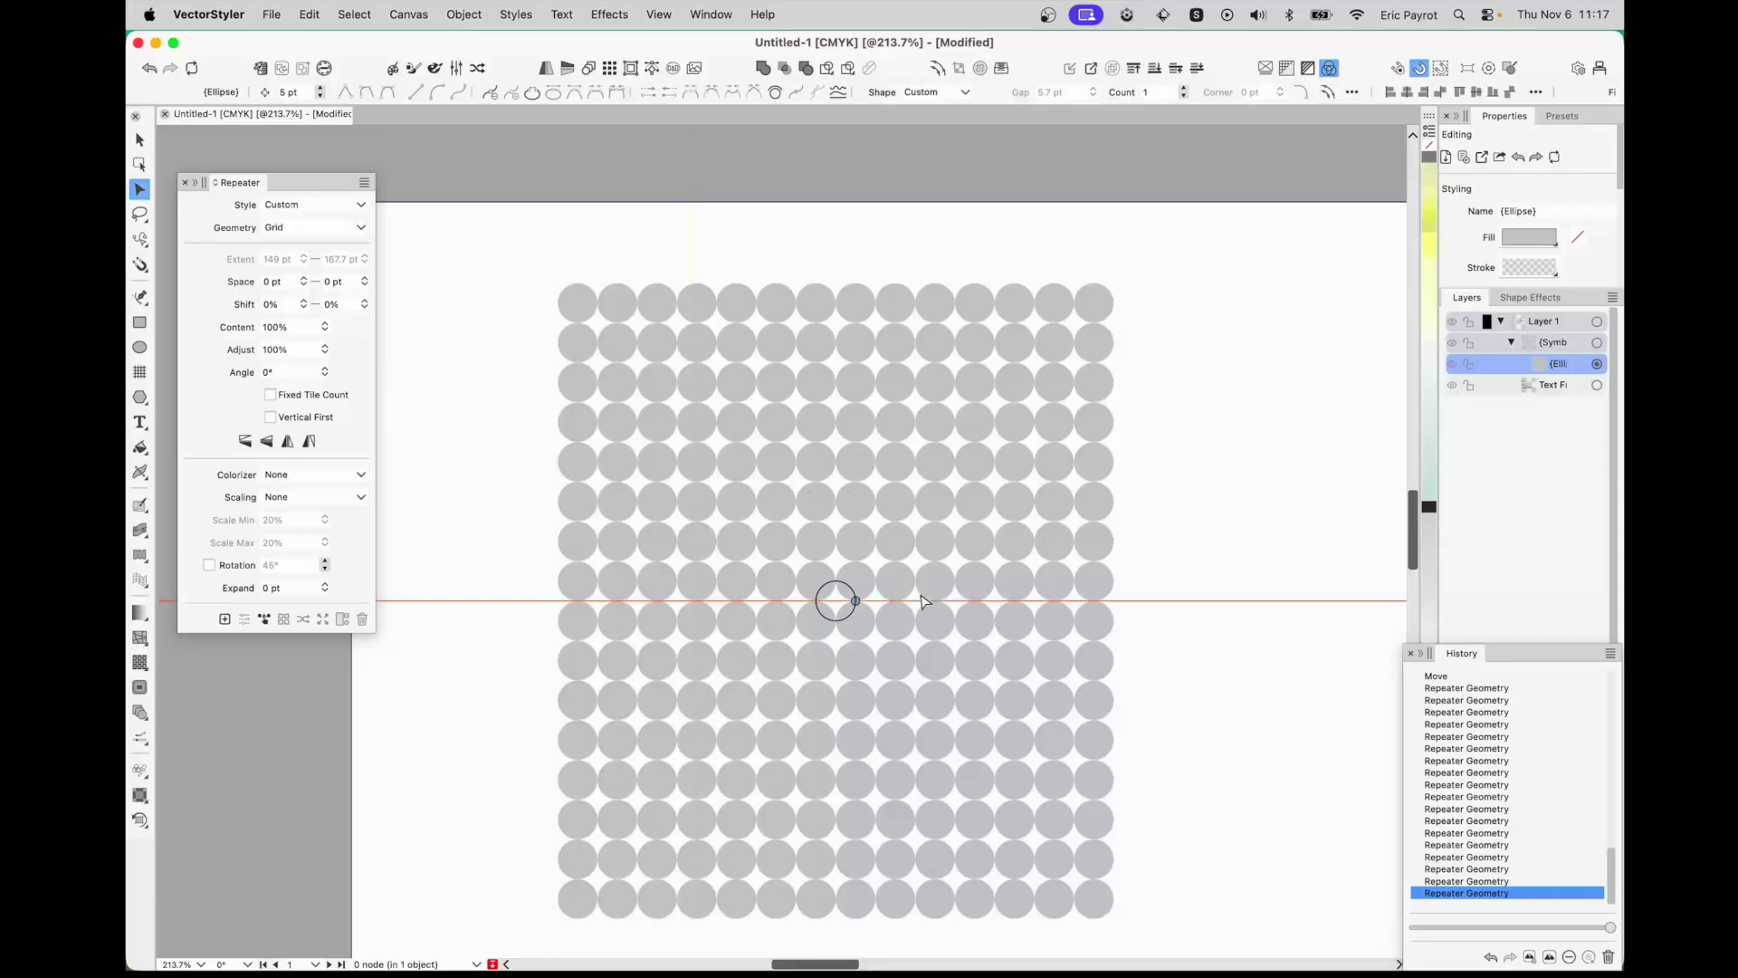
mouse_move(838, 593)
mouse_down()
mouse_move(819, 602)
mouse_move(837, 619)
mouse_up()
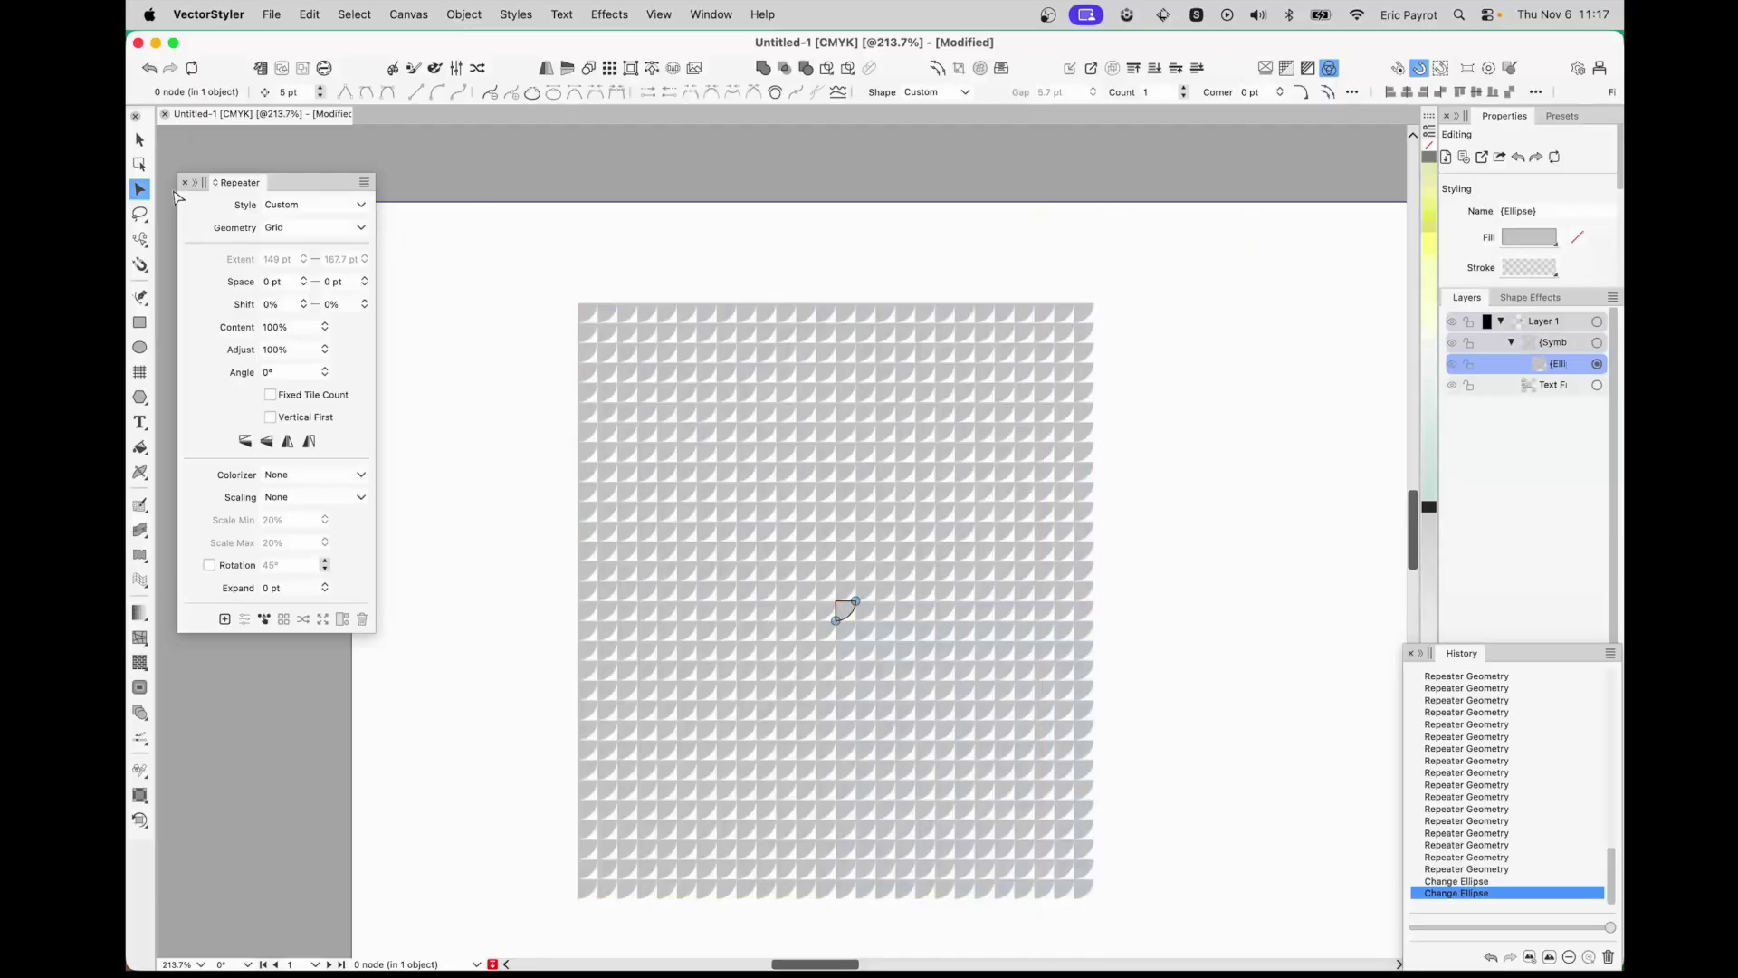
- Select the whole repeater of quarter circles and set its Adjust value to 147.5%
click(139, 139)
drag(574, 290, 746, 381)
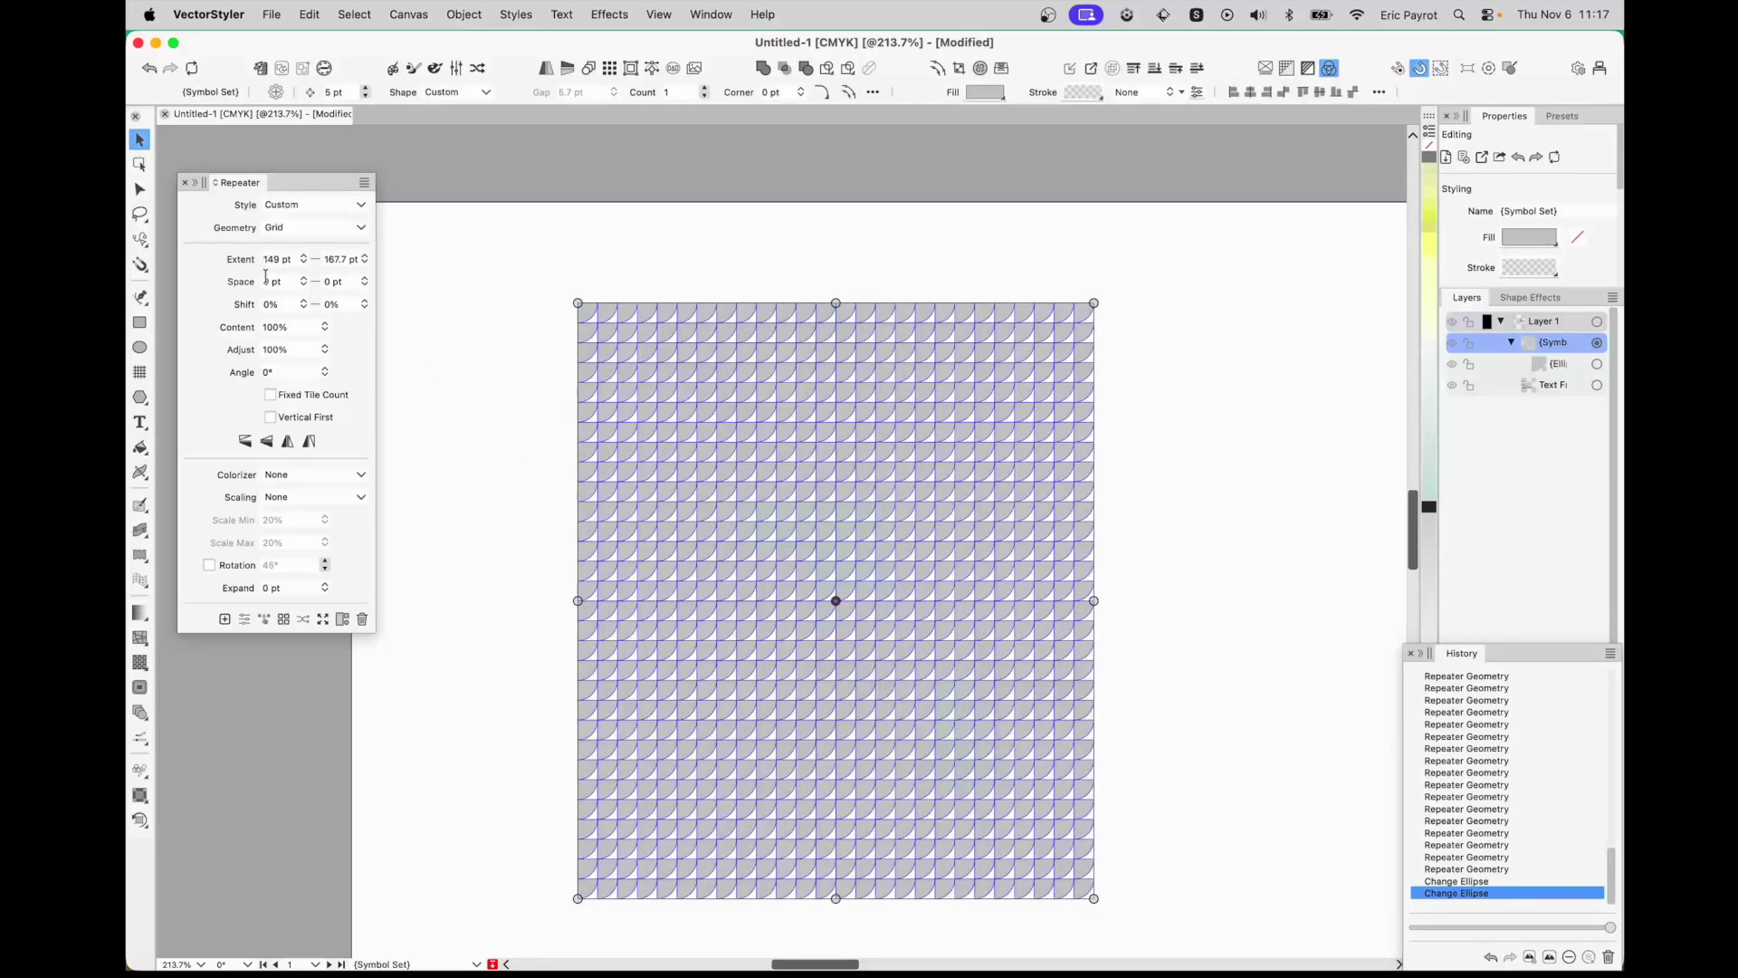
click(238, 353)
drag(238, 353, 235, 269)
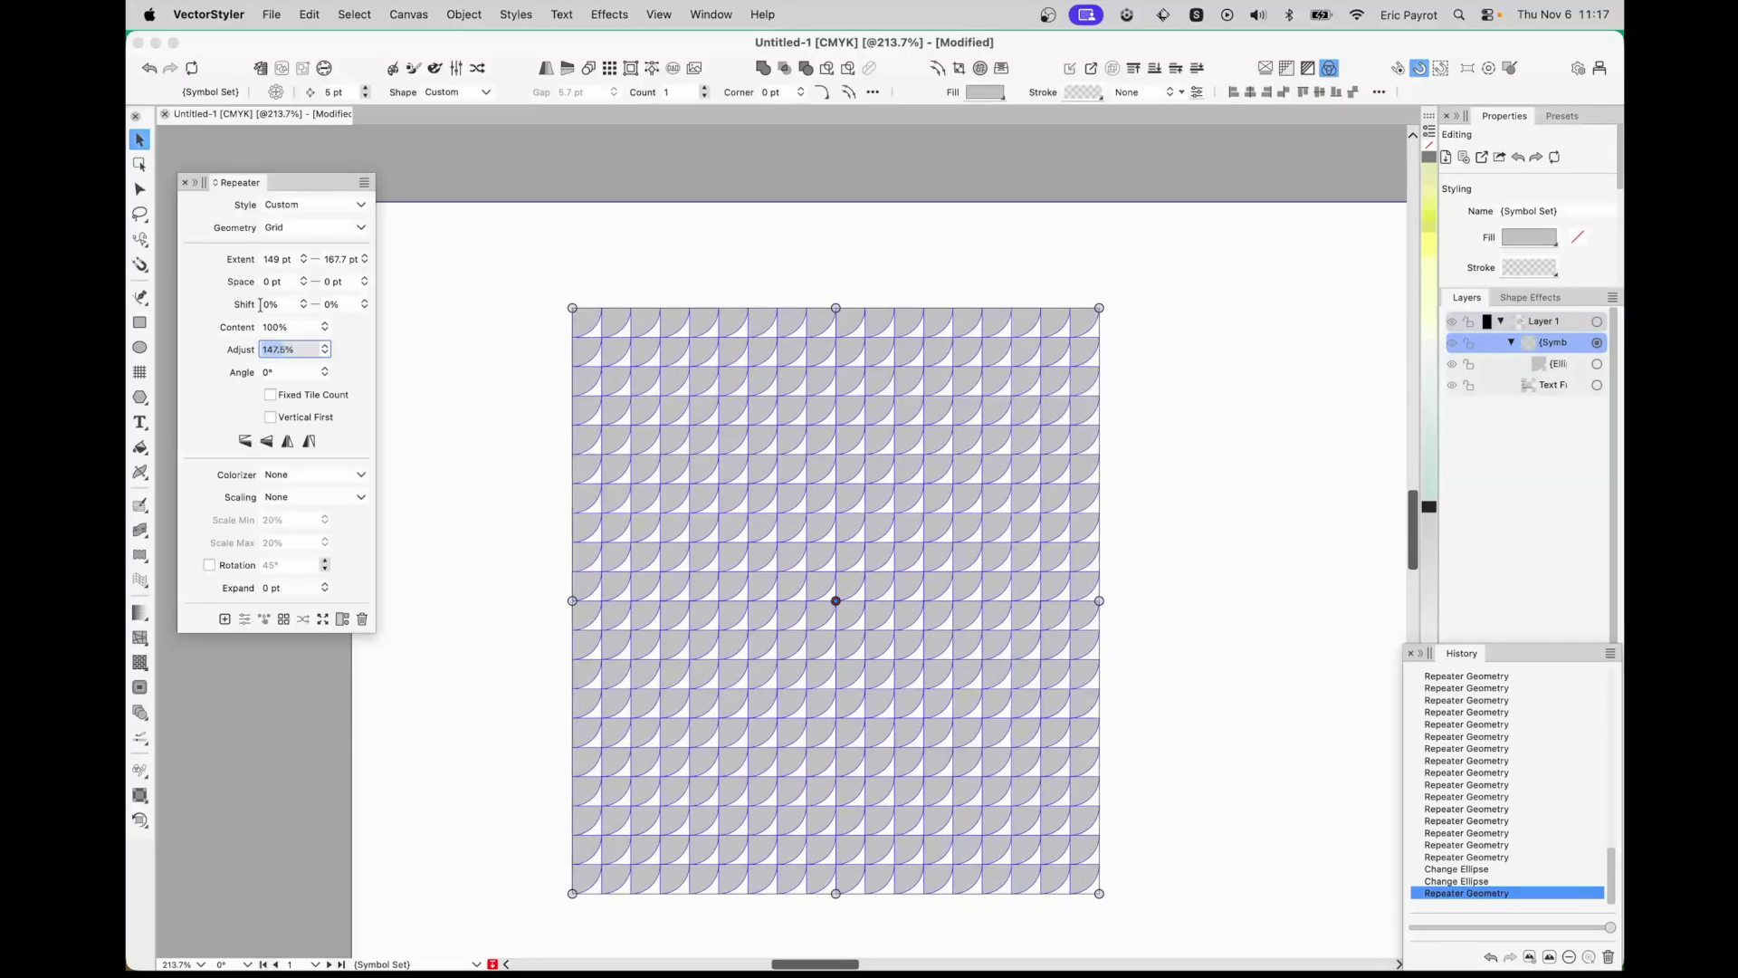
- Try the vertical and horizontal flips of alternate rows and columns on the quarter circles, separately and all four combined
click(245, 444)
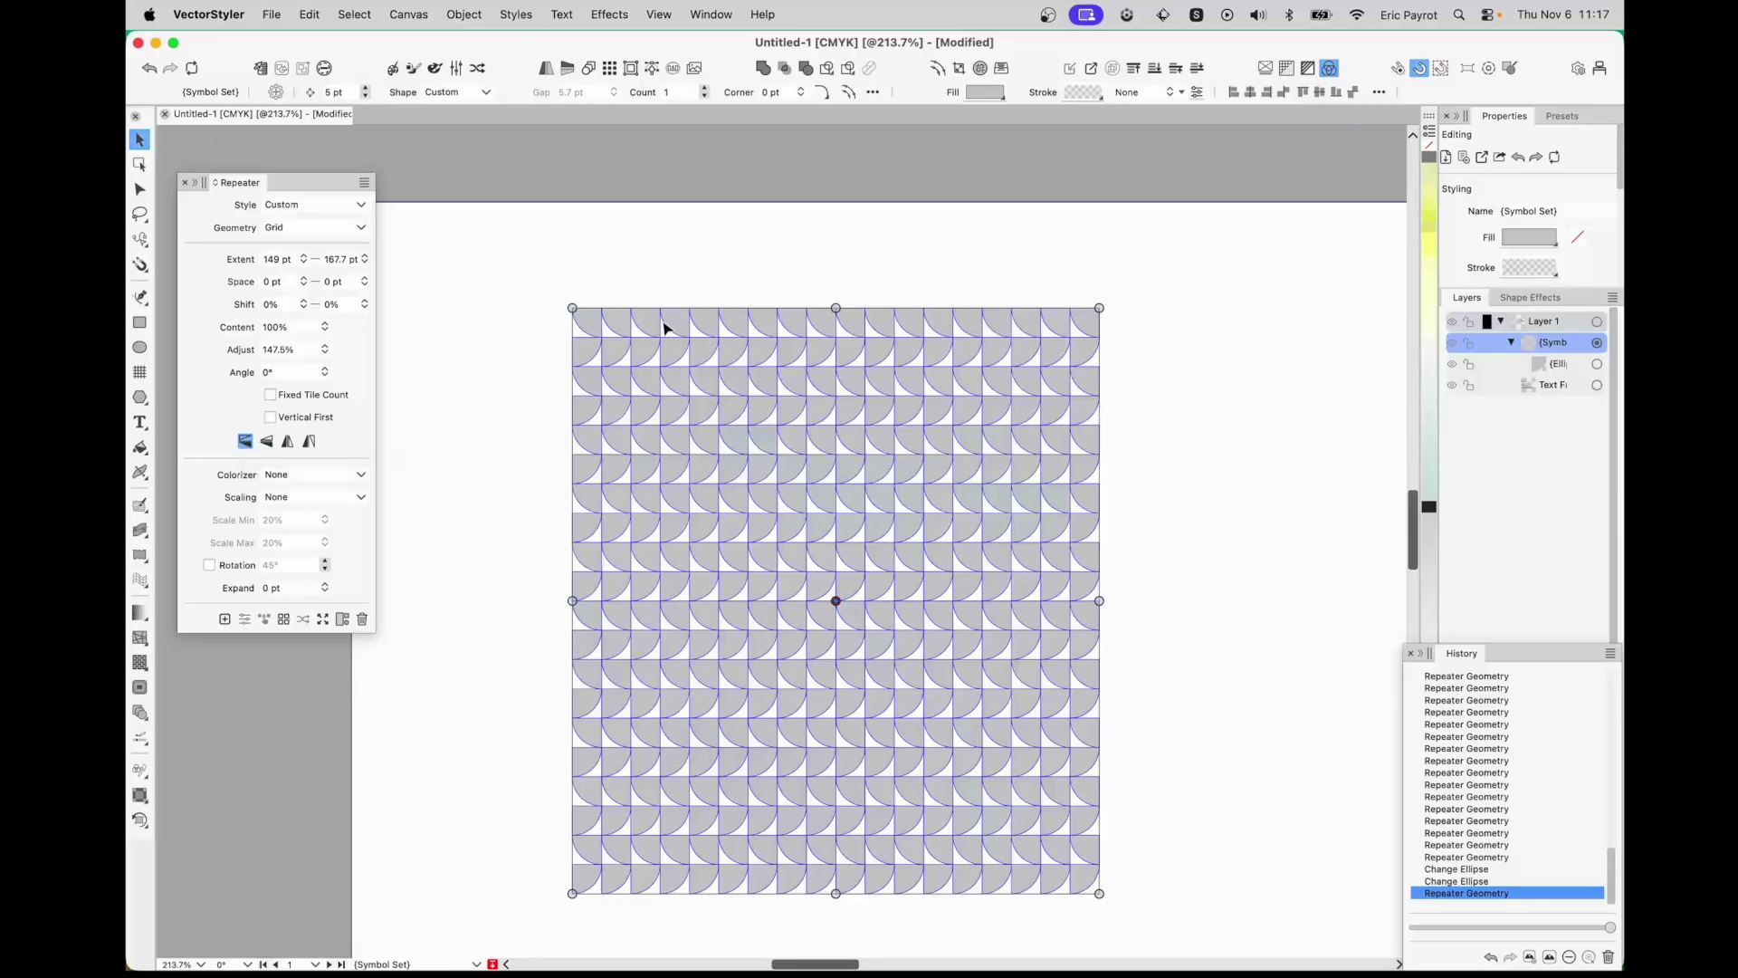
click(270, 443)
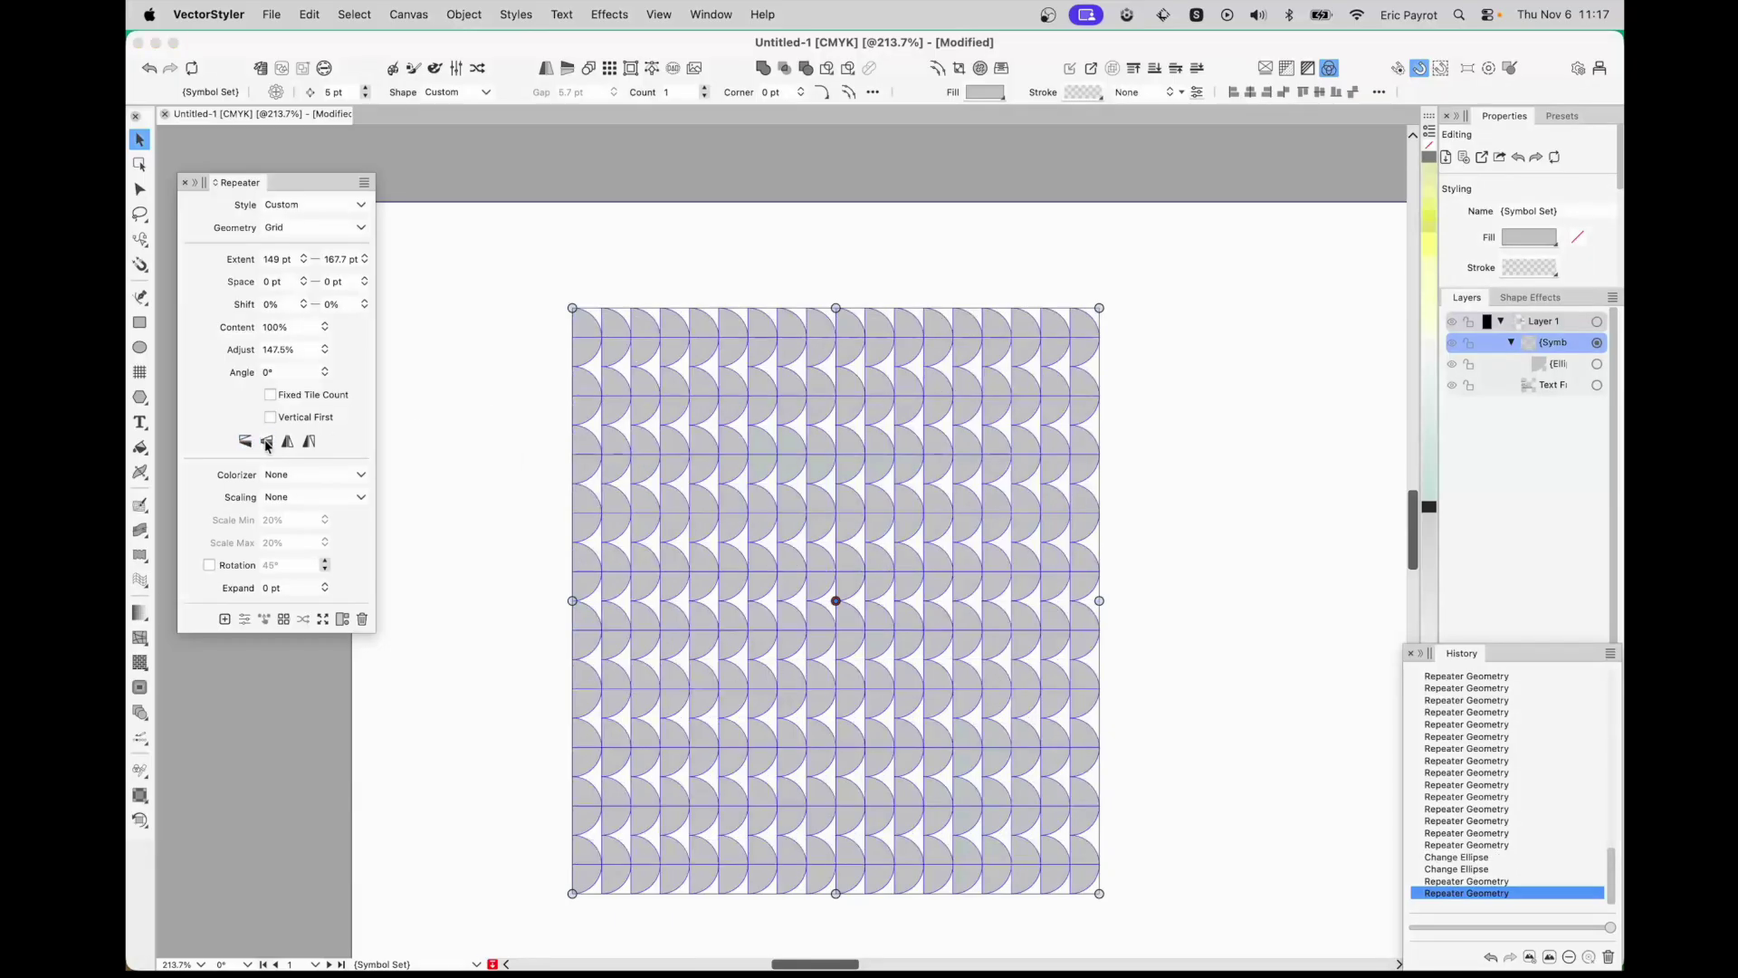
click(290, 443)
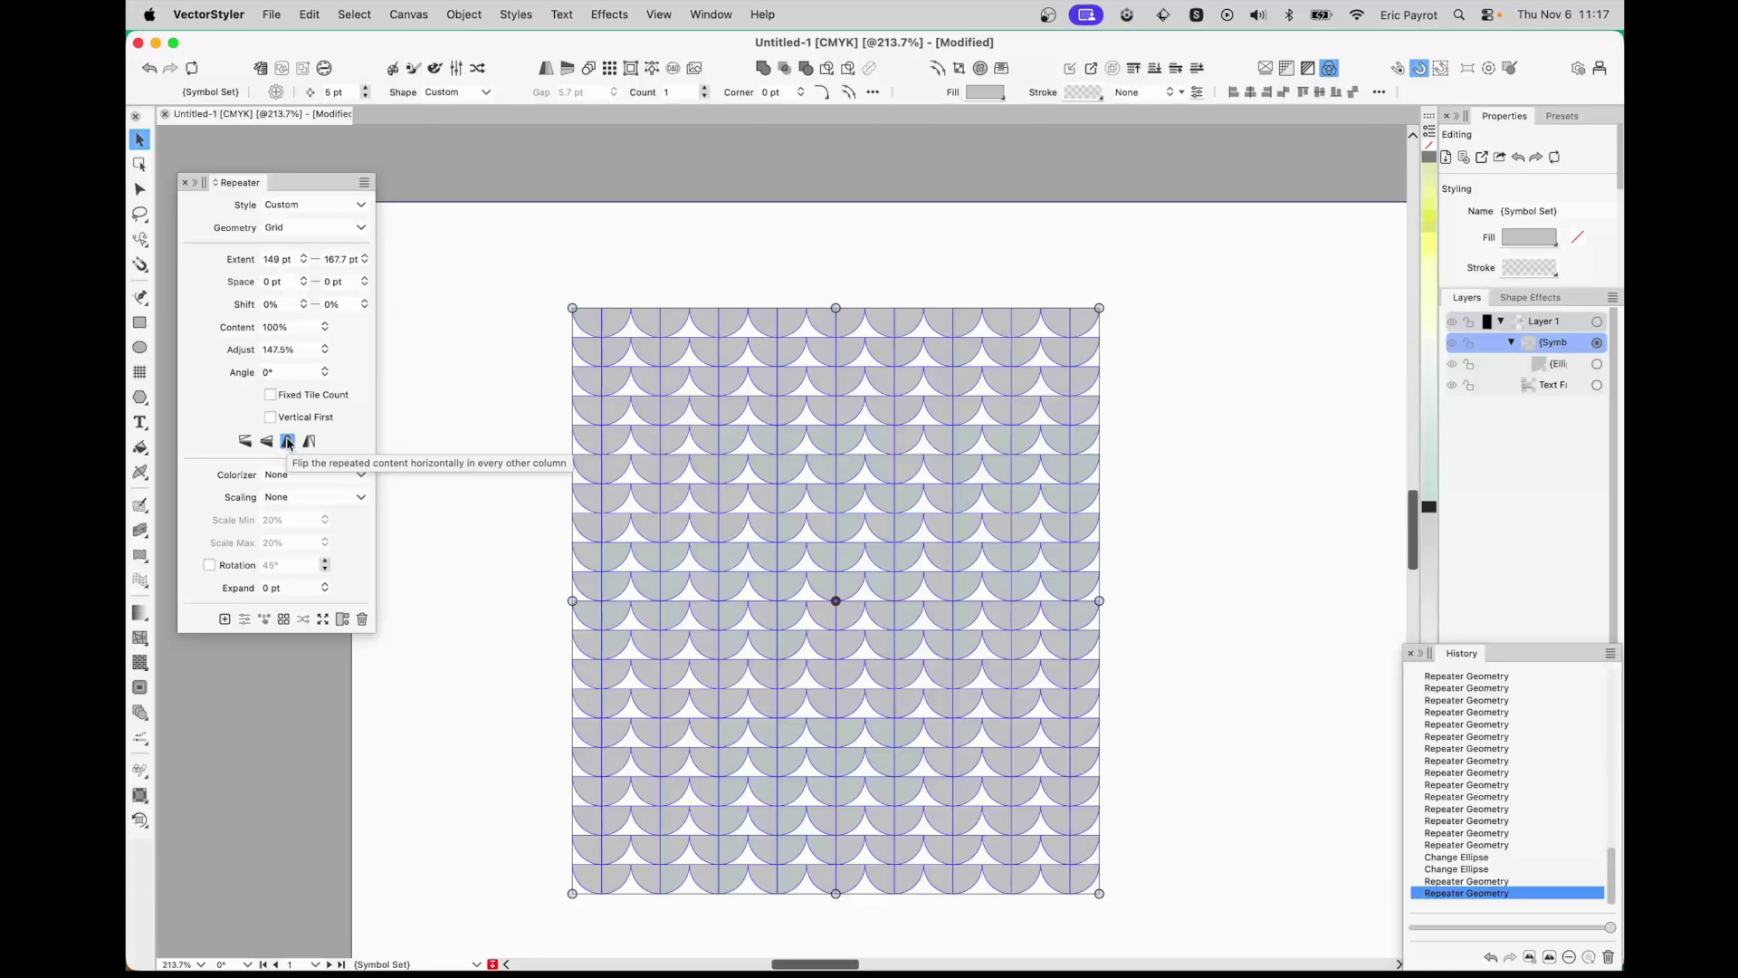
click(311, 442)
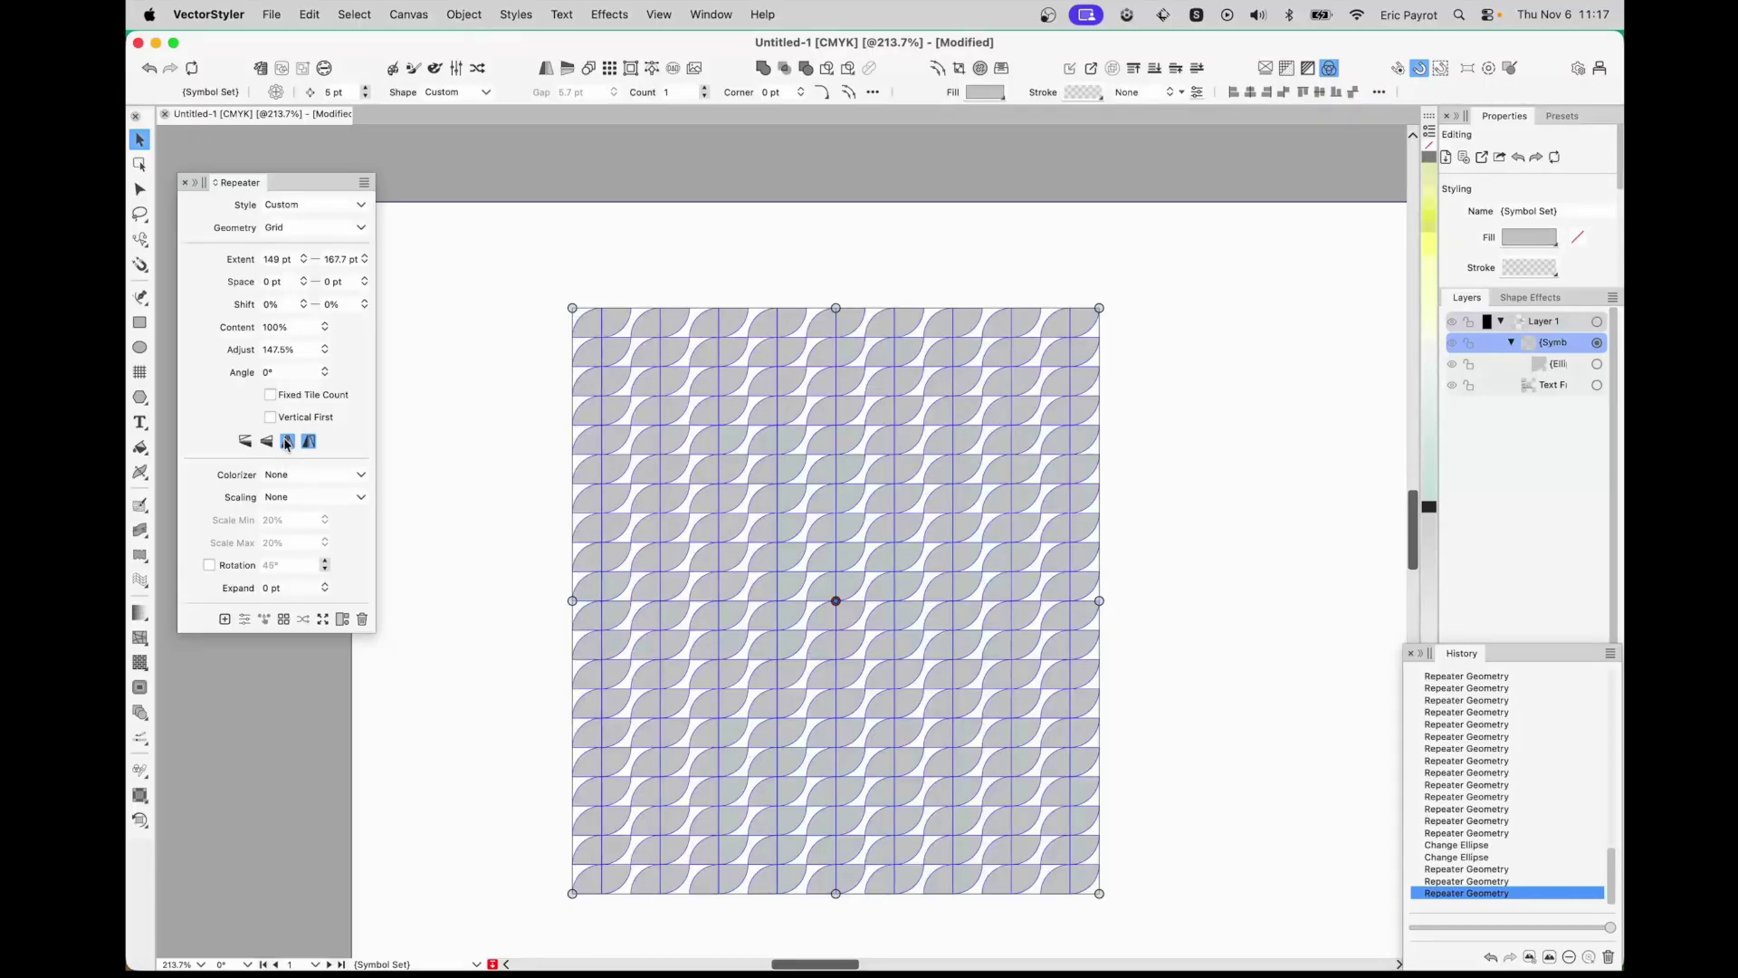
click(245, 441)
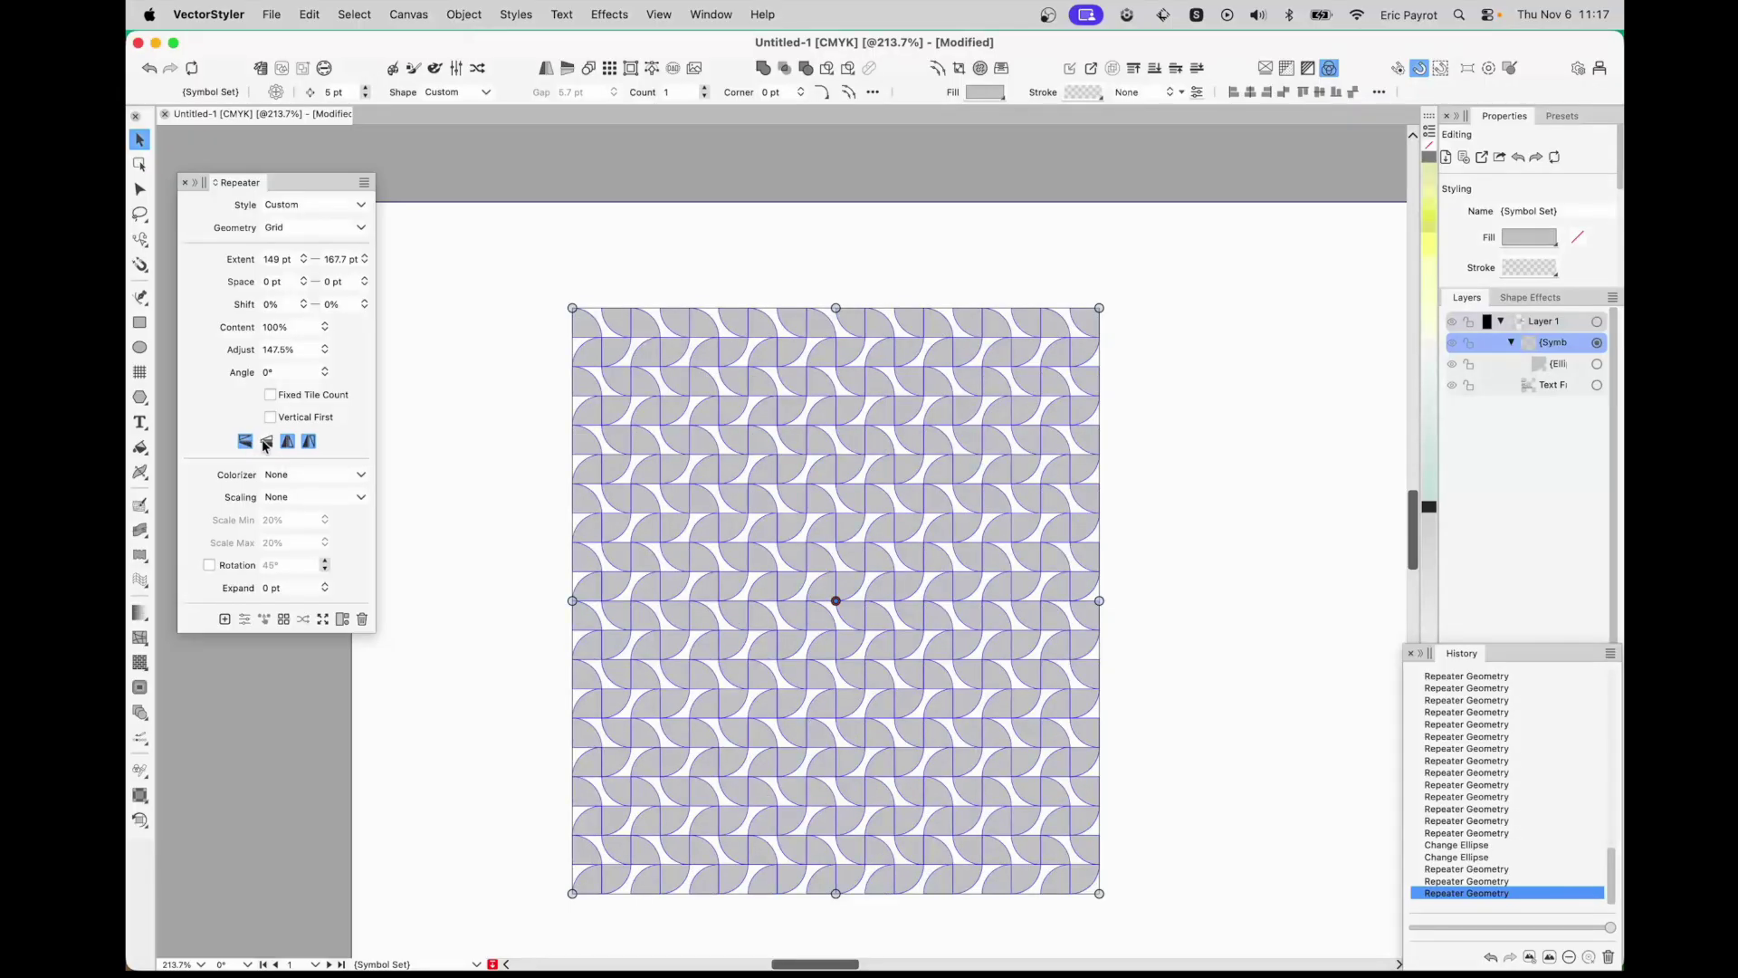
click(267, 442)
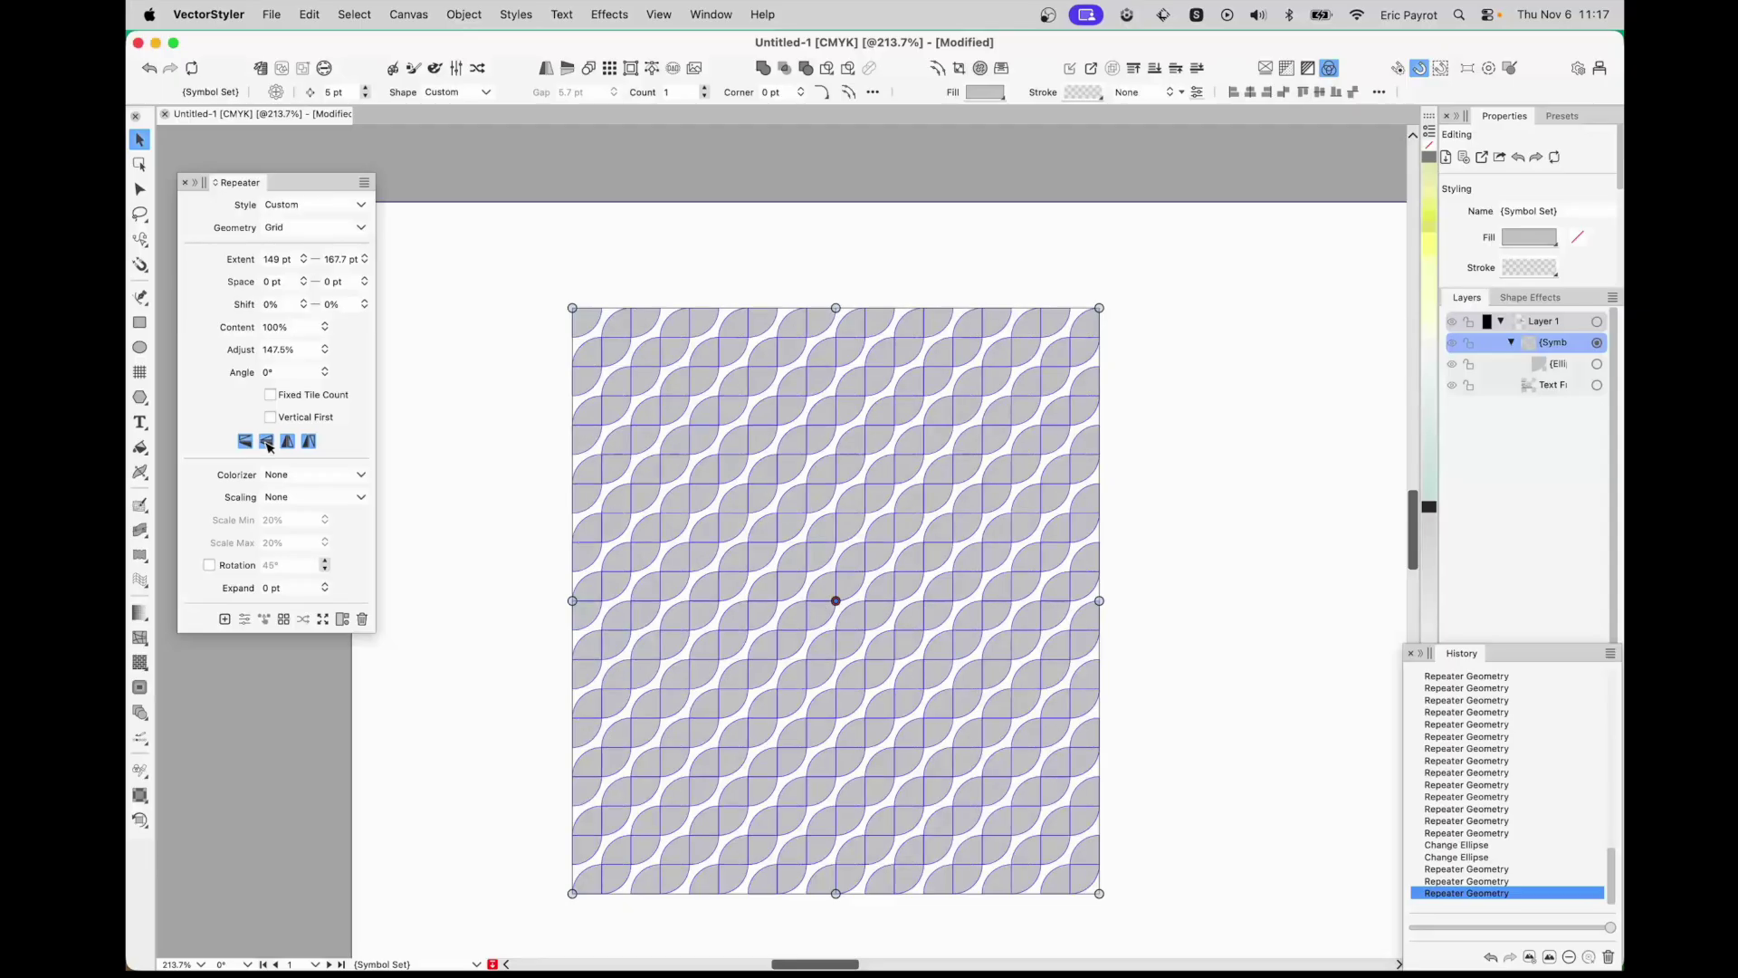
click(270, 443)
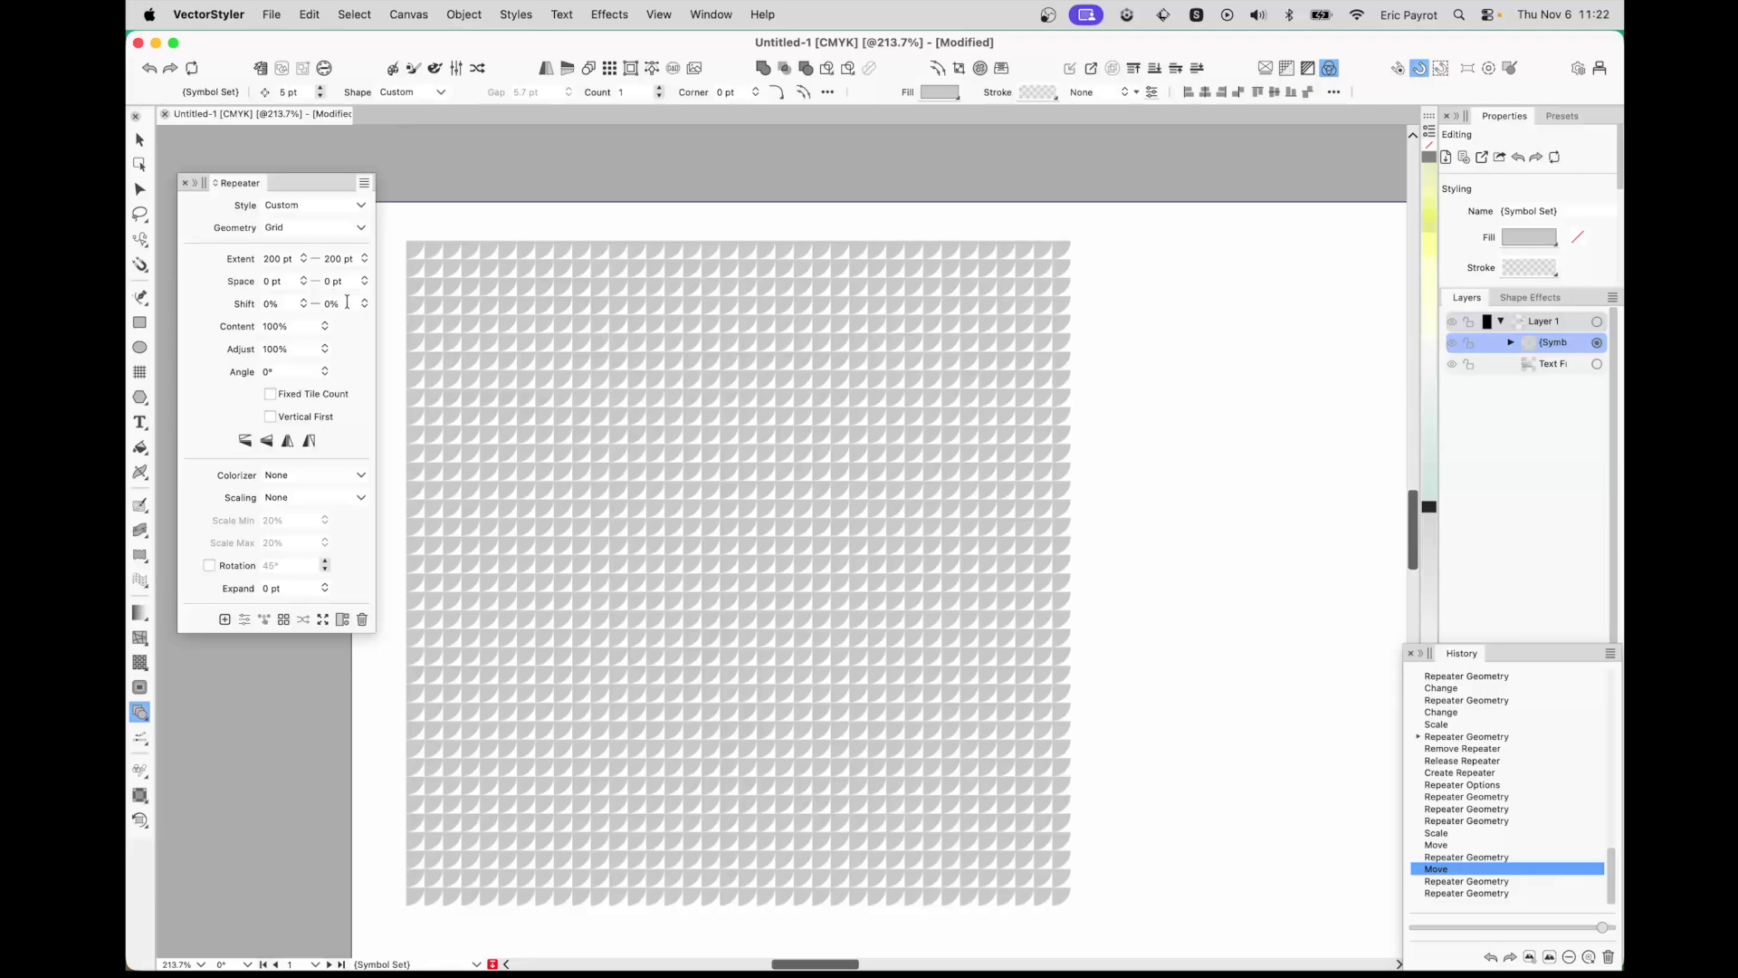
- Change the repeater geometry to Concentric and fix it at 17 rings
click(359, 229)
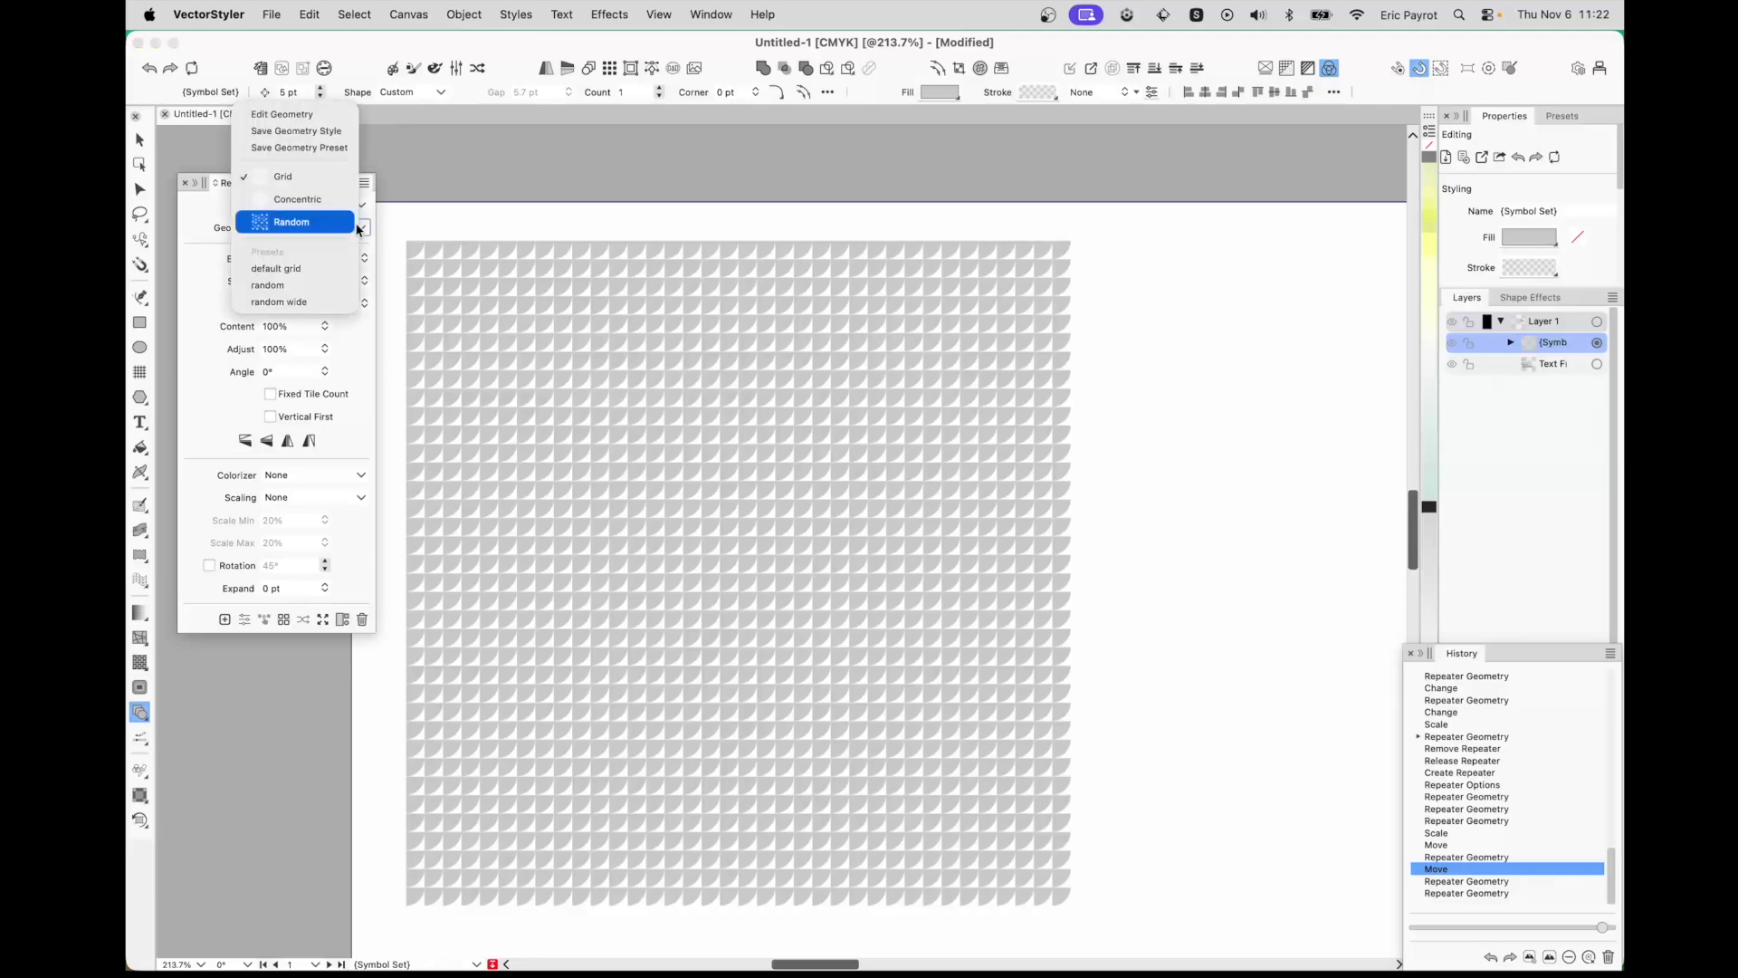
click(299, 199)
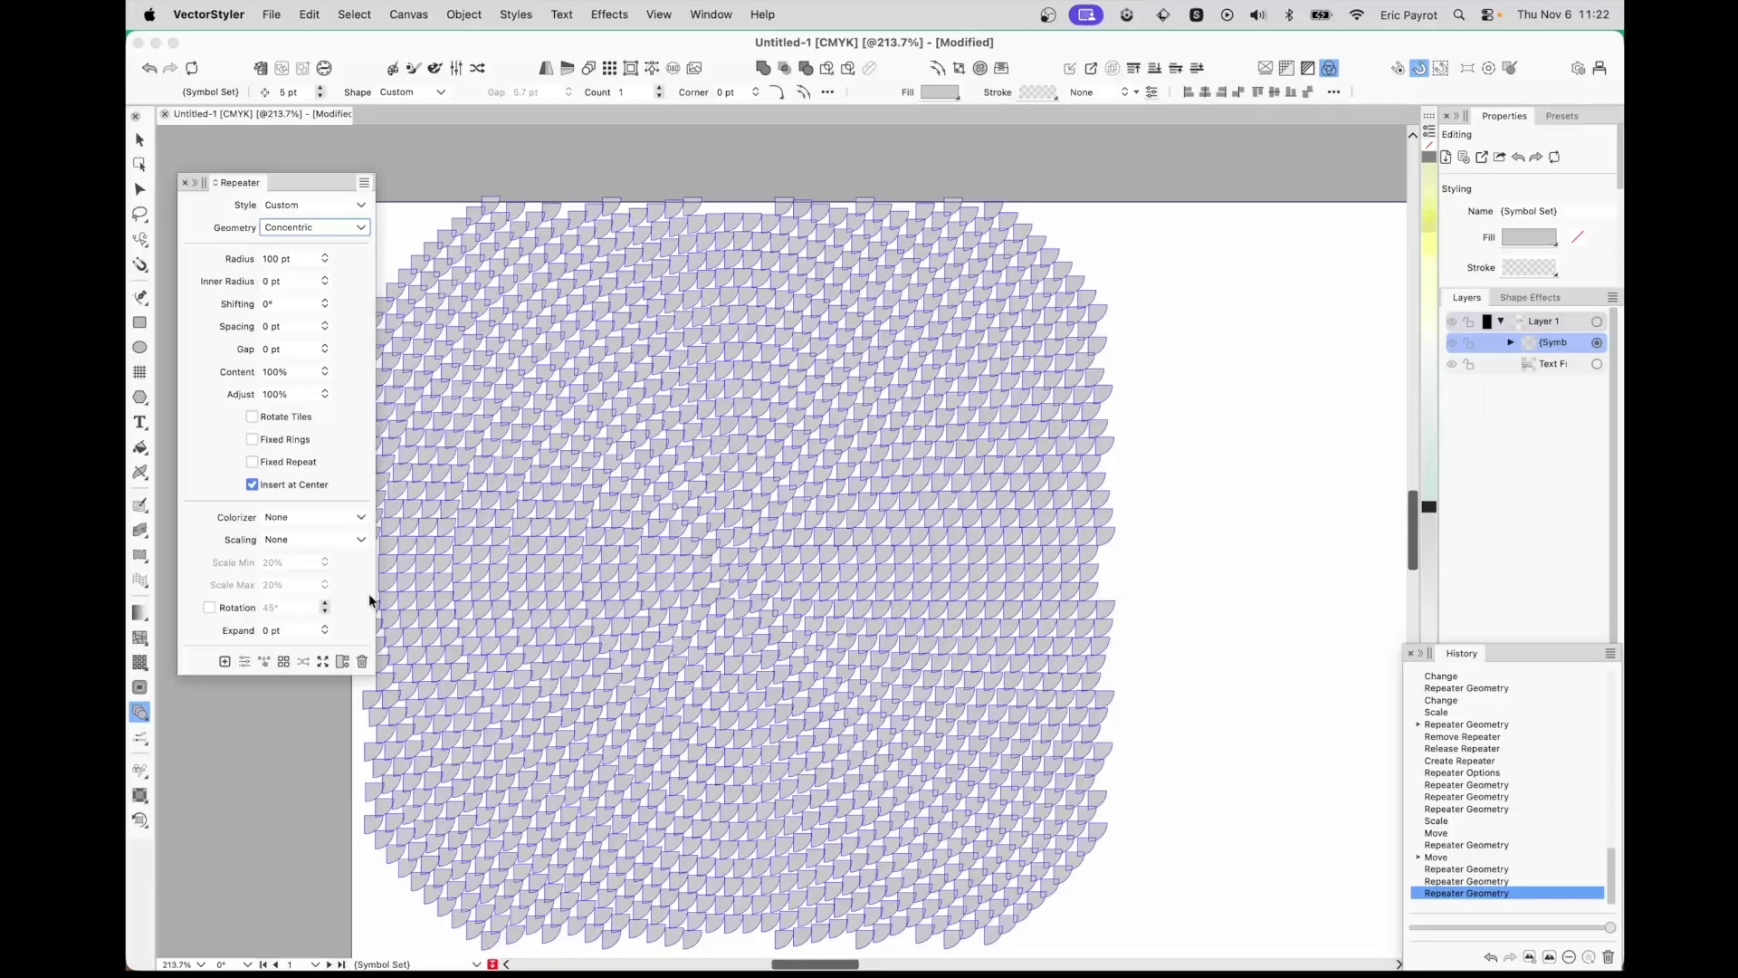
click(252, 440)
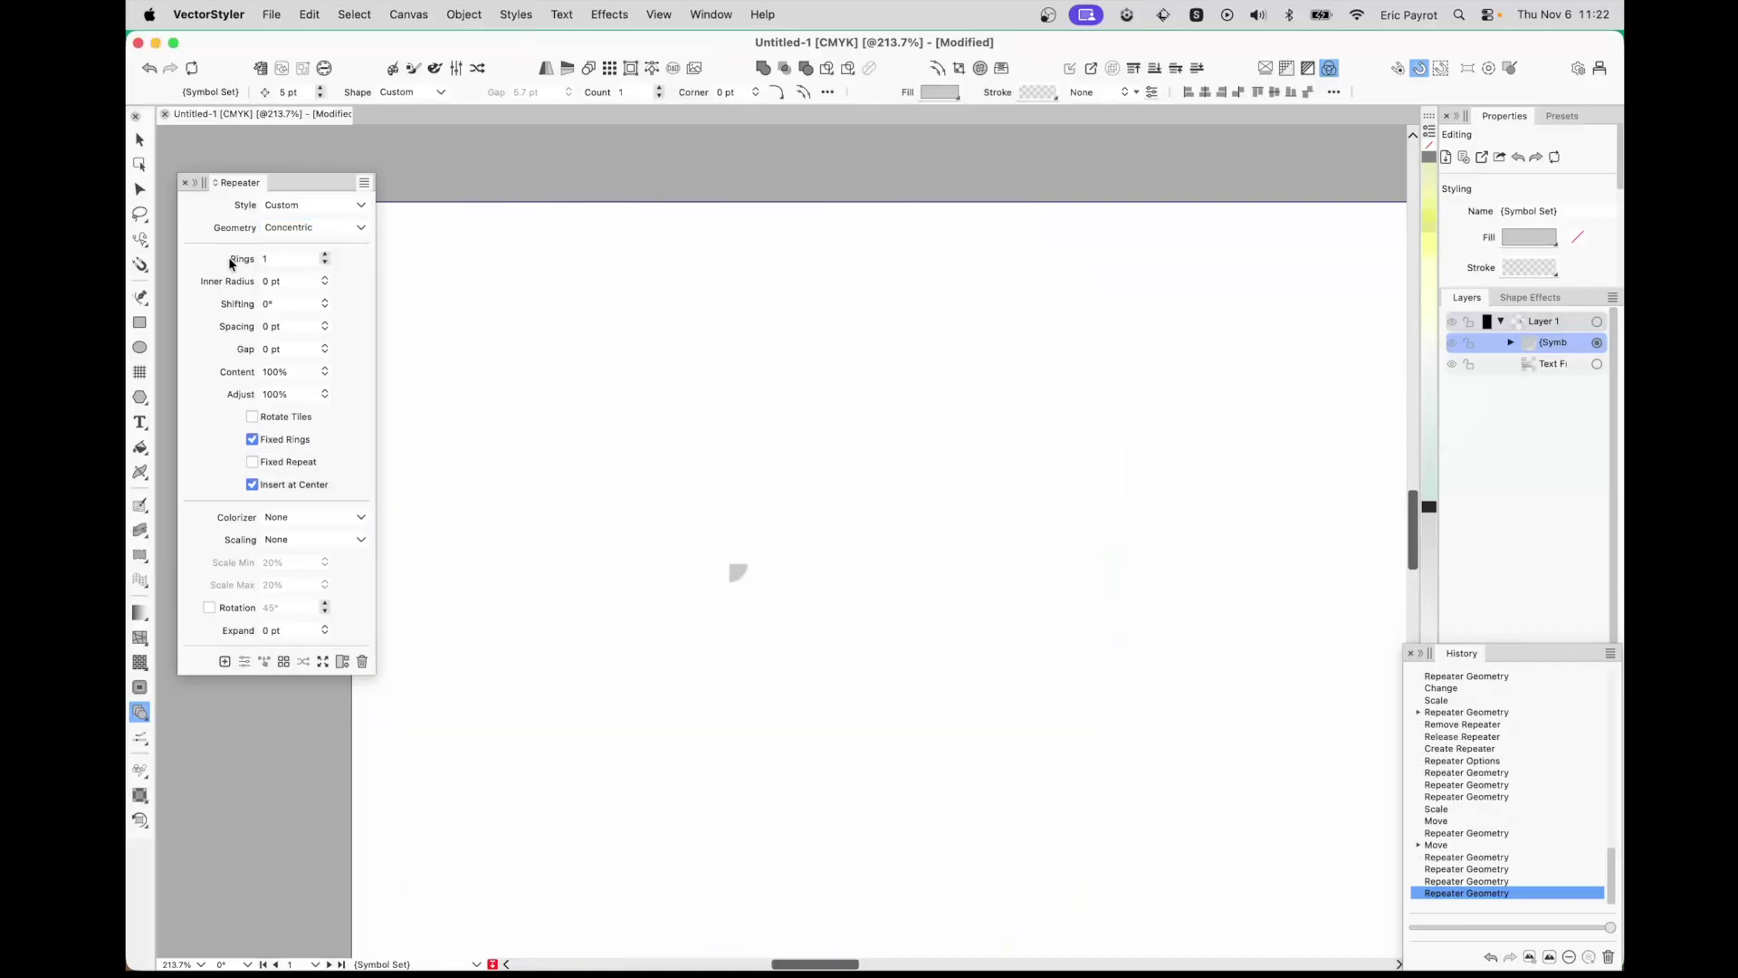
drag(237, 263, 242, 233)
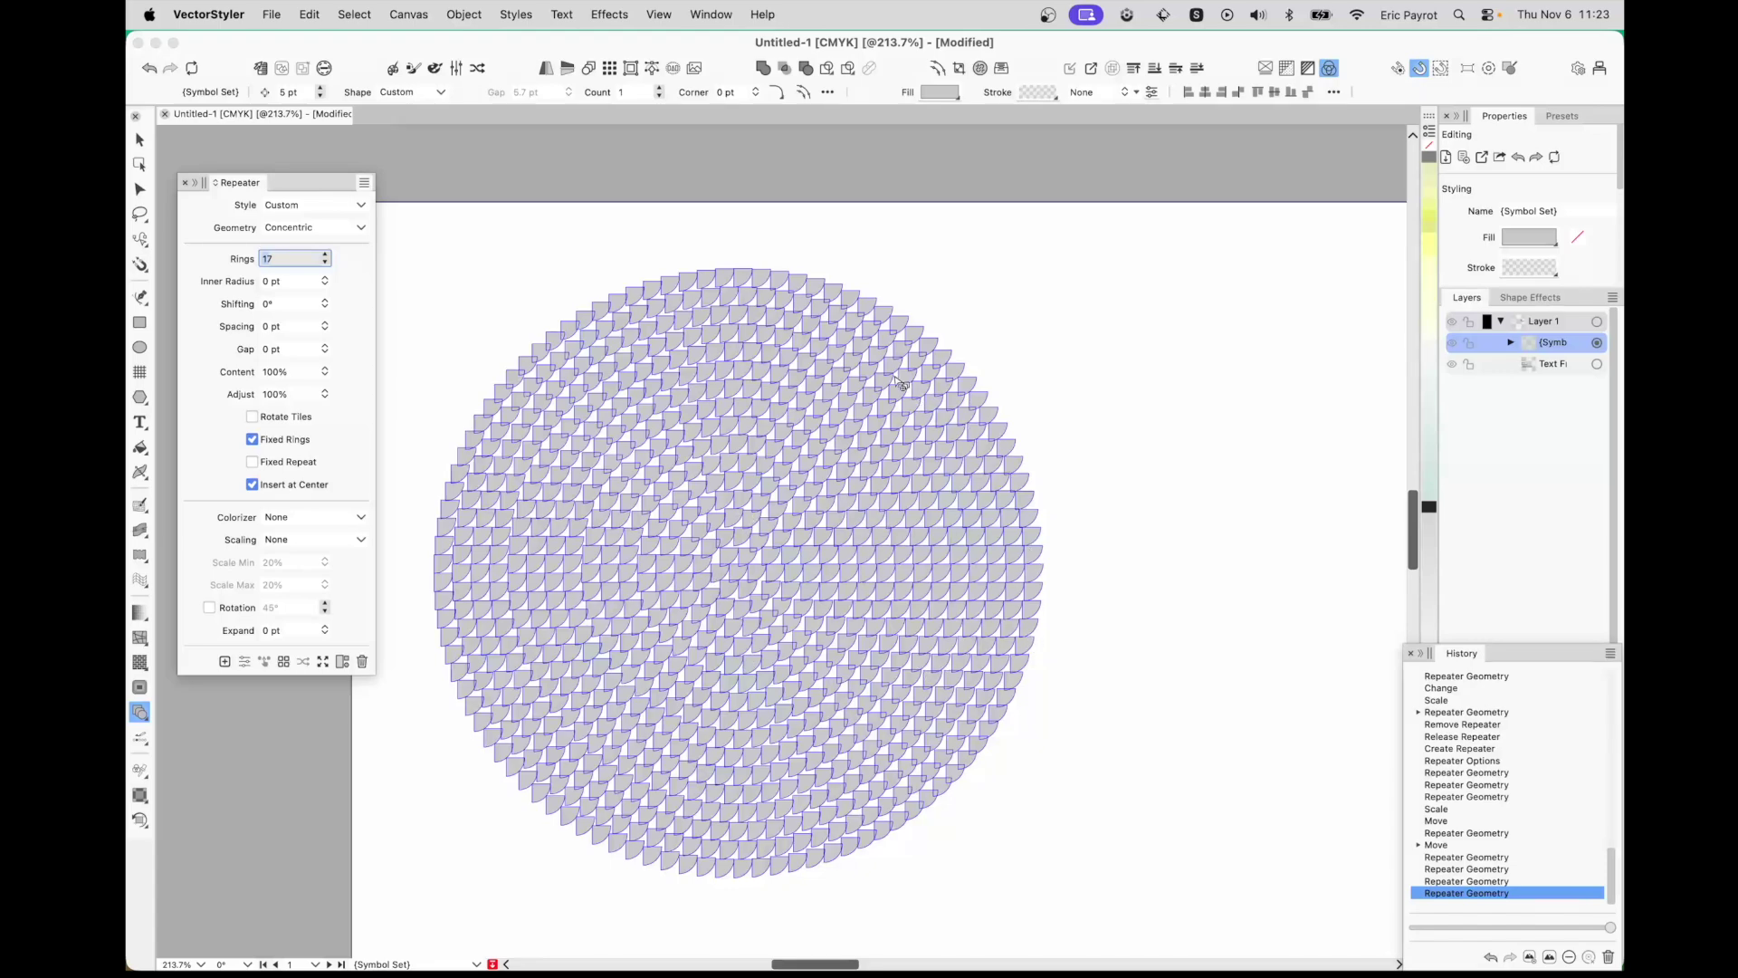
- Turn on Rotate Tiles for the concentric repeater, and set it to 12 rings with an Inner Radius of 41 pt
click(257, 418)
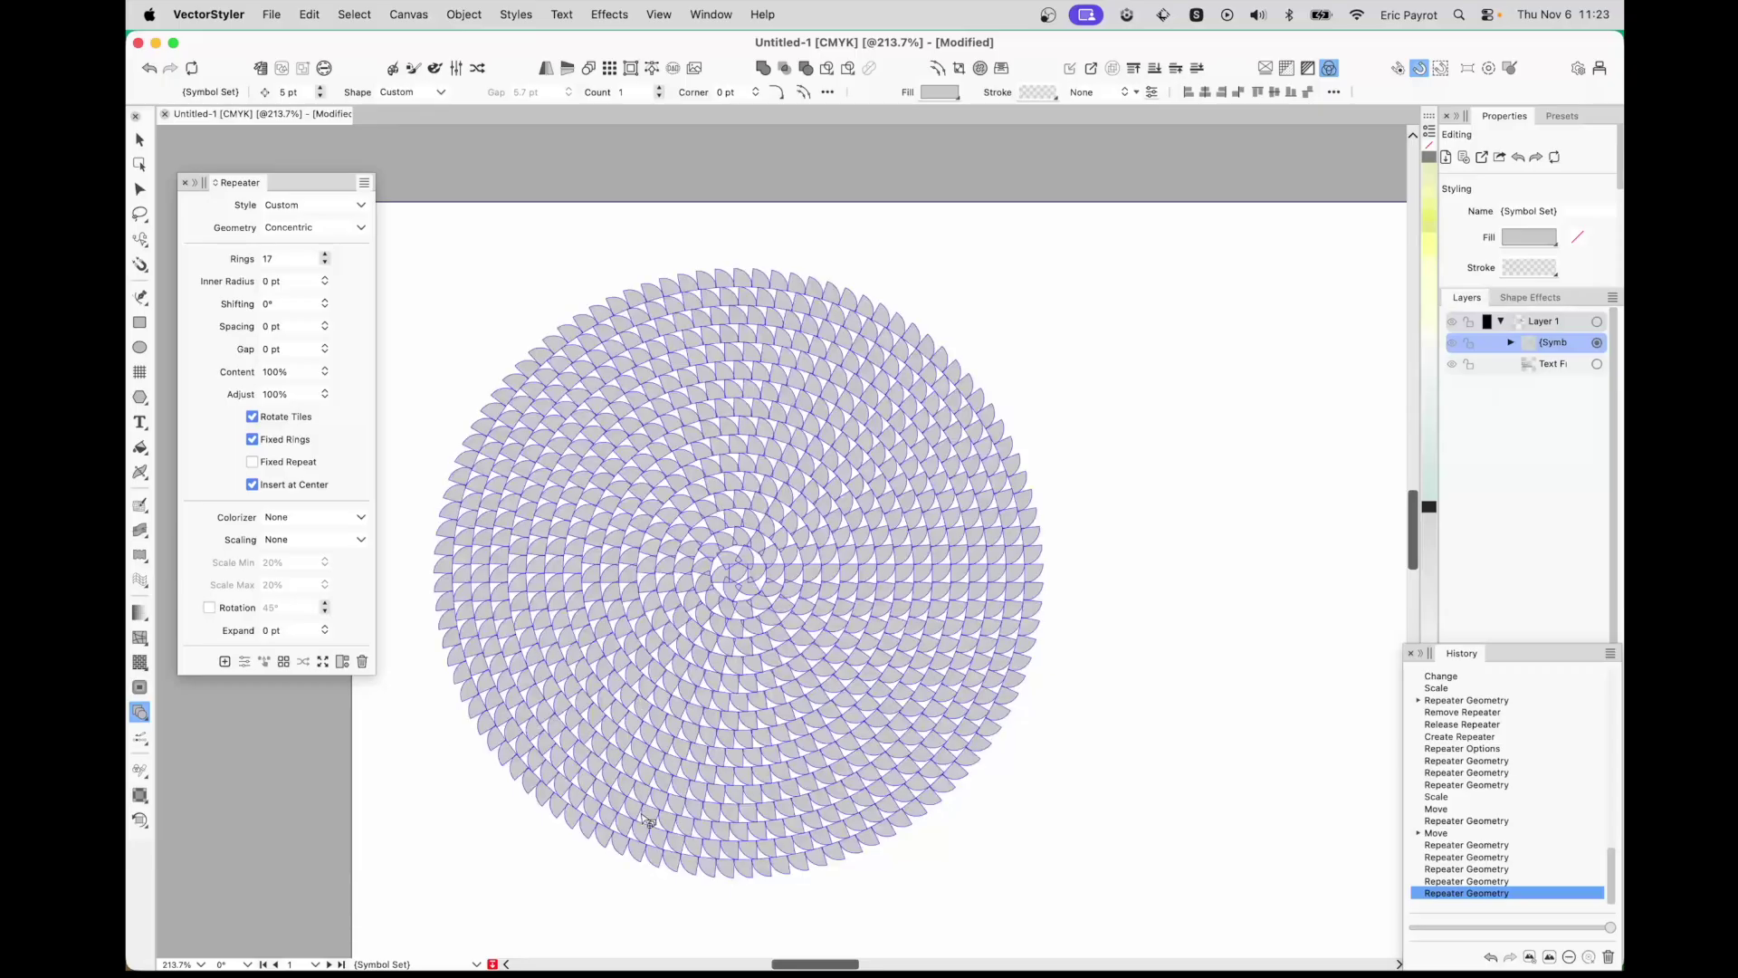
click(220, 288)
mouse_move(220, 288)
mouse_down()
mouse_move(226, 216)
mouse_move(228, 257)
mouse_up()
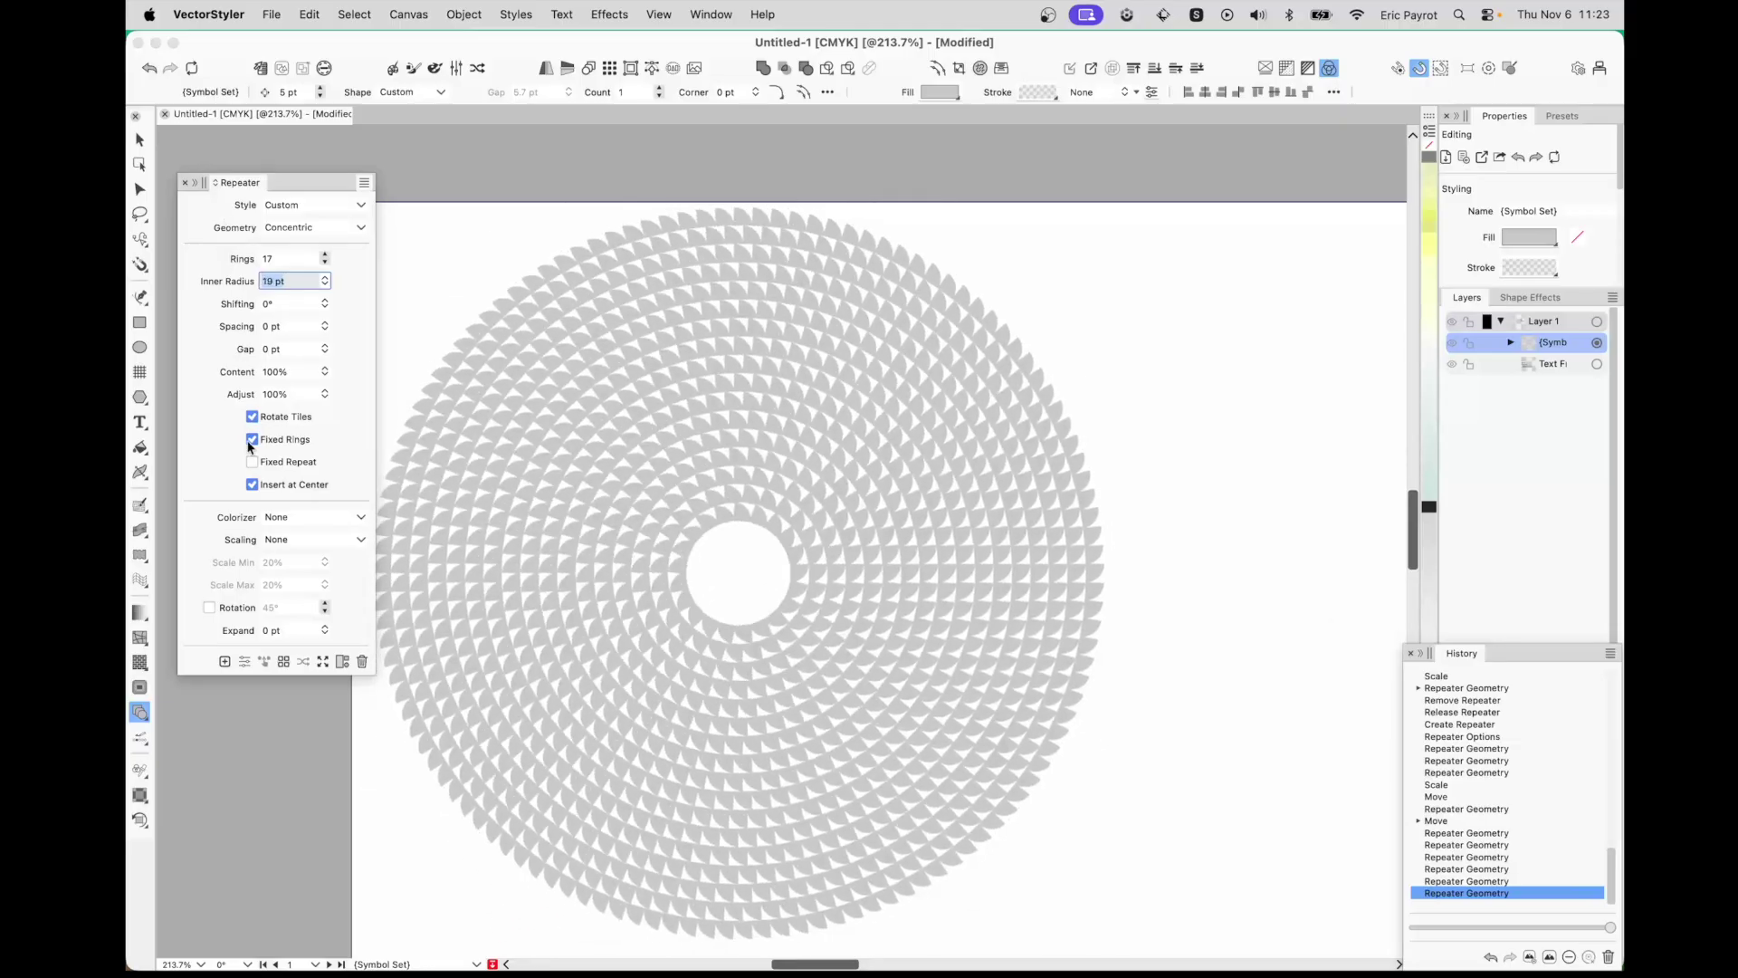
click(243, 264)
mouse_move(243, 262)
mouse_down()
mouse_move(237, 282)
mouse_move(226, 241)
mouse_up()
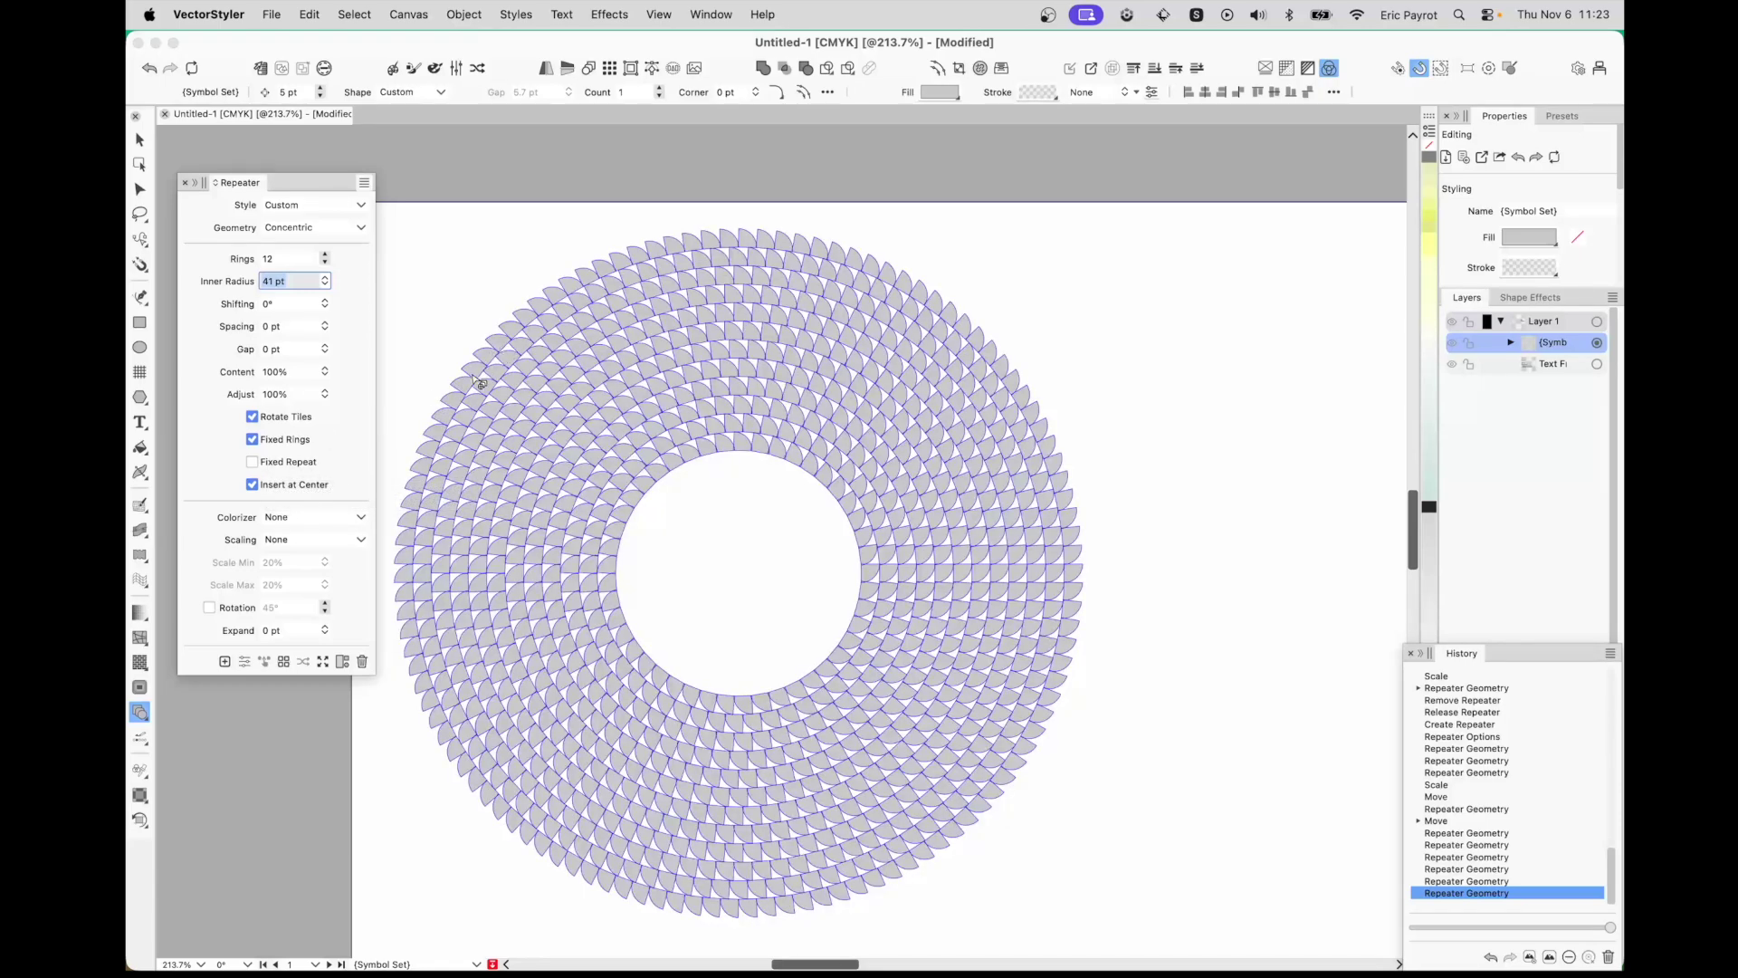
- Try a fixed repeat with a Repeating count of 46 on the rings, and turn Fixed Repeat off again
click(256, 464)
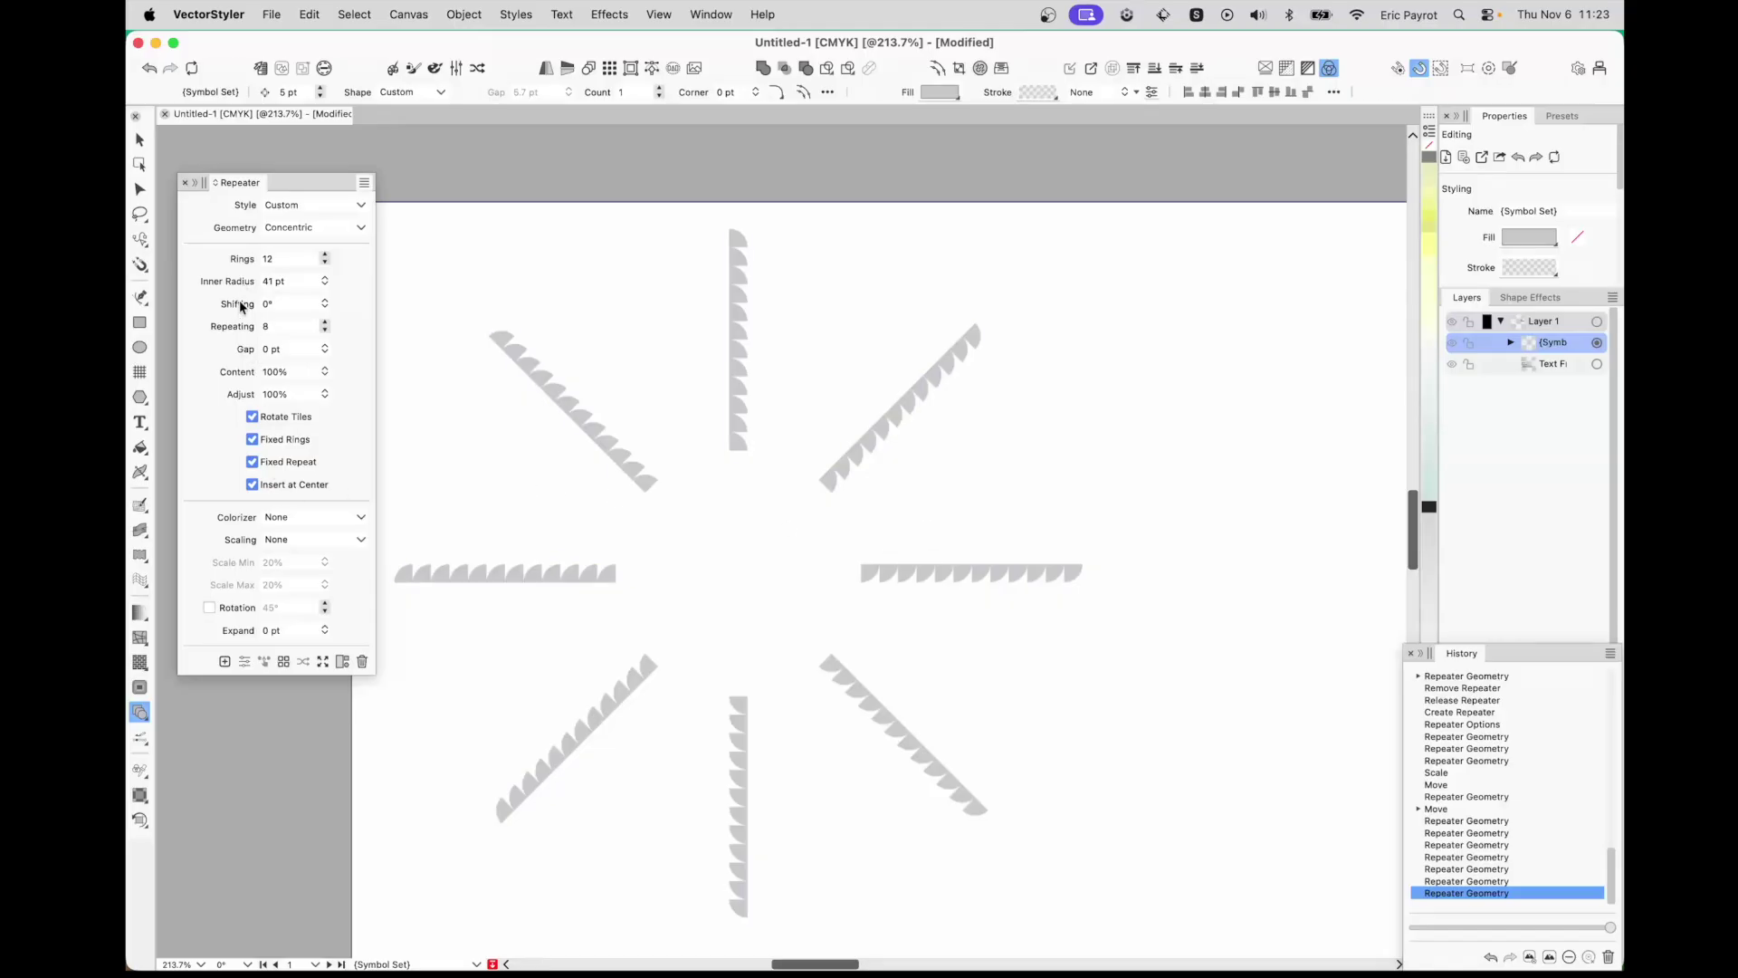
drag(232, 327, 231, 259)
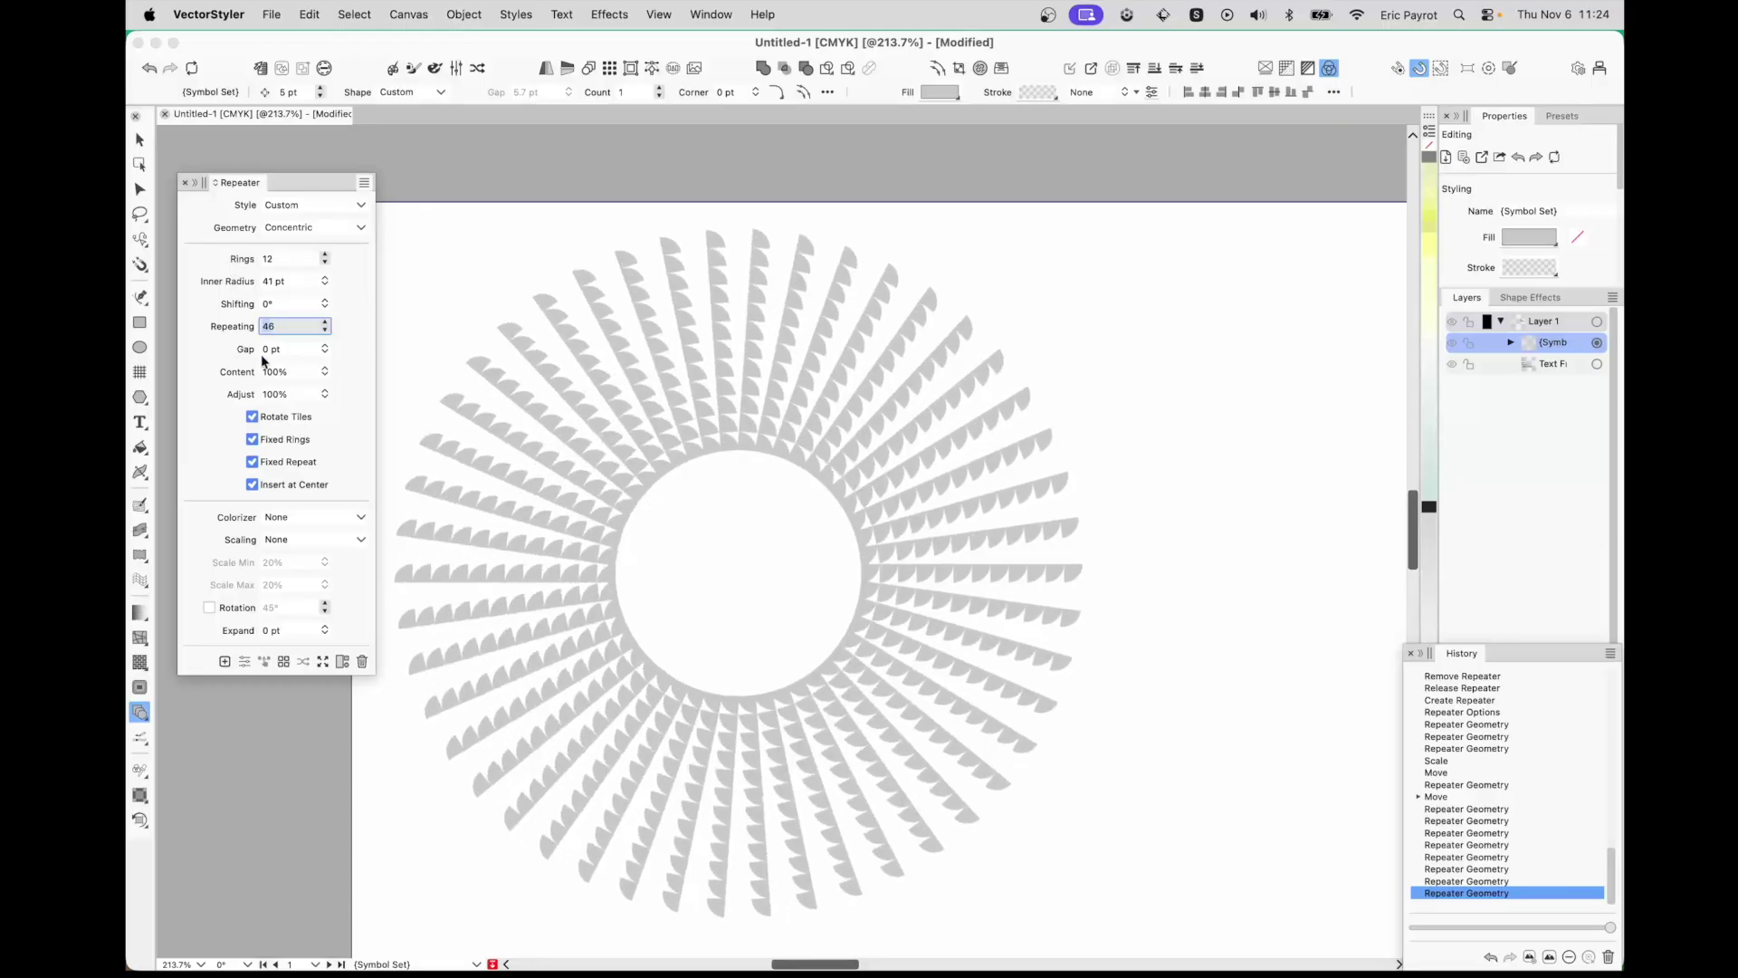
click(252, 462)
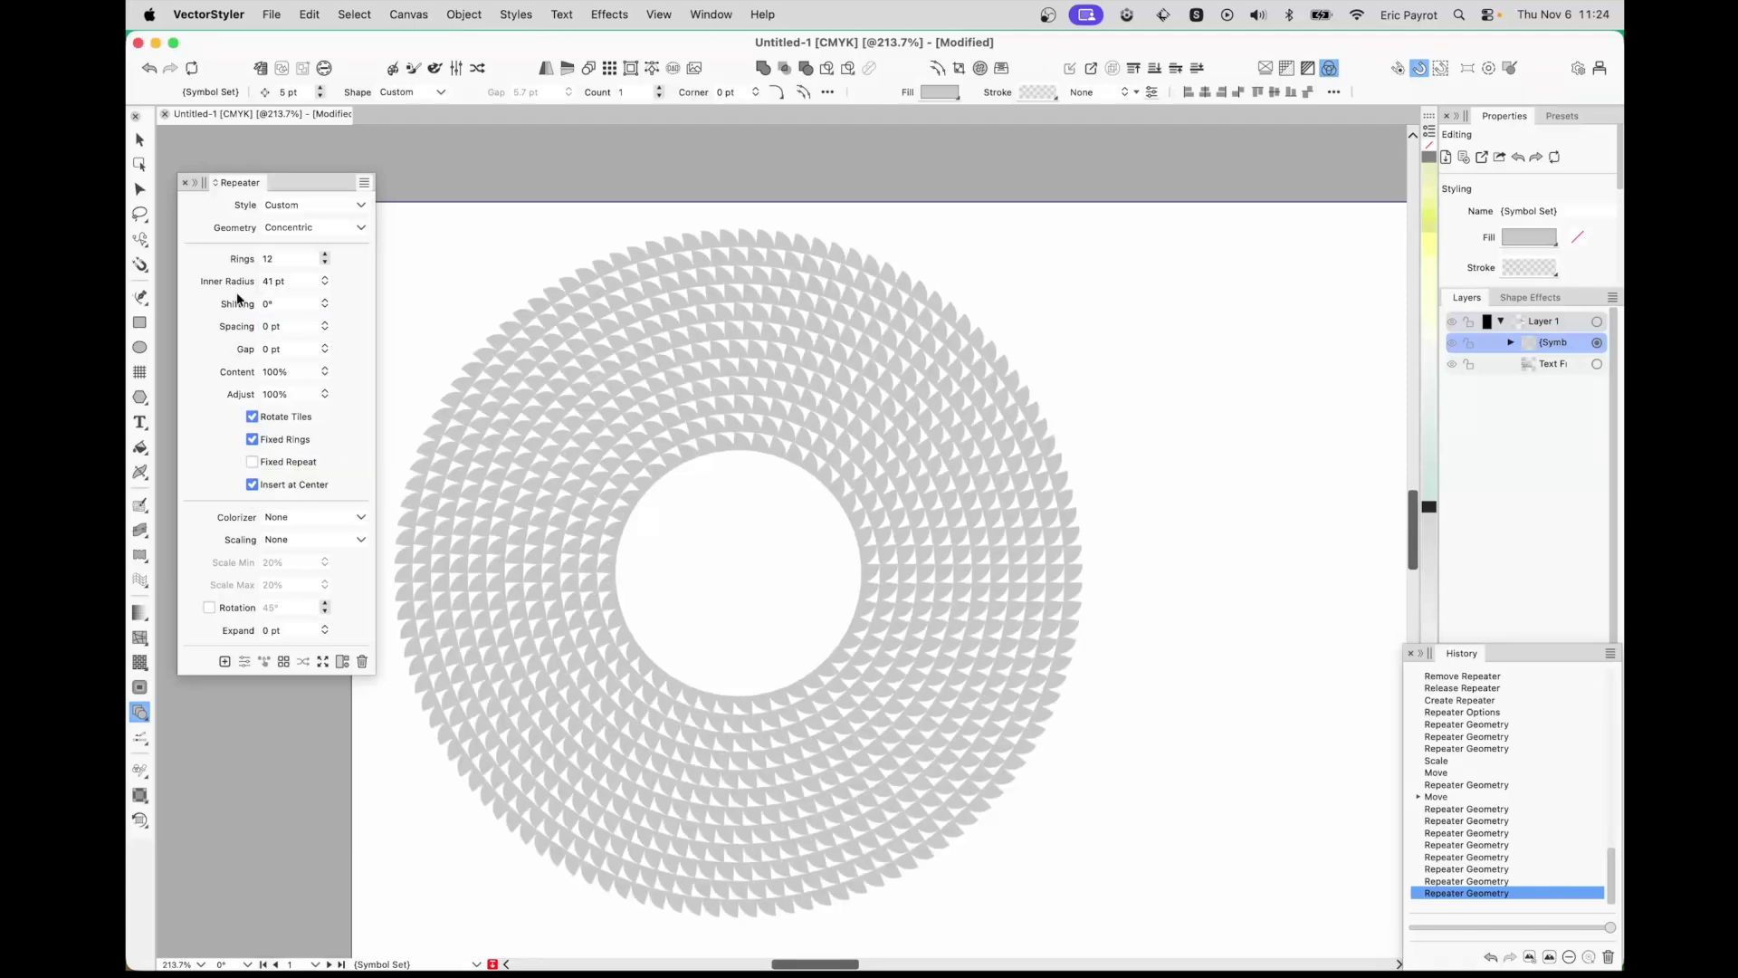
- Try a Shifting angle of 180° on the concentric rings, and reset it to 0°
drag(233, 307, 251, 353)
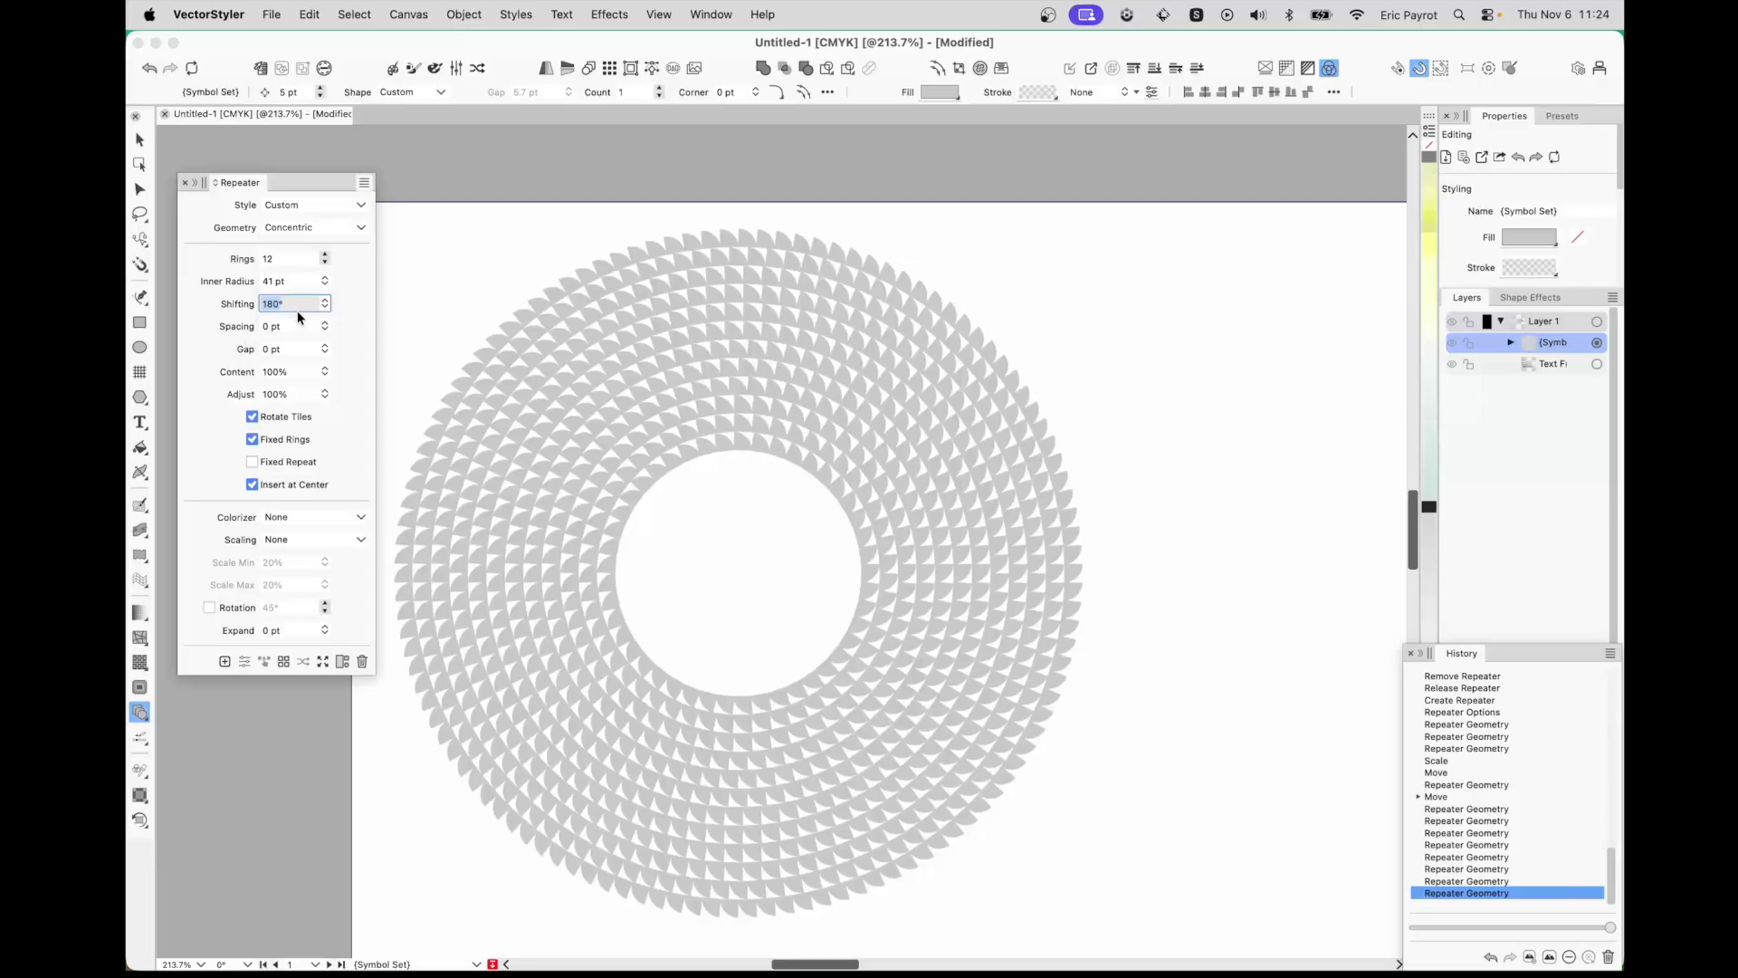
text(0)
key(Return)
- Try a Spacing of 1 pt between the tiles in each ring, and reset it to 0 pt
drag(229, 332, 230, 330)
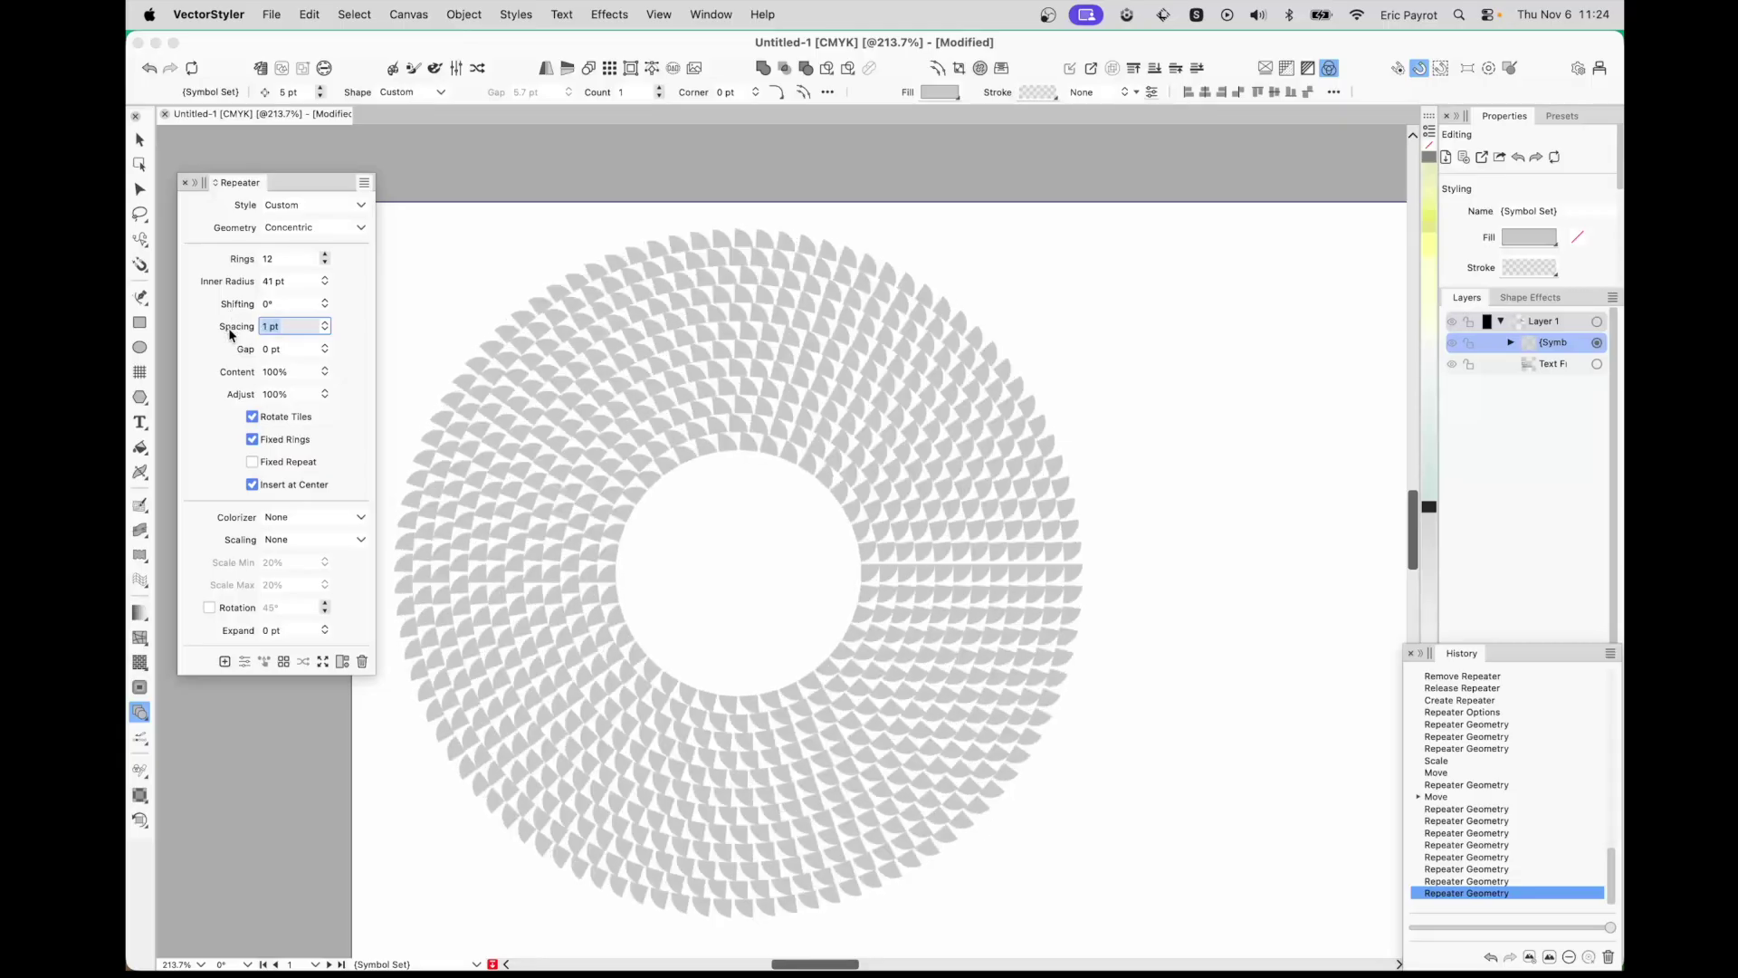
text(0)
key(Return)
- Try widening the Gap between the concentric rings from 1 pt upward, and reset it to 0 pt
drag(250, 356, 251, 354)
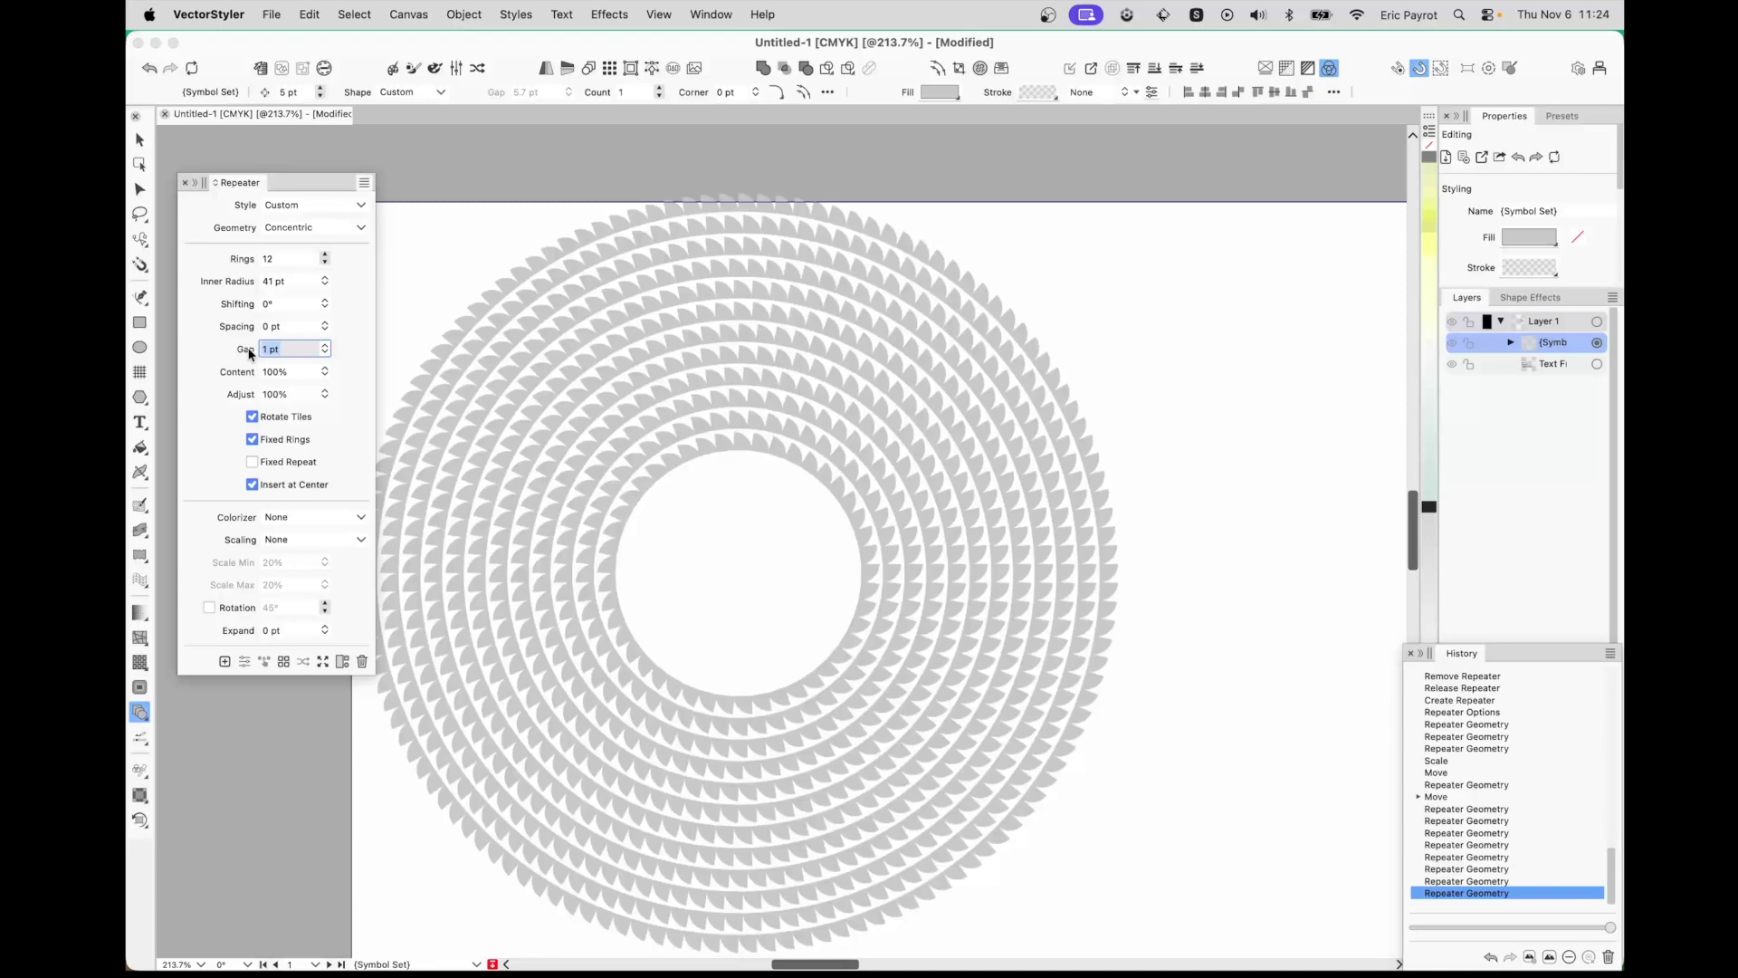
drag(246, 353, 250, 353)
click(296, 344)
text(0)
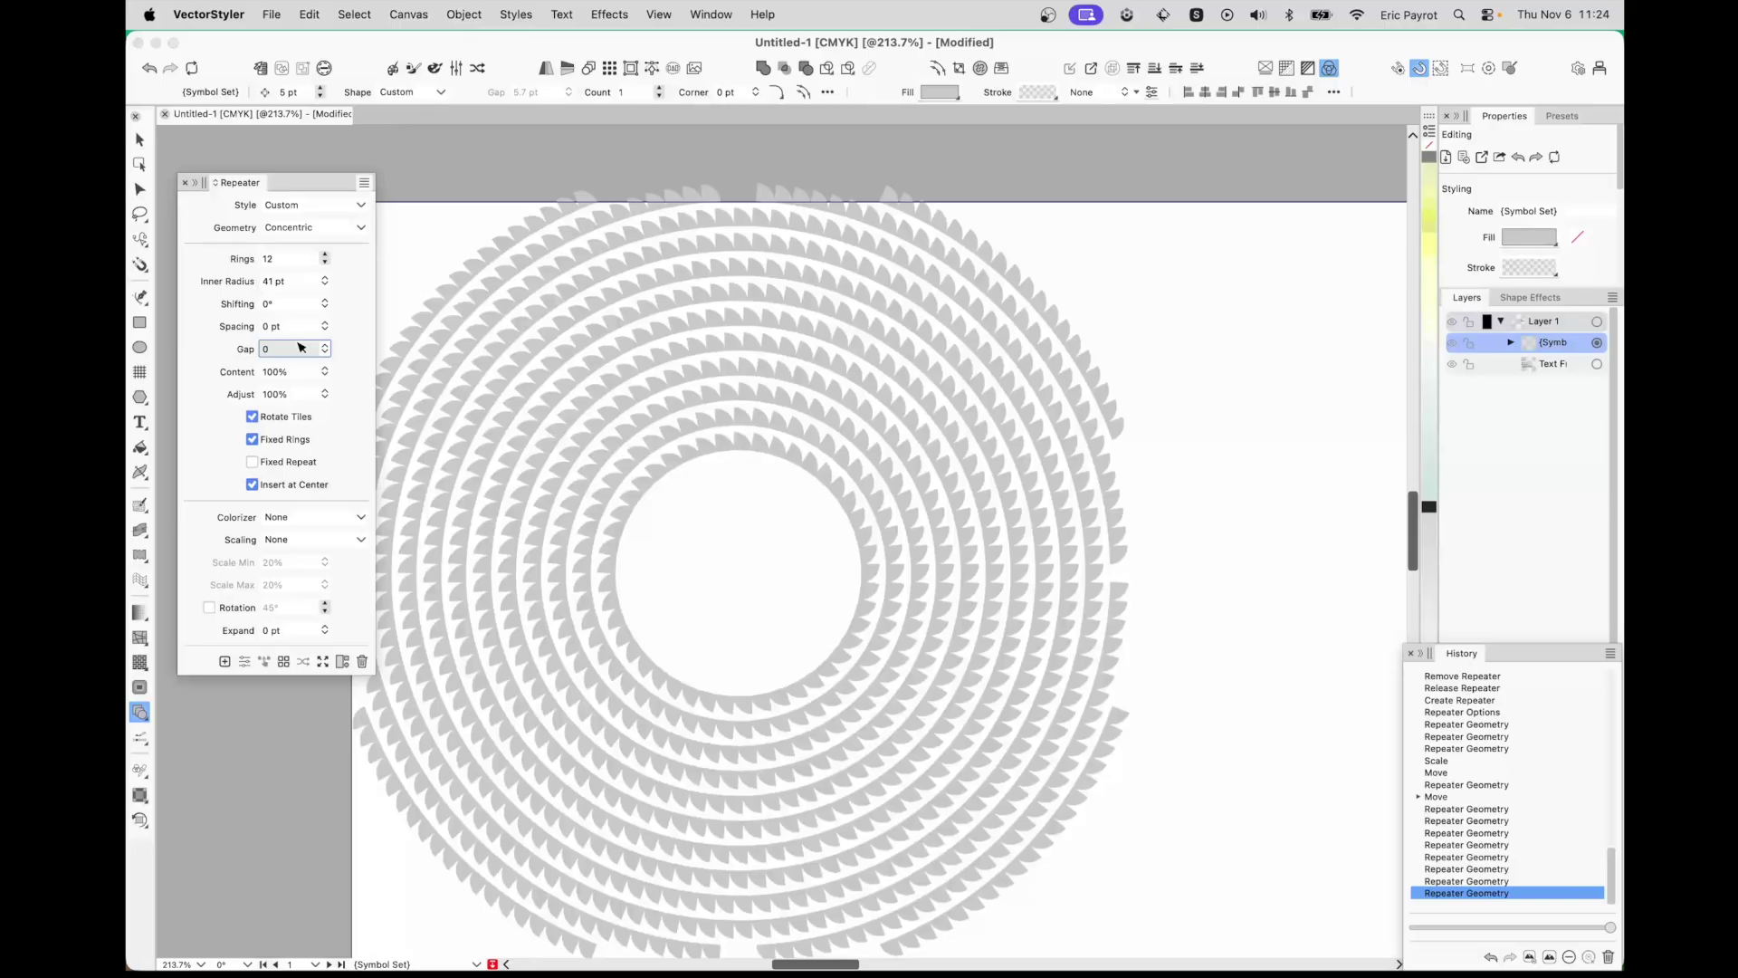
key(Return)
- Set the concentric repeater's Content to 94% and Adjust to 104.5%, and switch its geometry to Random
drag(236, 368, 237, 391)
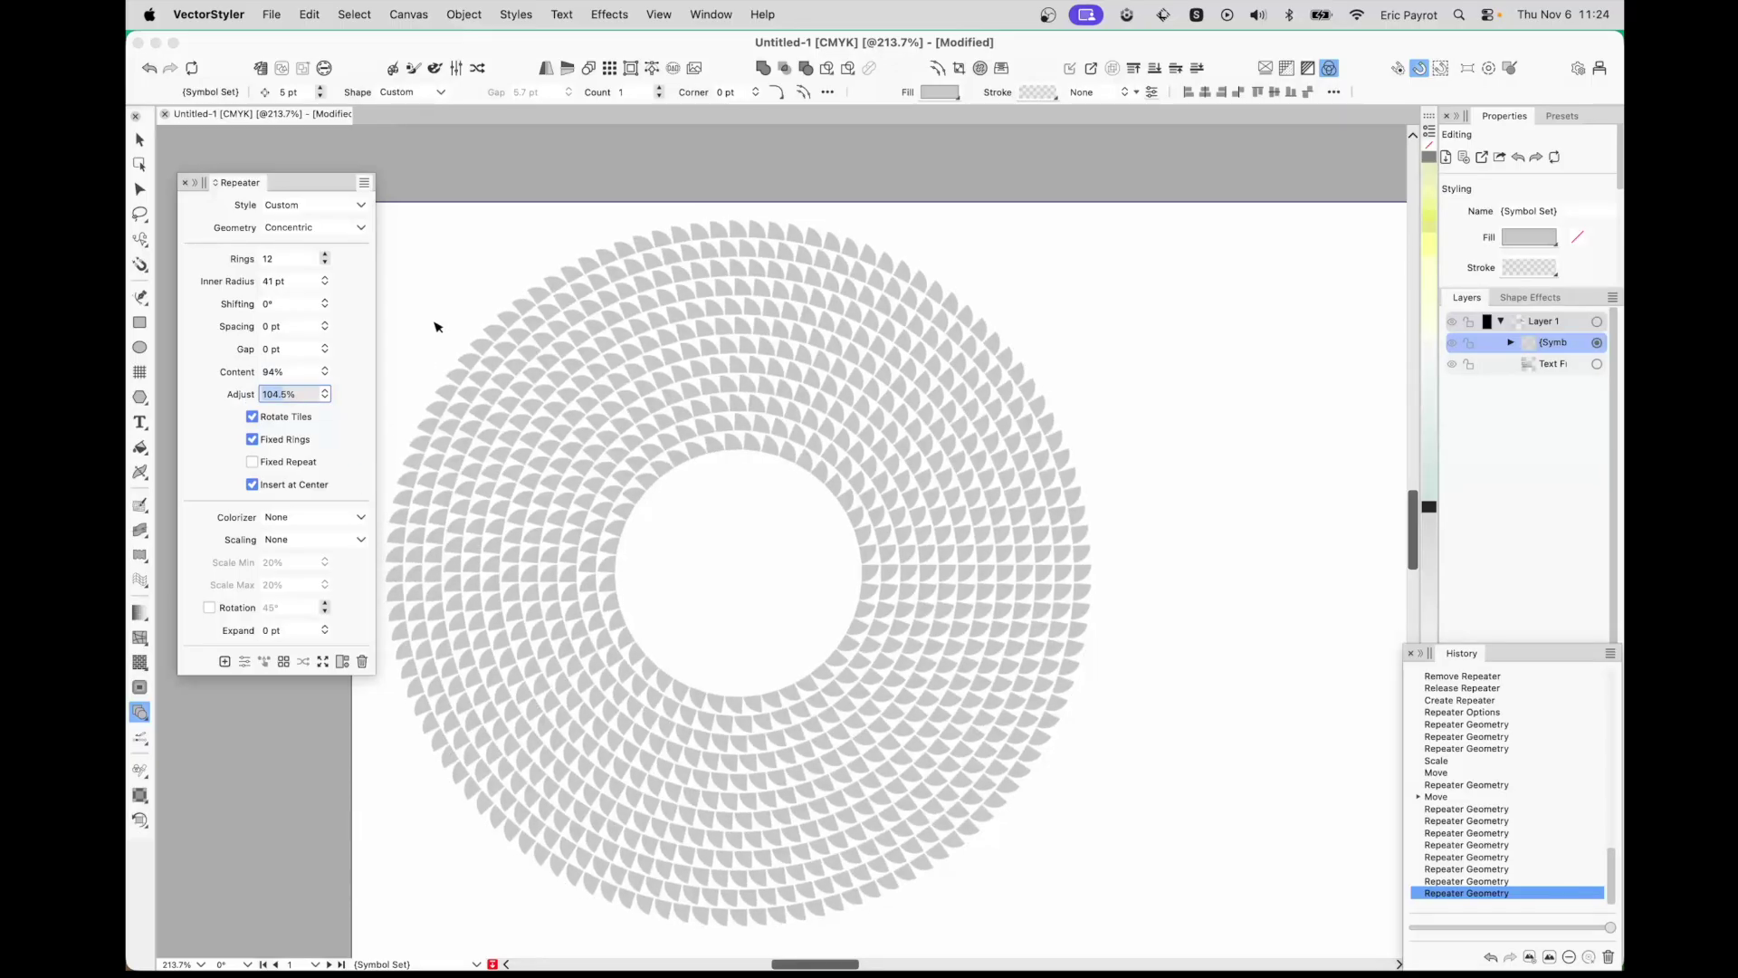
click(361, 230)
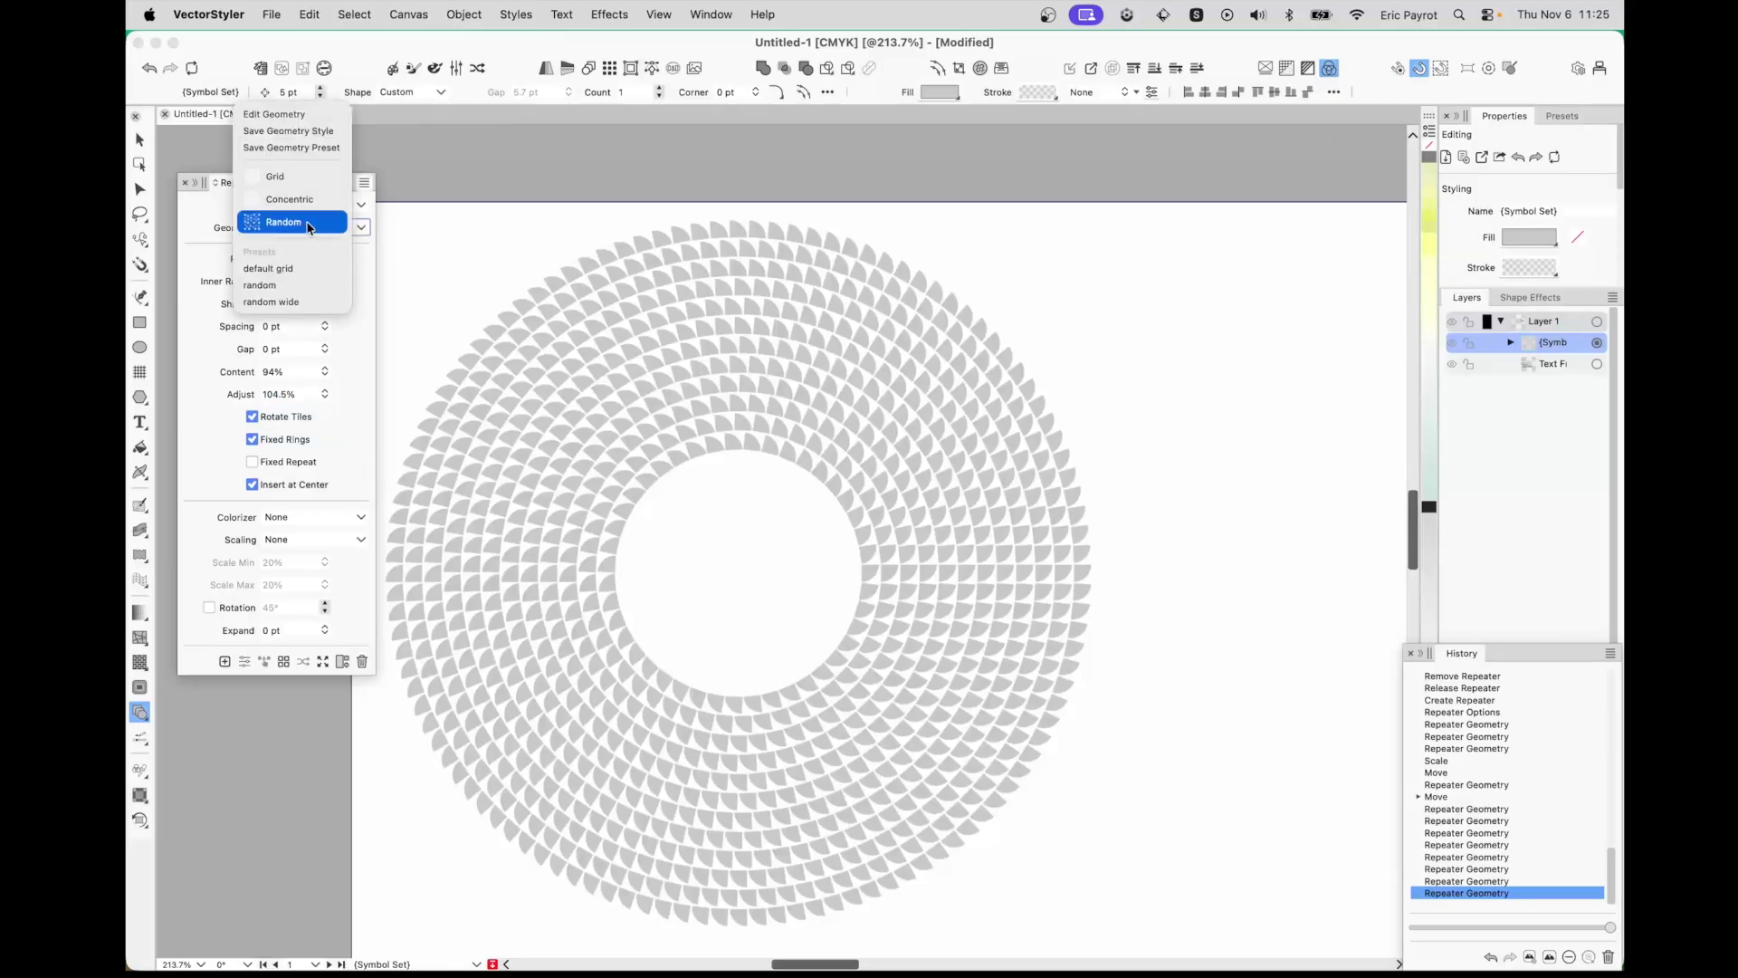
click(305, 224)
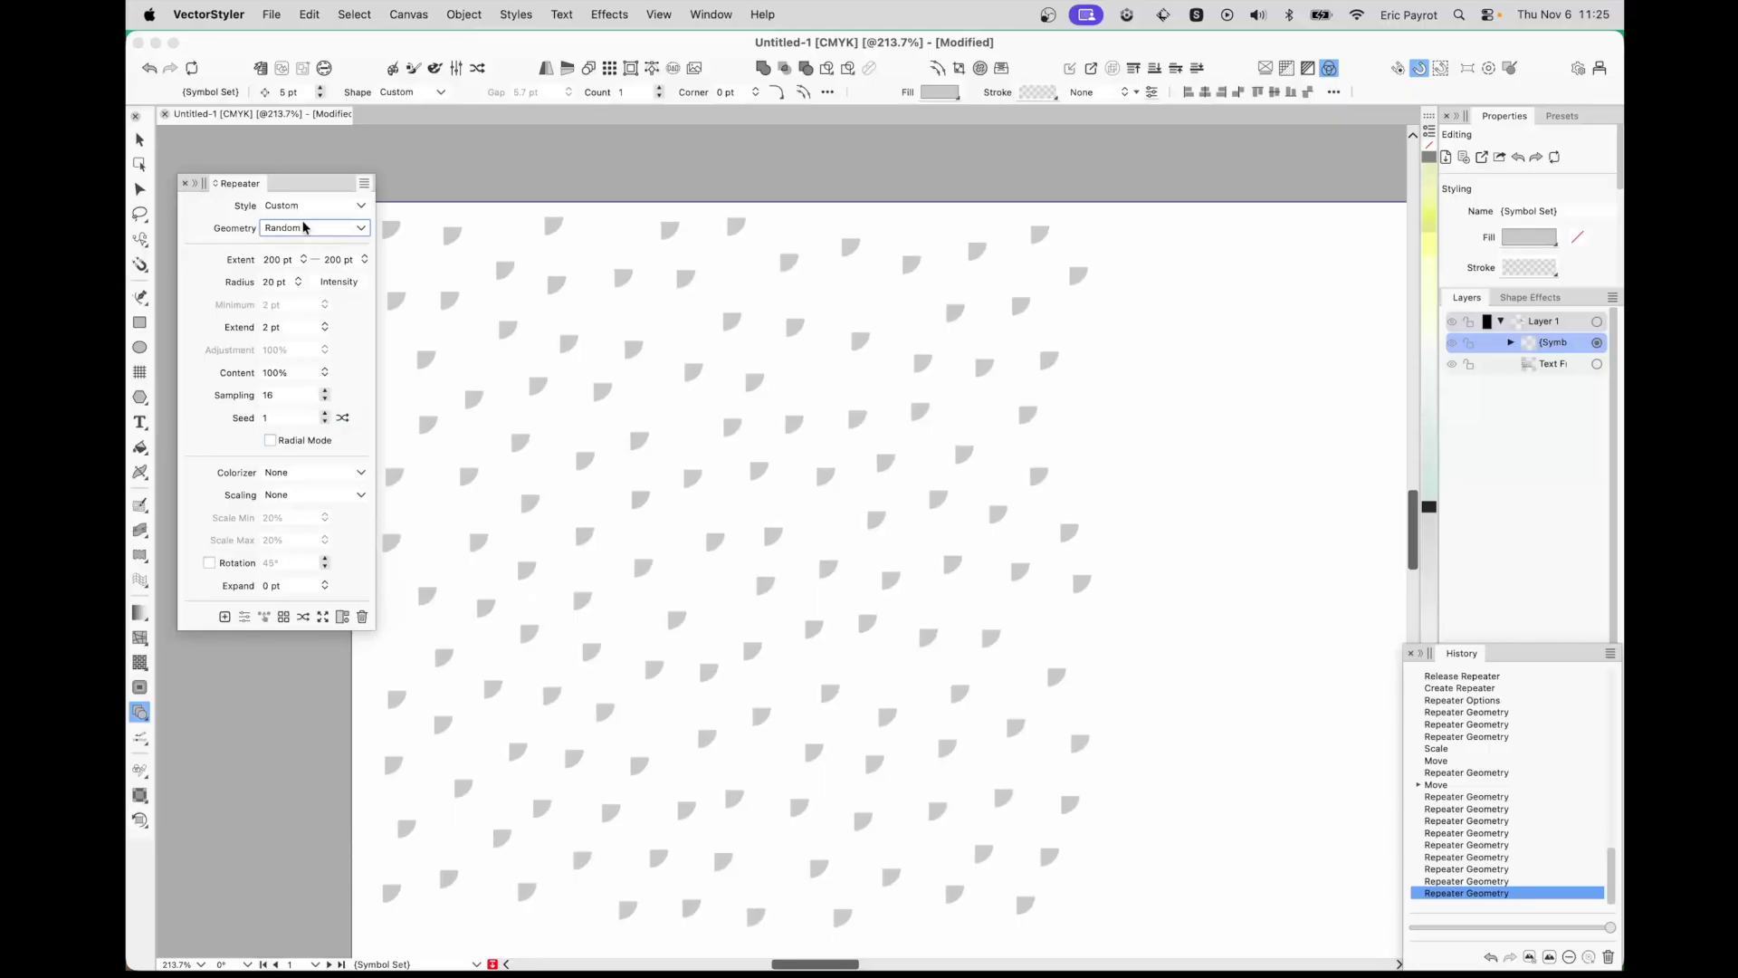
- Move the random repeater right, clear of the panel, and set its Radius to 14 pt after trying 9, 8, 10 and 6 pt
click(572, 349)
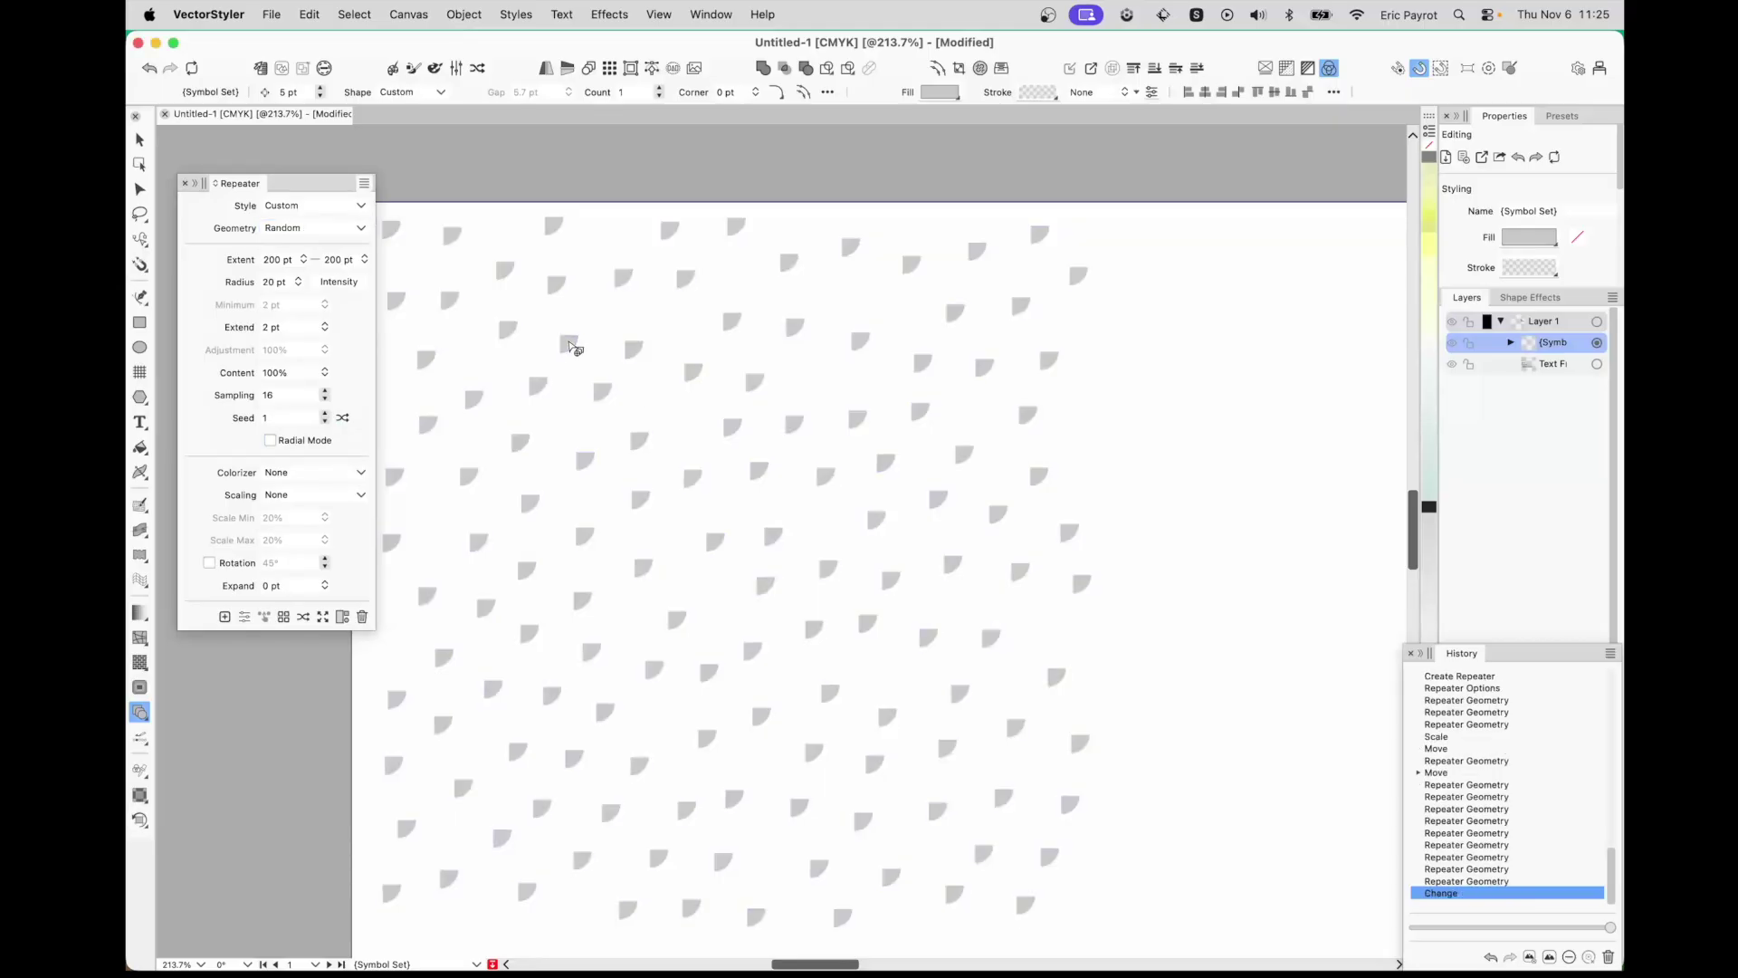
drag(572, 348, 633, 361)
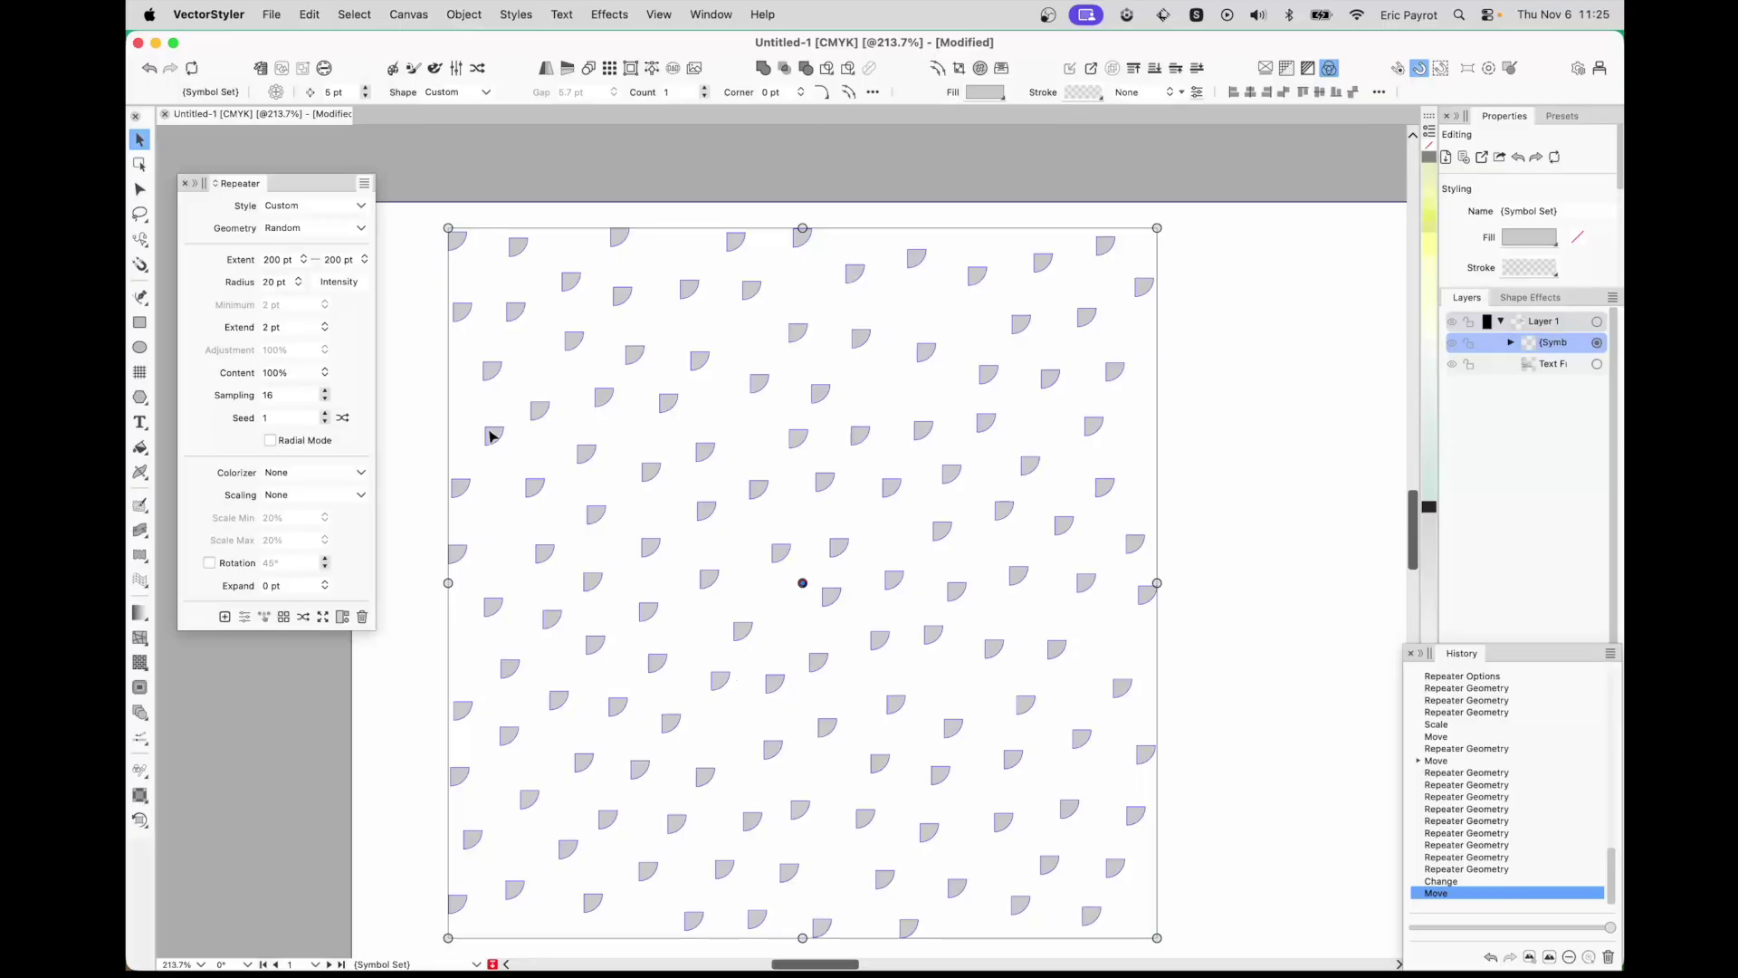
click(243, 285)
key(Up)
drag(241, 285, 244, 307)
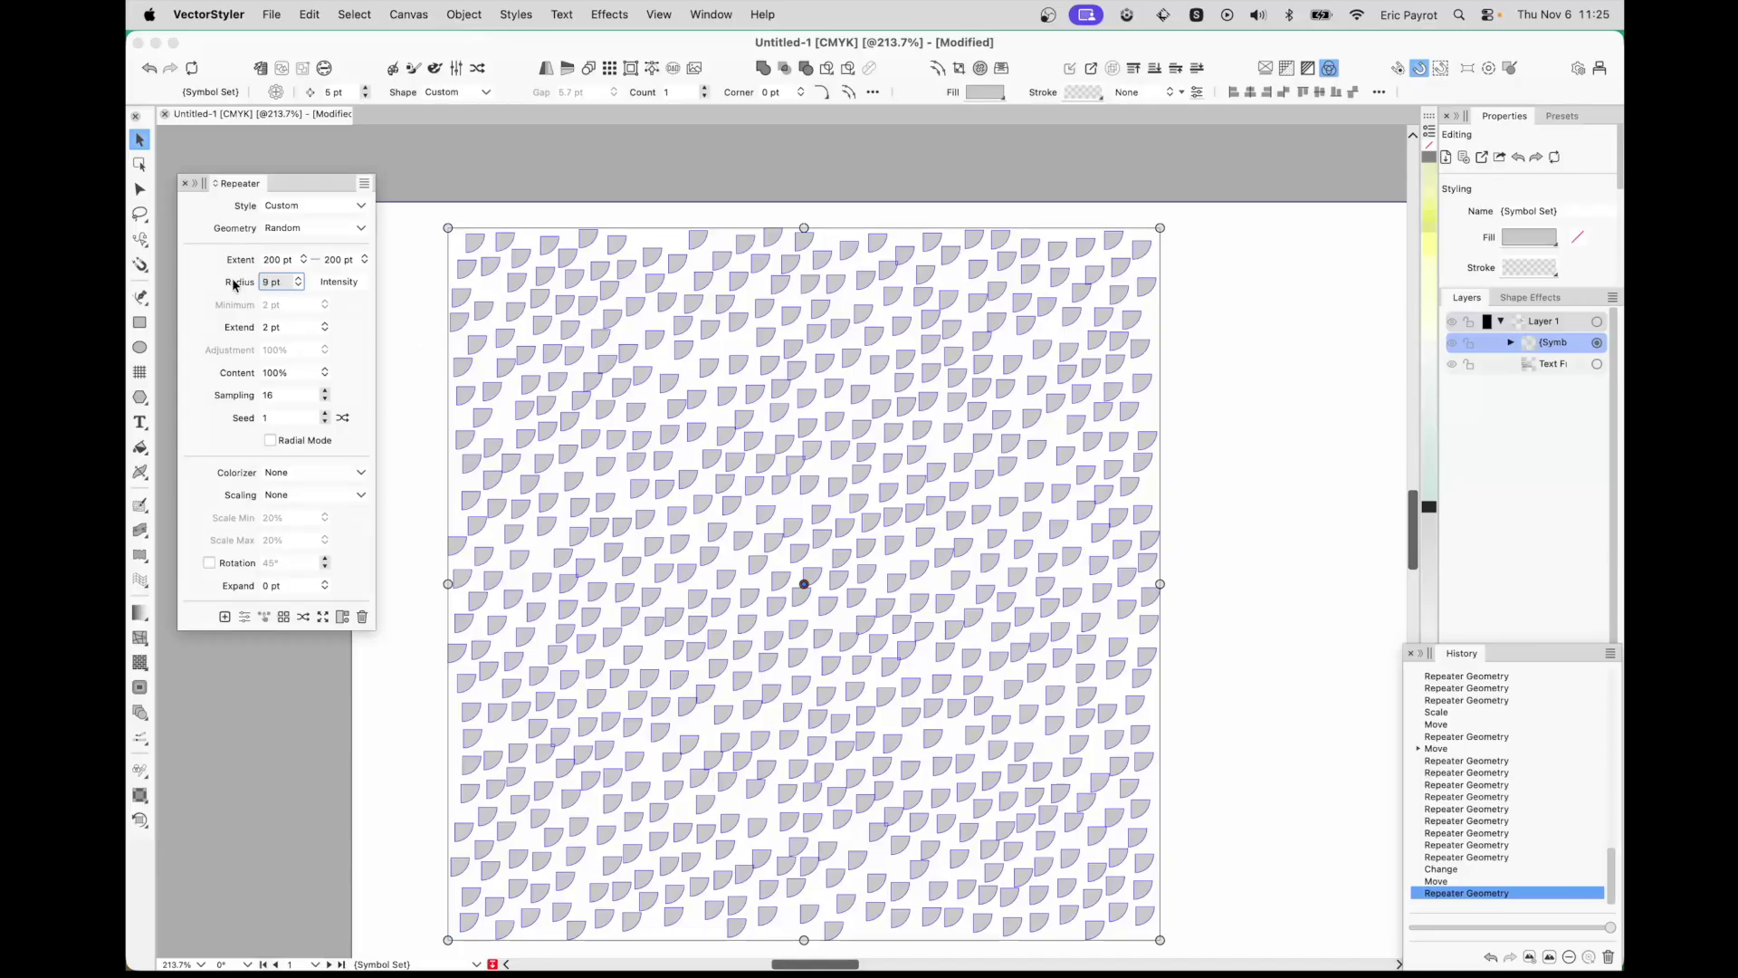
drag(237, 285, 237, 287)
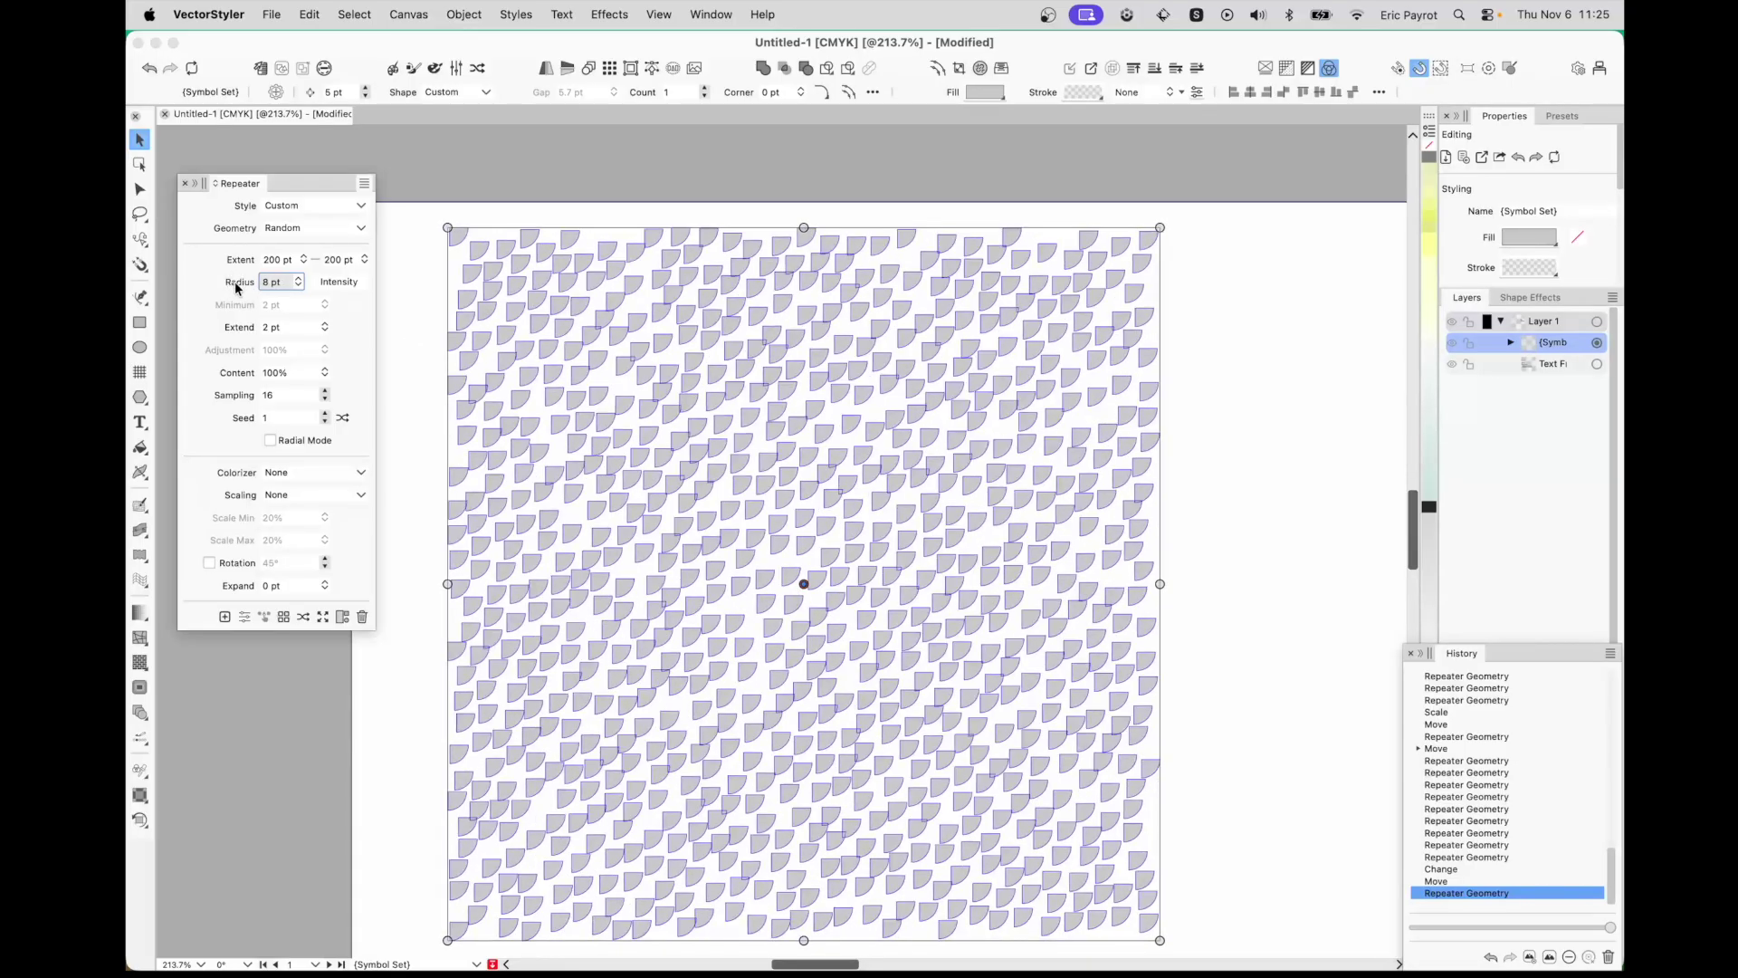
drag(238, 286, 240, 284)
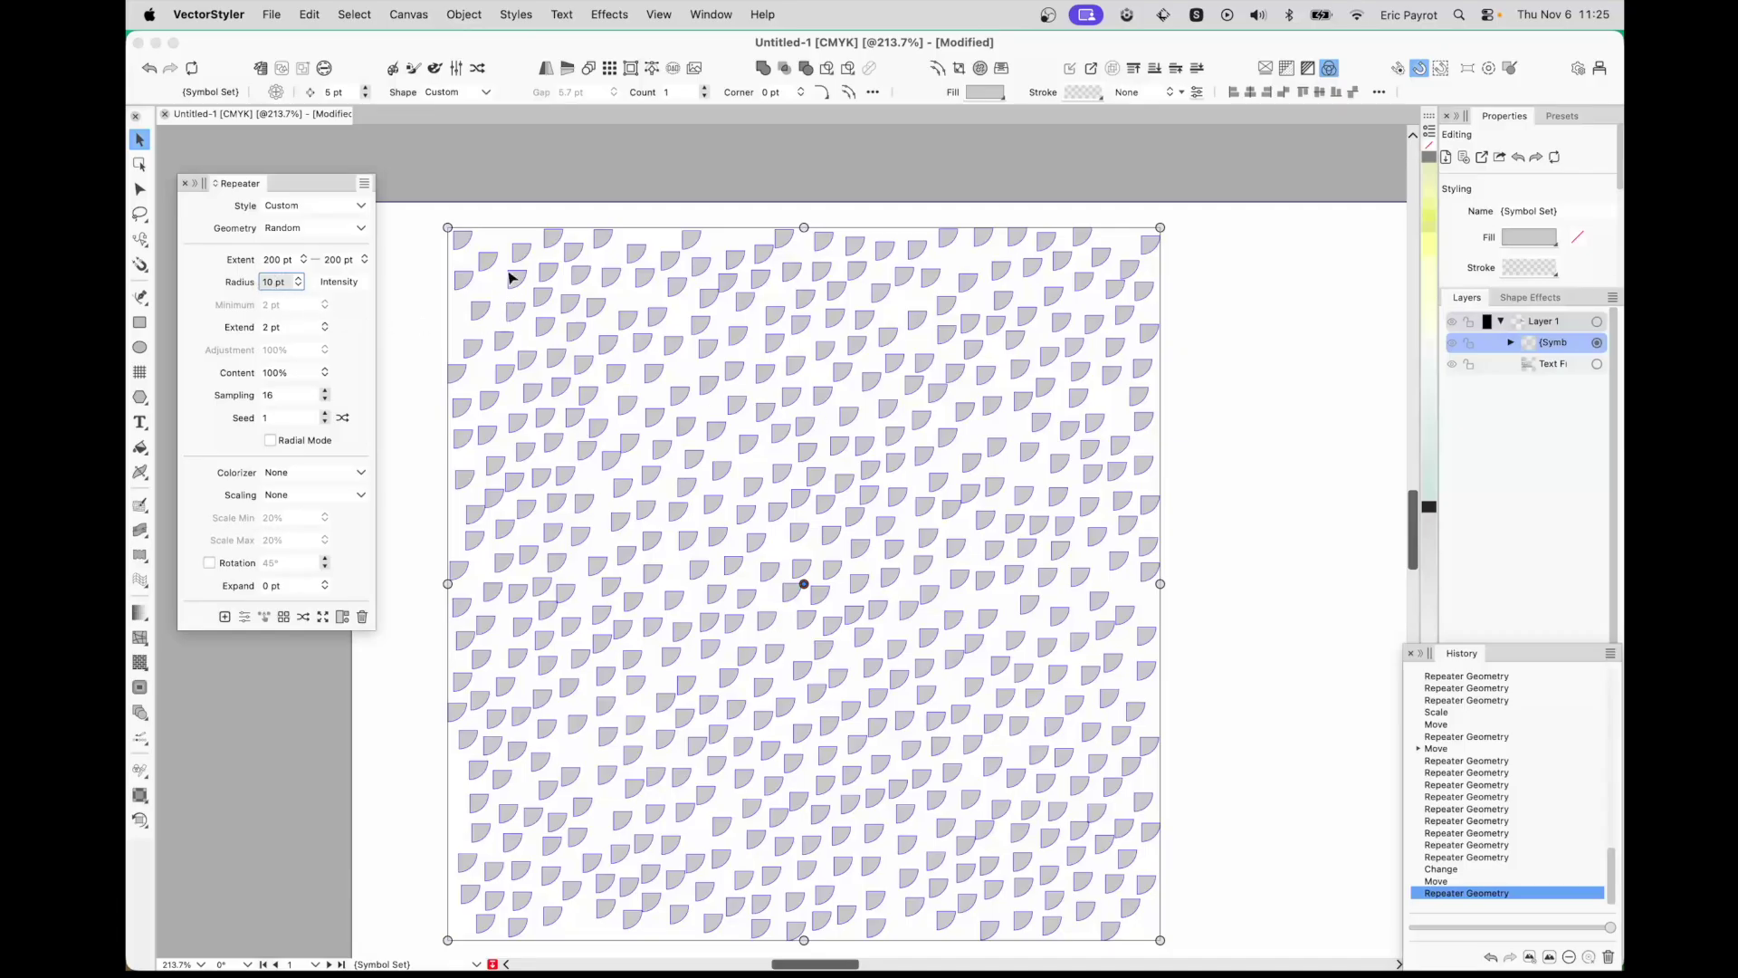
drag(244, 288, 243, 295)
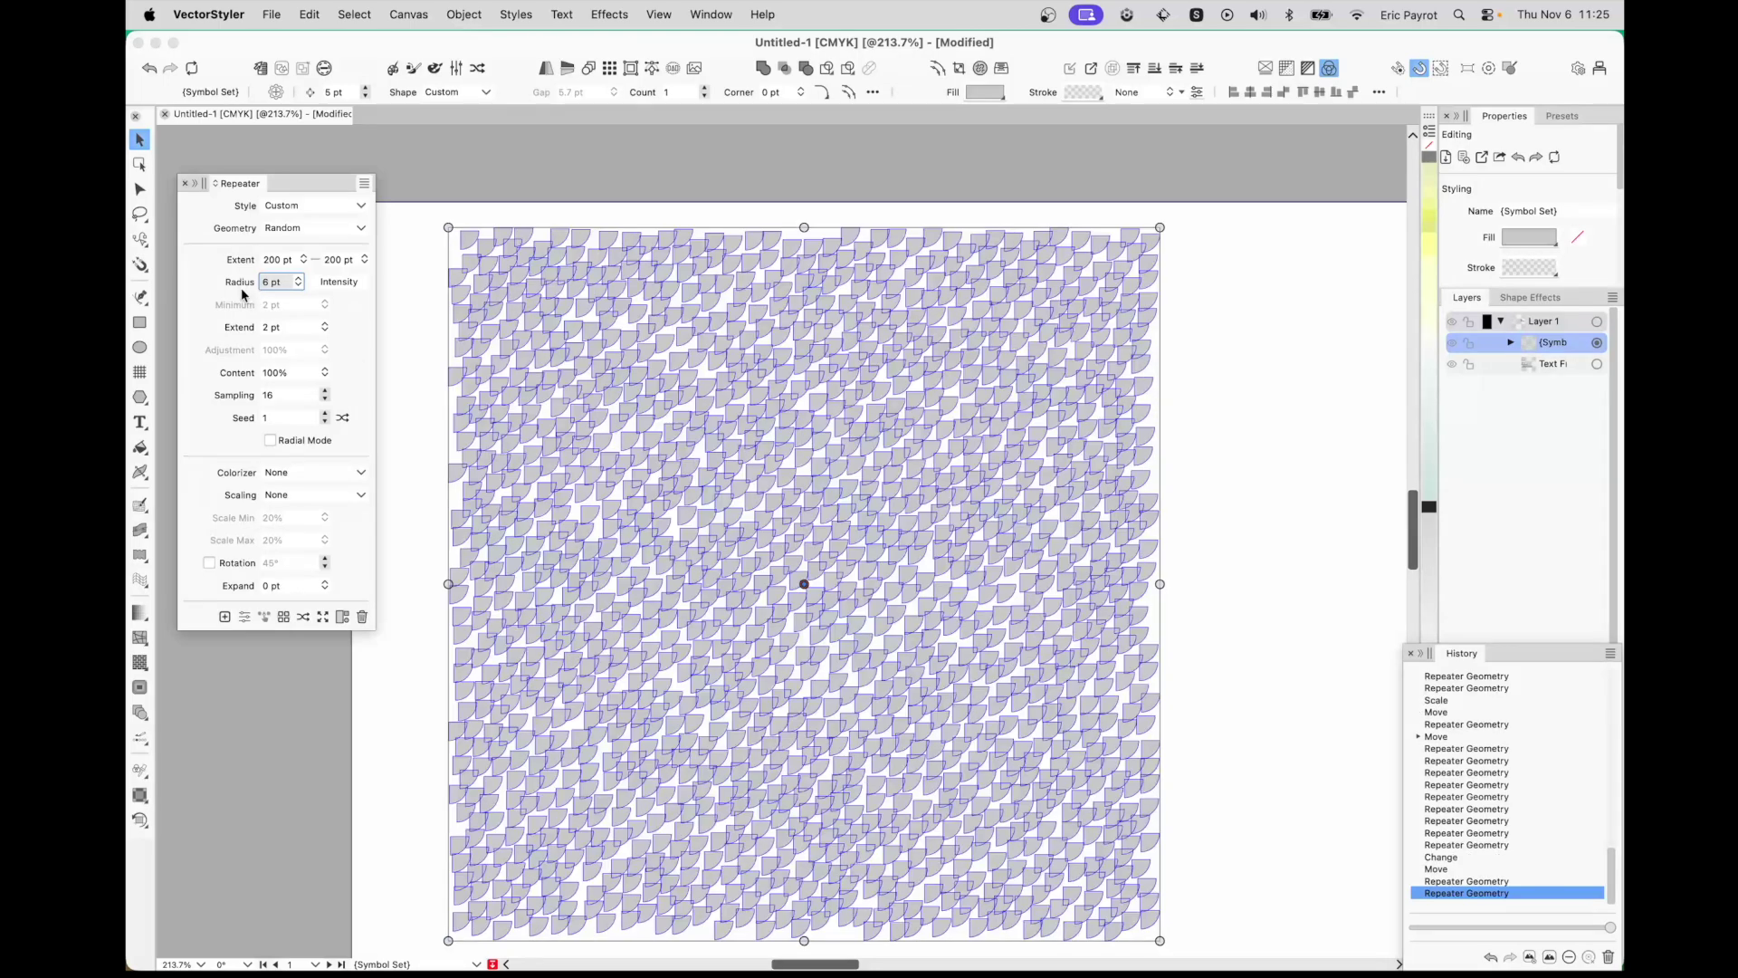
mouse_move(242, 295)
mouse_down()
mouse_move(242, 262)
mouse_move(243, 283)
mouse_up()
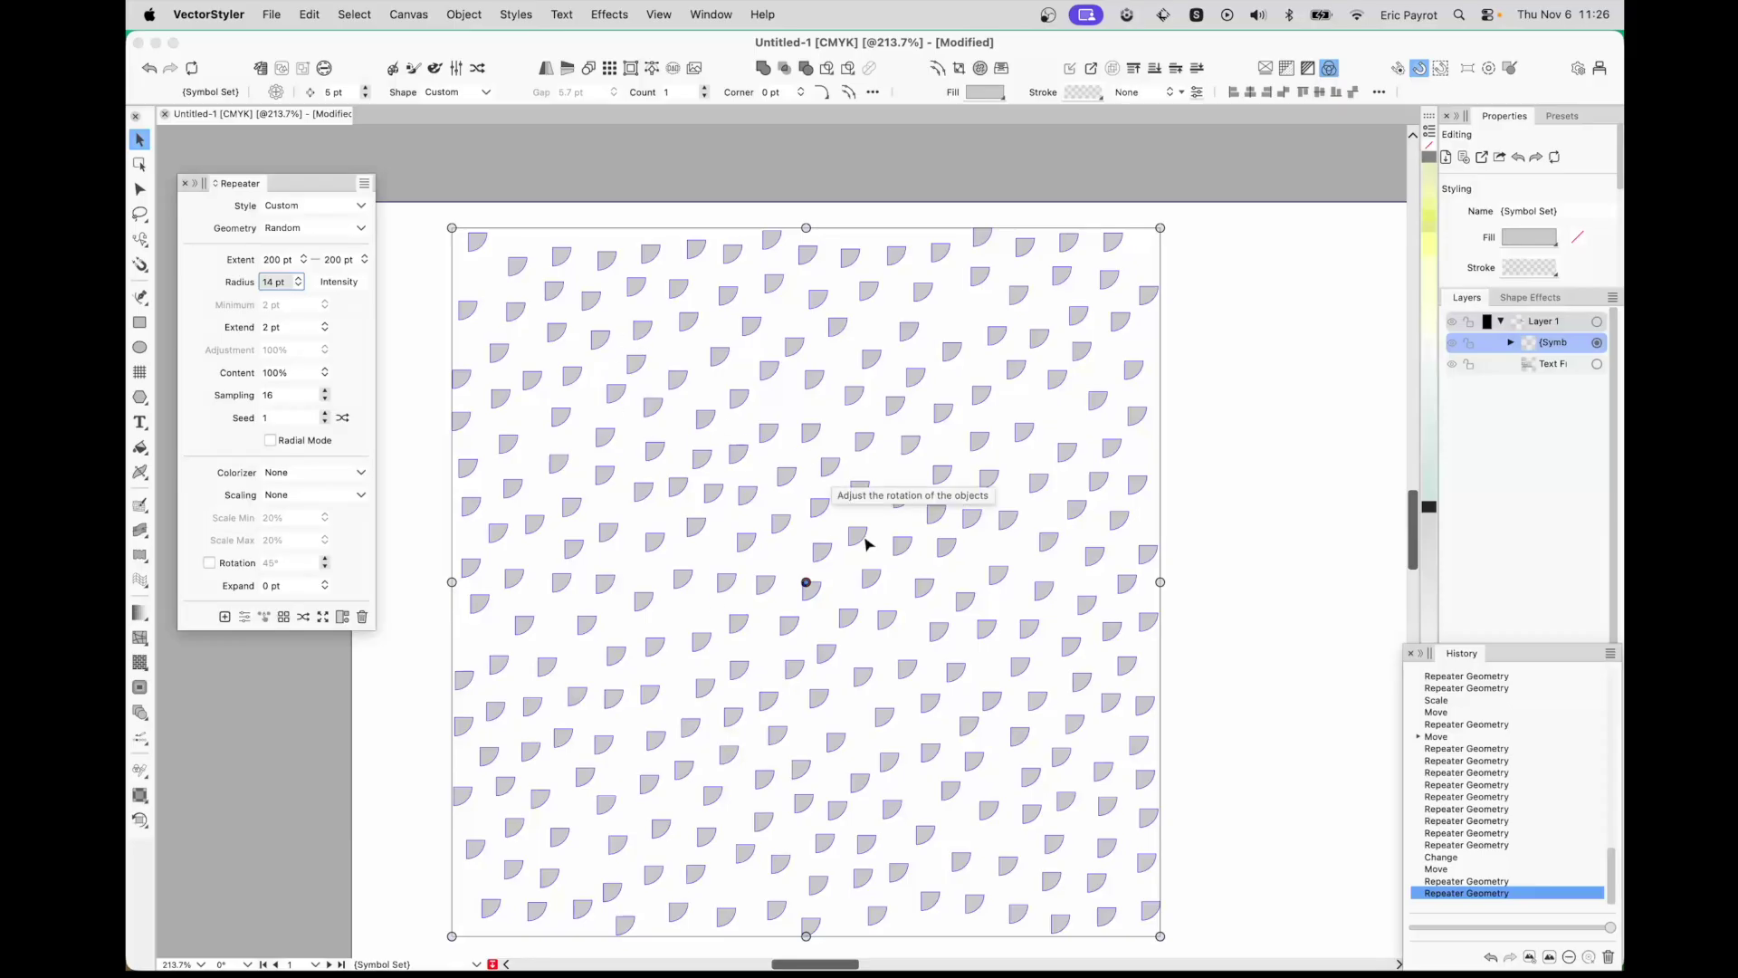
- Edit the random repeater's Adjustment, enabling randomized scaling of the quarter circles from 18% to 100%
click(245, 619)
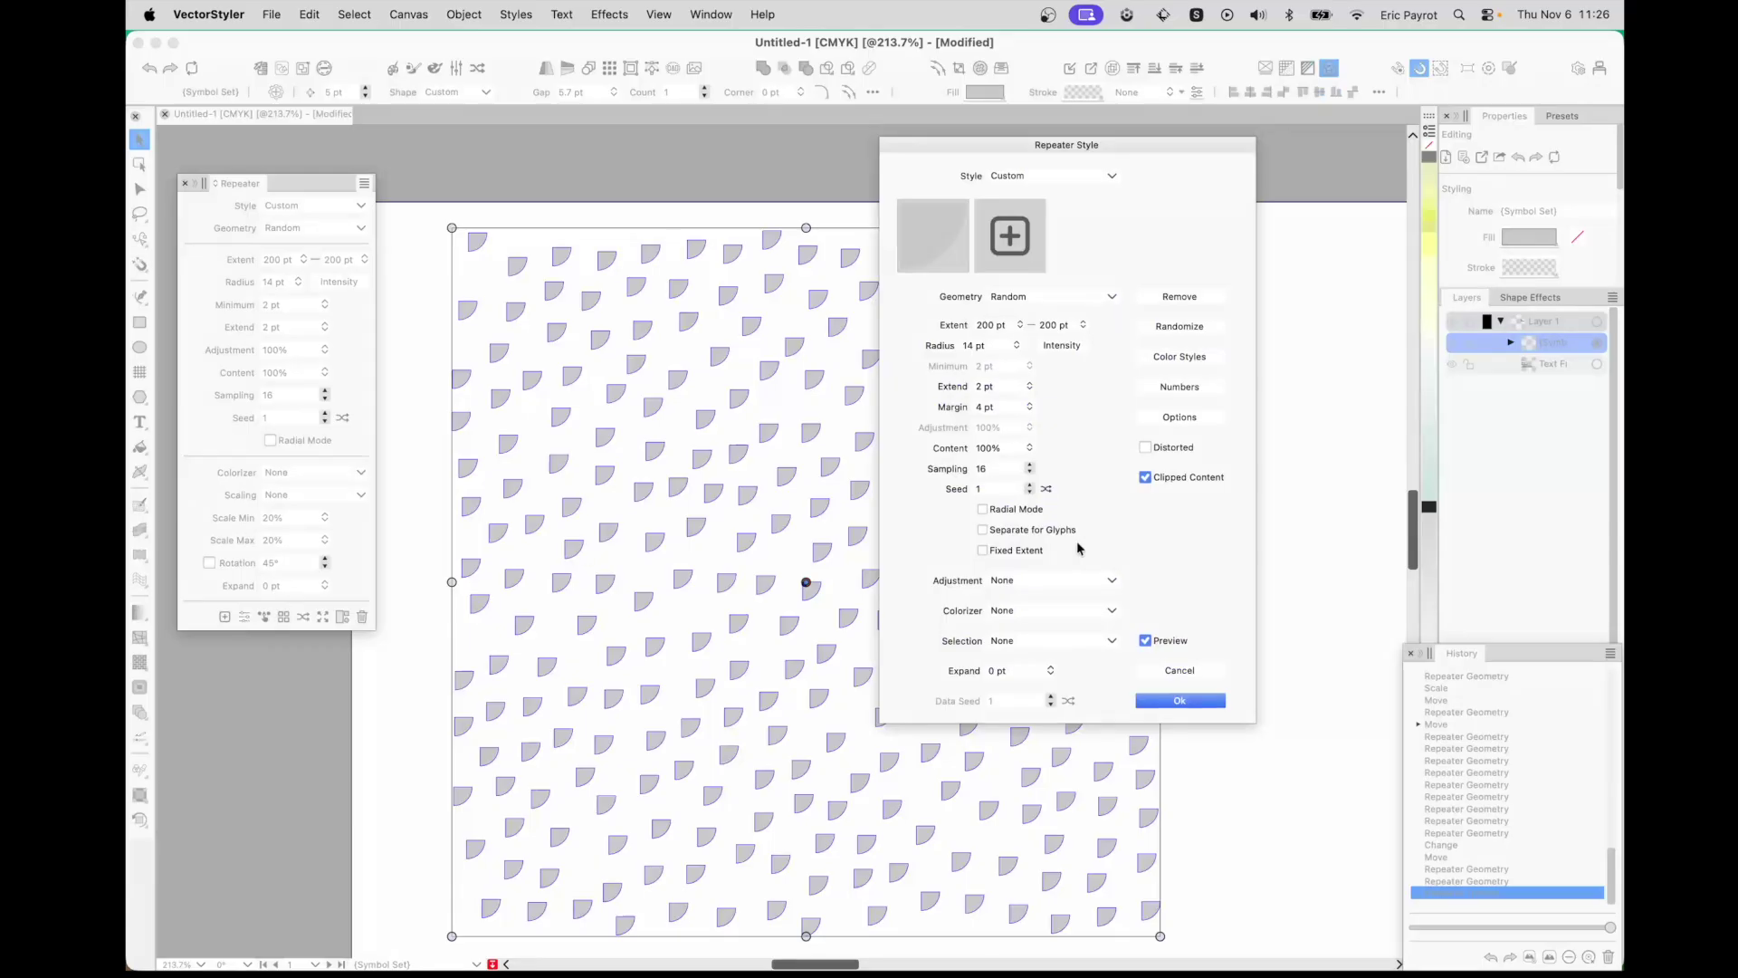
click(1019, 581)
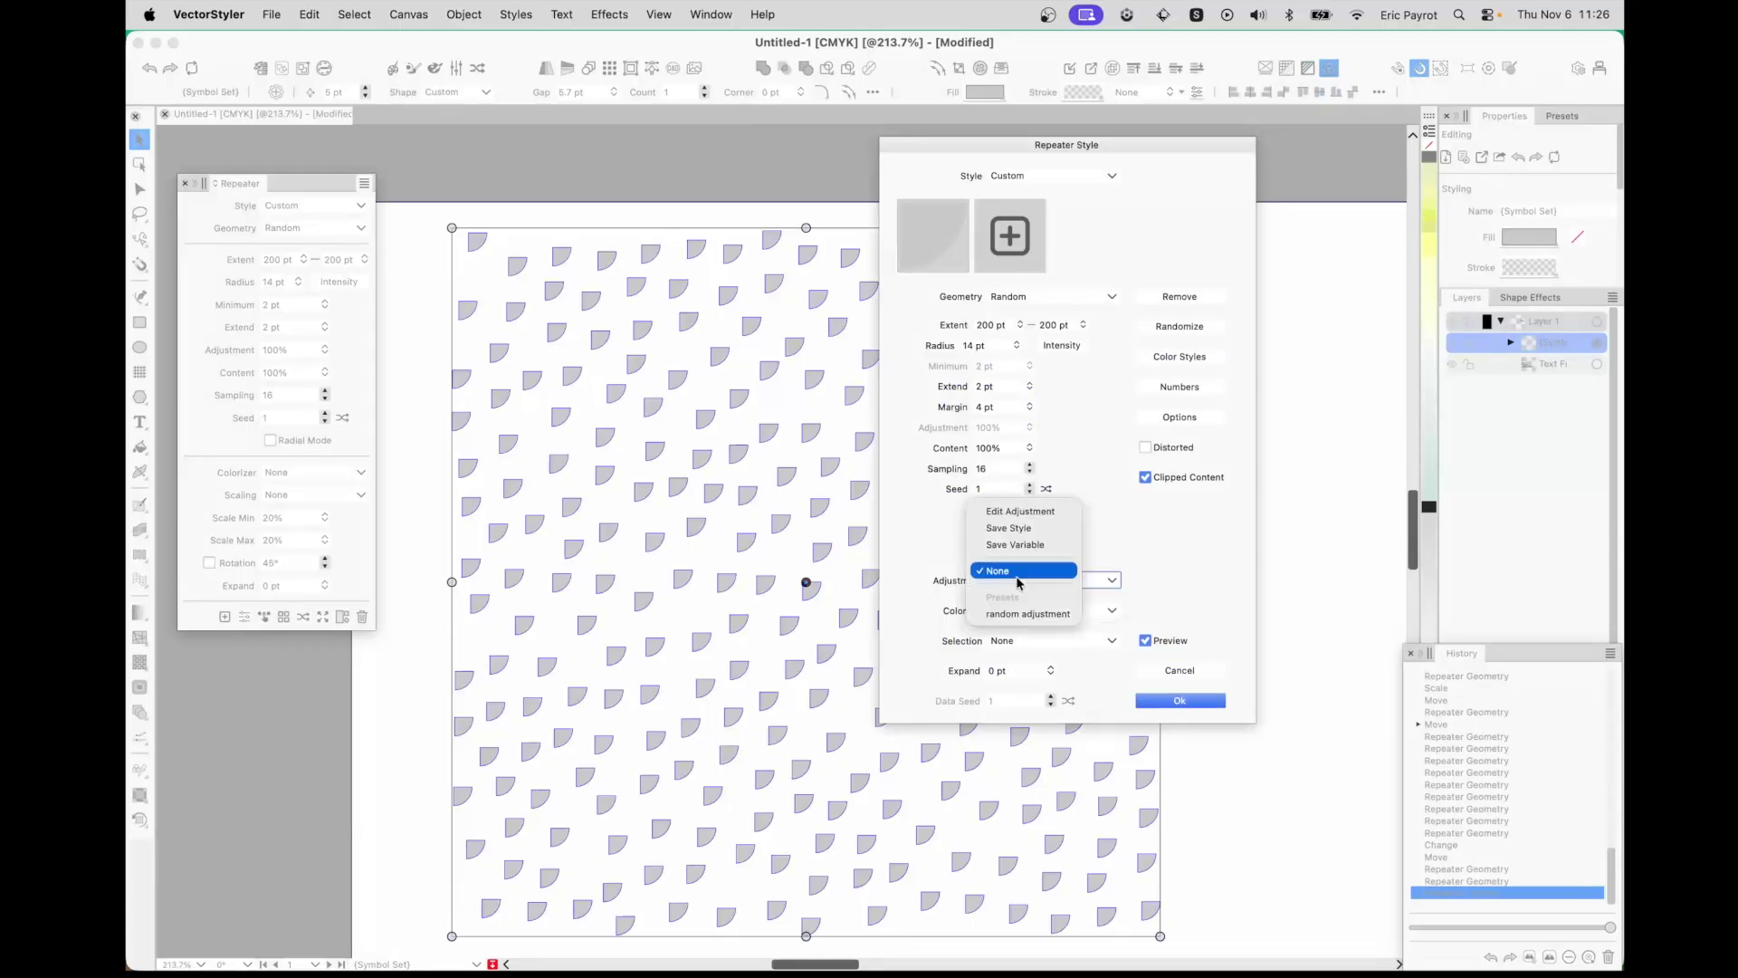
click(1016, 513)
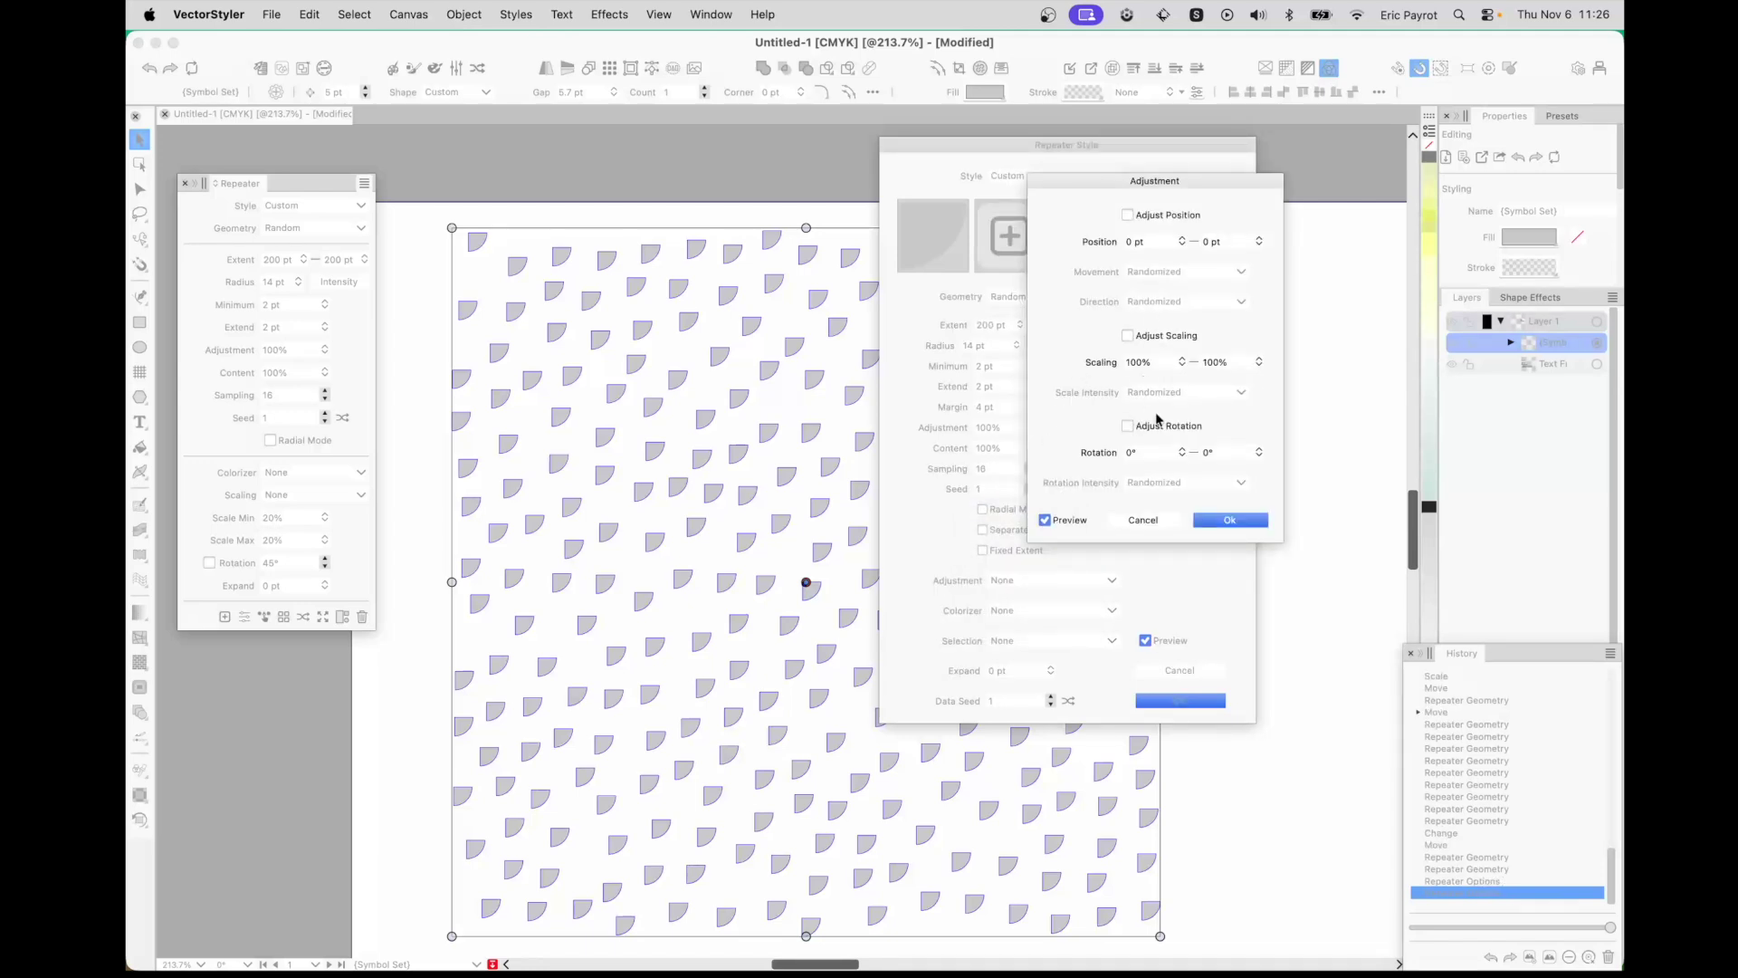
click(1128, 336)
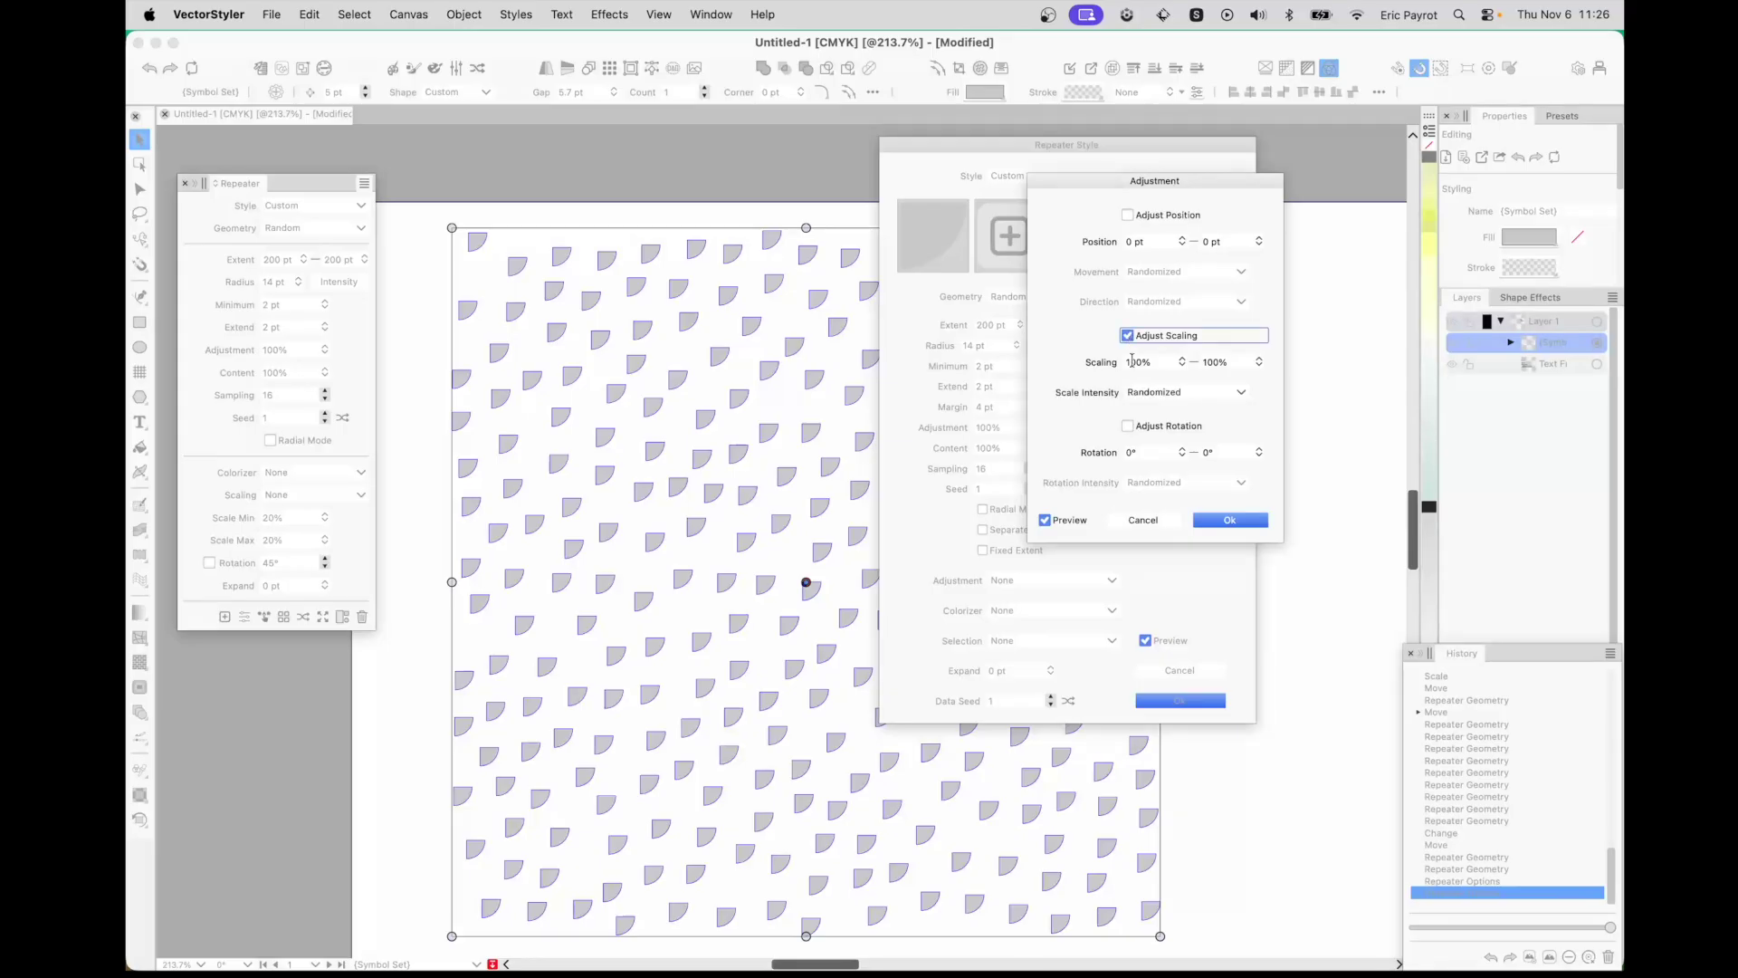
click(1183, 362)
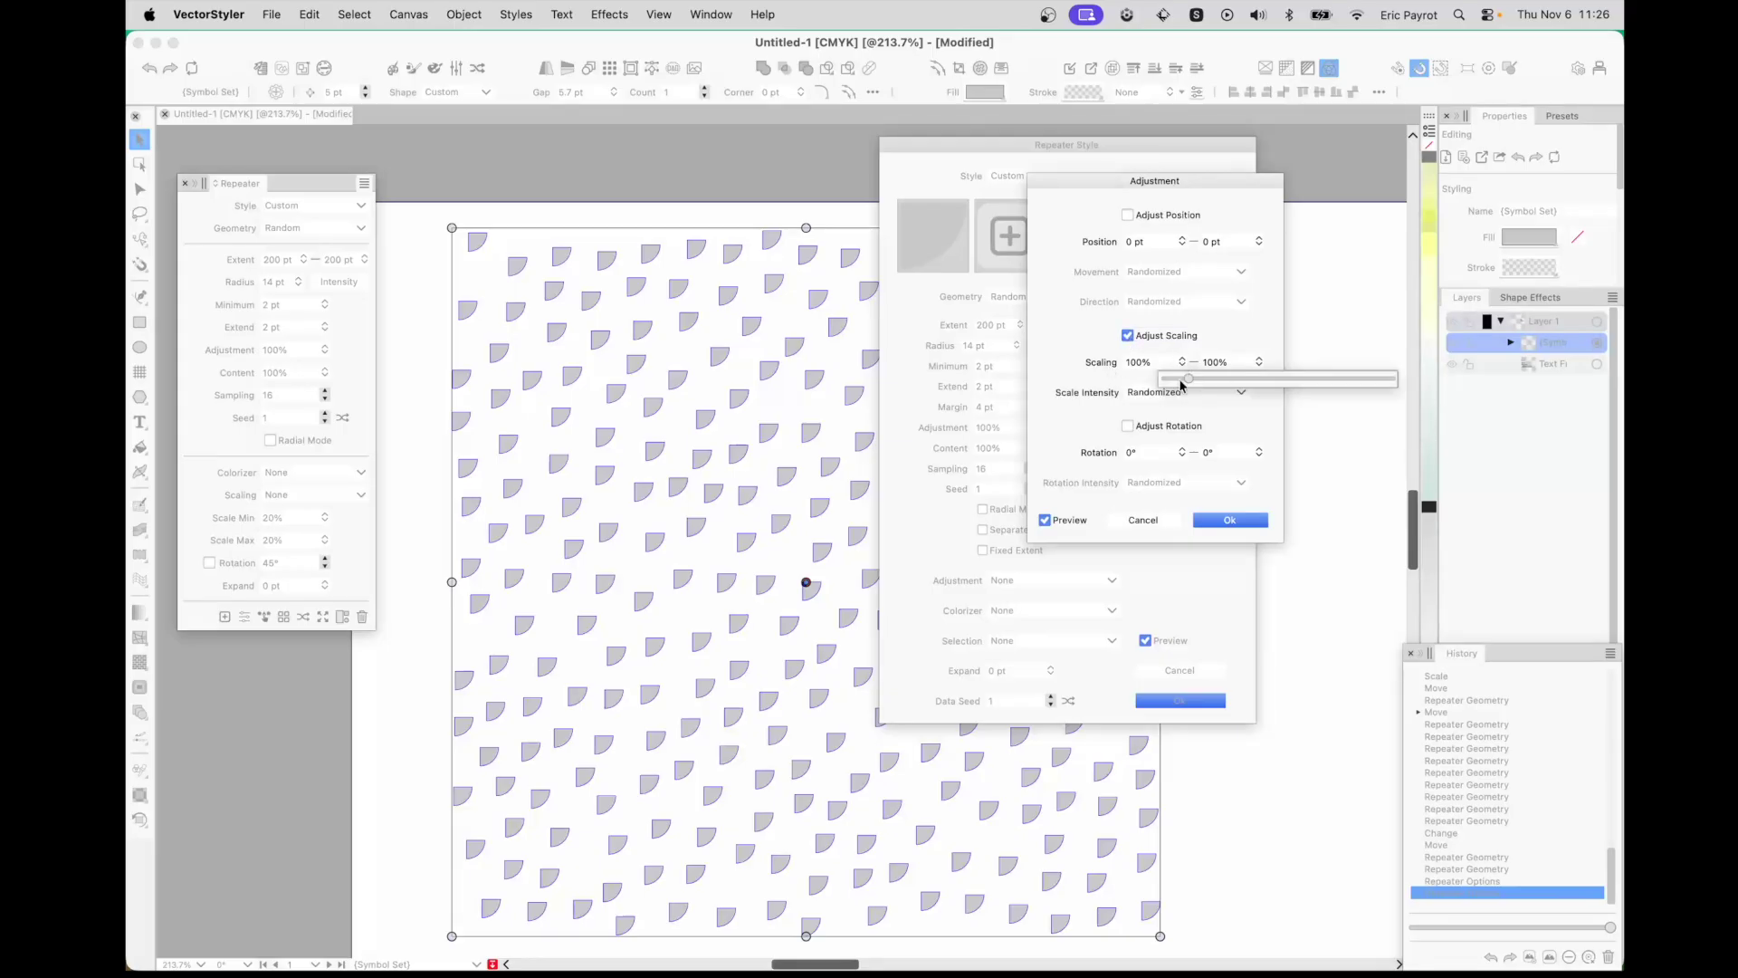
drag(1186, 382, 1172, 383)
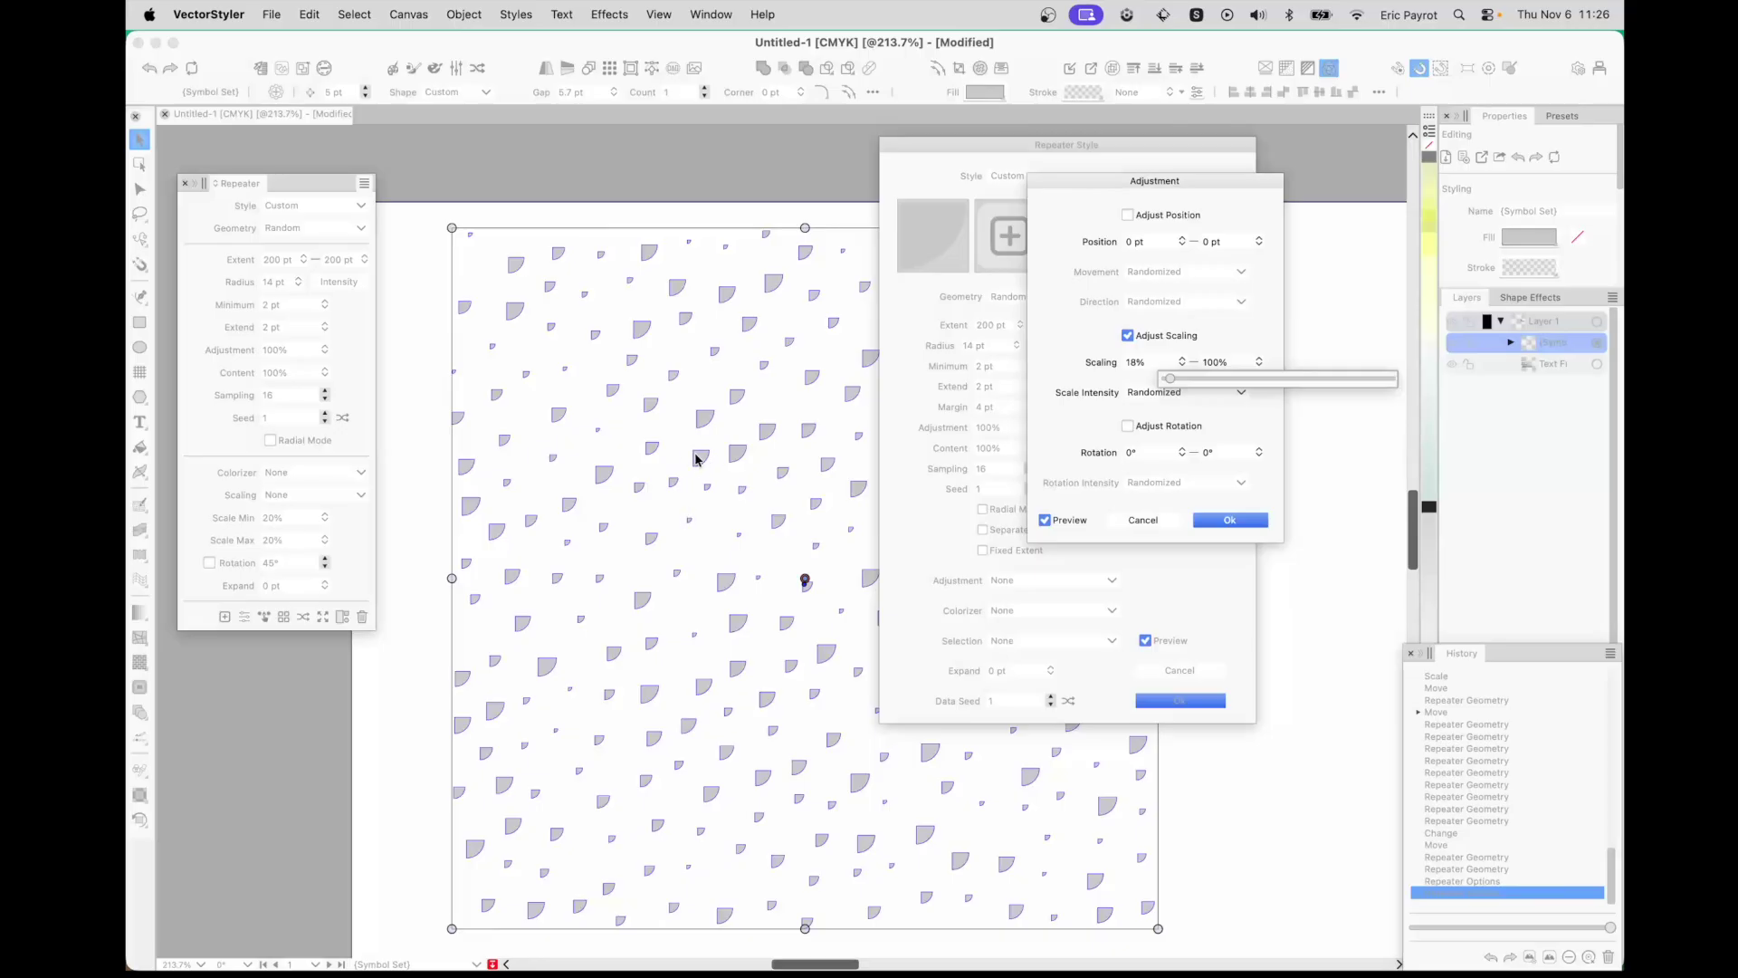
click(1068, 422)
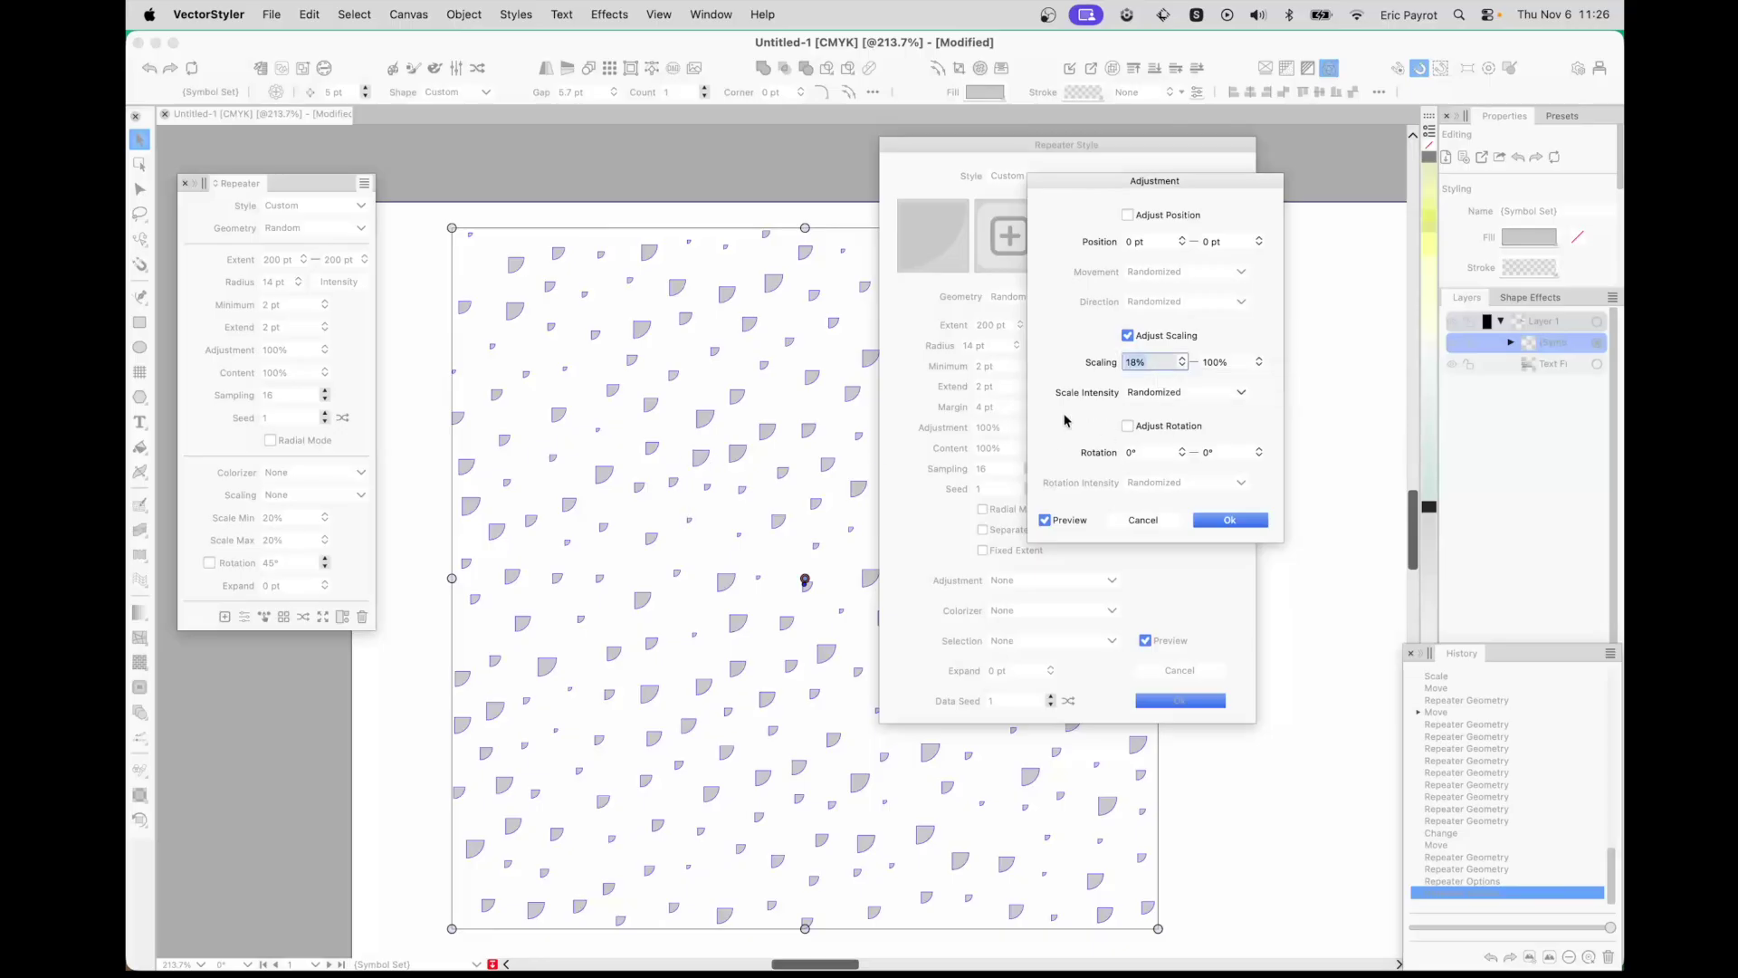
- Enable randomized rotation of the quarter circles from 0° to 52°, and apply the adjustment to the repeater
click(1128, 426)
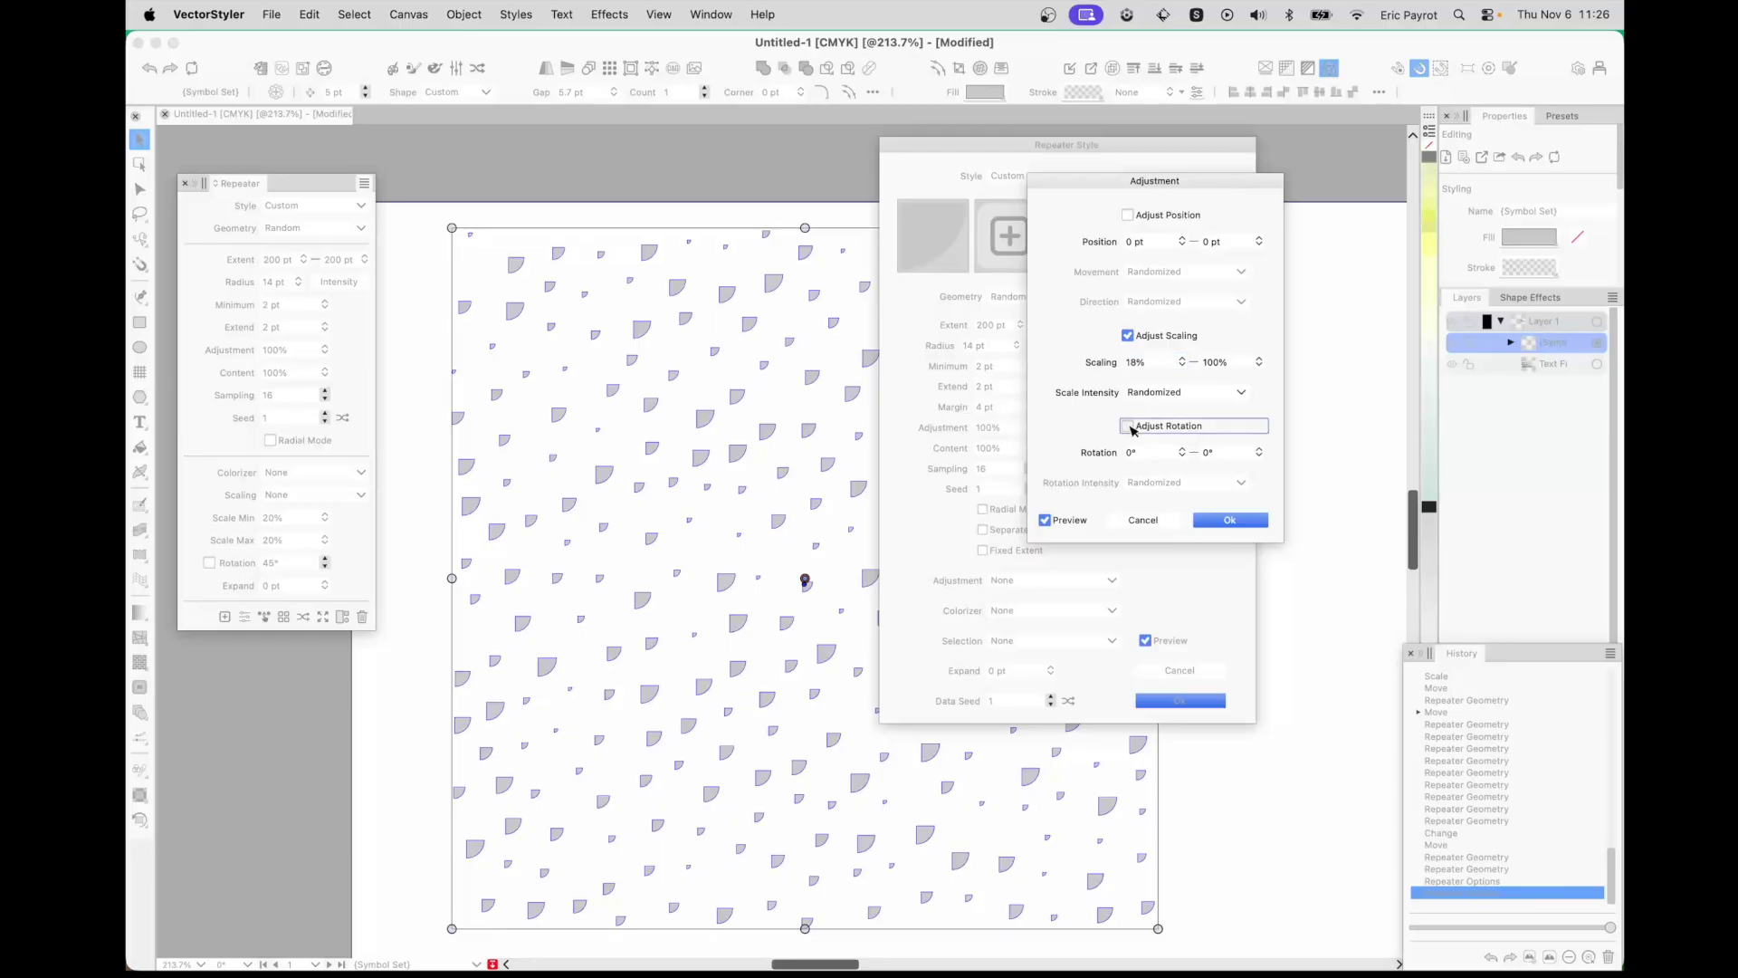
click(1259, 452)
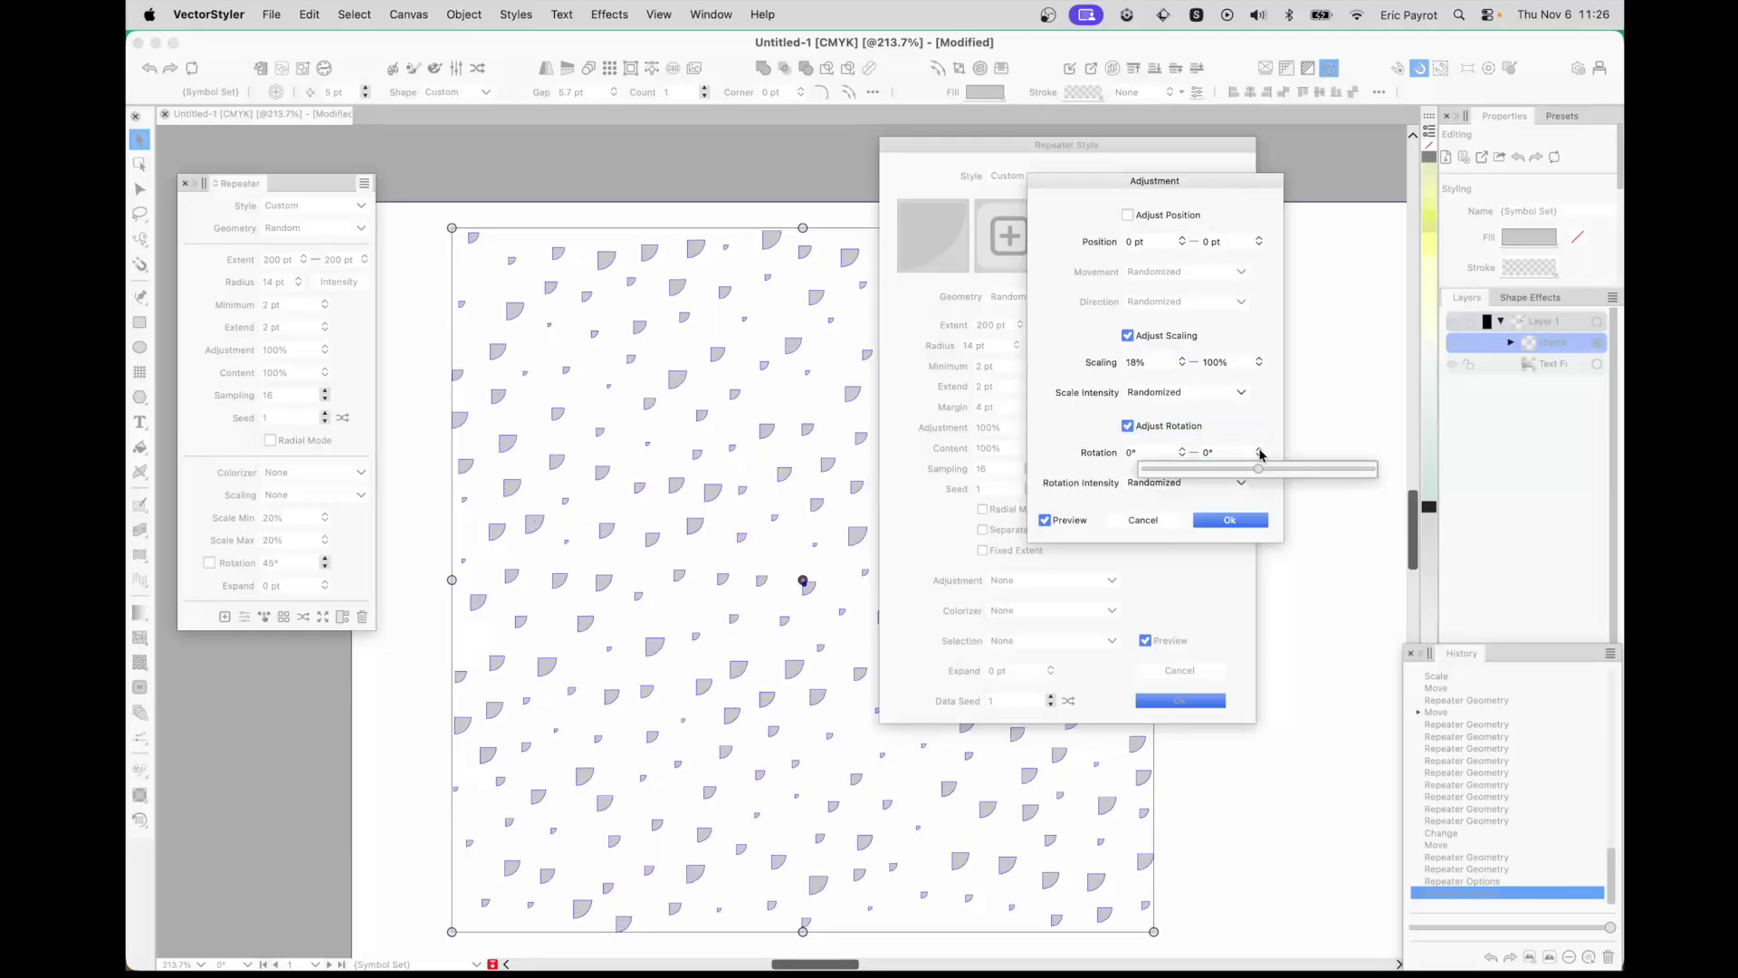
drag(1260, 471, 1277, 474)
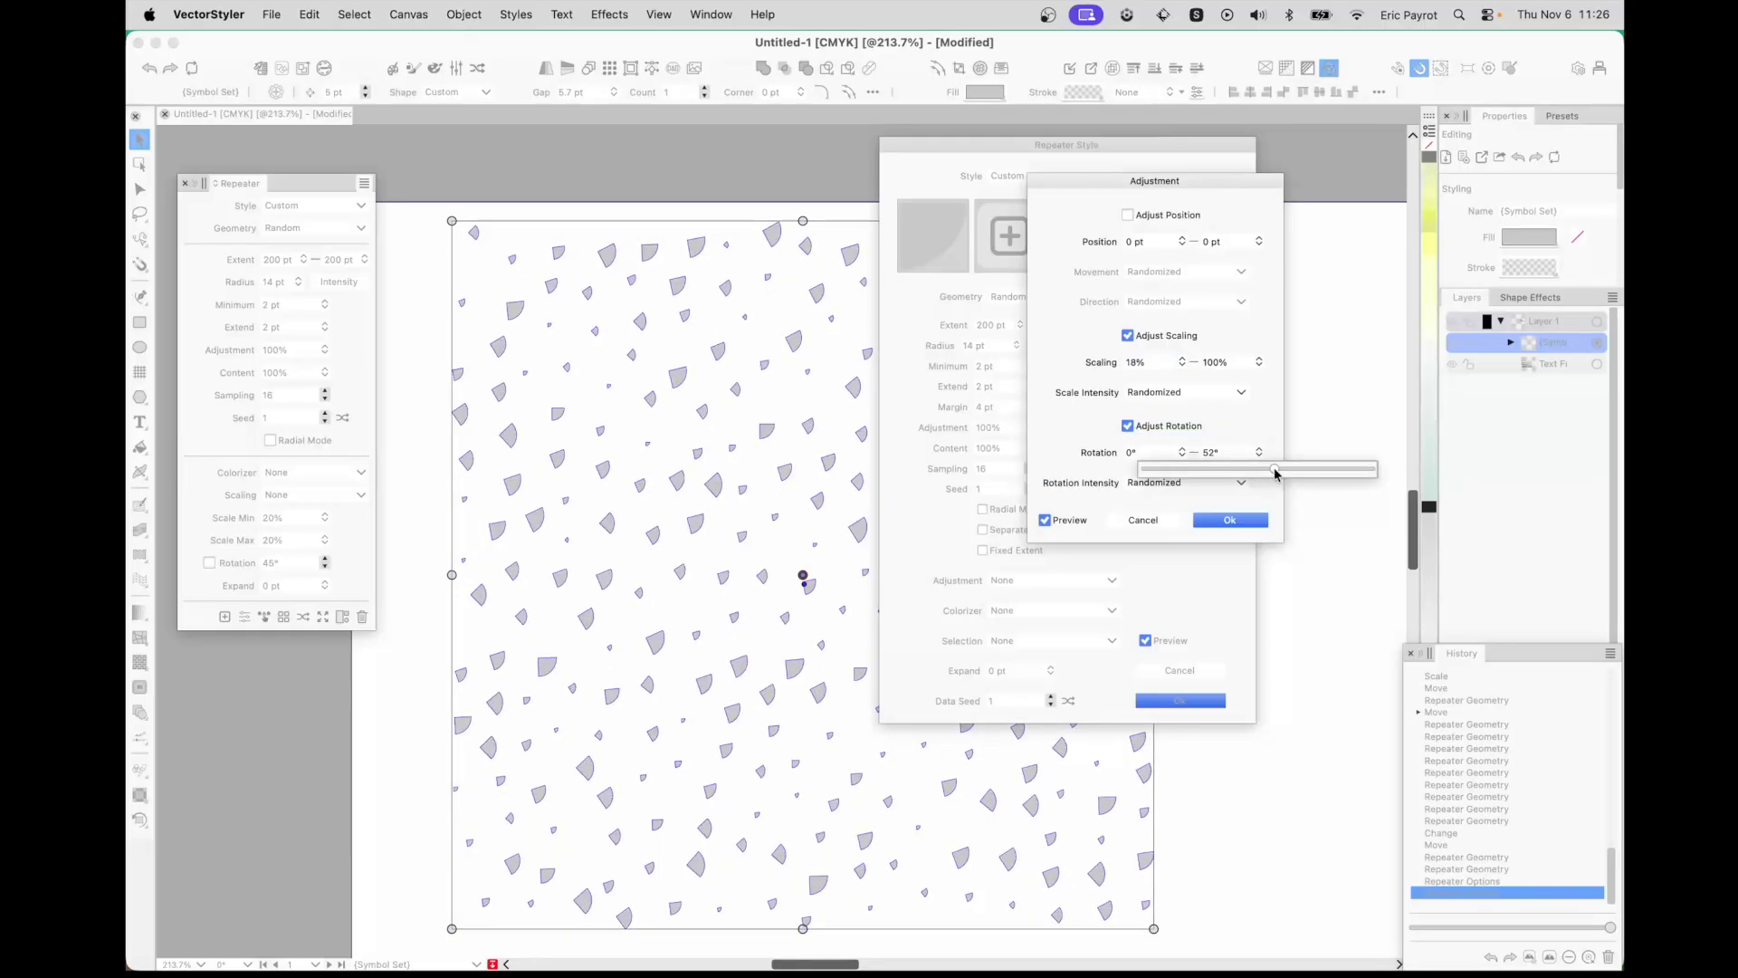
click(1214, 519)
click(1165, 704)
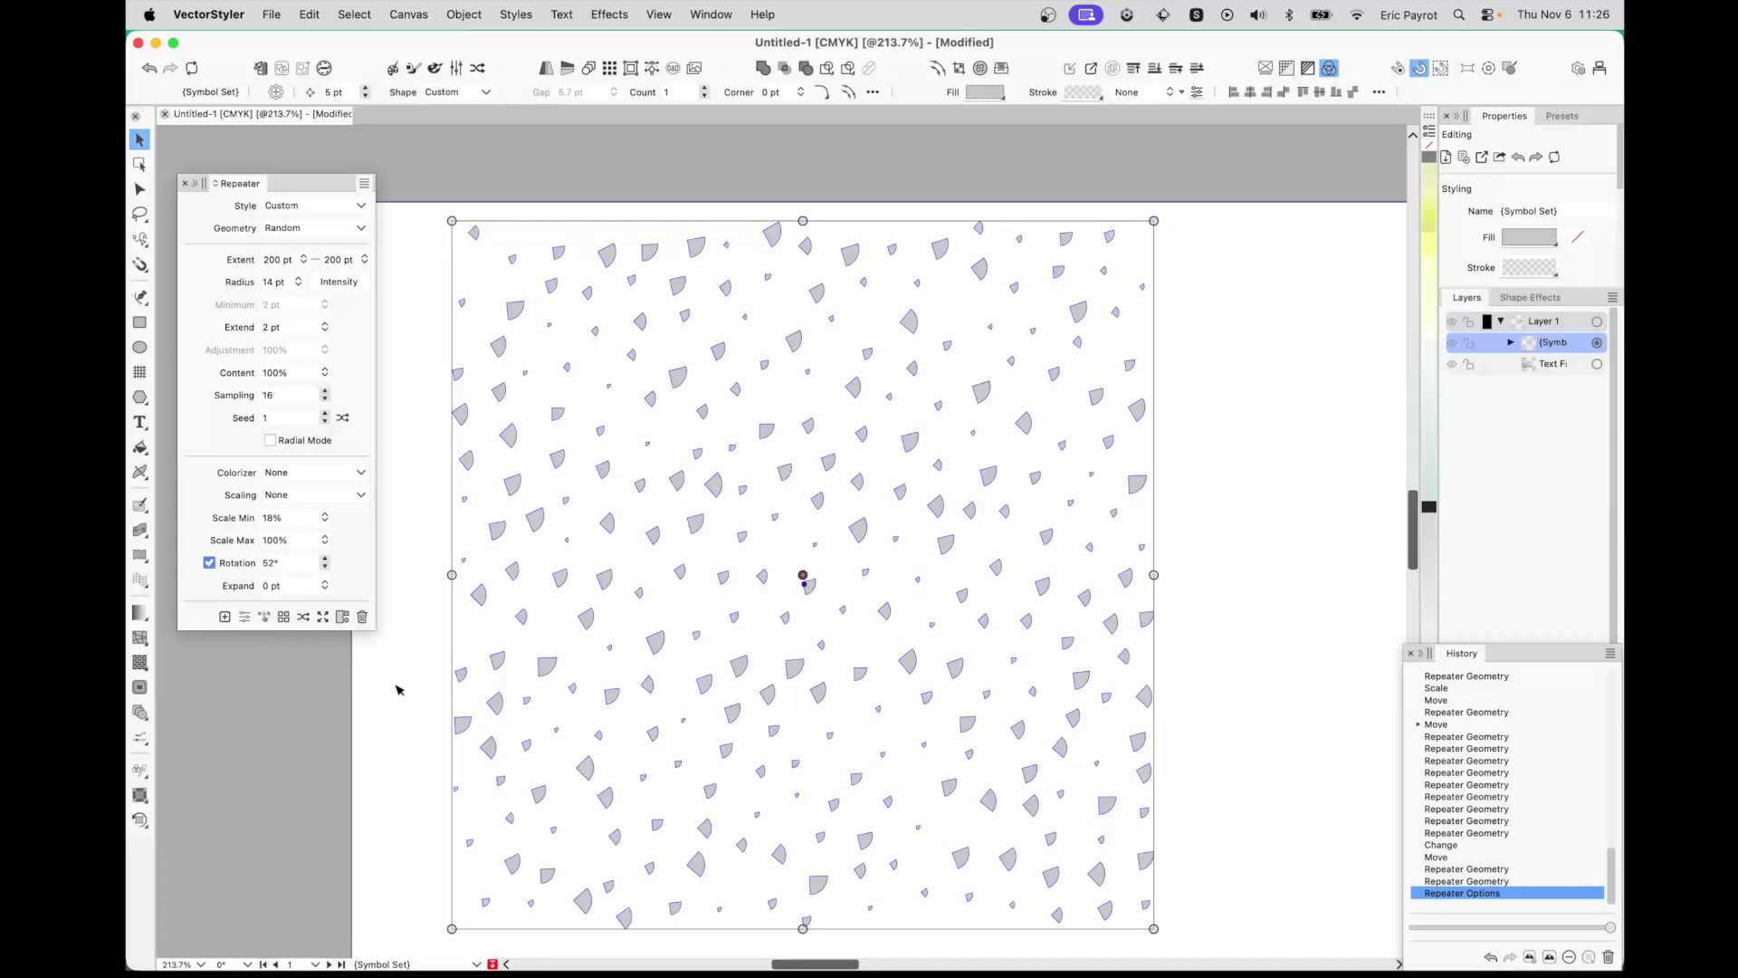
- Switch the repeater's geometry to Grid and set its Adjustment to None
click(361, 231)
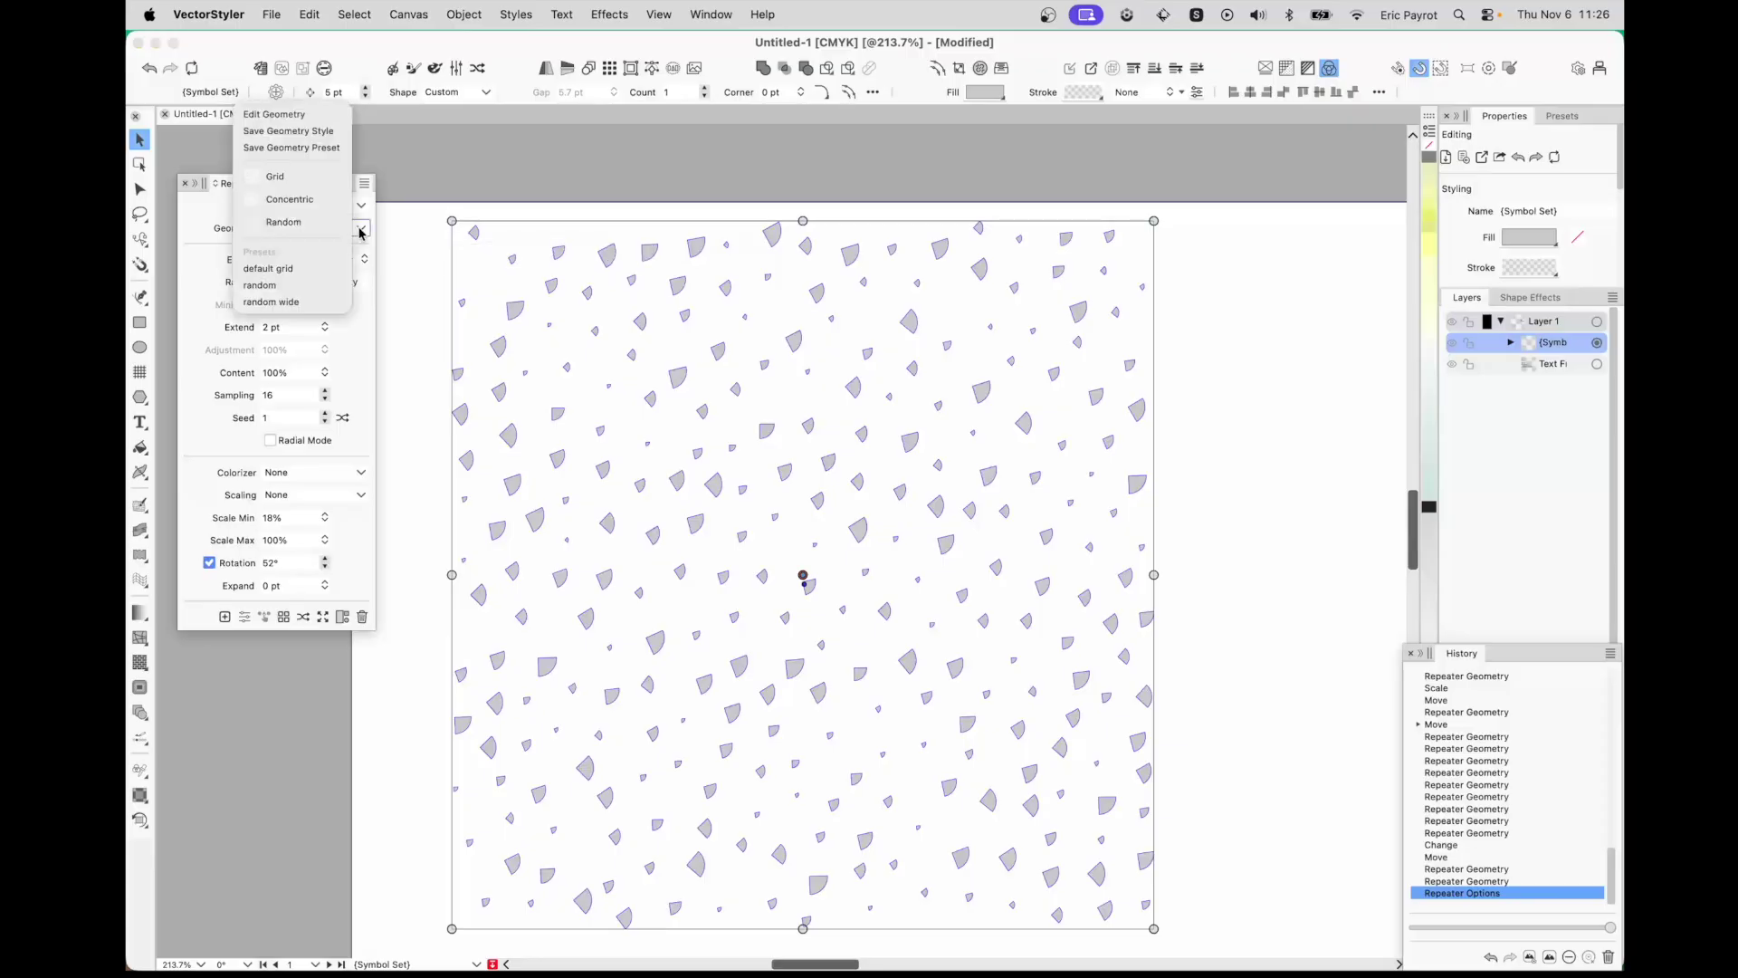
click(297, 176)
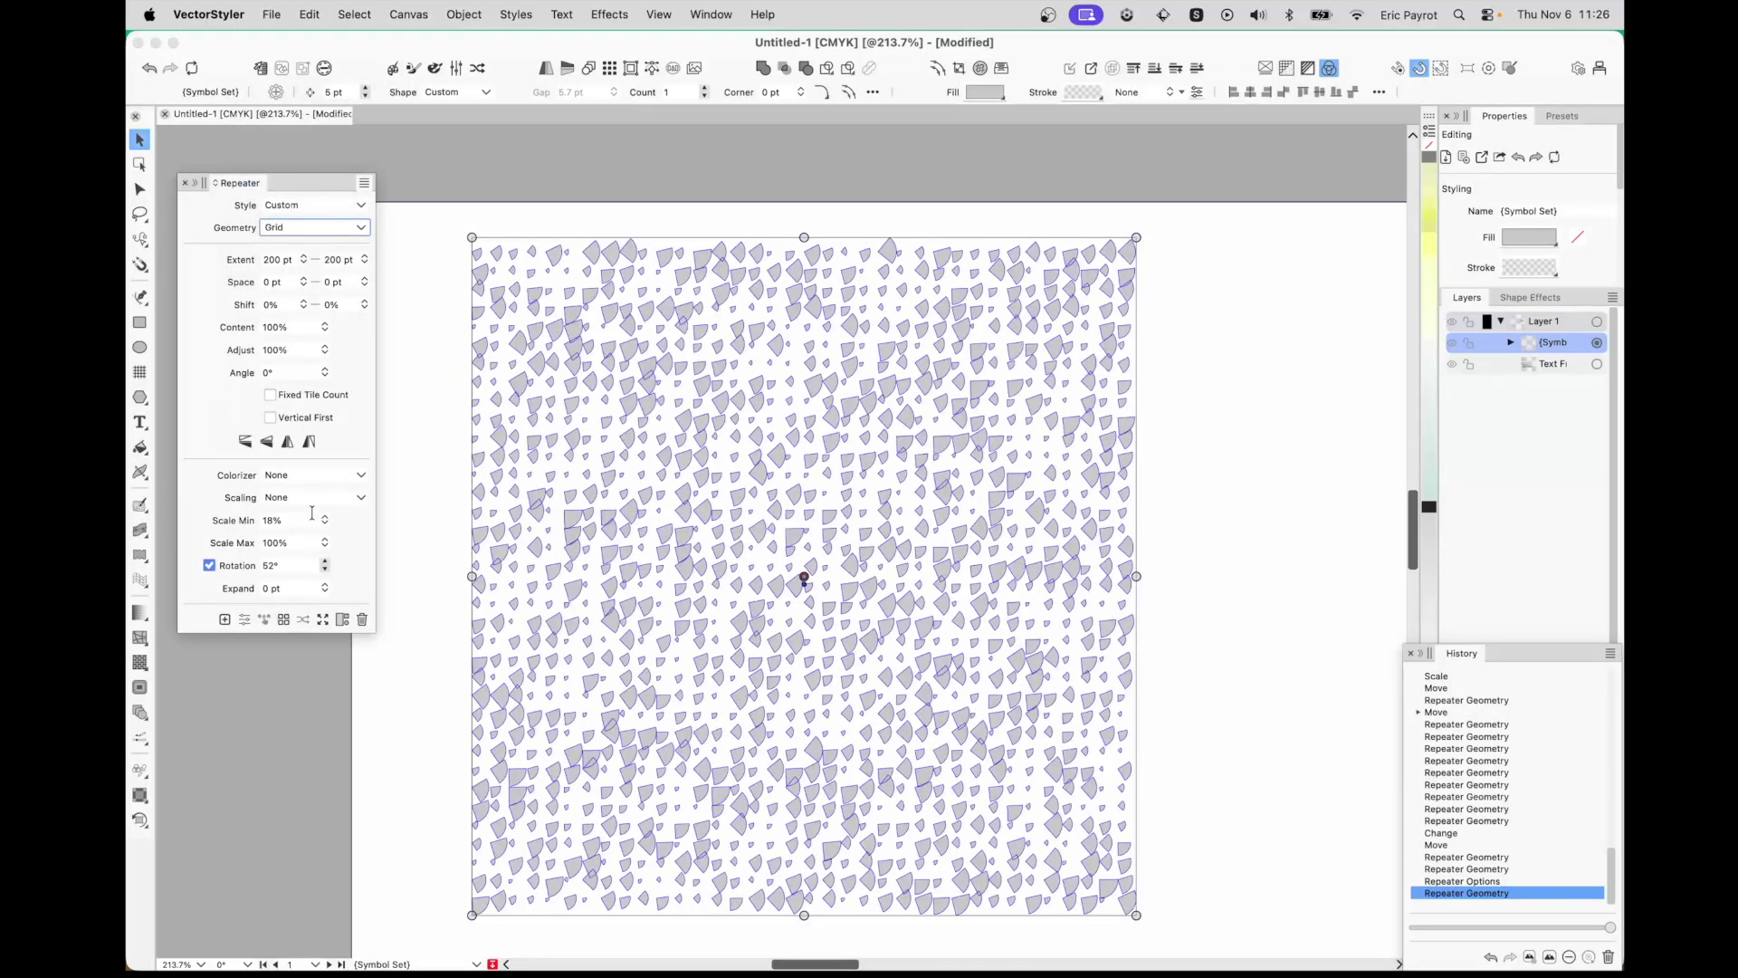
click(245, 619)
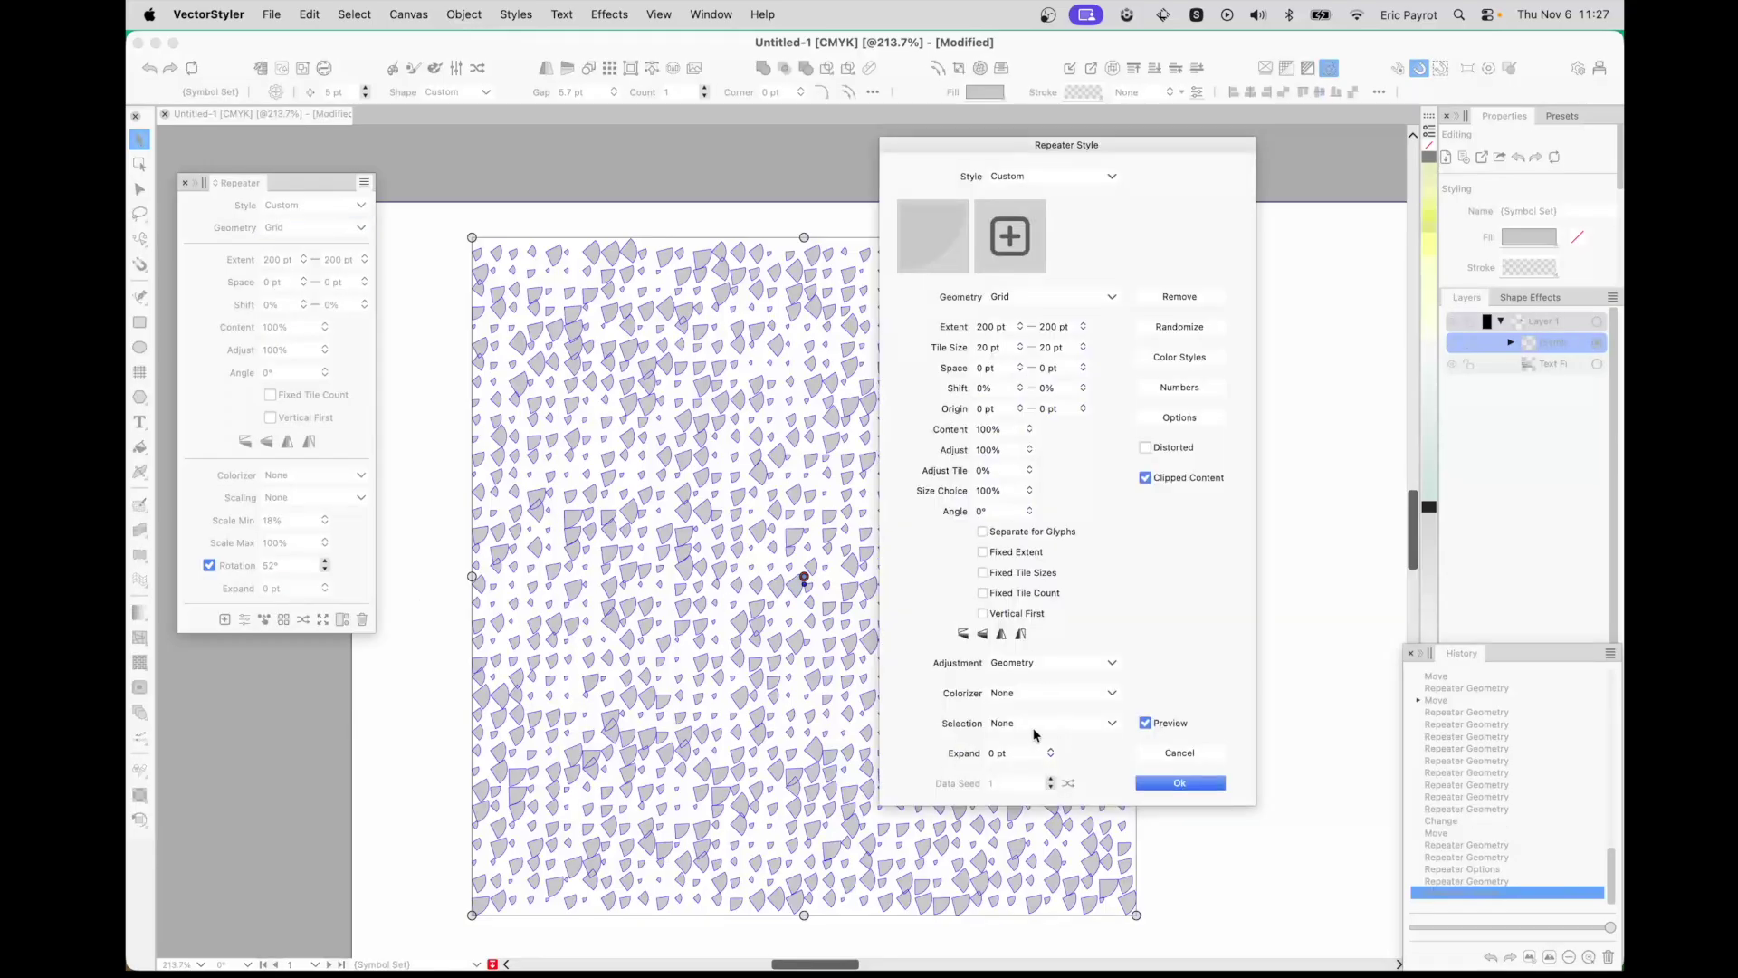
click(1037, 664)
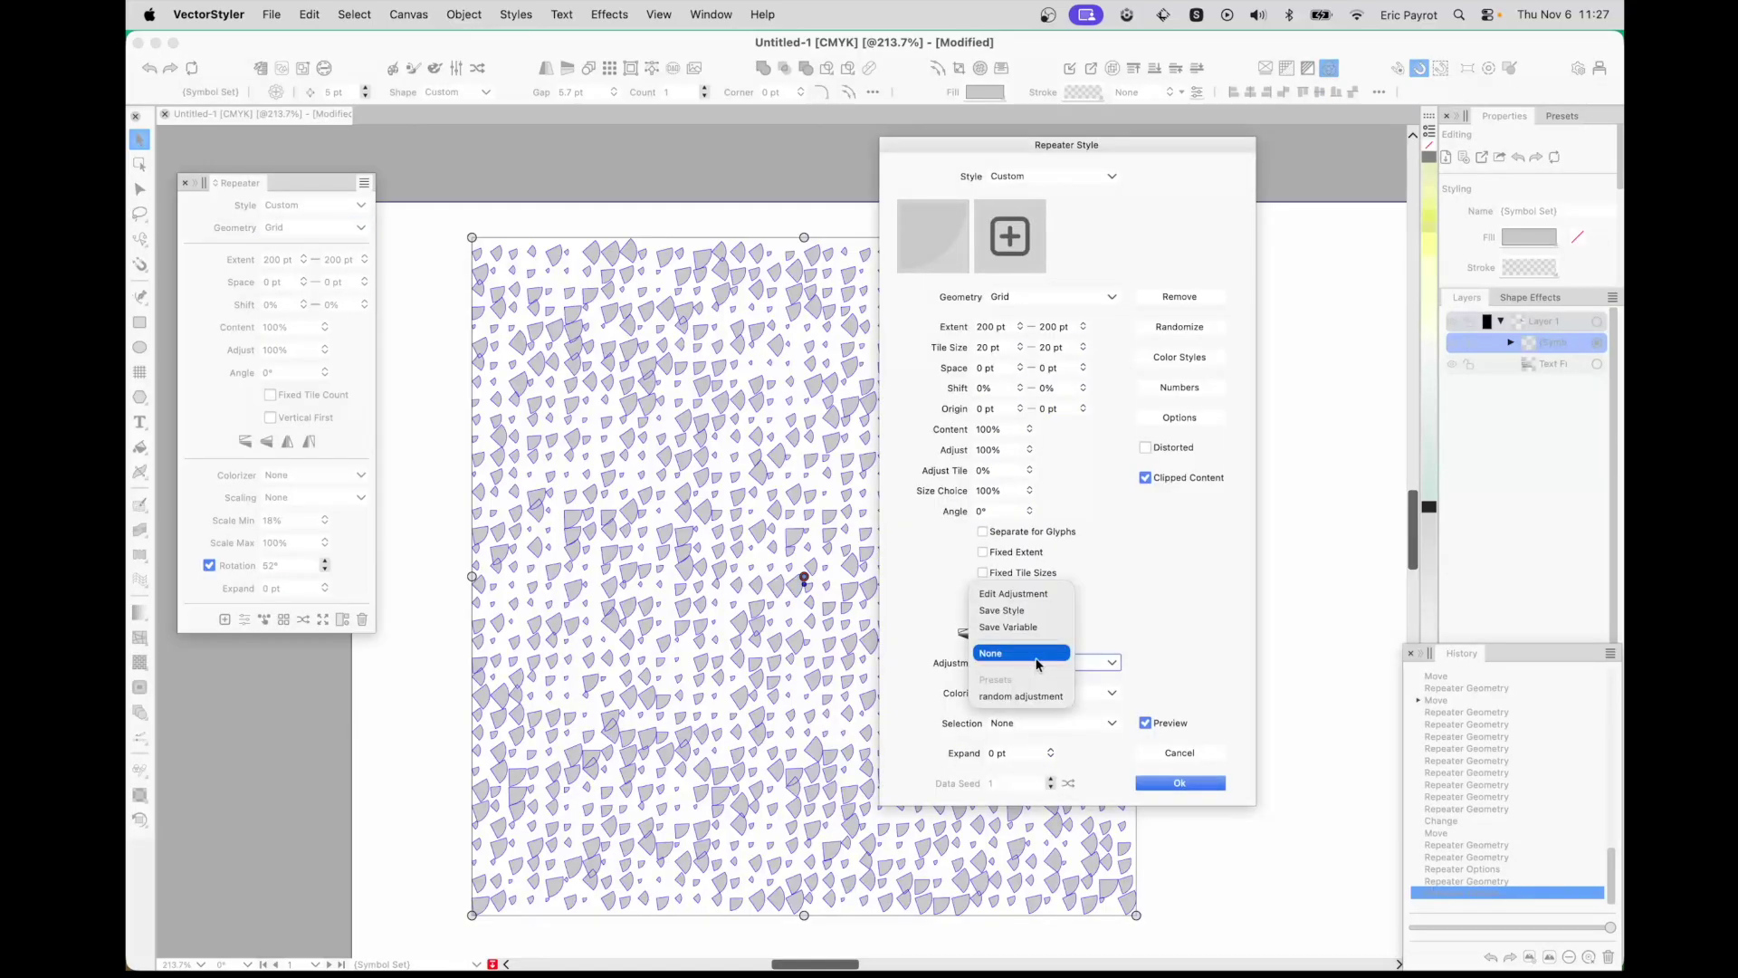
click(1037, 661)
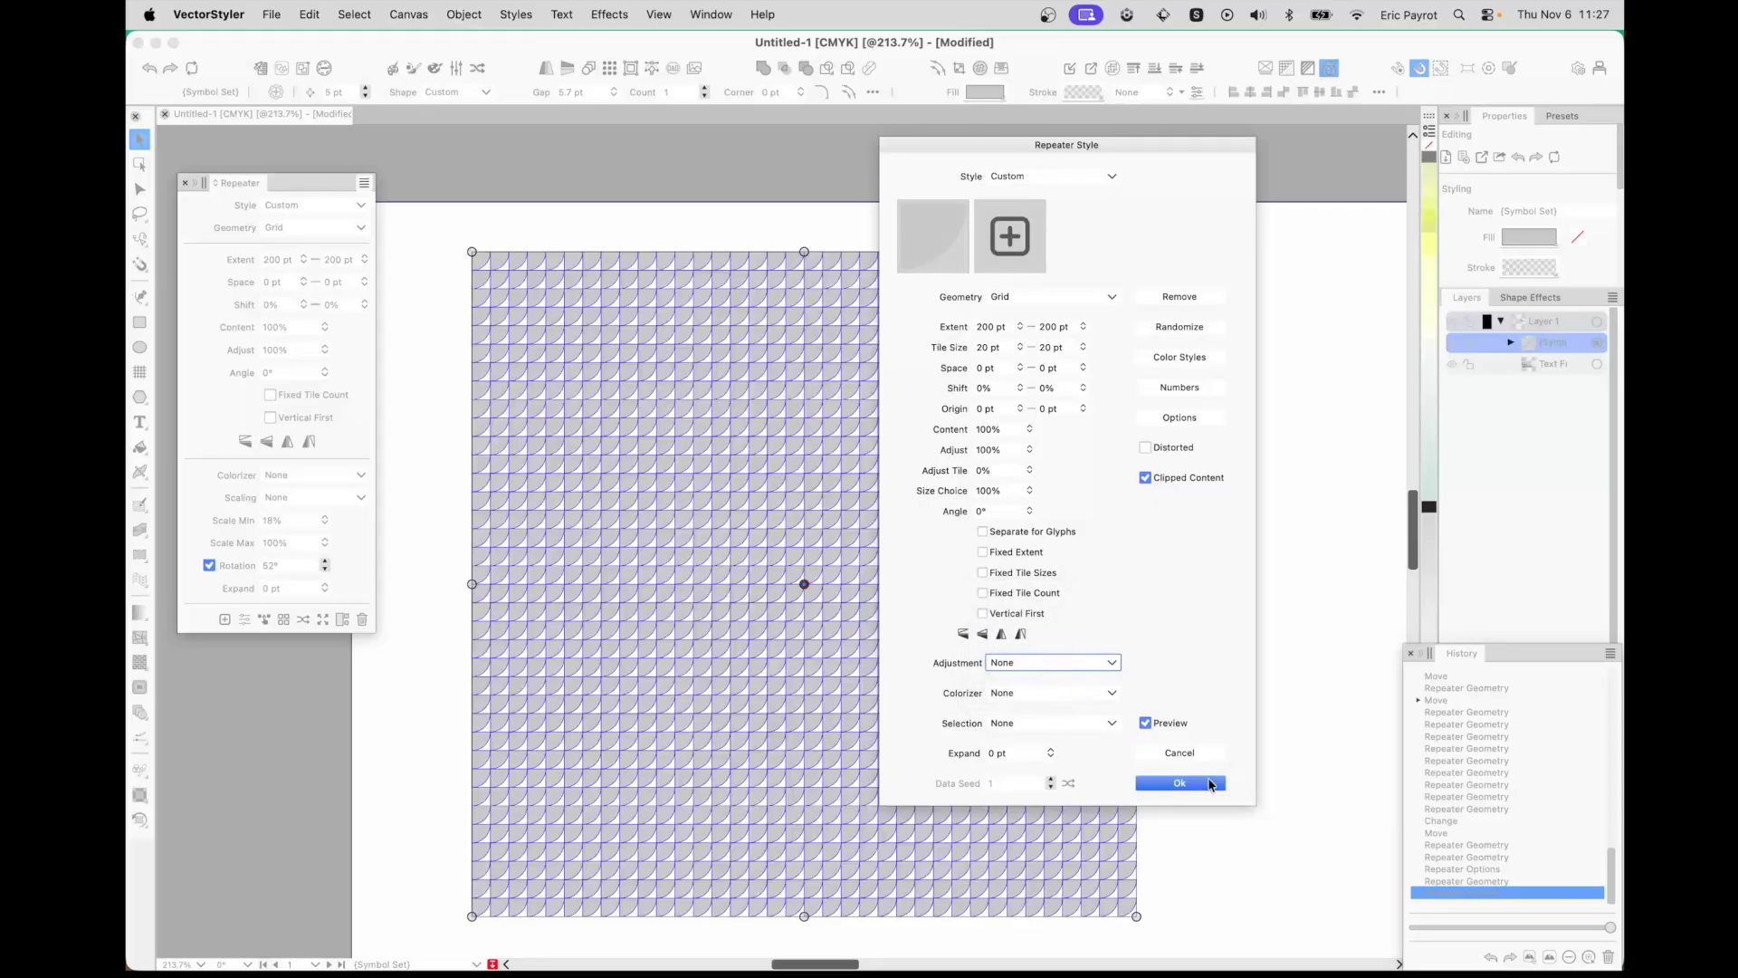
click(1210, 784)
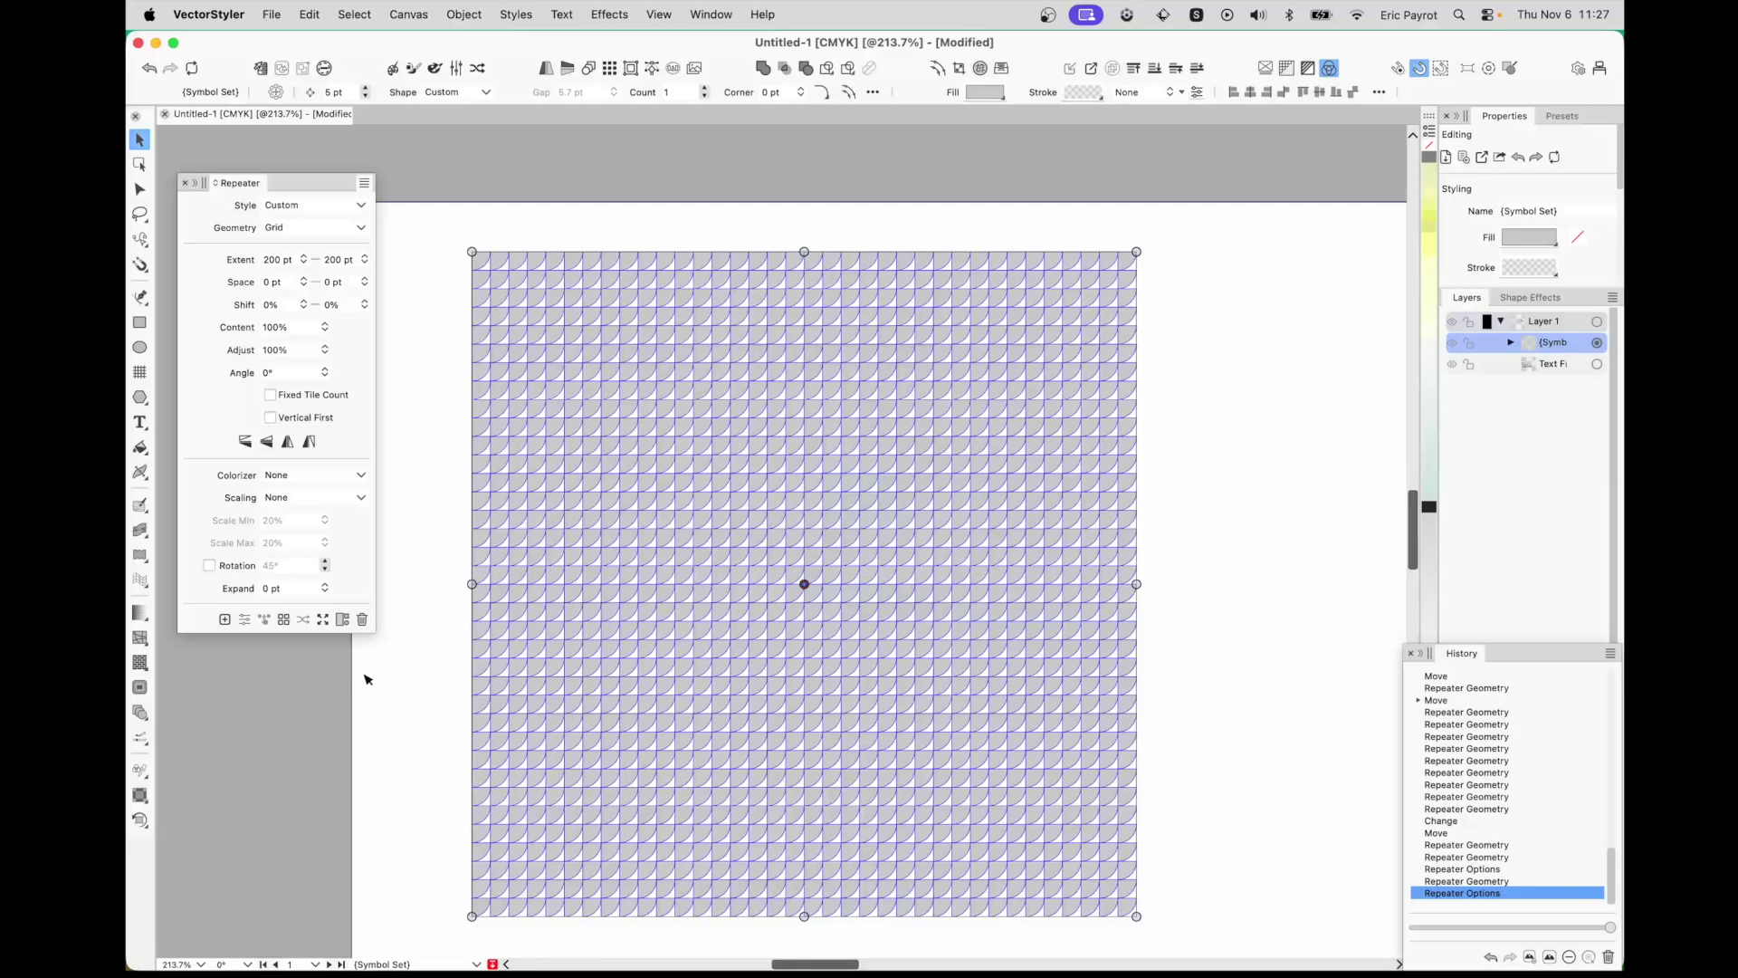
- Release the repeater and move the quarter circle near the page's upper-left corner
click(343, 620)
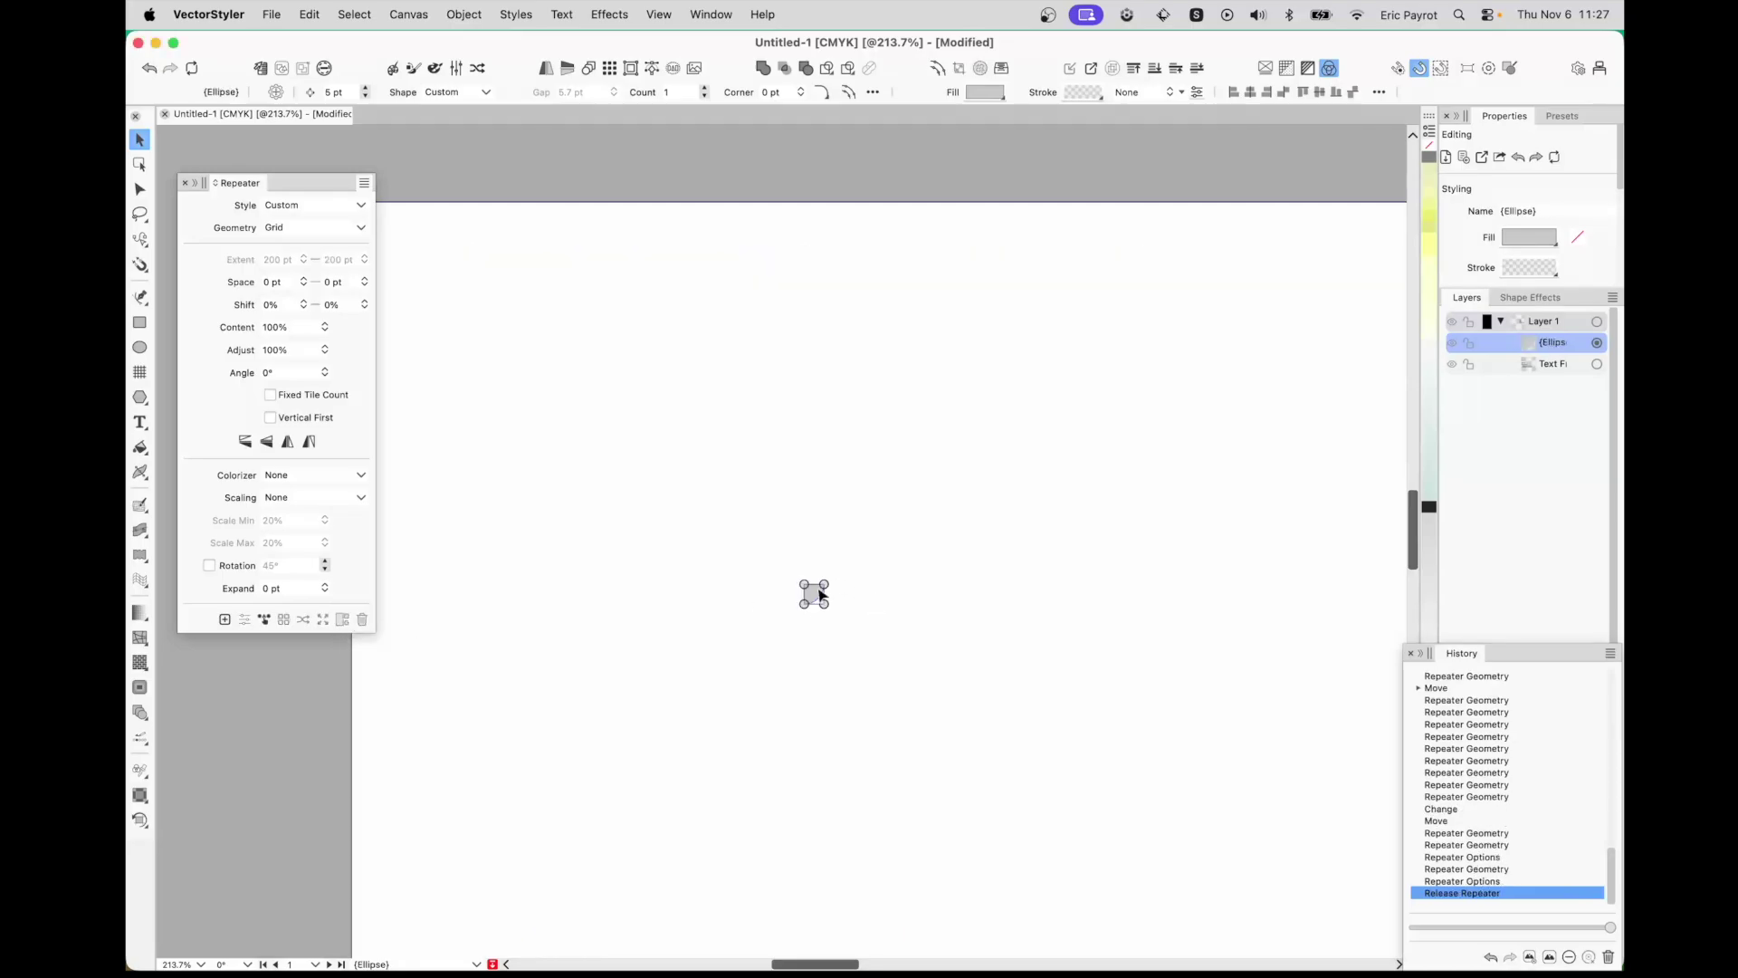
drag(809, 592, 455, 282)
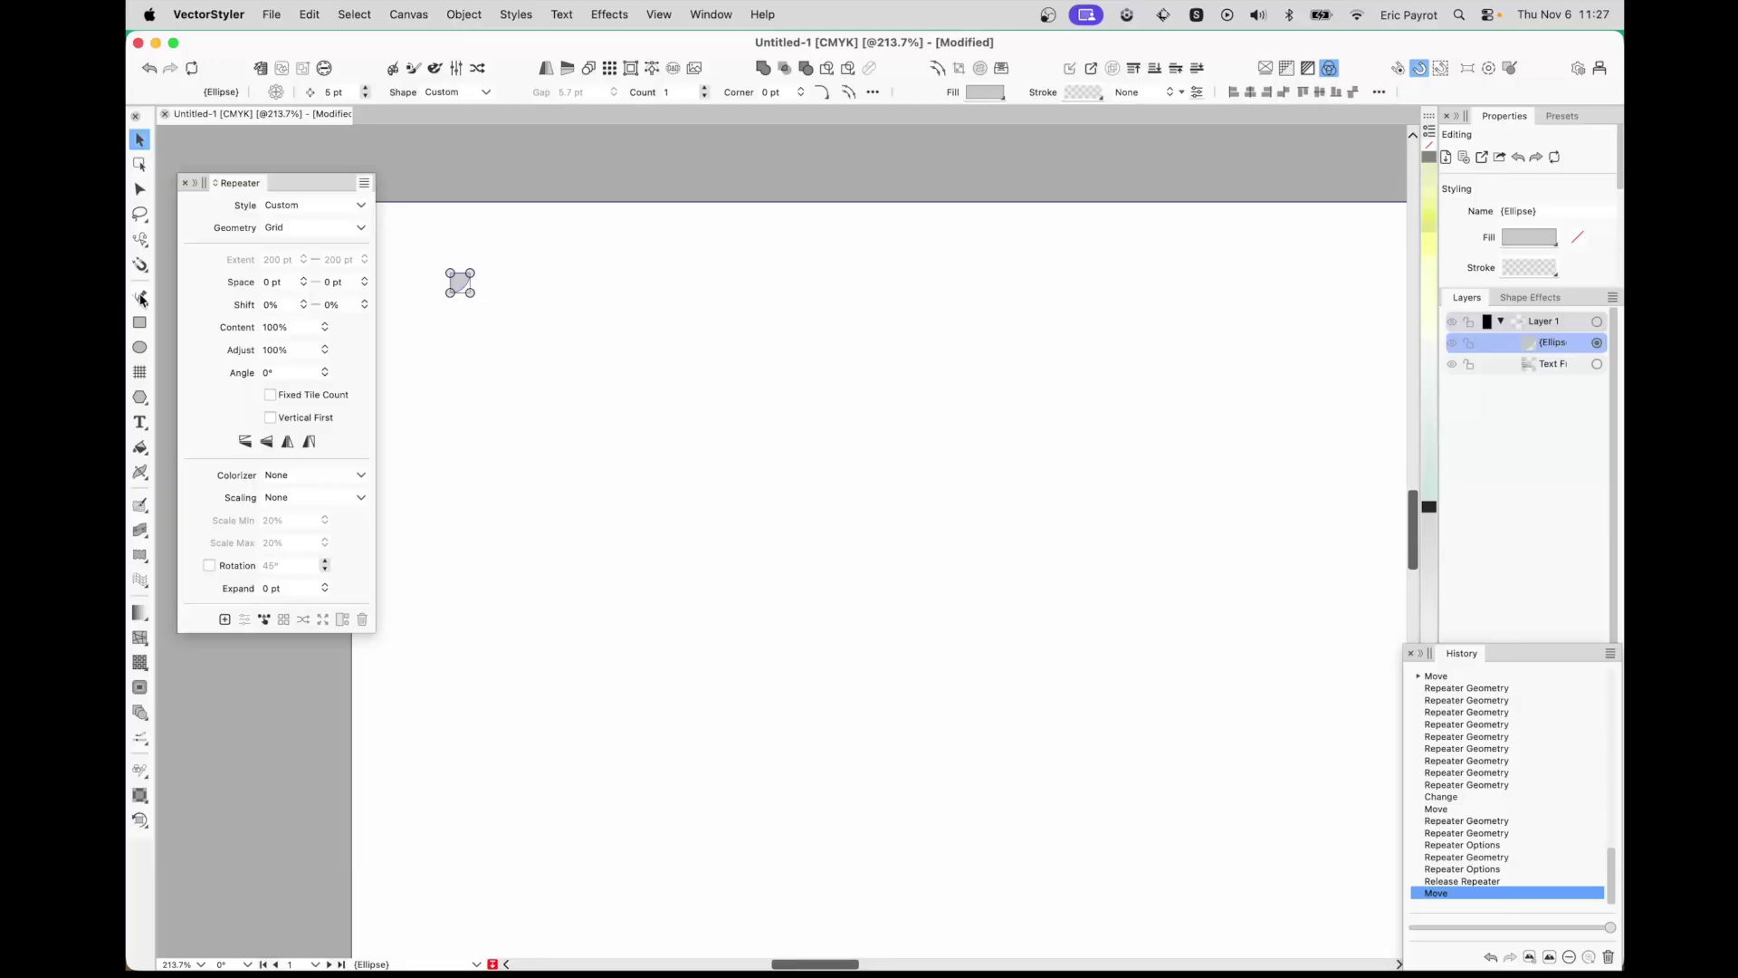
- Draw a closed freehand blob with an outline about 352 pt long, below and to the right of the quarter circle
drag(141, 299, 199, 303)
mouse_move(543, 444)
mouse_down()
mouse_move(539, 577)
mouse_move(586, 624)
mouse_move(649, 640)
mouse_move(909, 538)
mouse_move(912, 481)
mouse_move(871, 452)
mouse_move(830, 466)
mouse_move(761, 420)
mouse_move(730, 351)
mouse_move(662, 340)
mouse_move(662, 459)
mouse_move(546, 441)
mouse_up()
click(546, 441)
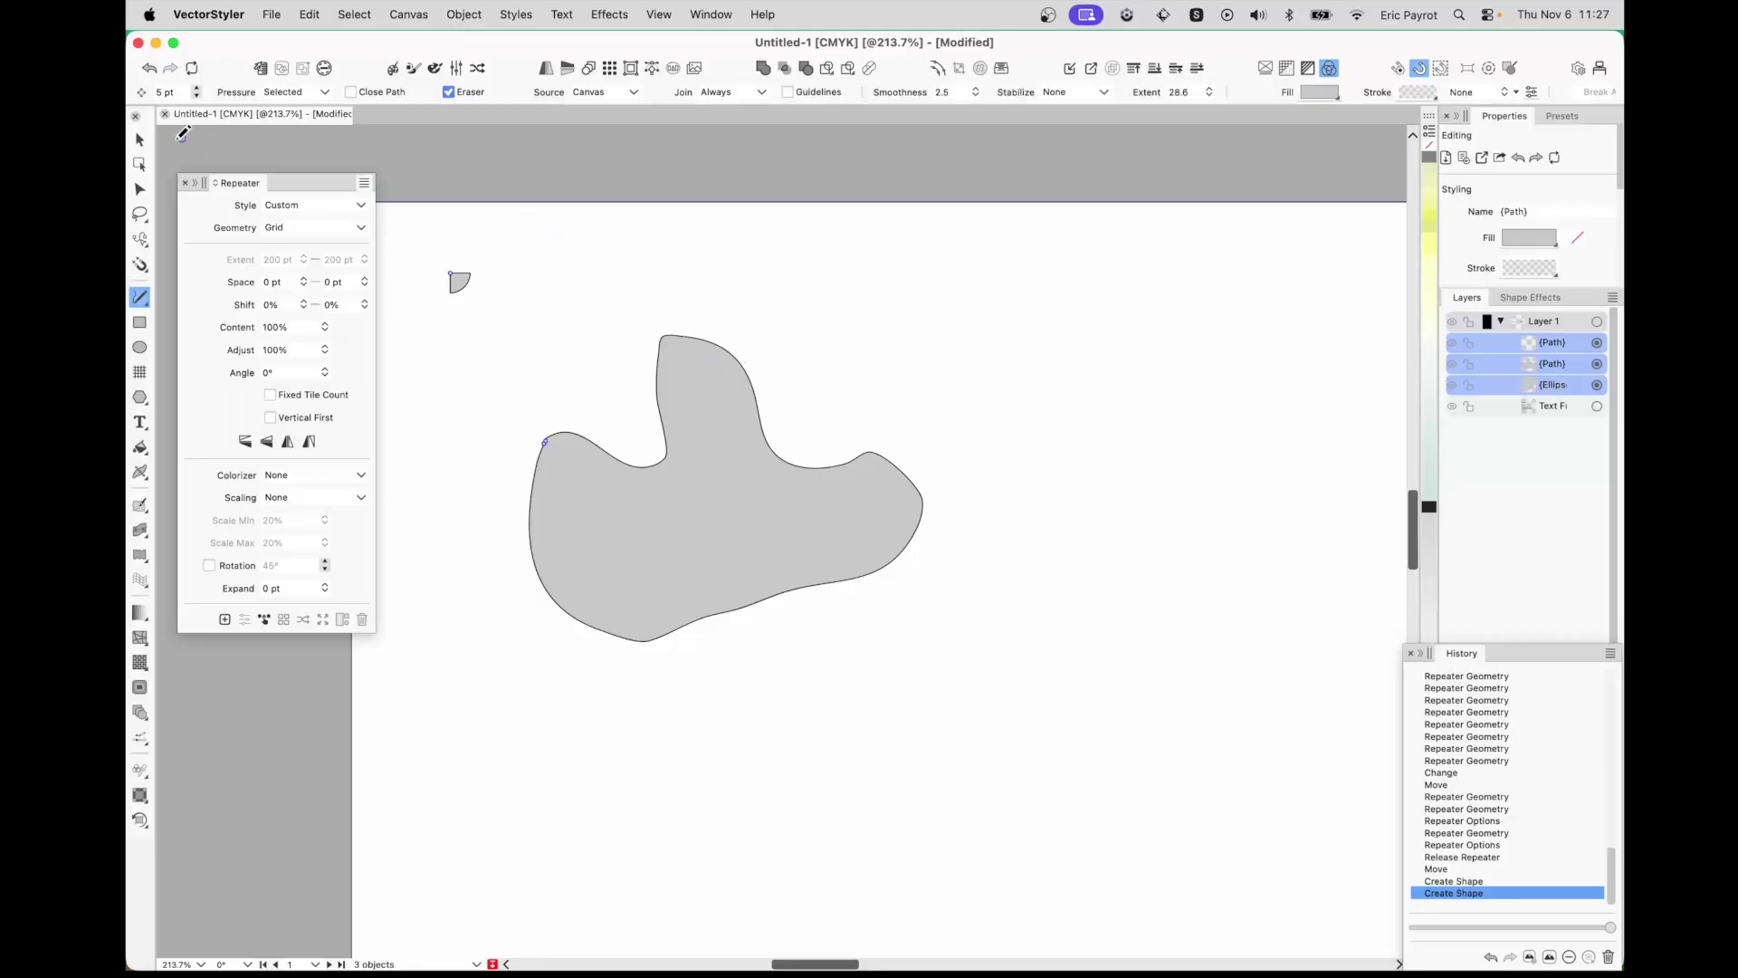
- Set the repeater's Create Mode to Create in Largest Object
click(141, 143)
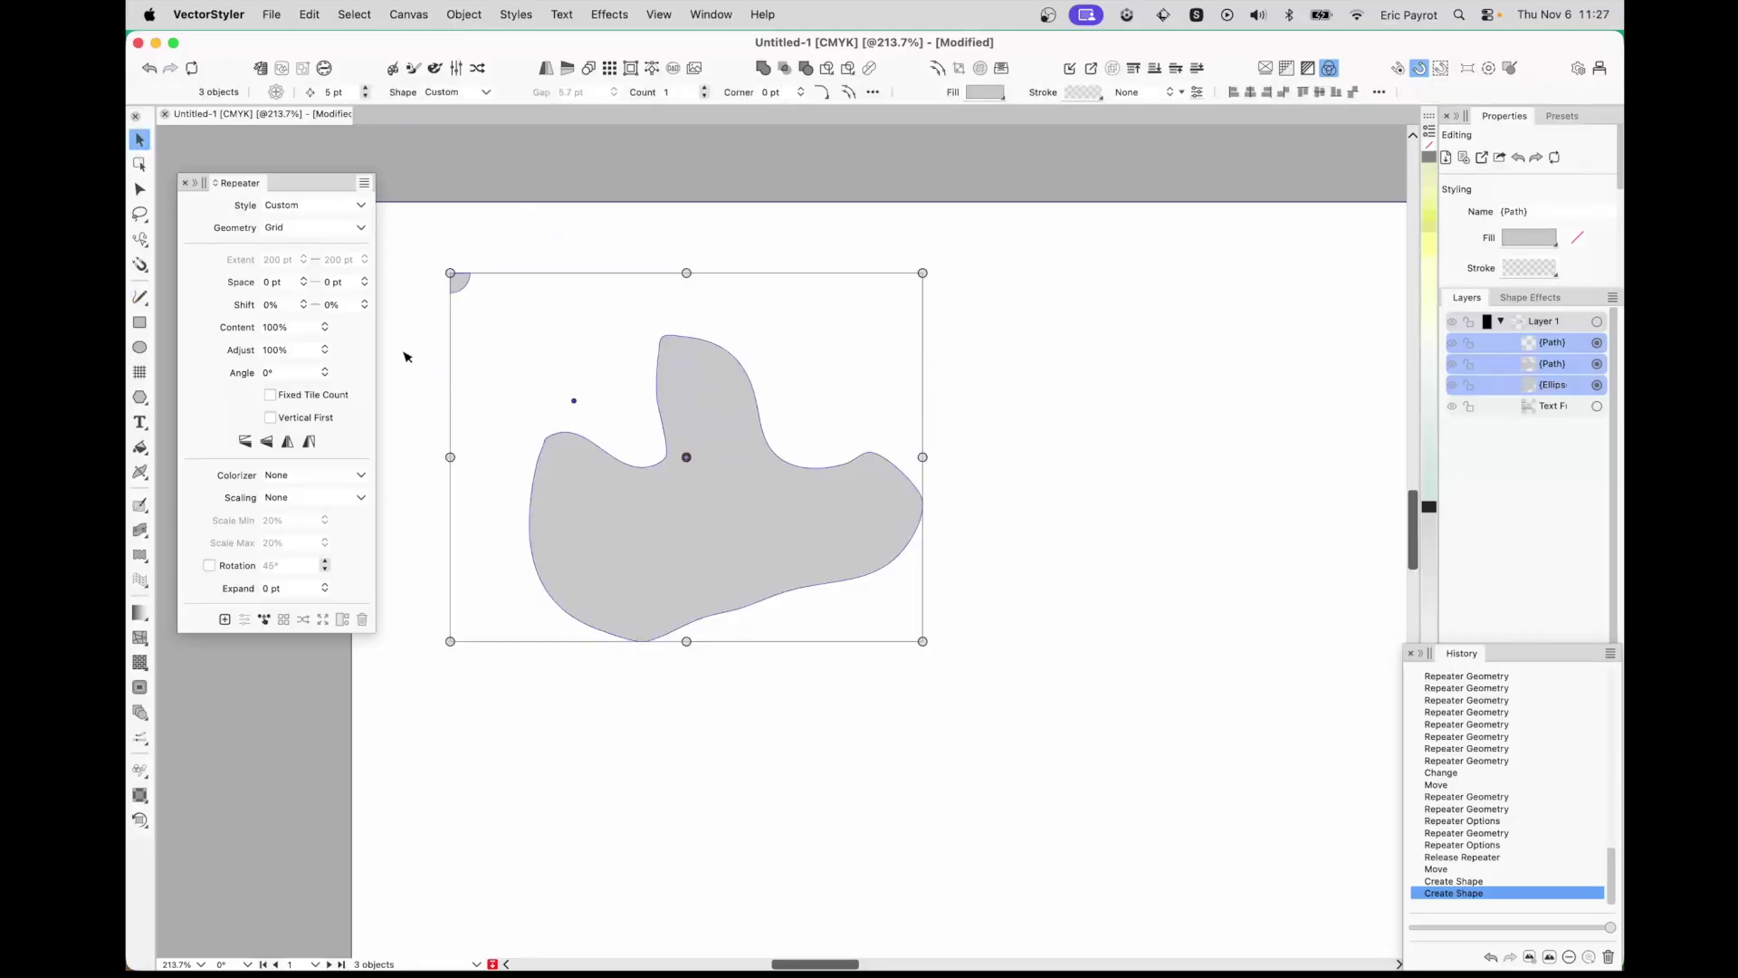
click(306, 186)
click(367, 186)
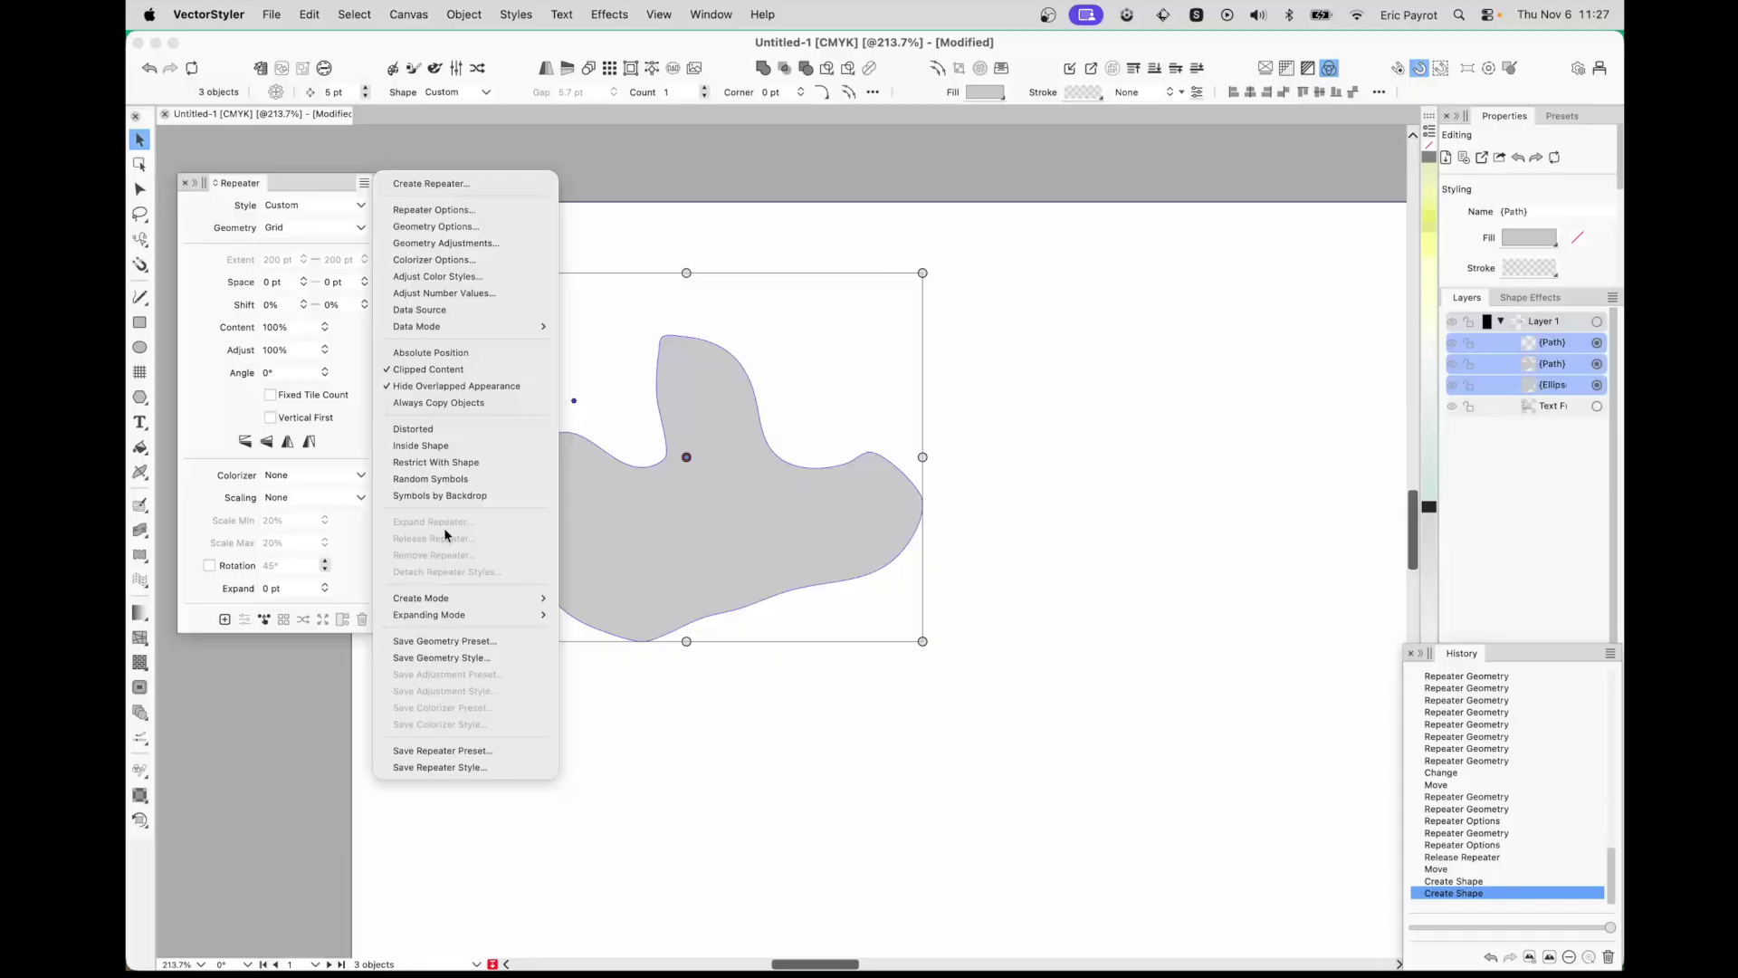
mouse_move(442, 610)
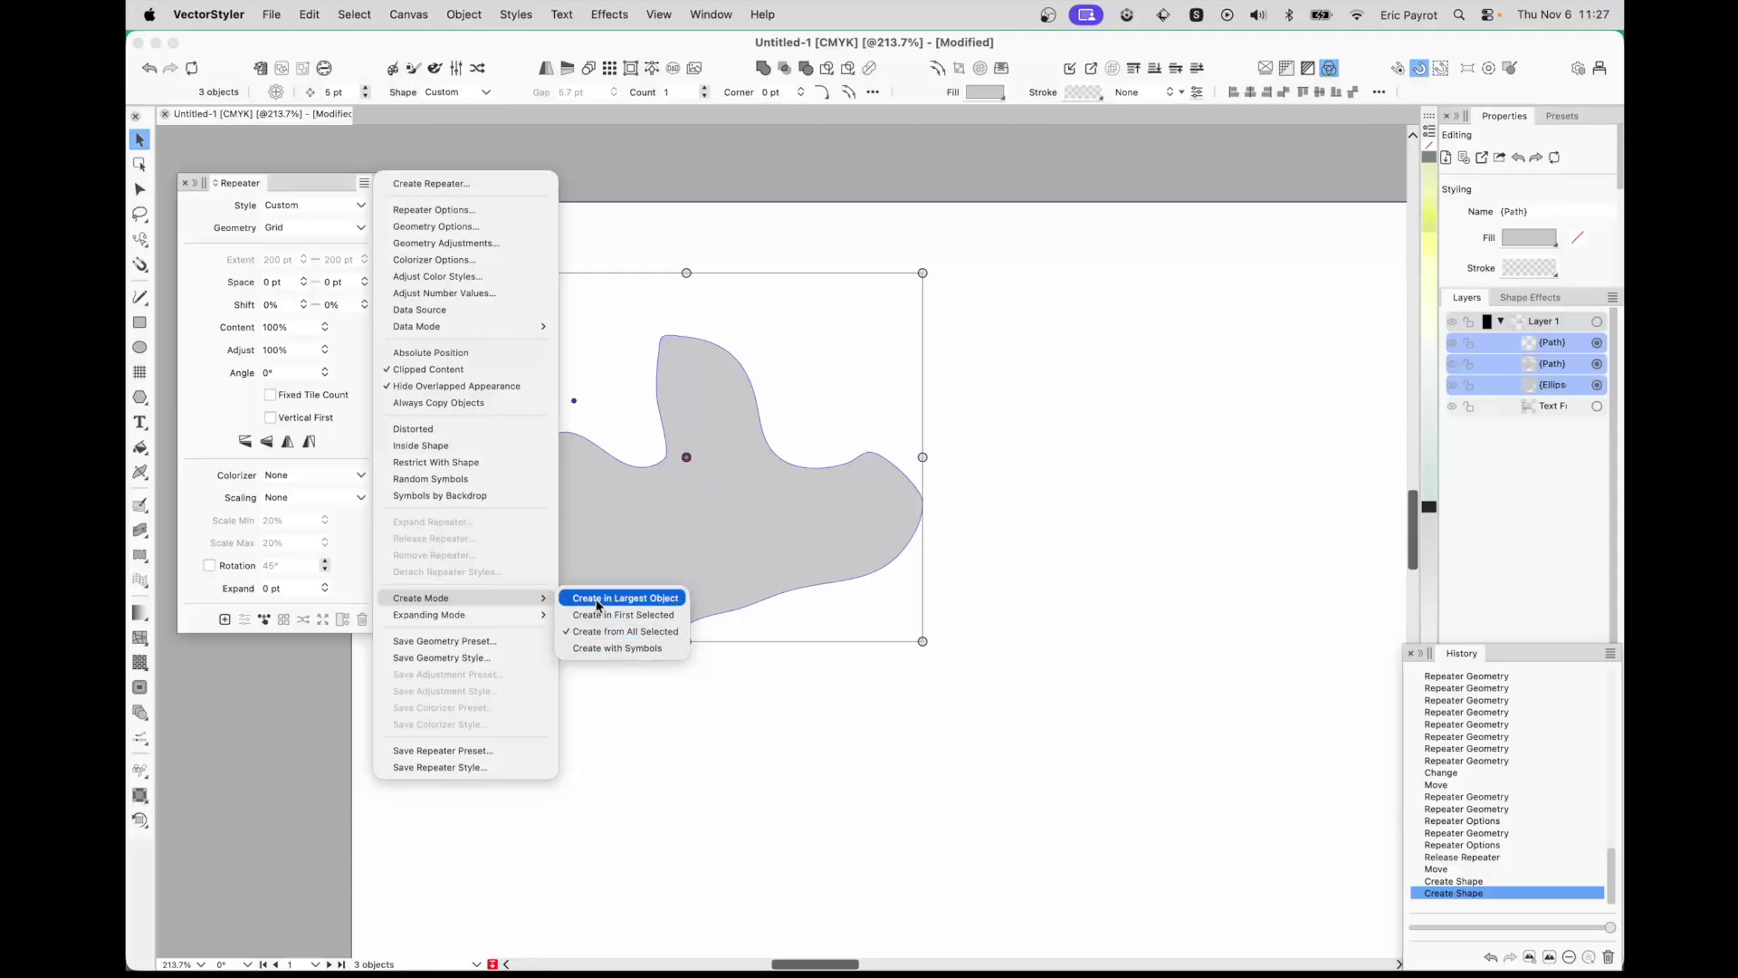
click(645, 605)
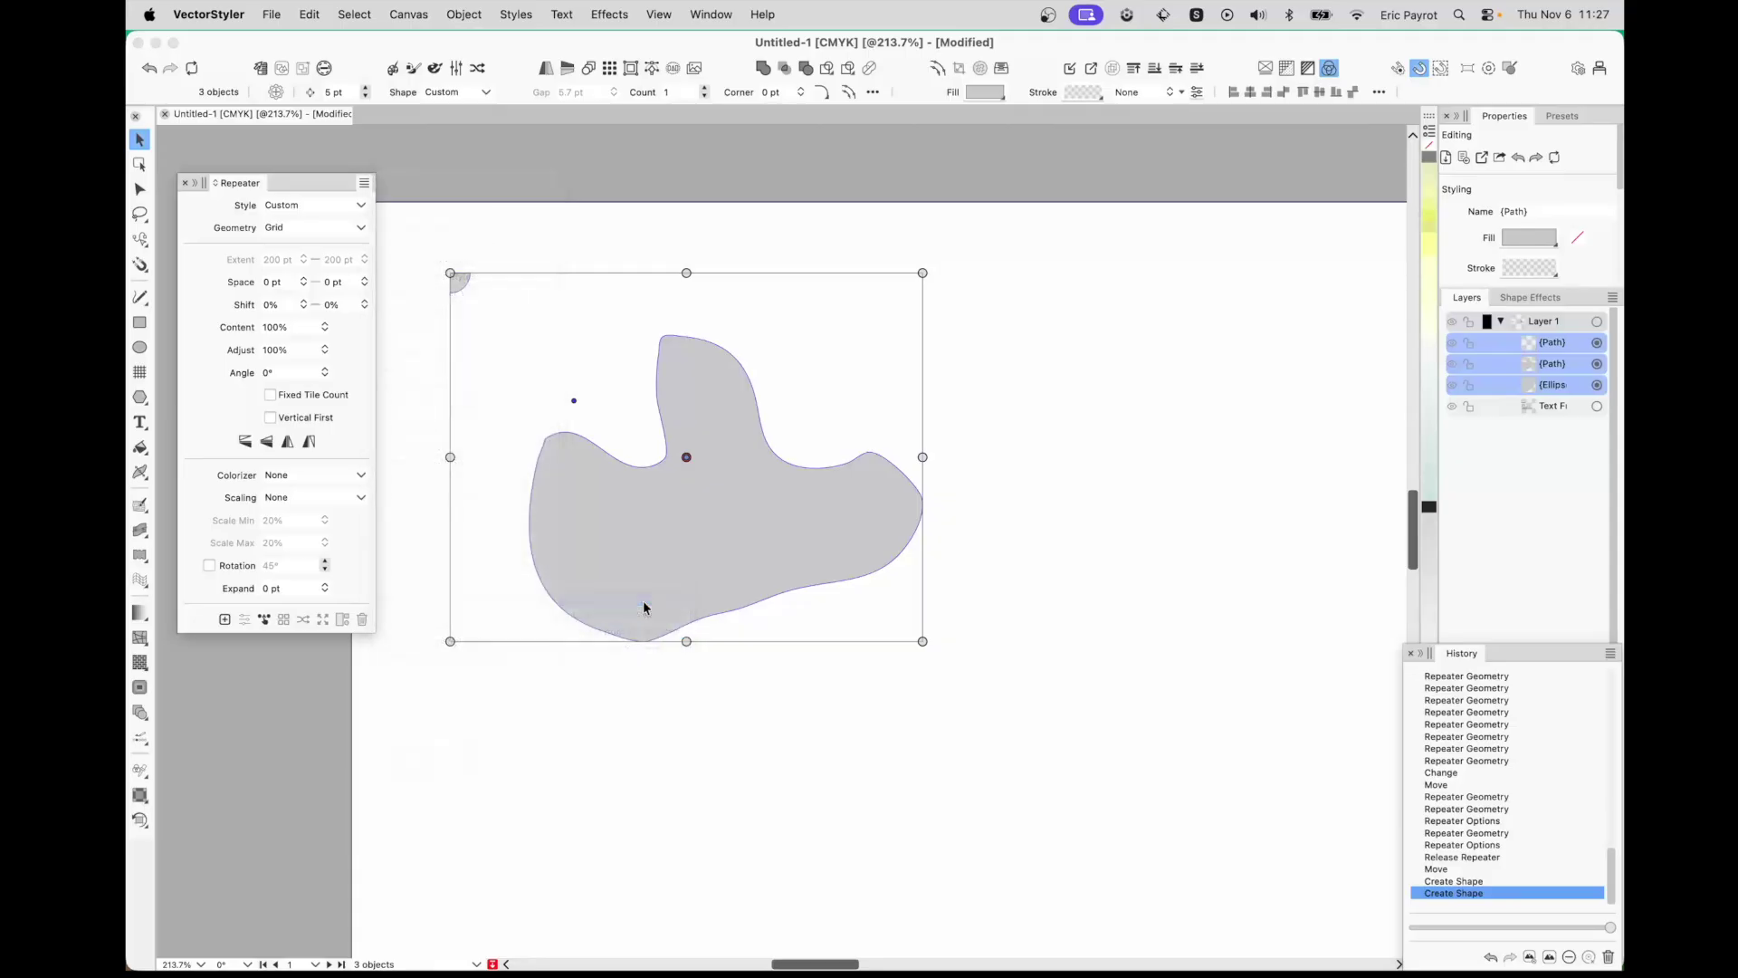
- Select the quarter circle together with the freehand blob, and create a grid repeater inside the blob
click(672, 735)
drag(416, 222, 996, 690)
click(226, 621)
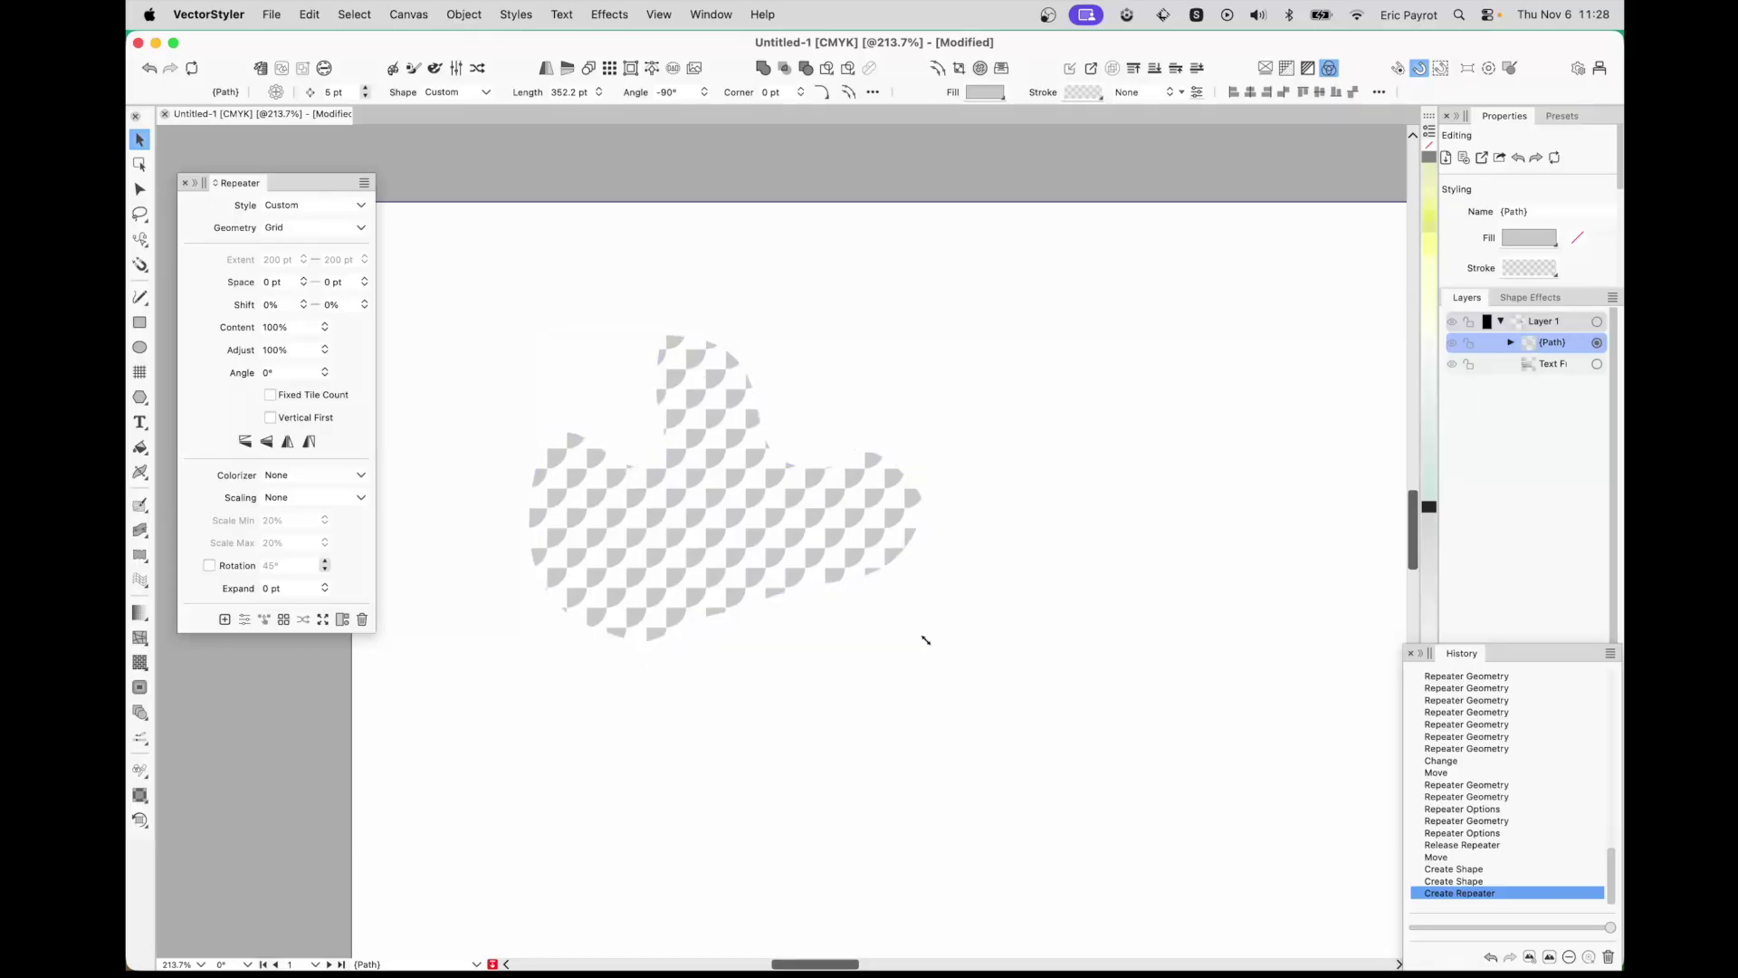
- Switch the blob repeater's geometry to Random and reduce its Radius to 5 pt
click(361, 229)
click(313, 225)
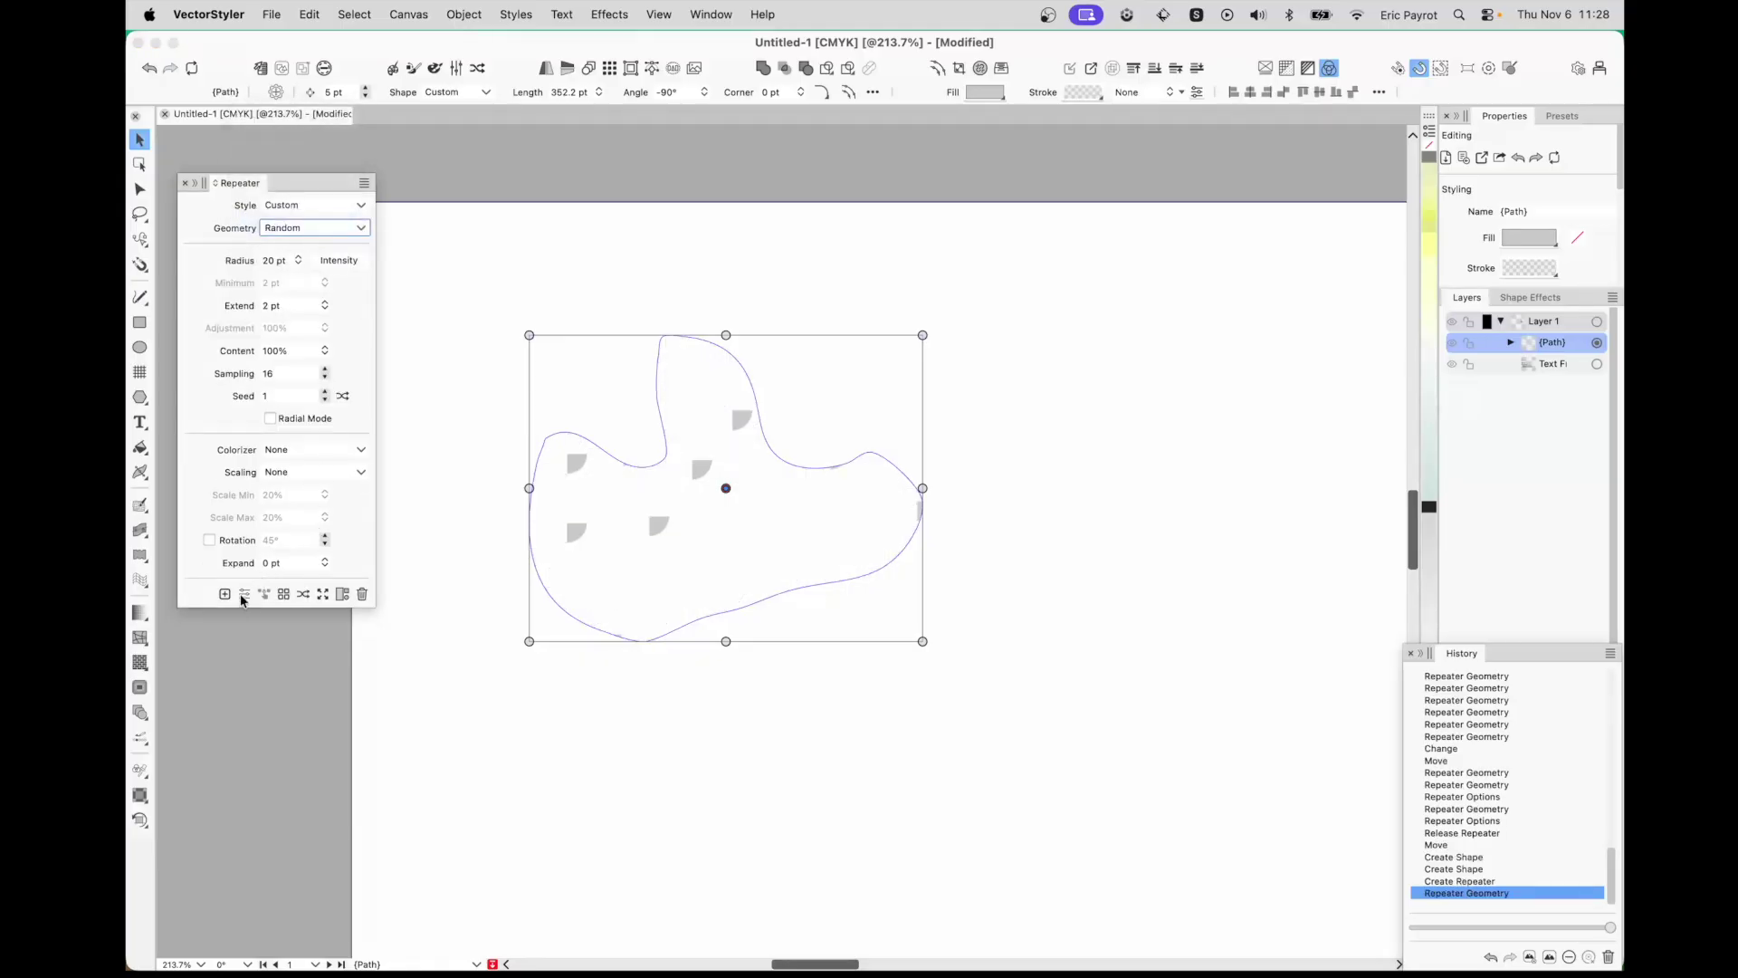
click(236, 264)
drag(234, 264, 241, 294)
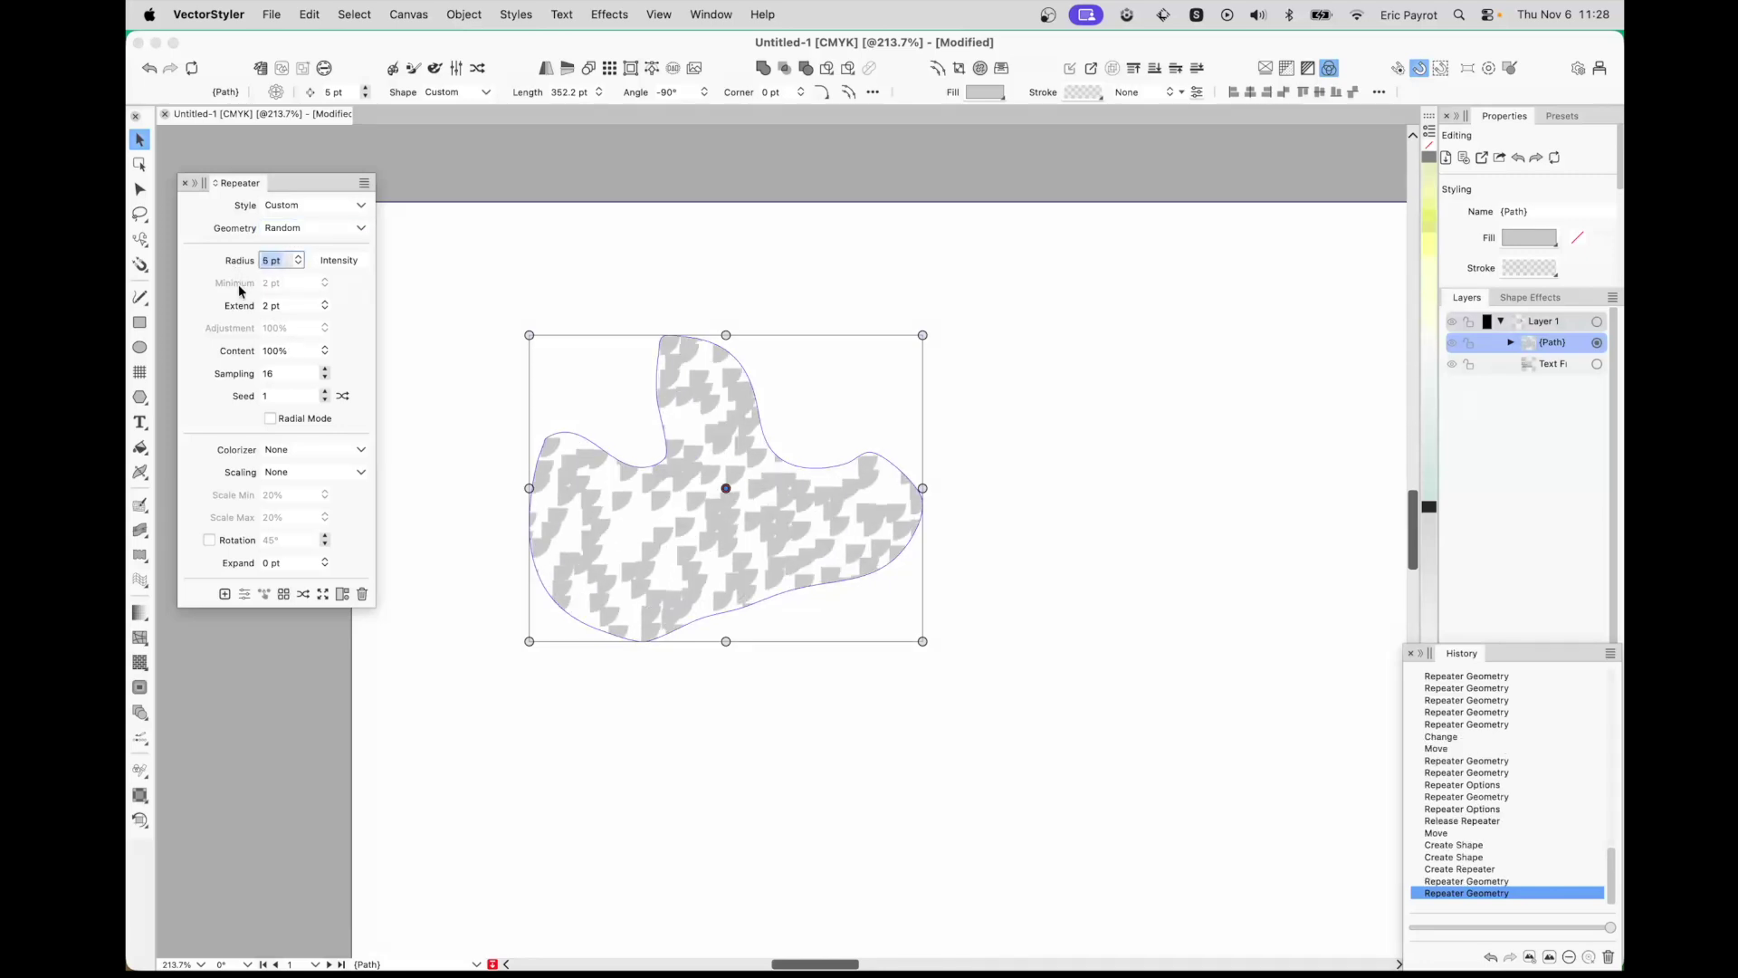
- Add an adjustment to the blob repeater, with scaling from 37% to 100% and a rotation of 85°
click(244, 596)
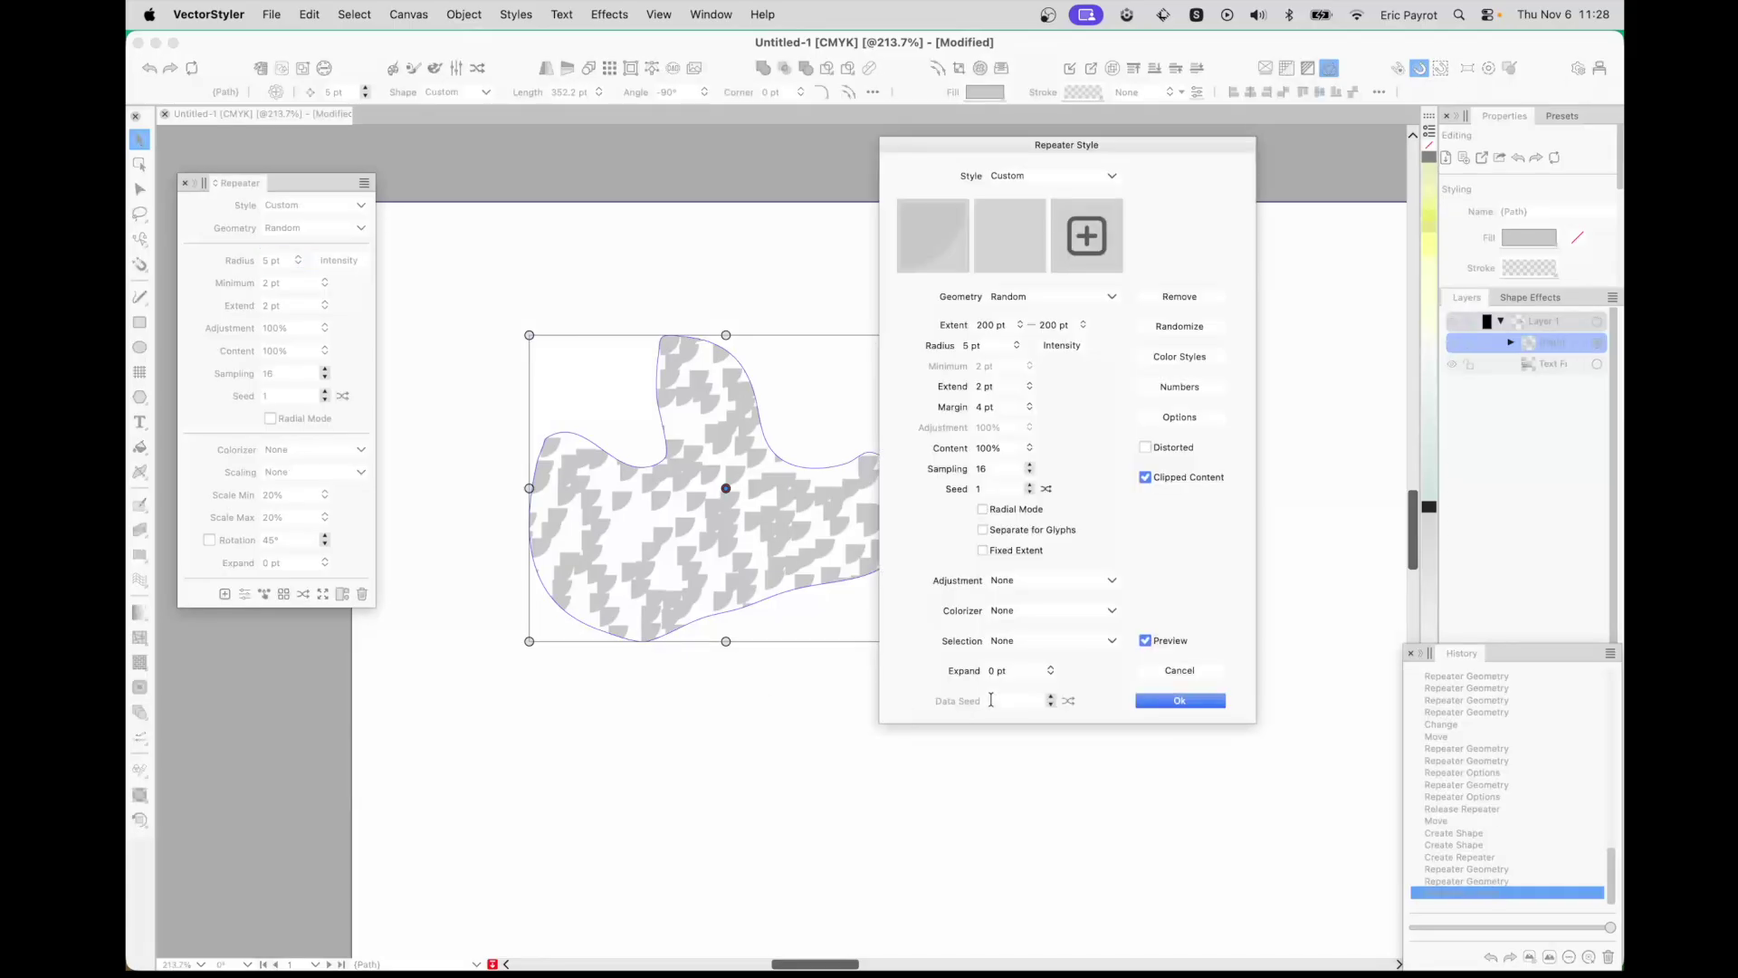
click(1023, 584)
click(1015, 612)
click(1175, 703)
- Widen the blob until its outline is about 396 pt long, and move it slightly up and to the left
drag(923, 488, 1010, 482)
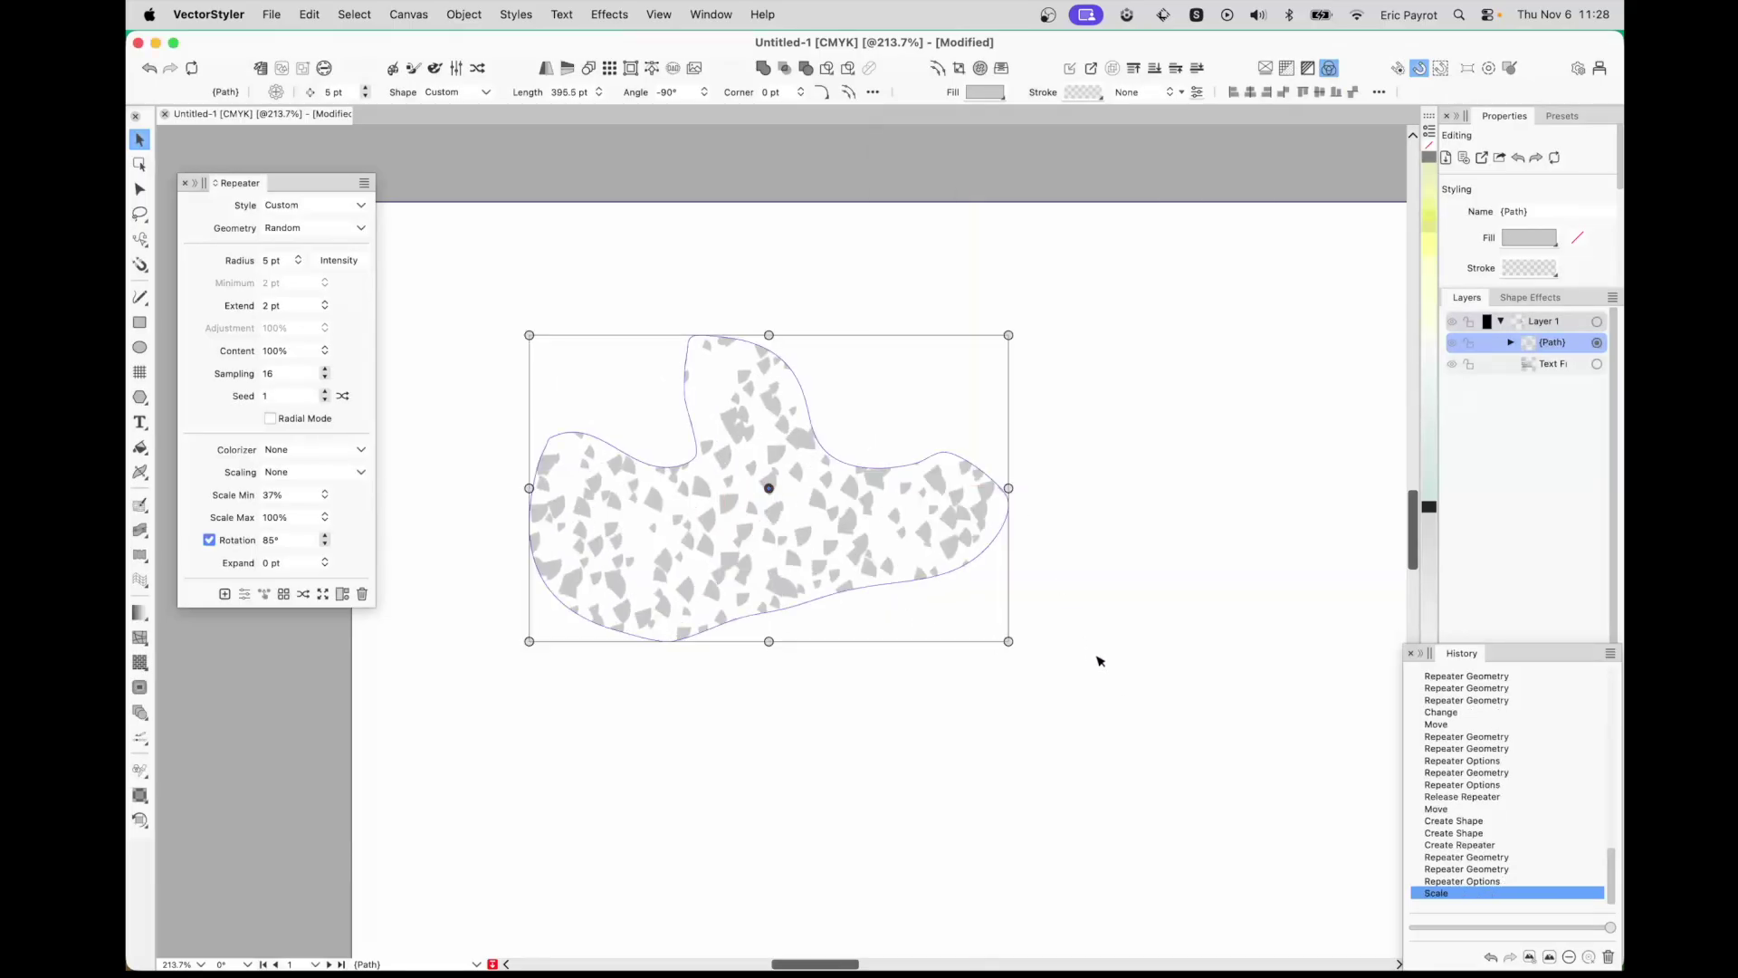
click(1102, 662)
drag(779, 535, 724, 499)
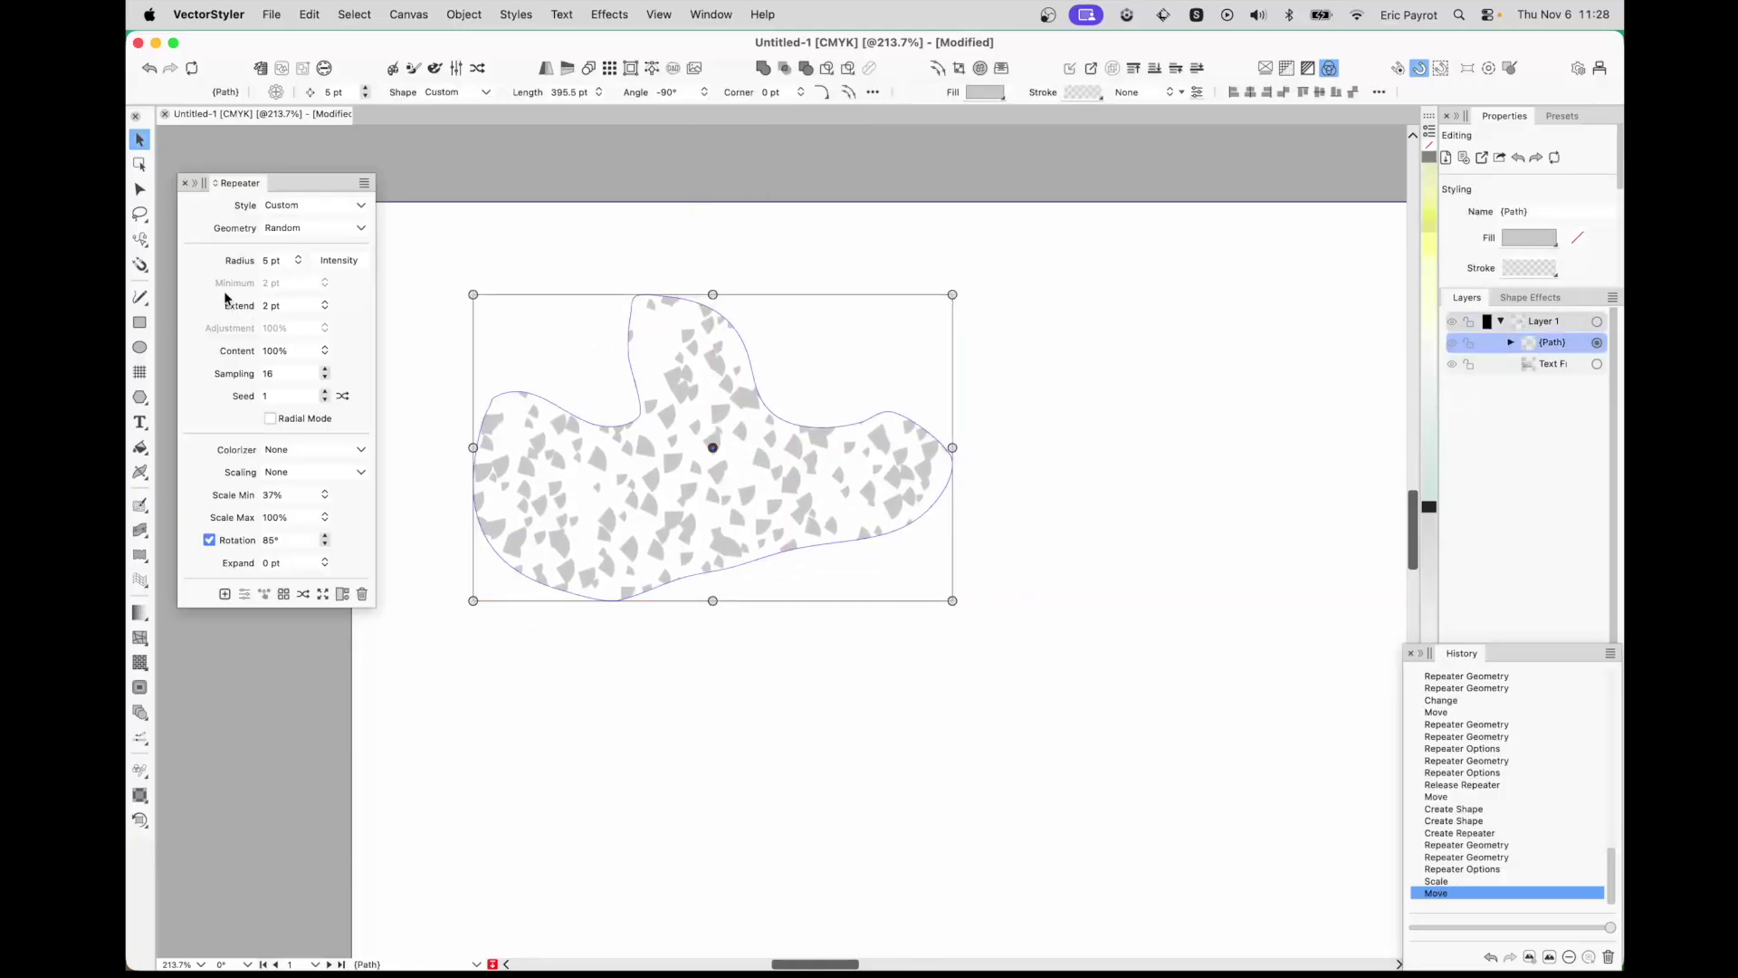
- Set the repeater's Content to 67.5%, Radius to 3 pt and Extend to 1 pt
drag(236, 353, 241, 416)
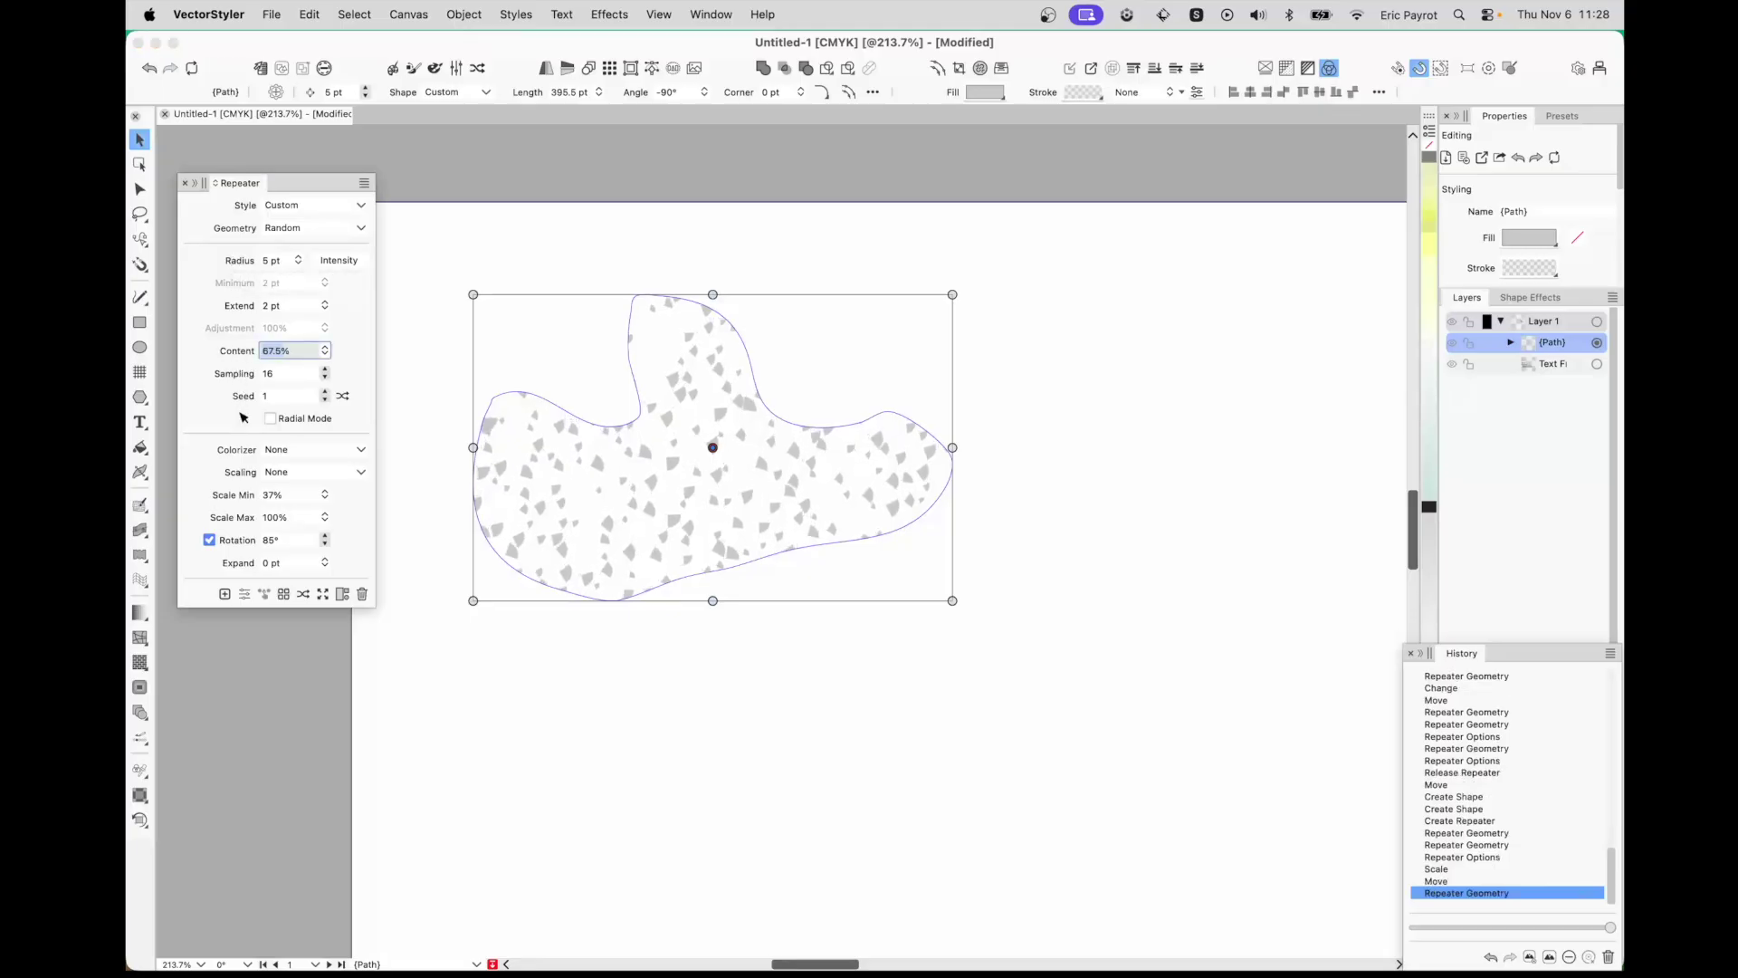
drag(239, 261, 243, 309)
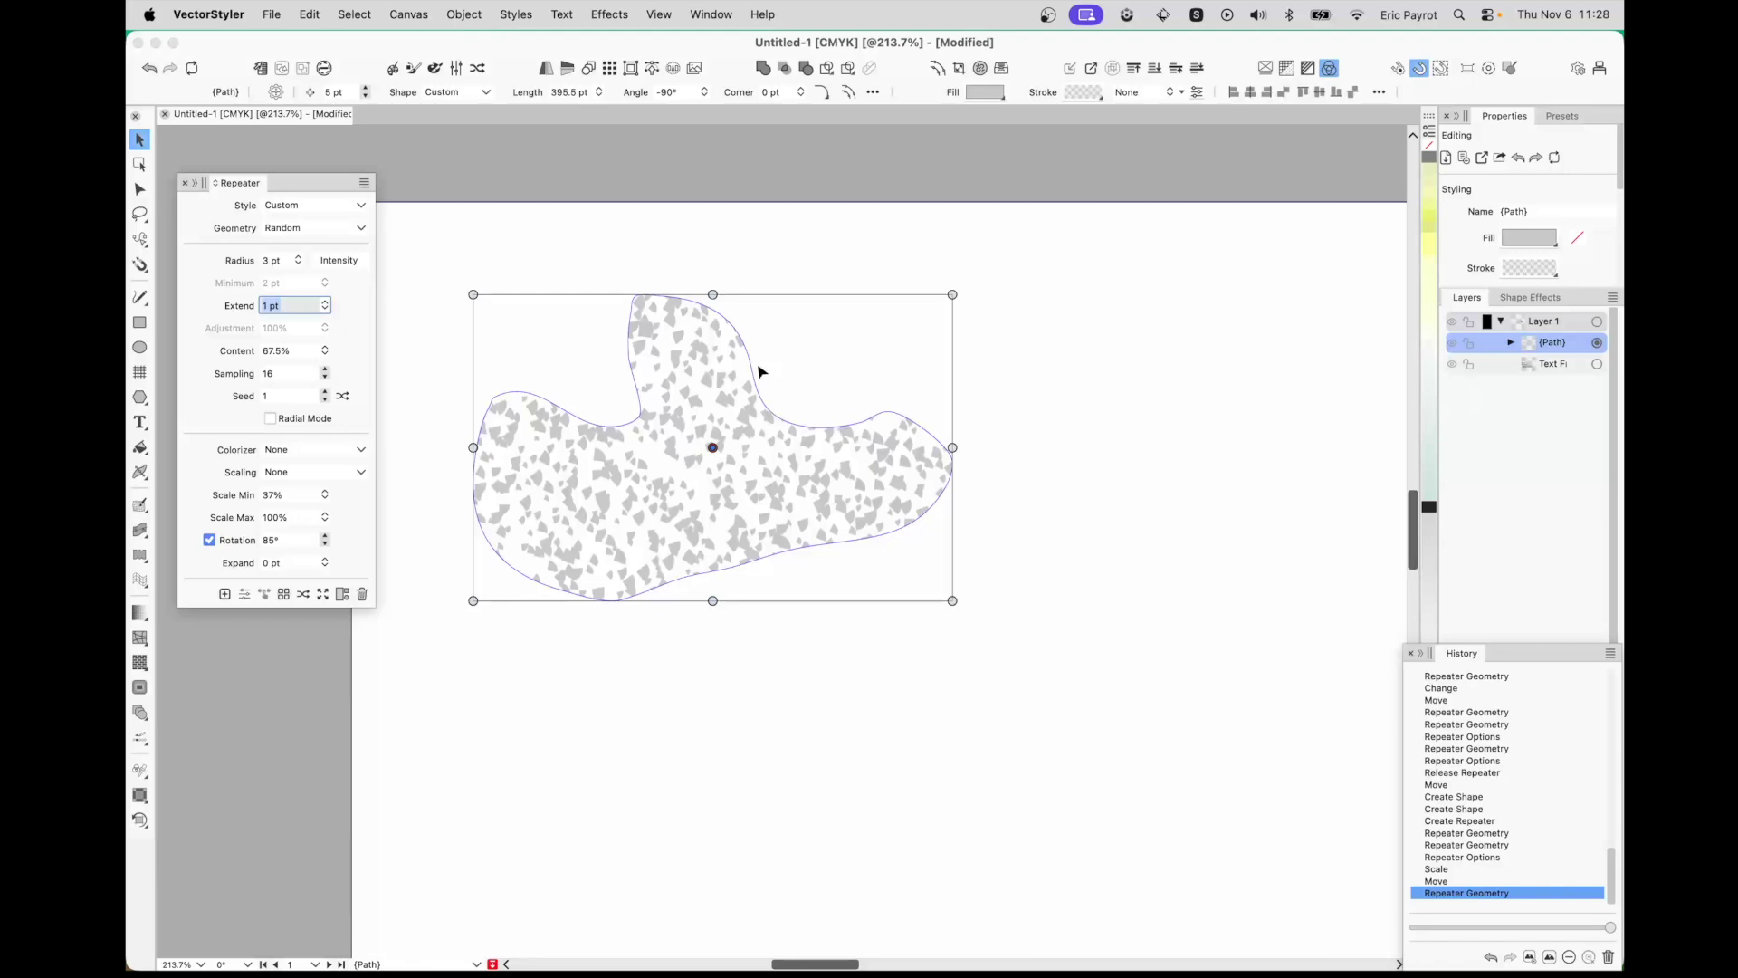
- Turn off Clipped Content for the blob repeater, and move it a little up and to the right
scroll(671, 371, up, 5)
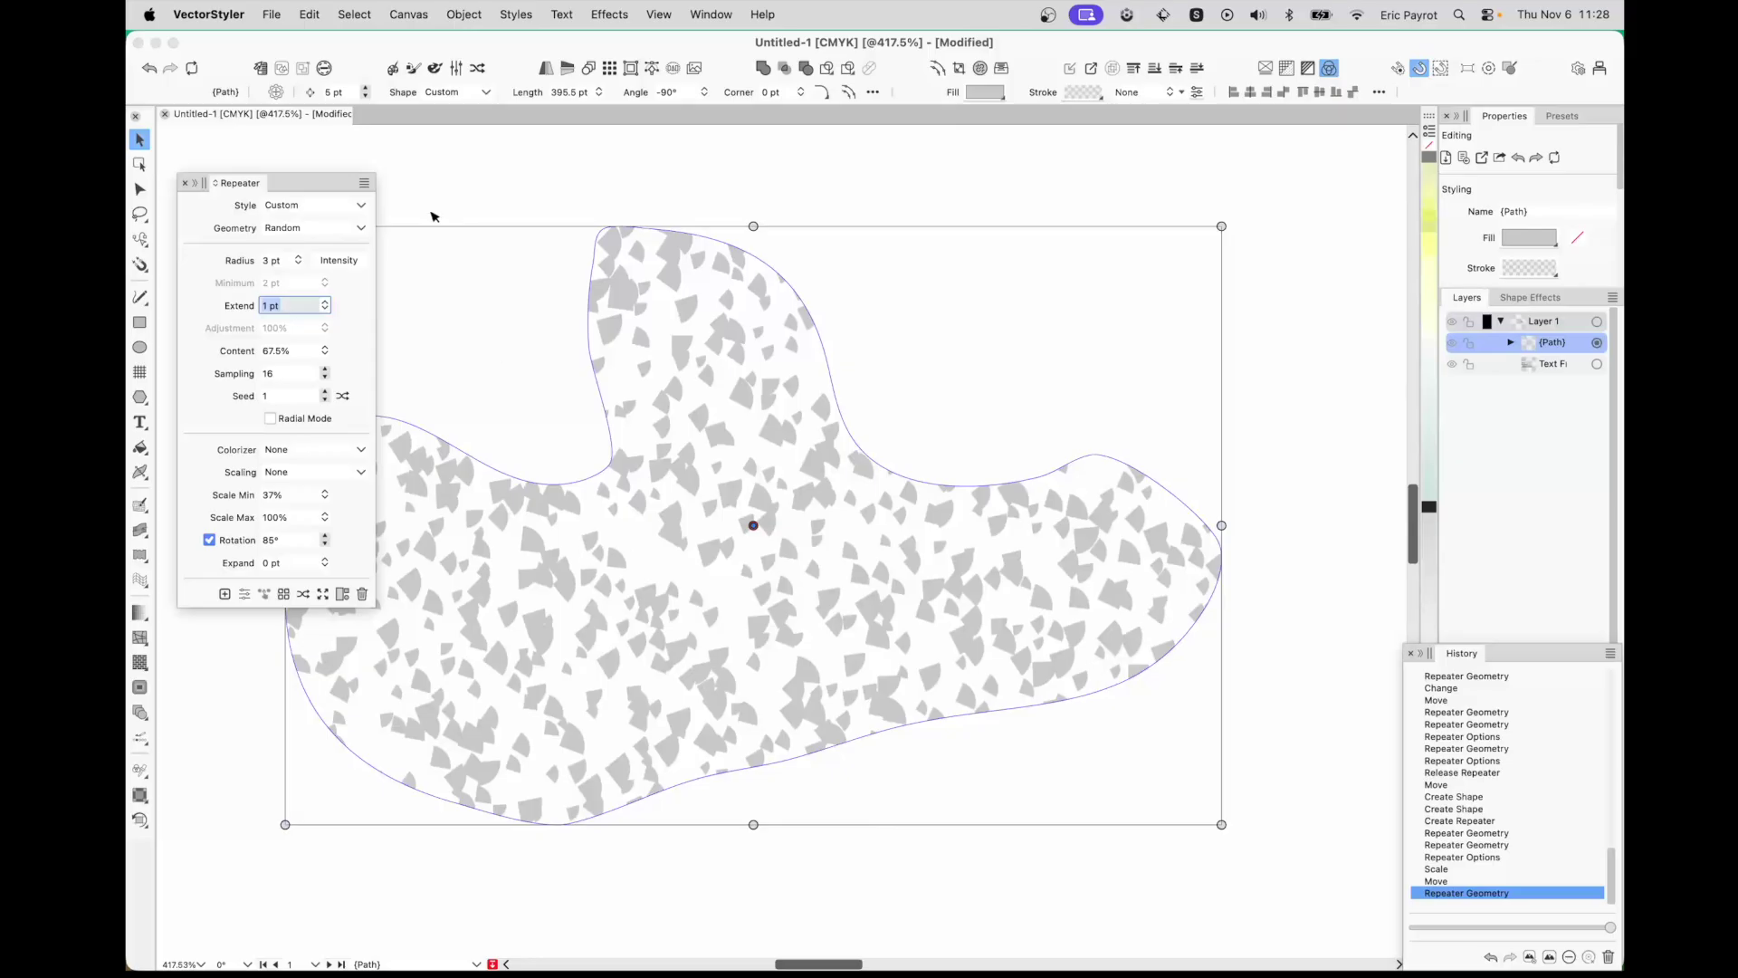
click(364, 183)
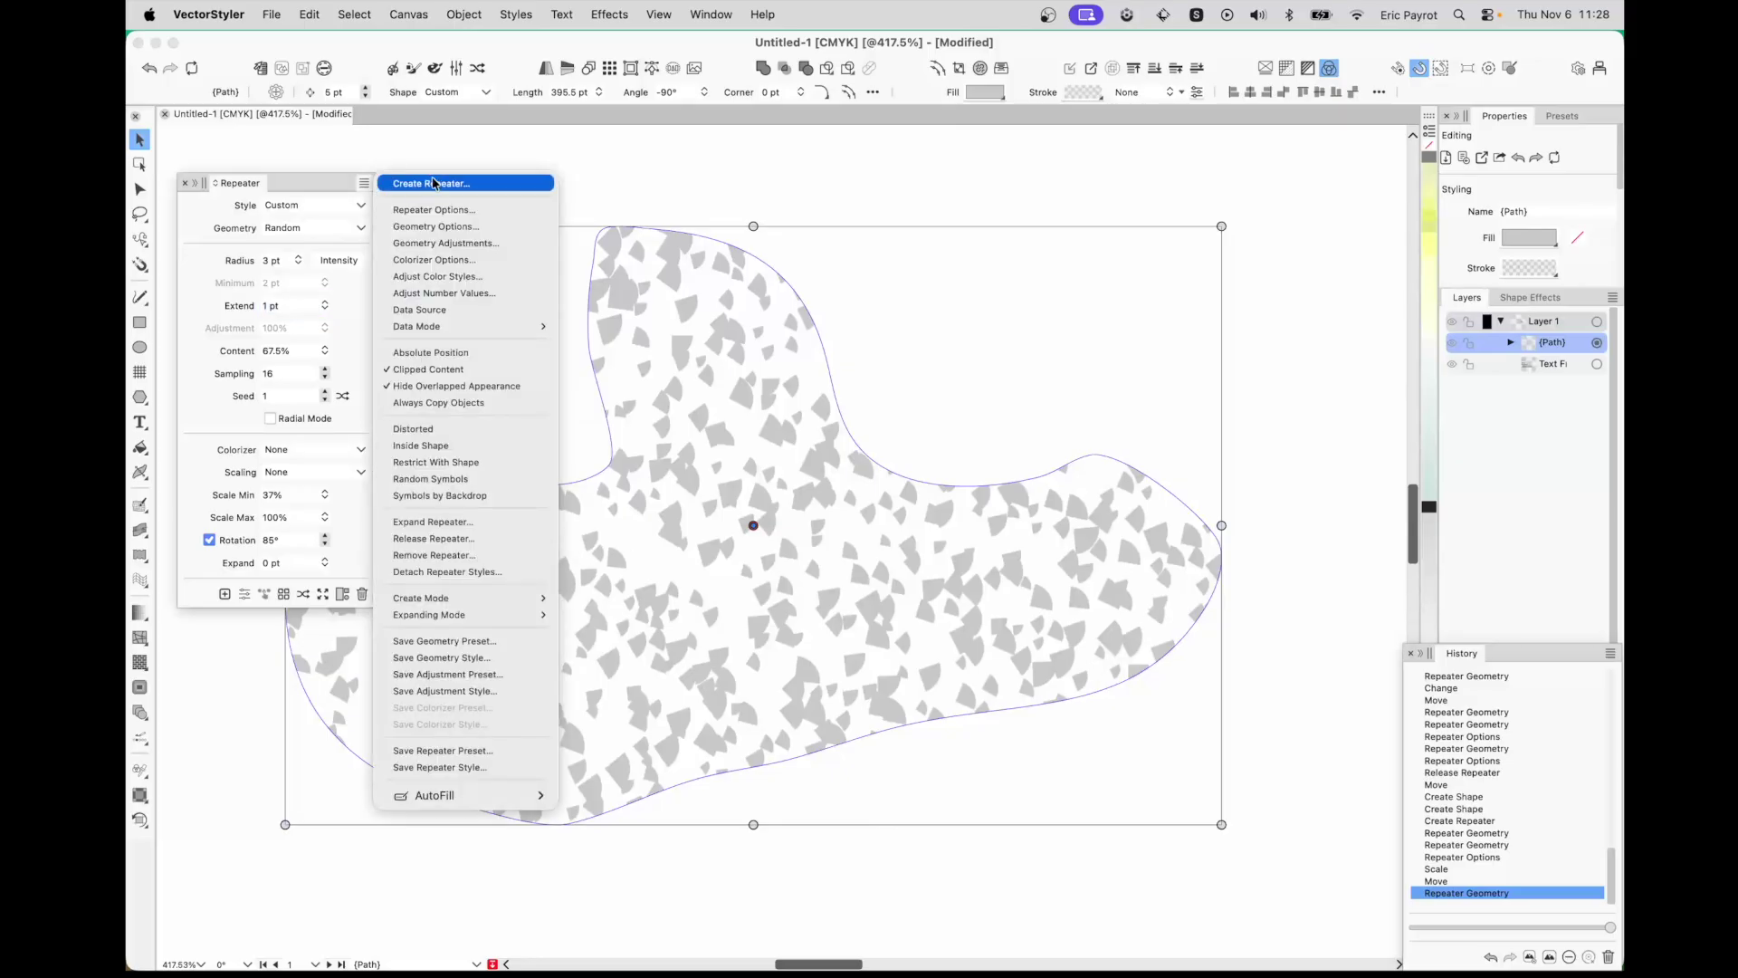
click(438, 369)
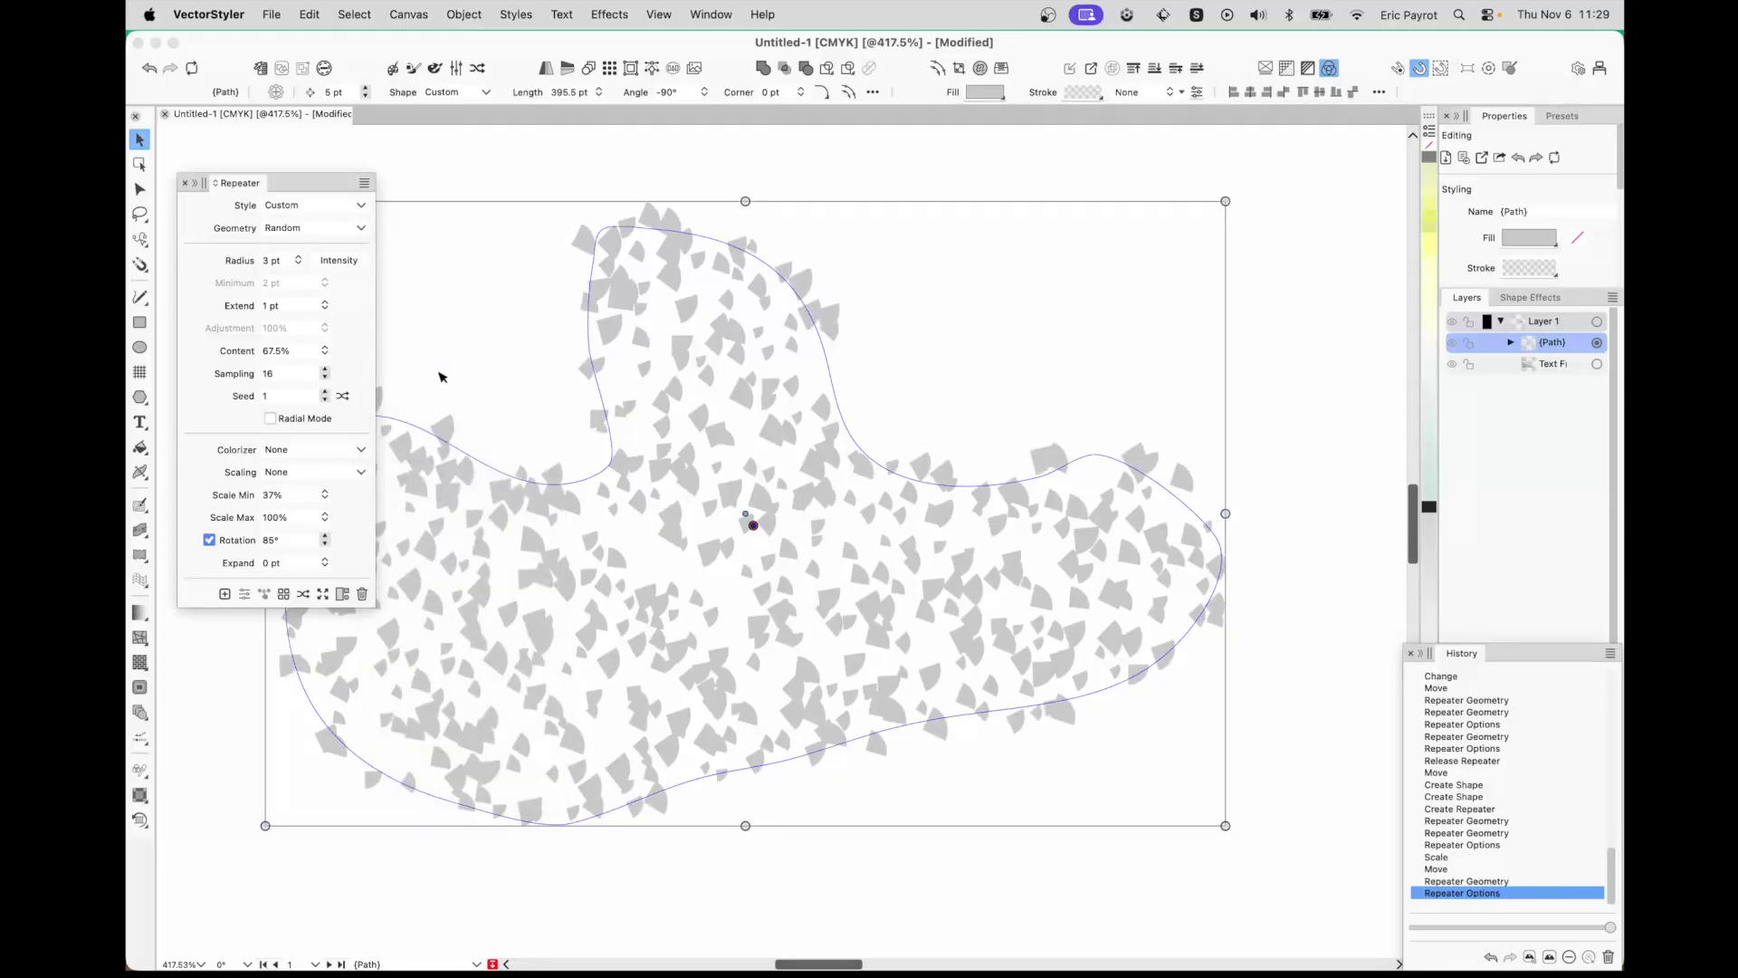
click(970, 327)
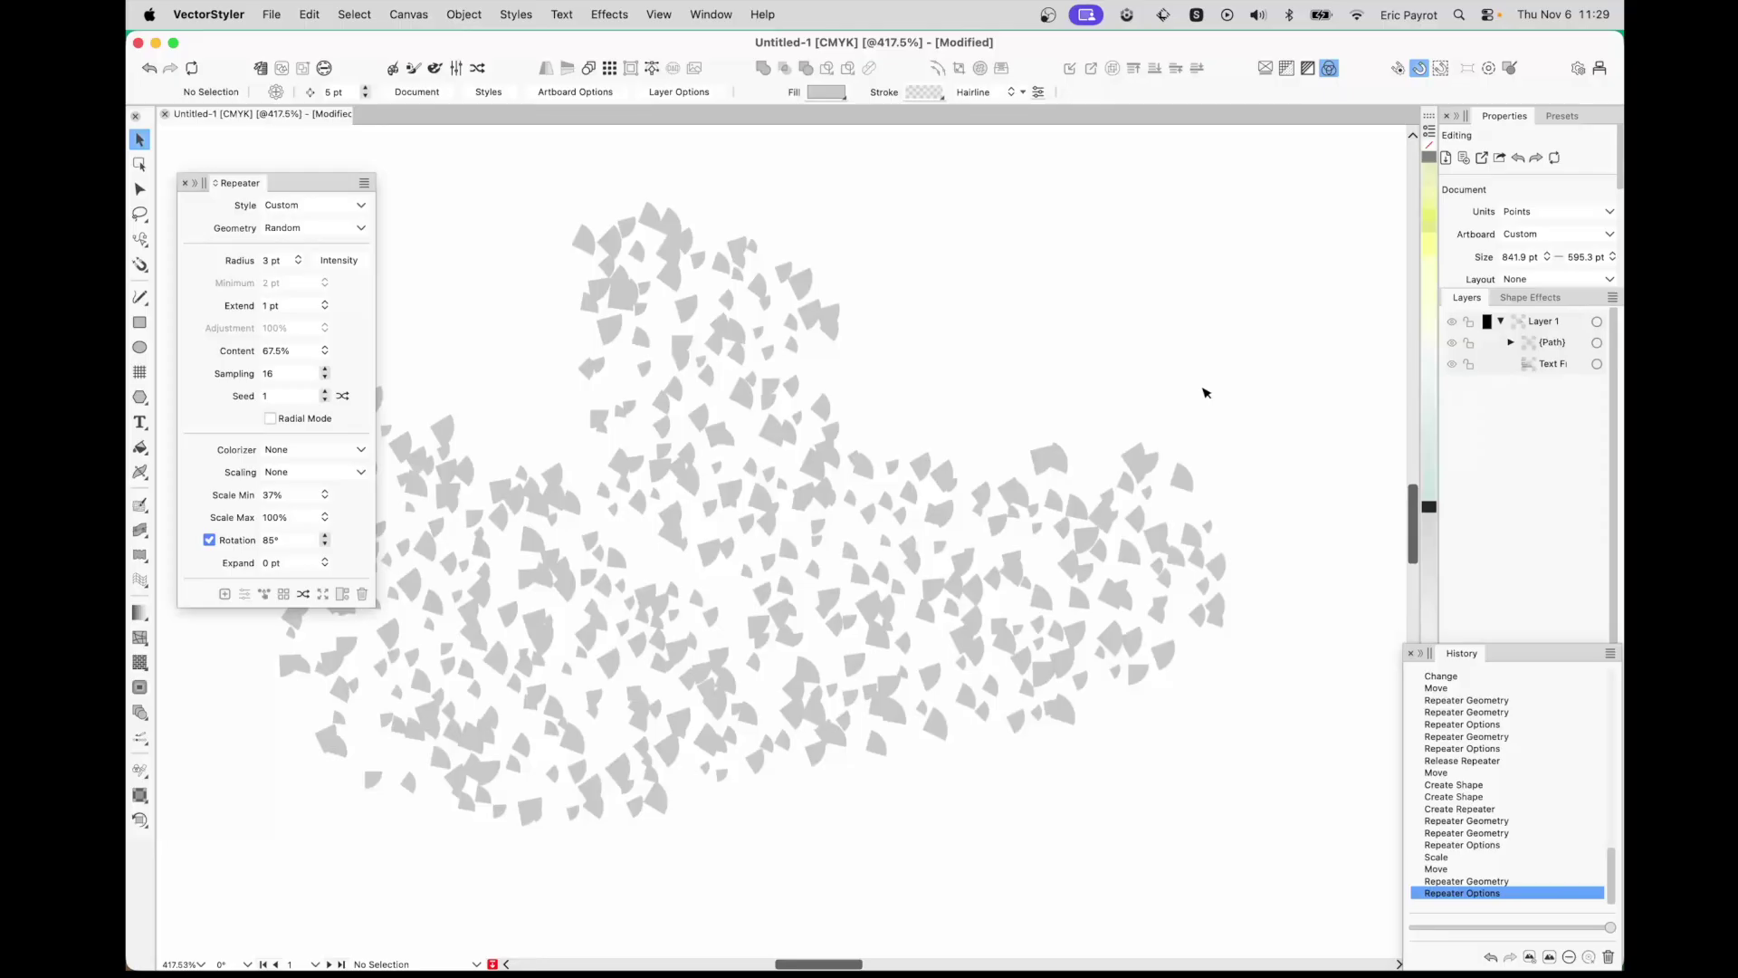
drag(670, 532, 780, 500)
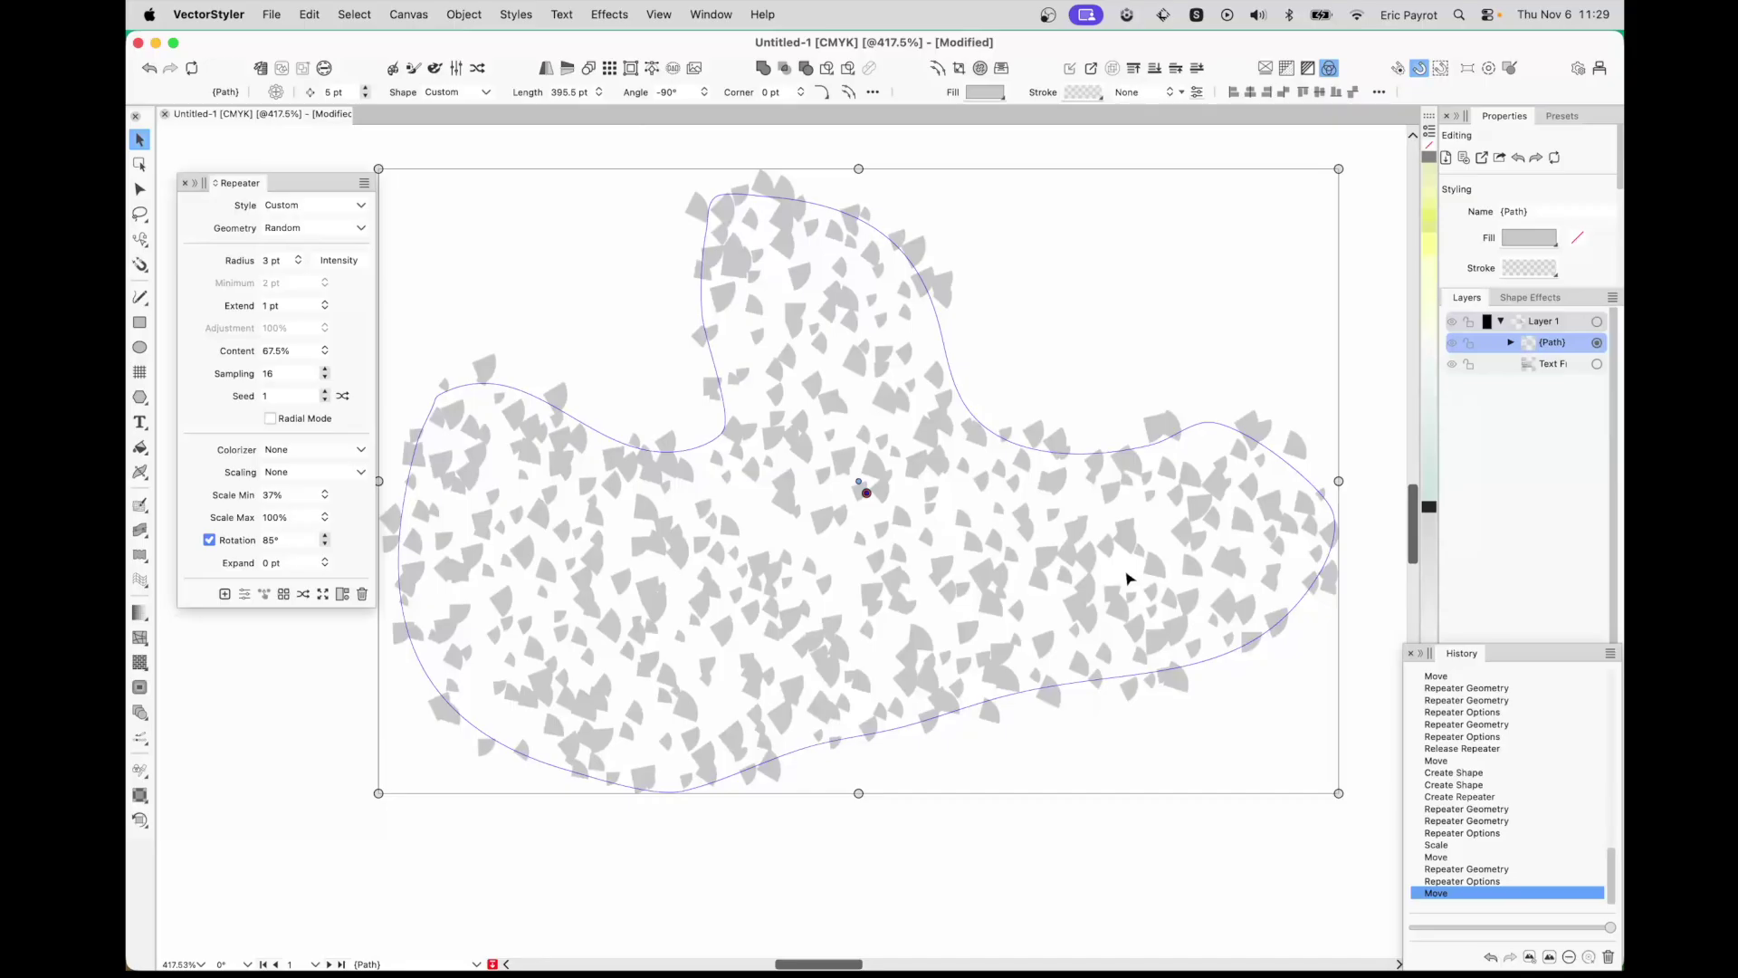
- Select the quarter-circle ellipse nested in the repeater and close its pie opening into a full circle
click(1509, 343)
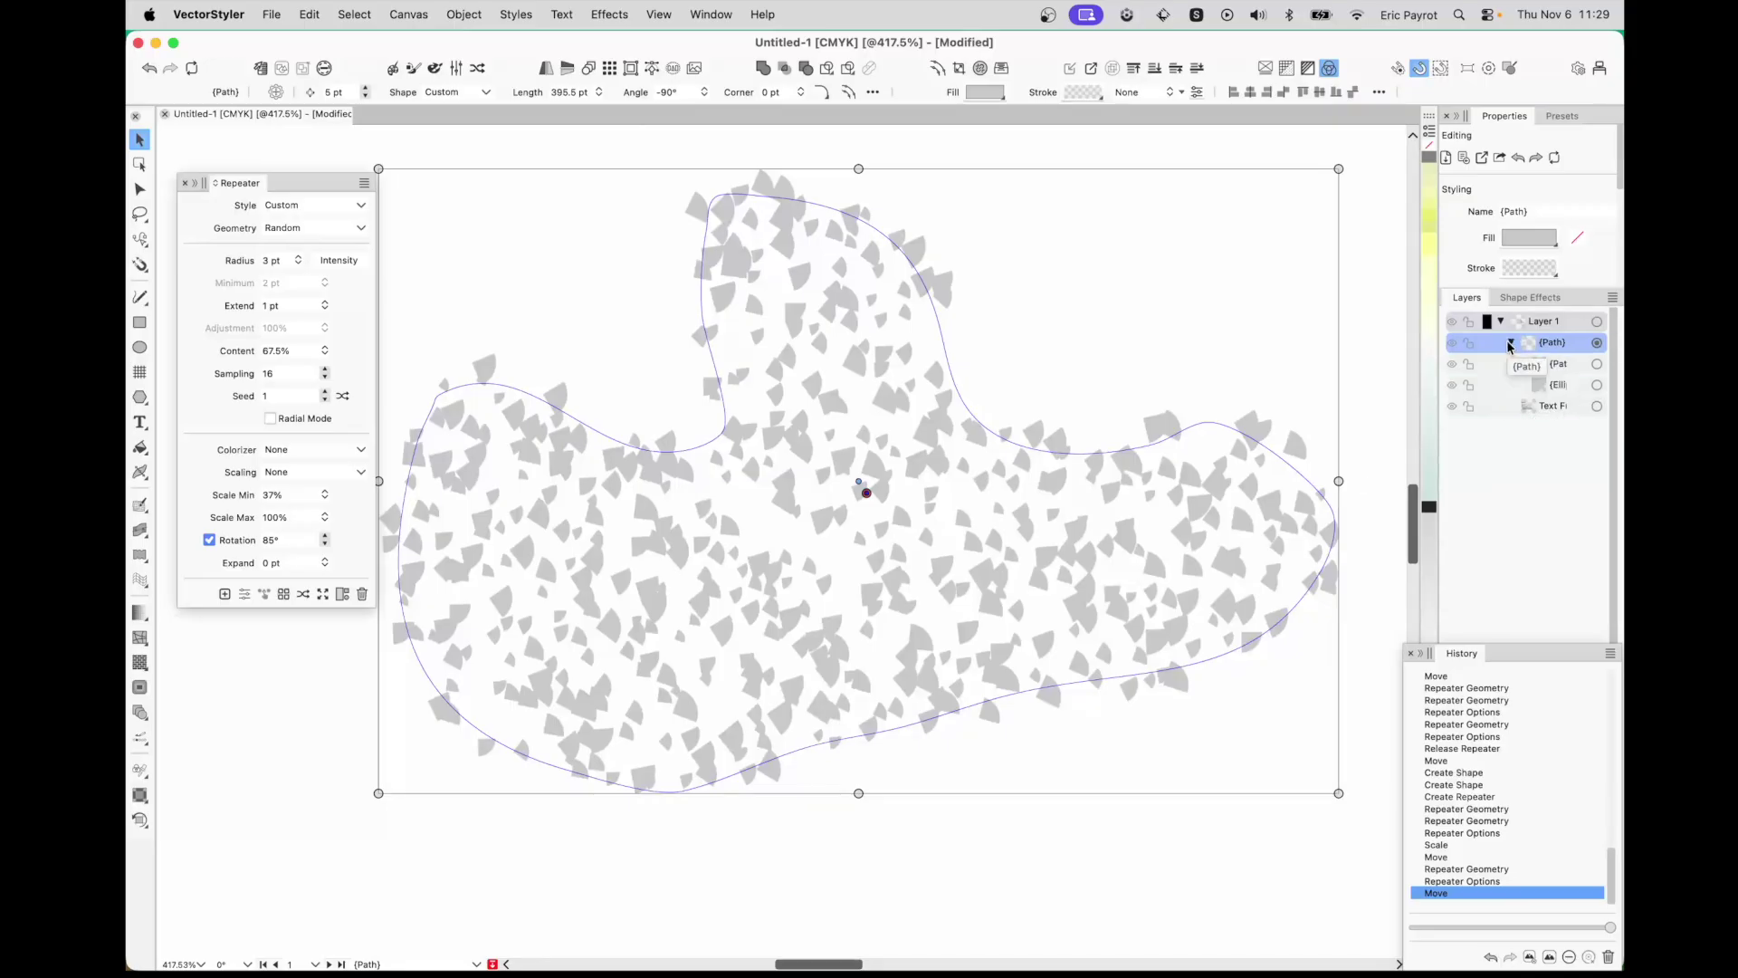
click(1597, 387)
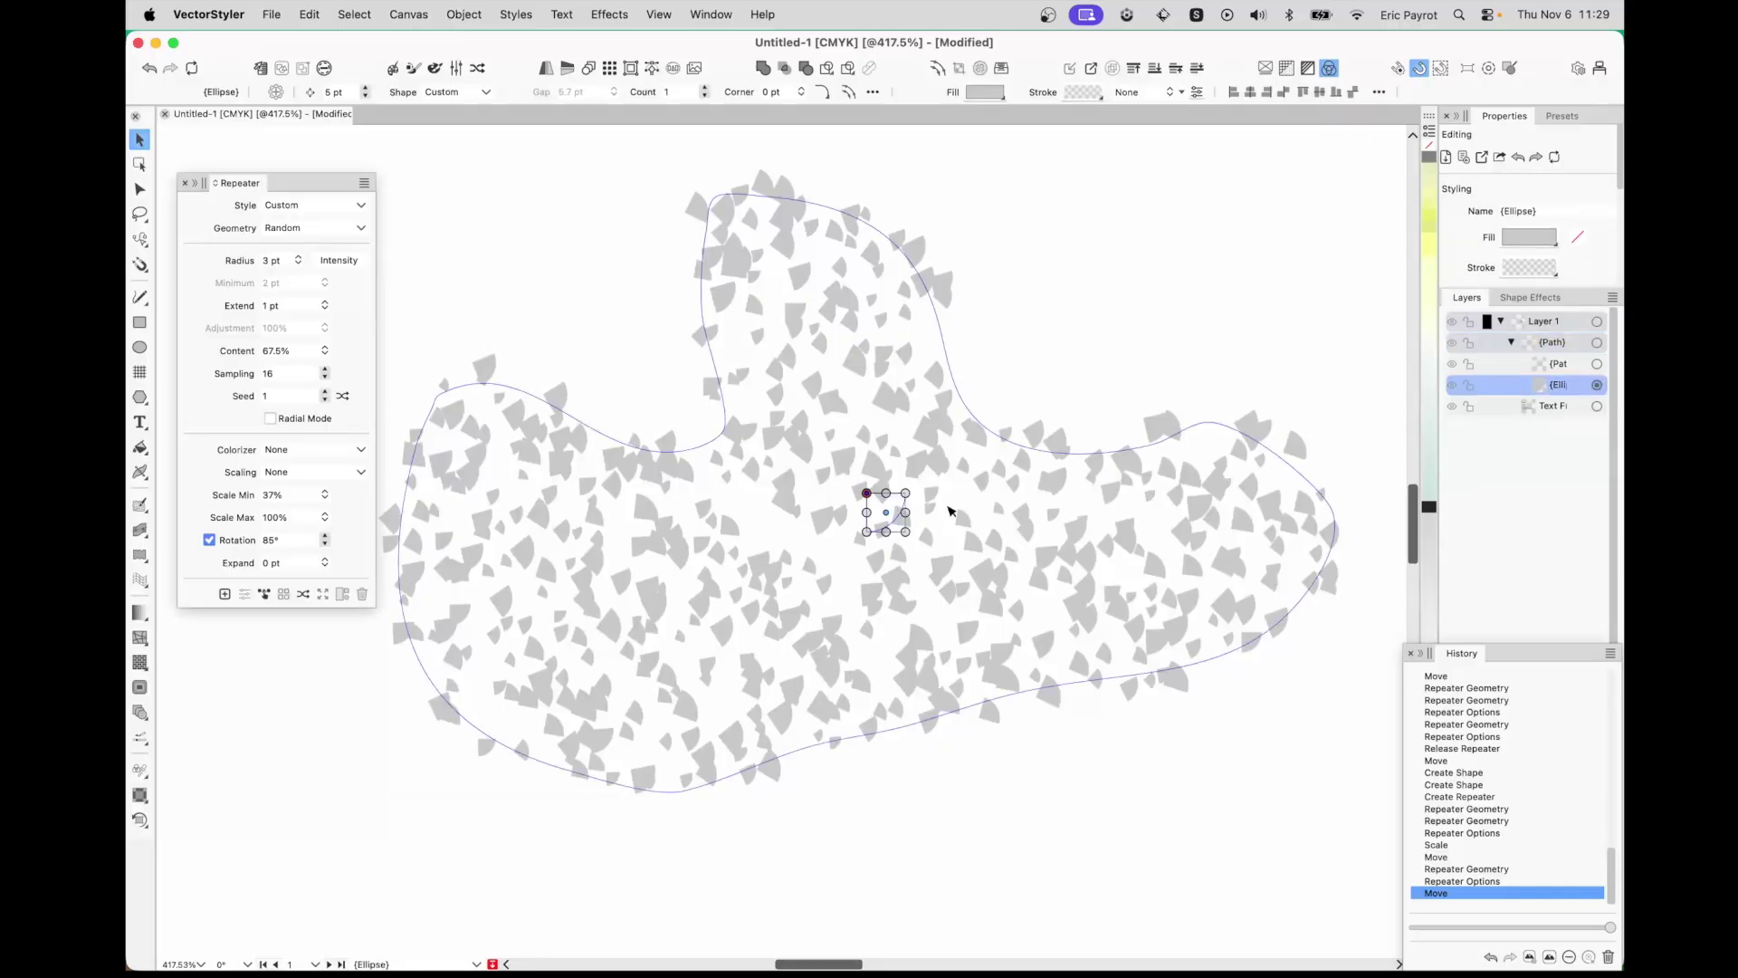
key(a)
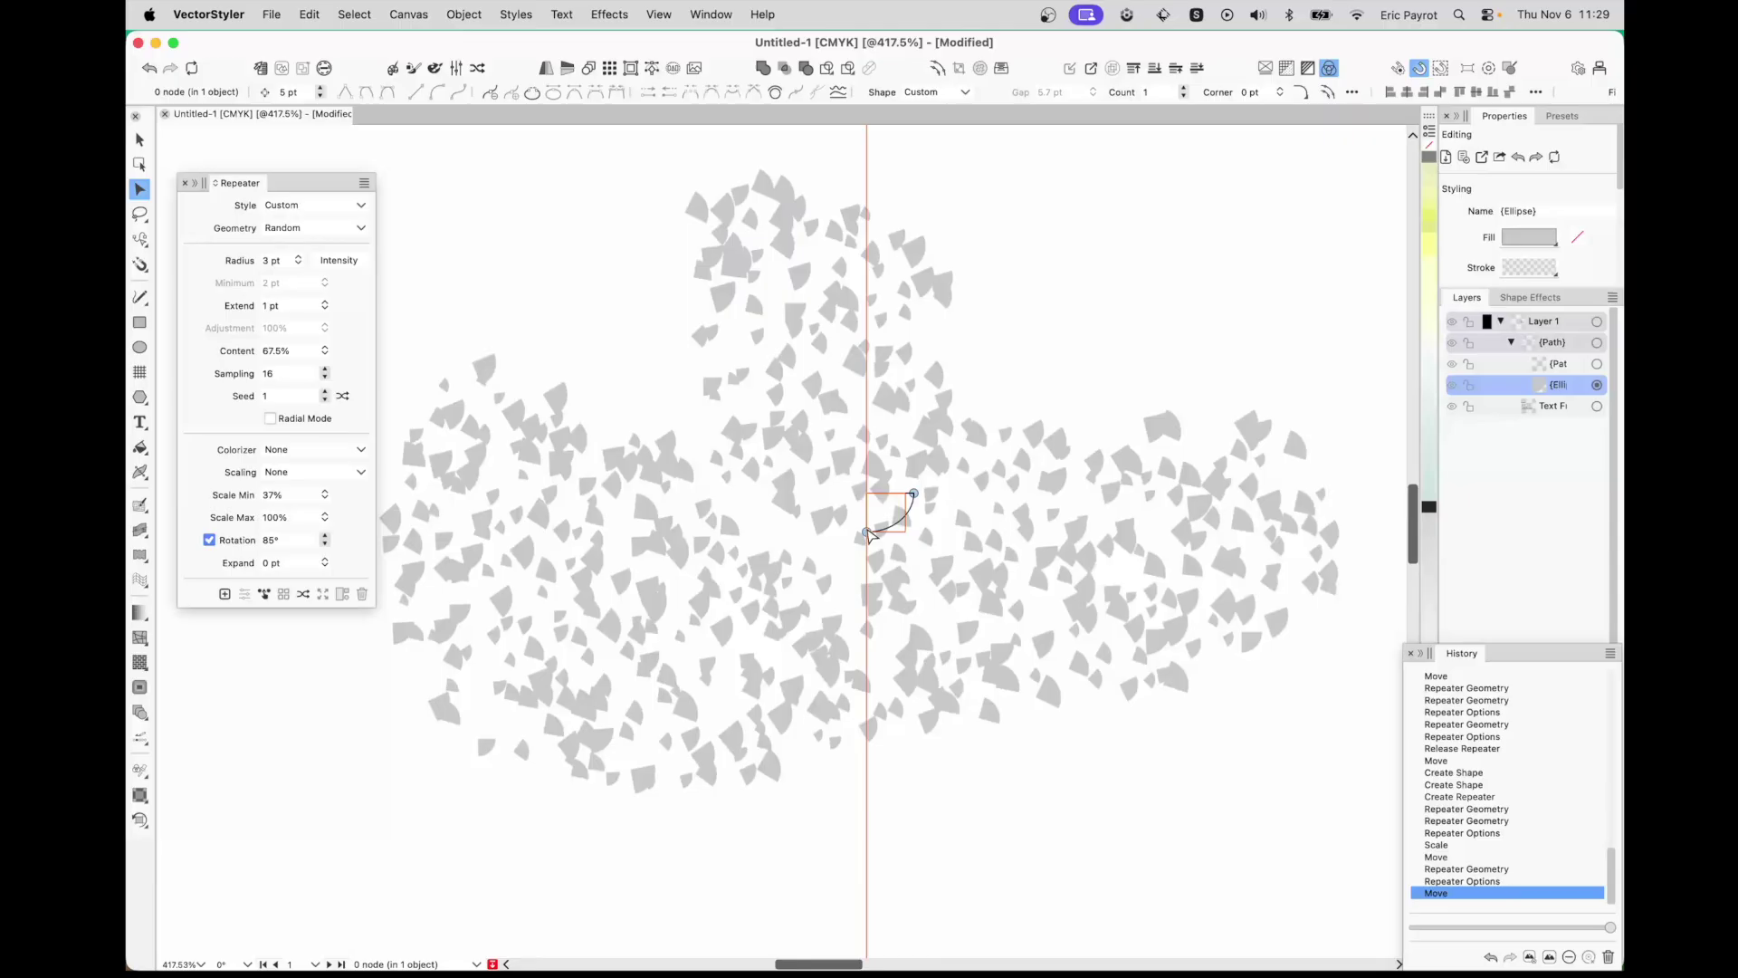
drag(866, 531, 915, 493)
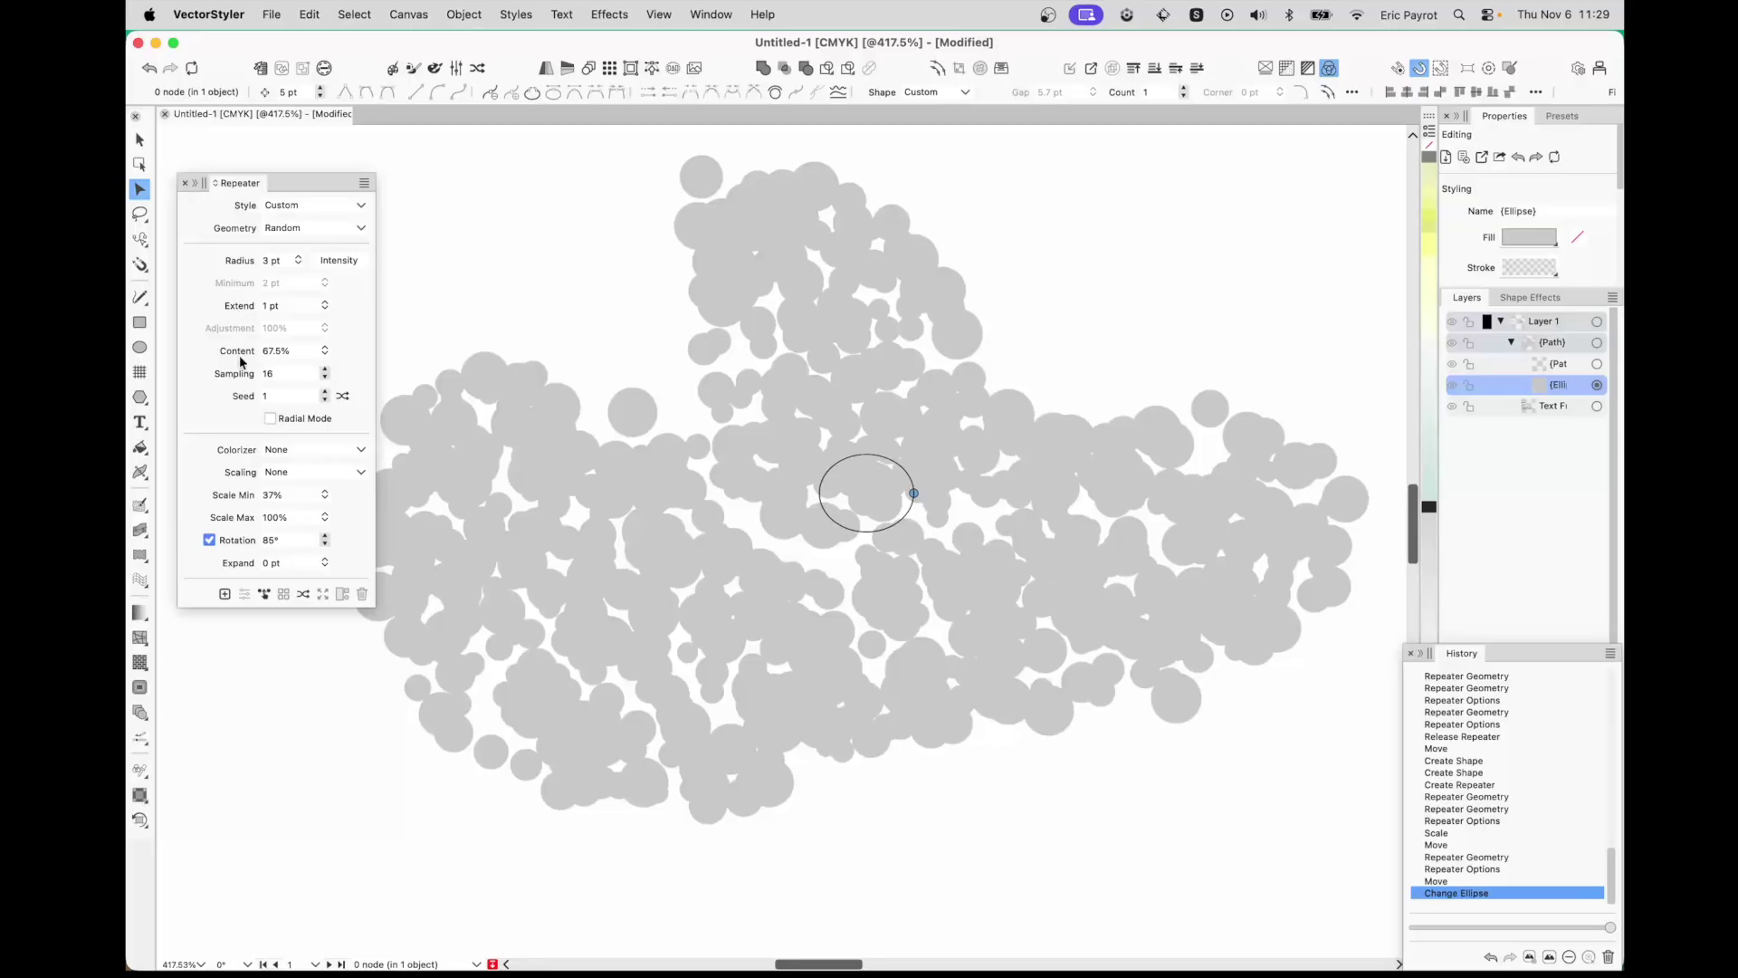
- Reselect the blob repeater, reduce its Content to 16.5%, and deselect it
click(142, 139)
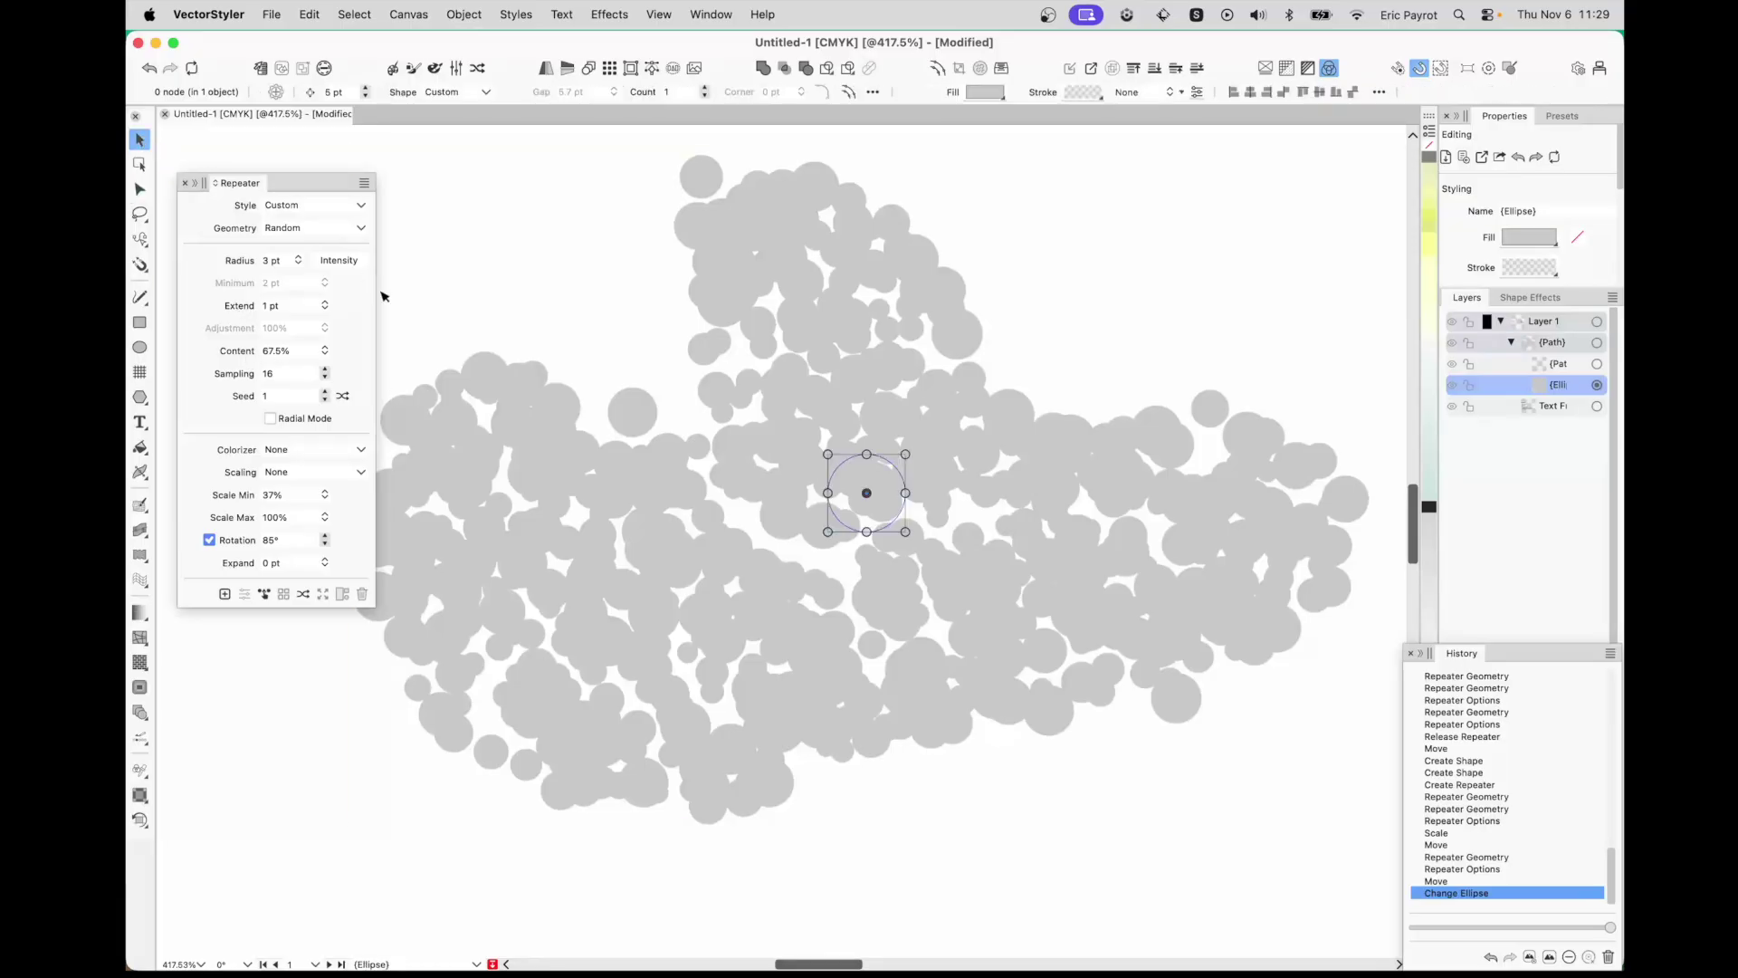
click(518, 445)
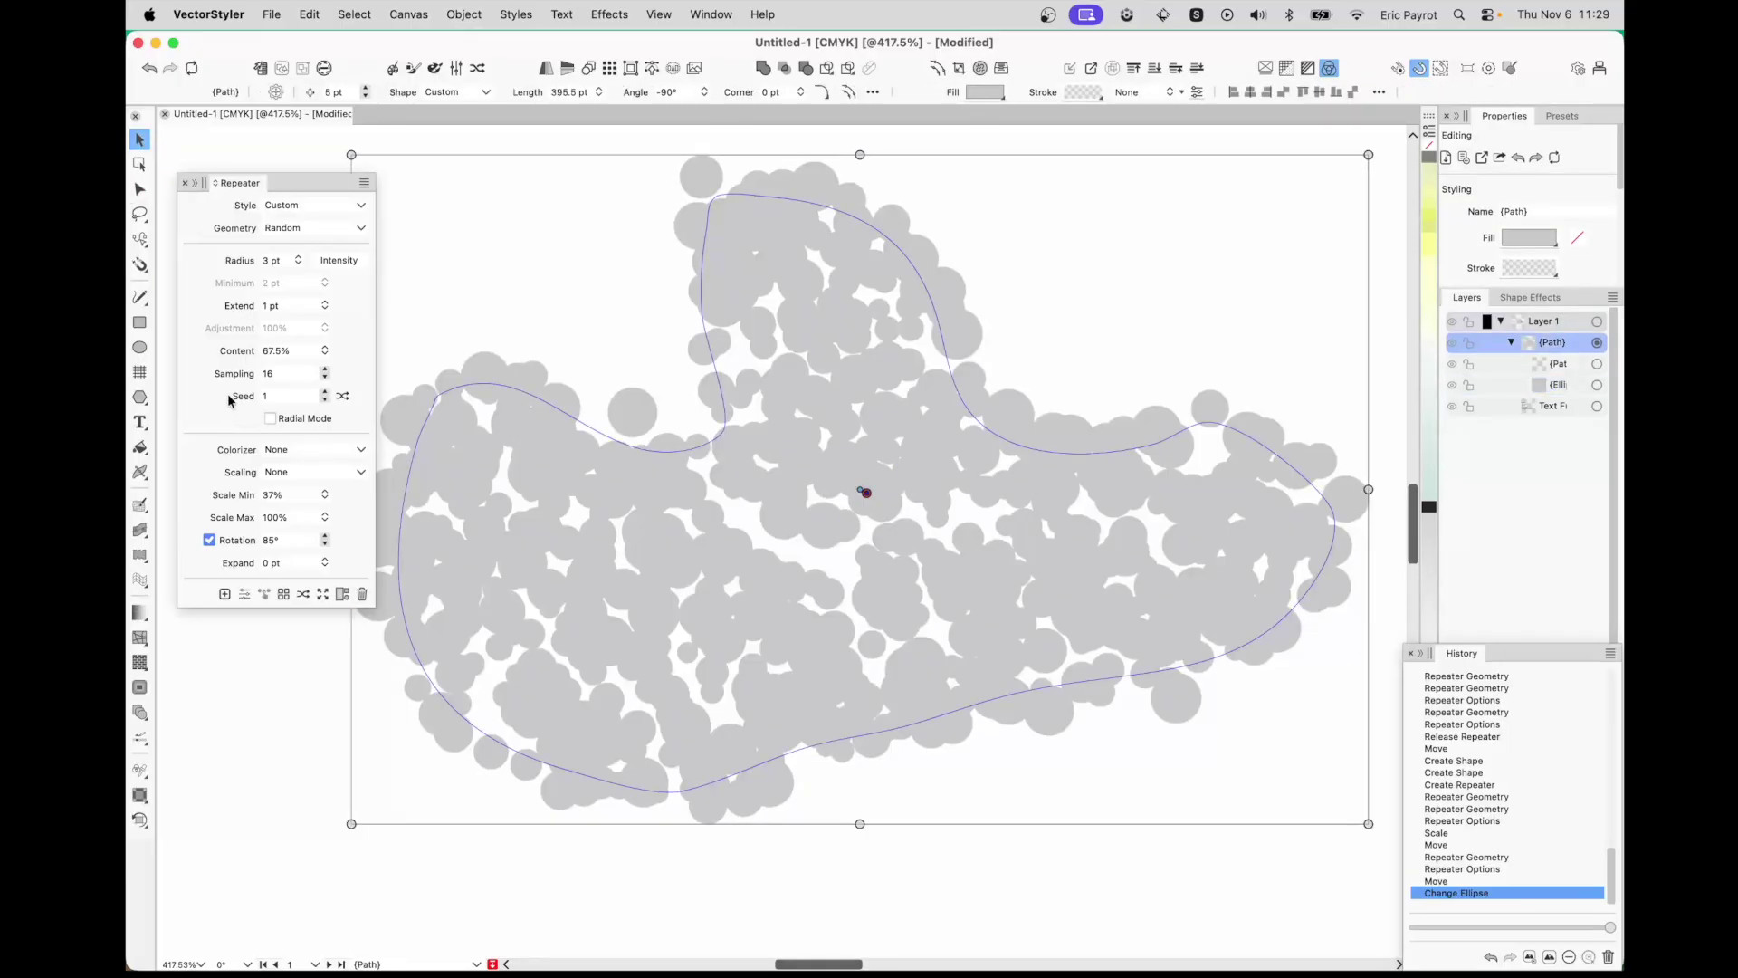
drag(233, 357, 245, 444)
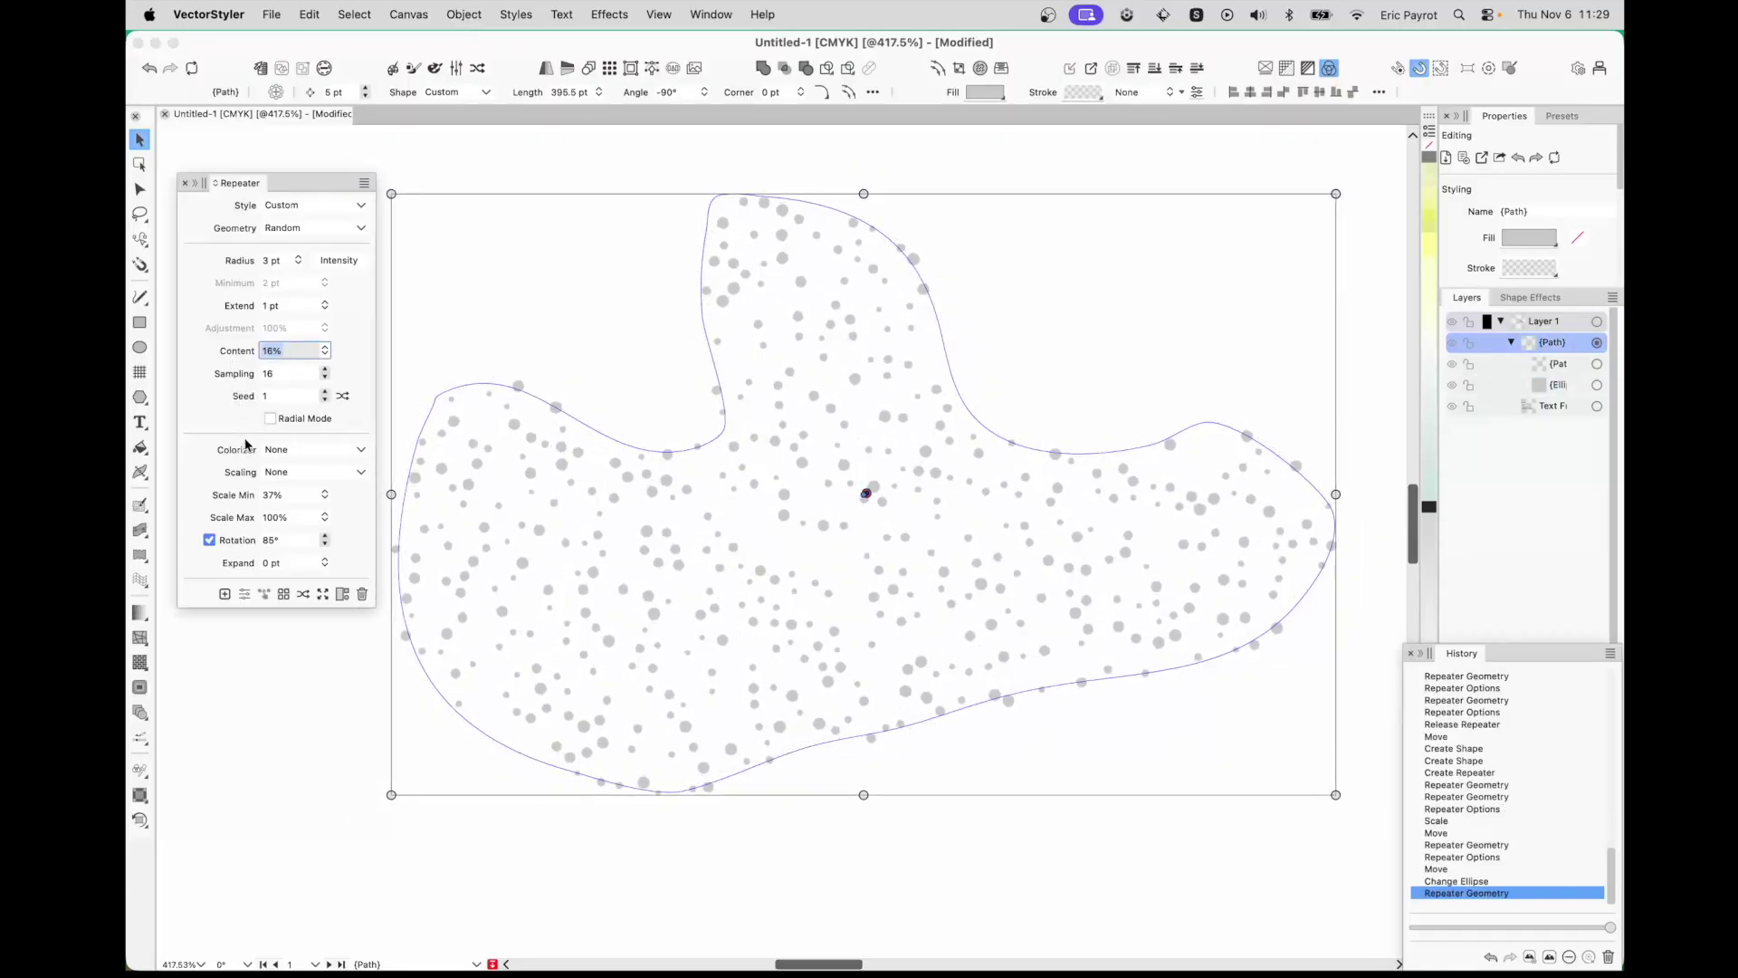
click(477, 253)
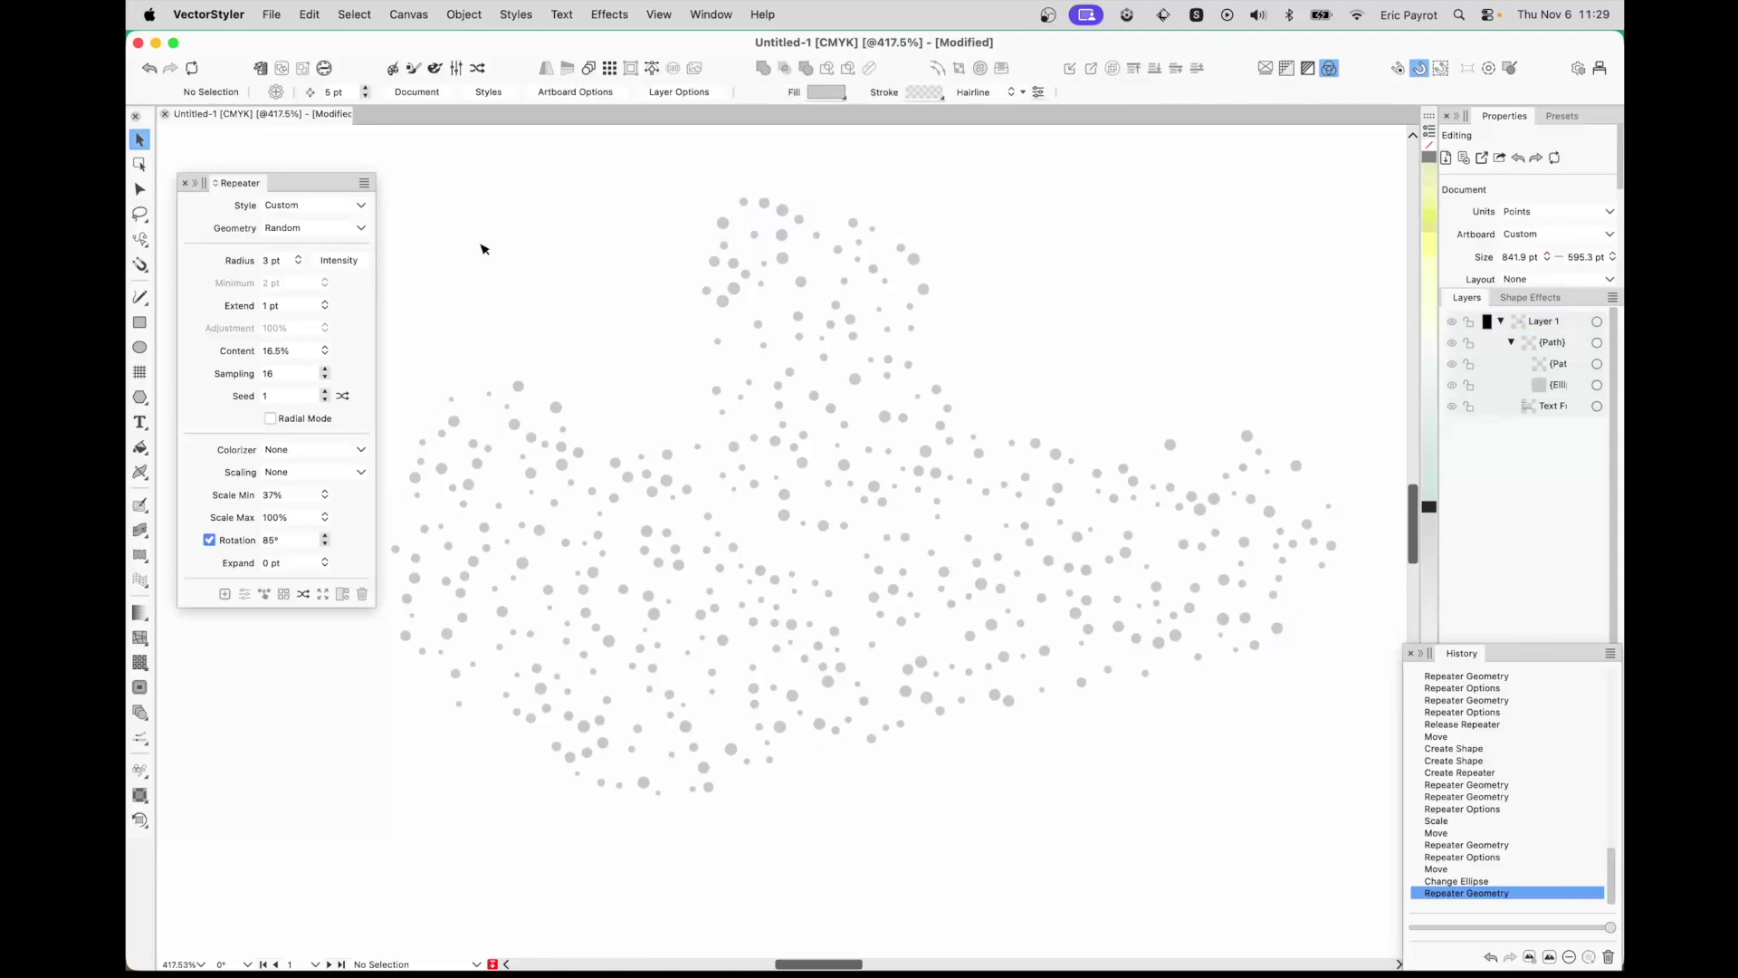
- Select the blob repeater's path and pull the nodes on both sides of its upper lobe outward
click(941, 443)
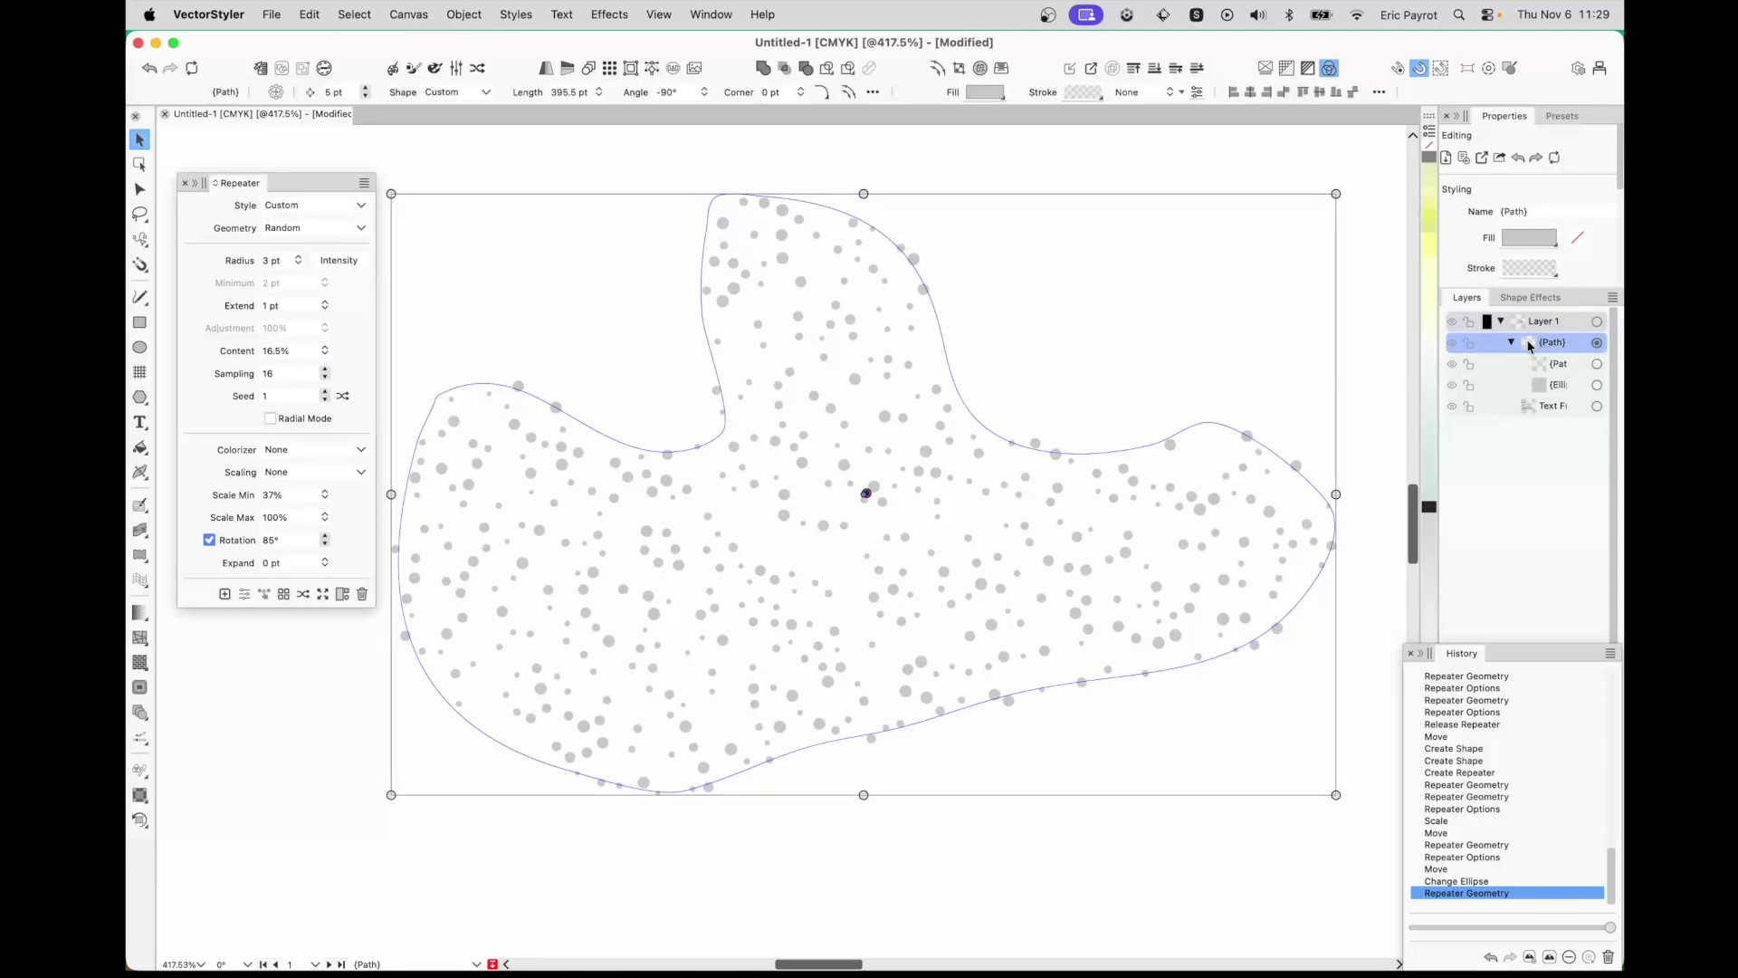
click(1547, 367)
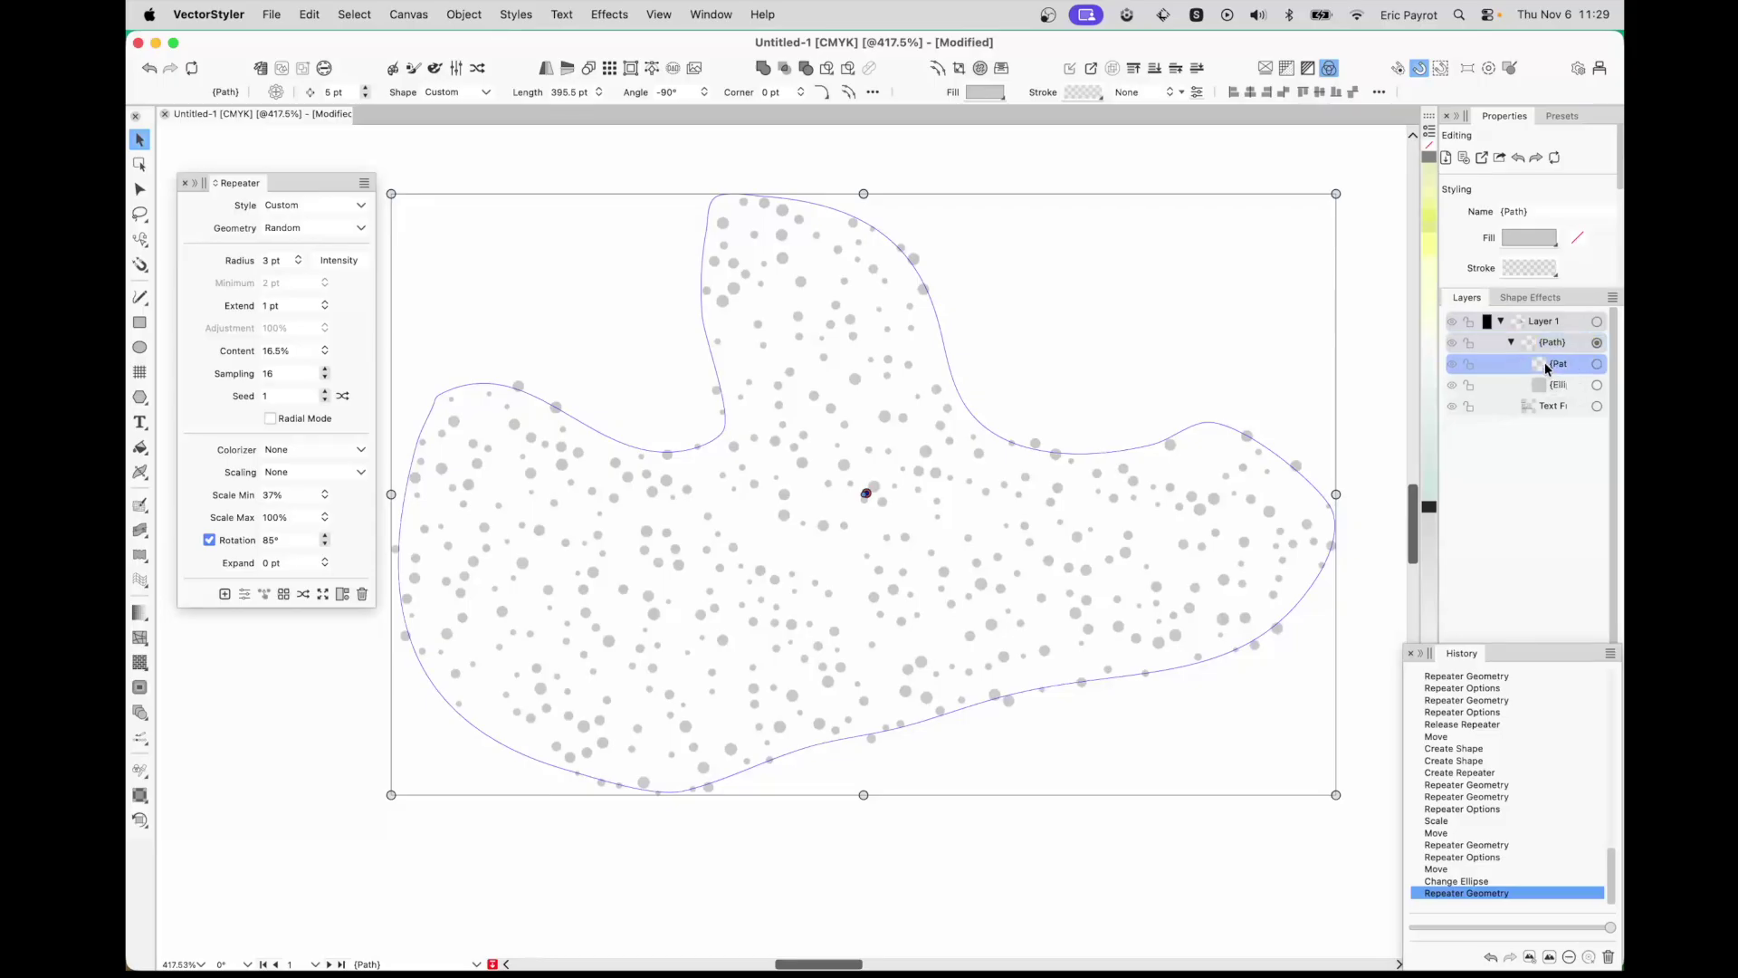
click(1597, 364)
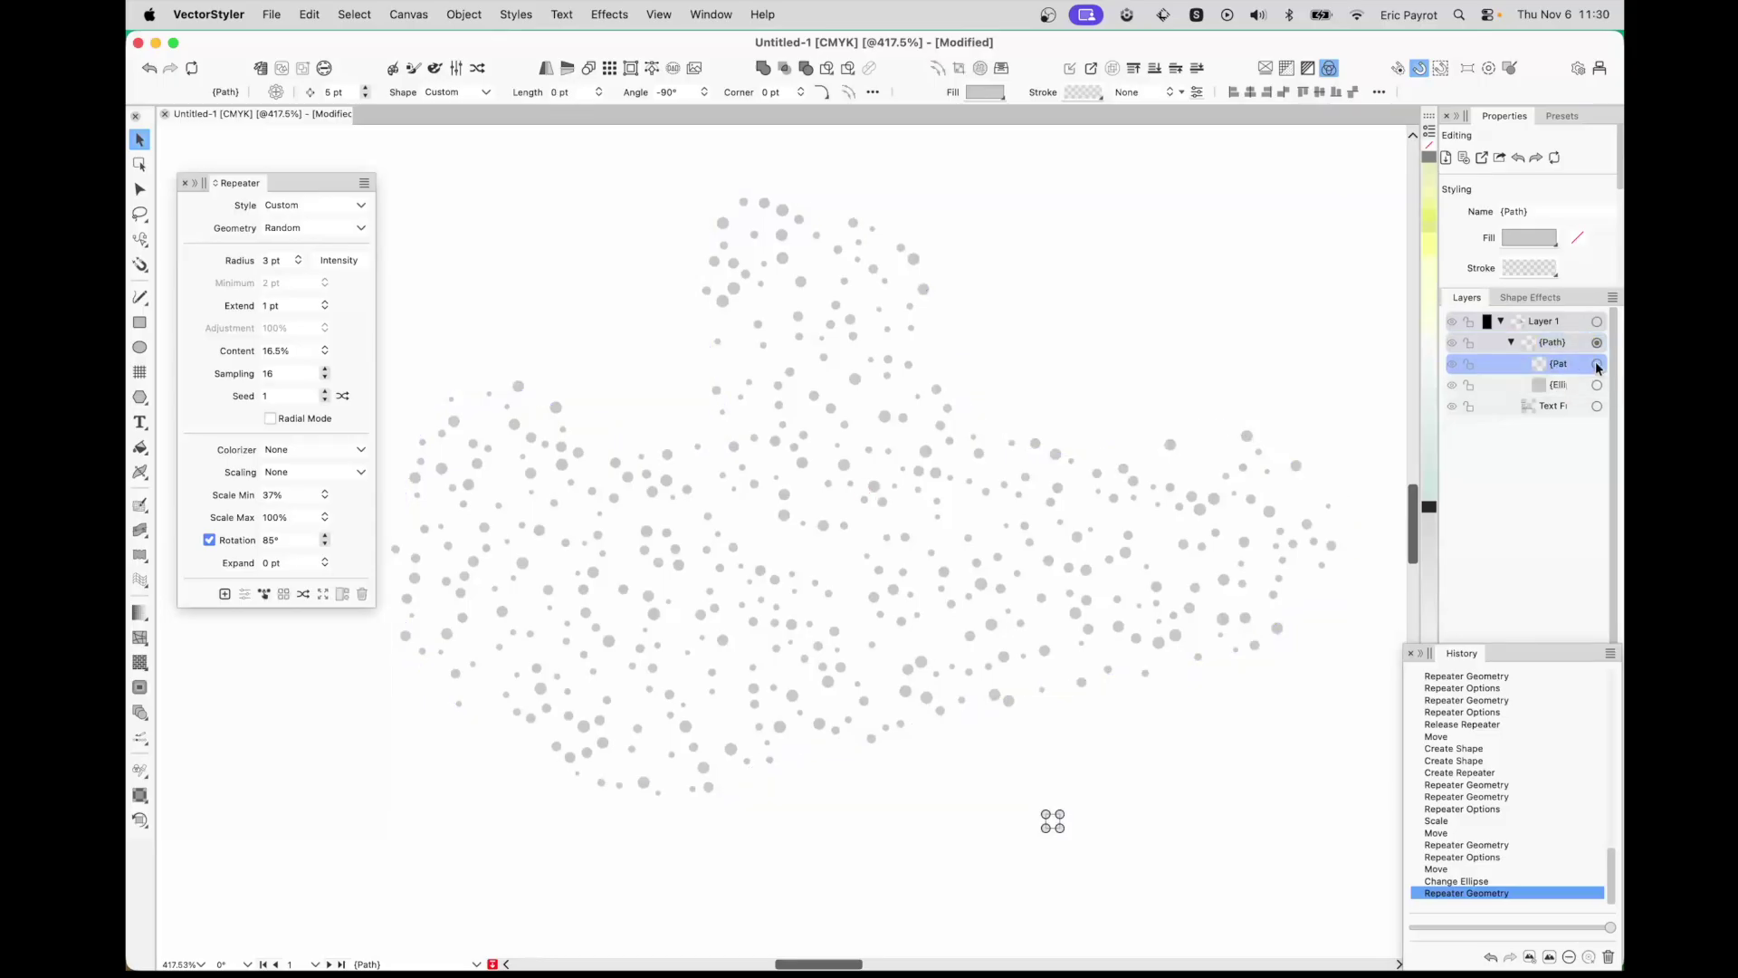
click(1596, 342)
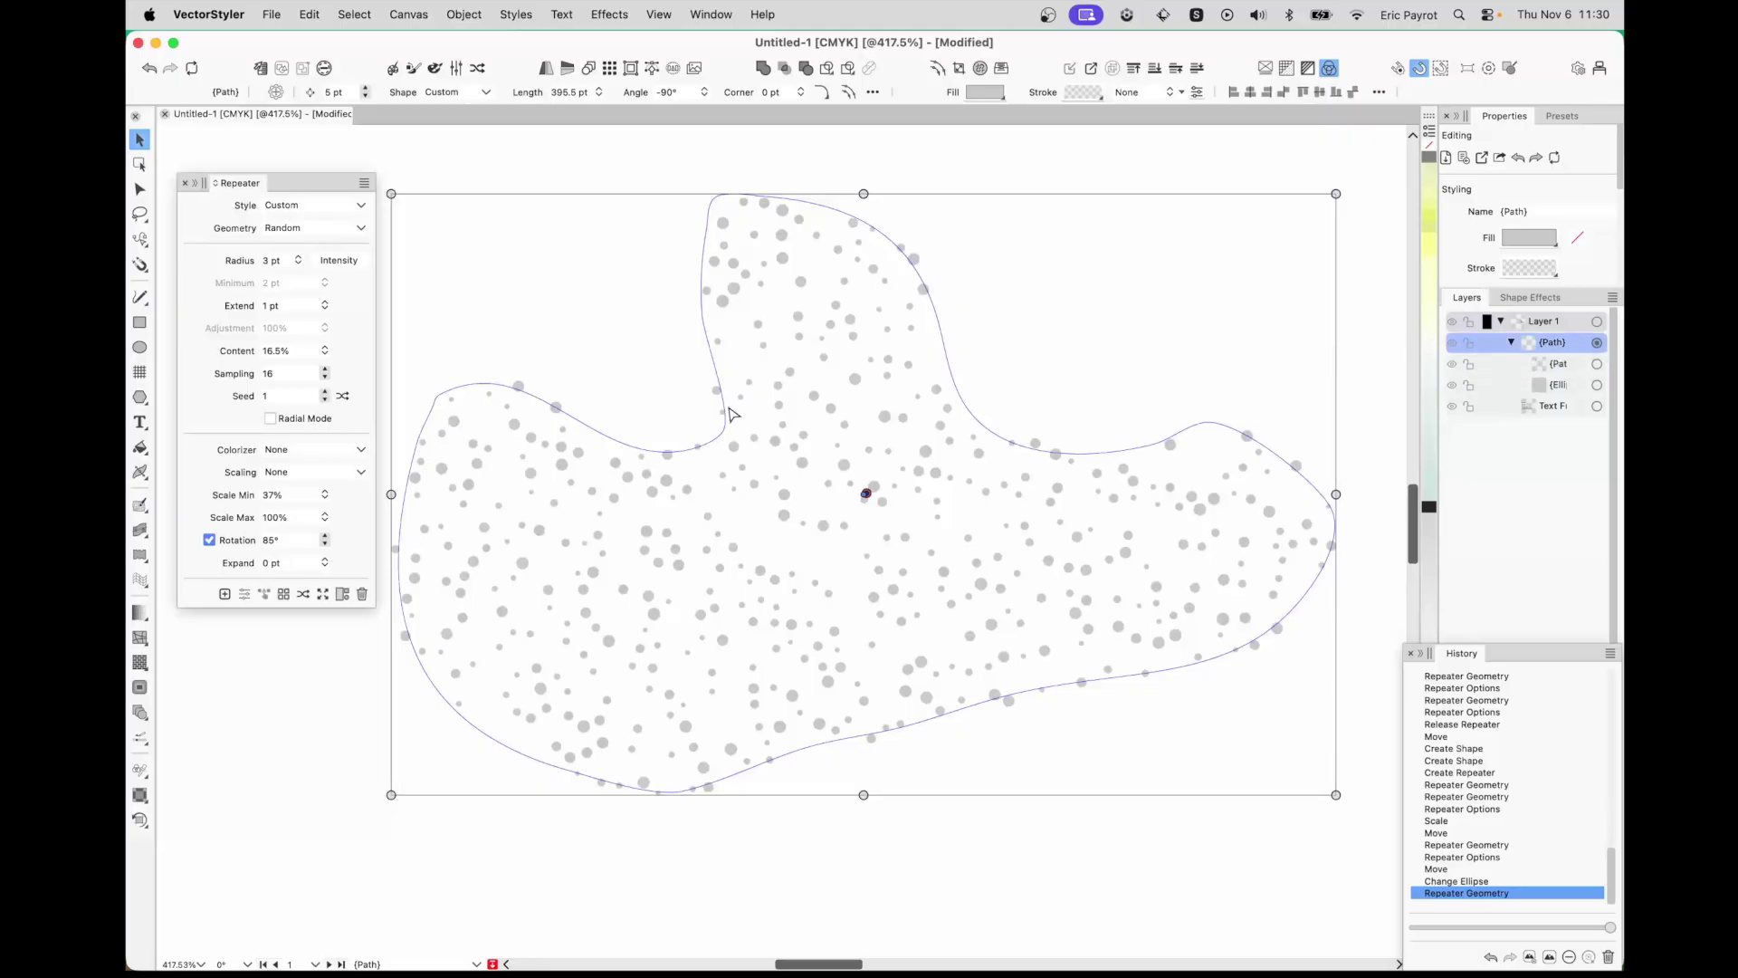
key(a)
click(704, 316)
drag(704, 316, 570, 288)
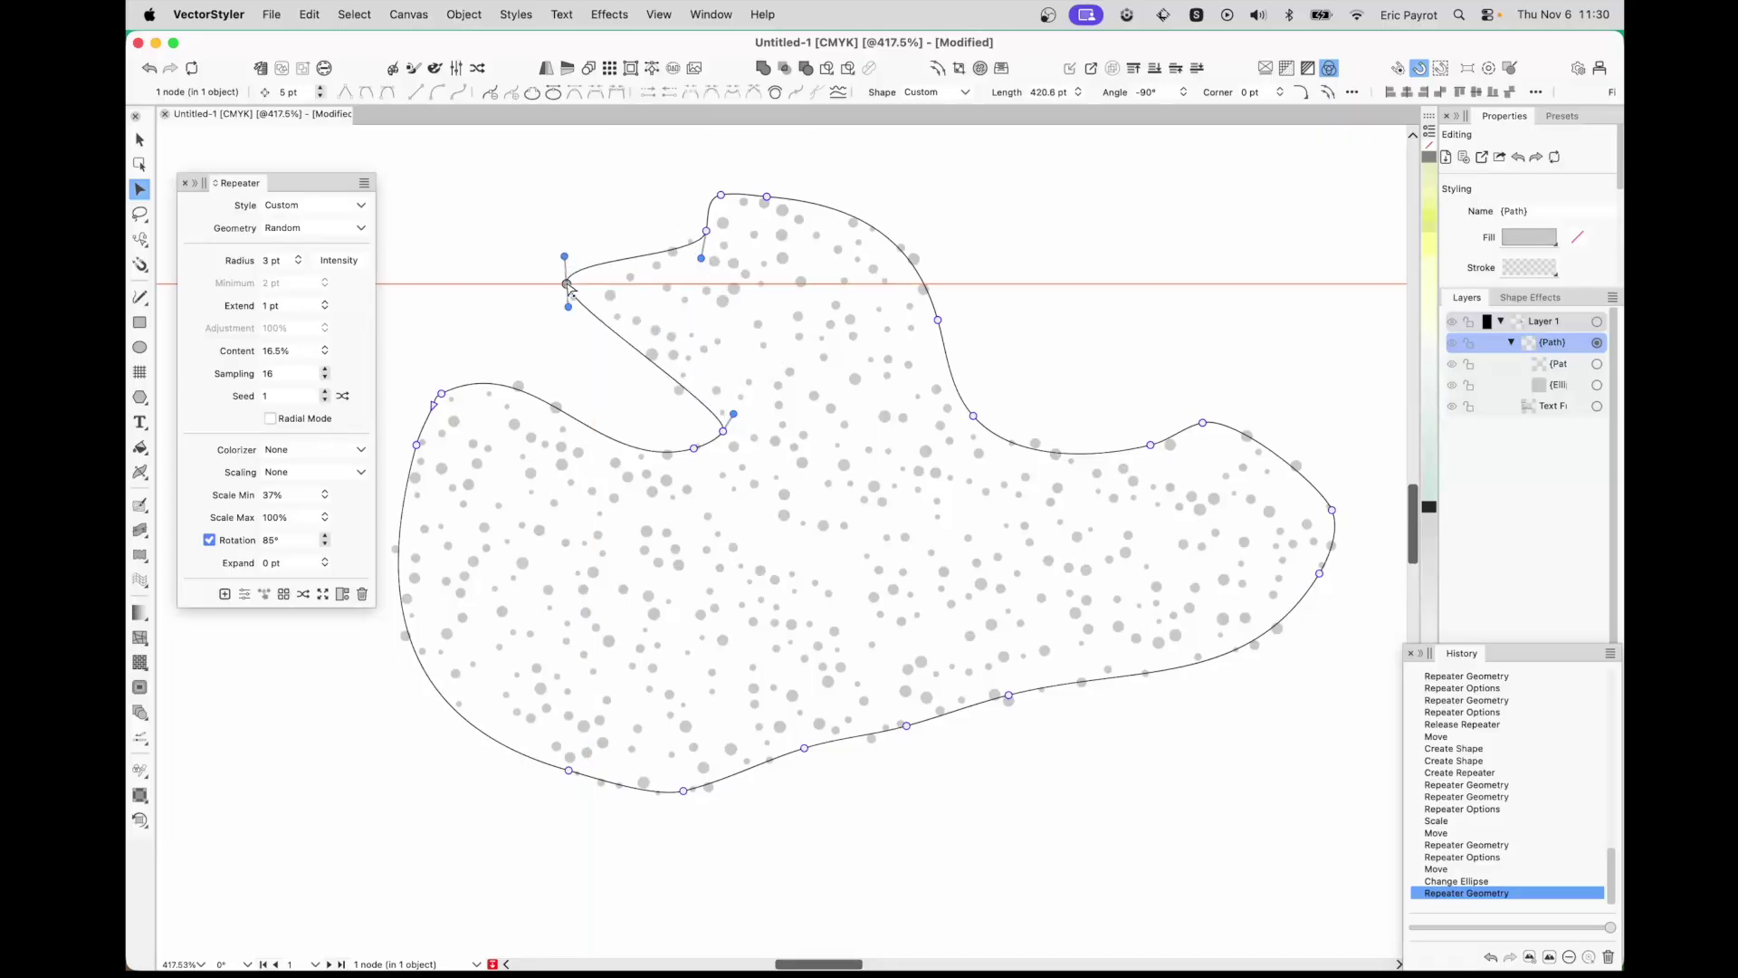
drag(938, 320, 1078, 284)
- Pull the blob's lower-right node outward, push its lower-left node inward and raise its left lobe, making the outline about 483 pt long
click(1008, 696)
drag(1014, 696, 1251, 814)
click(568, 770)
drag(566, 770, 602, 602)
drag(441, 394, 425, 336)
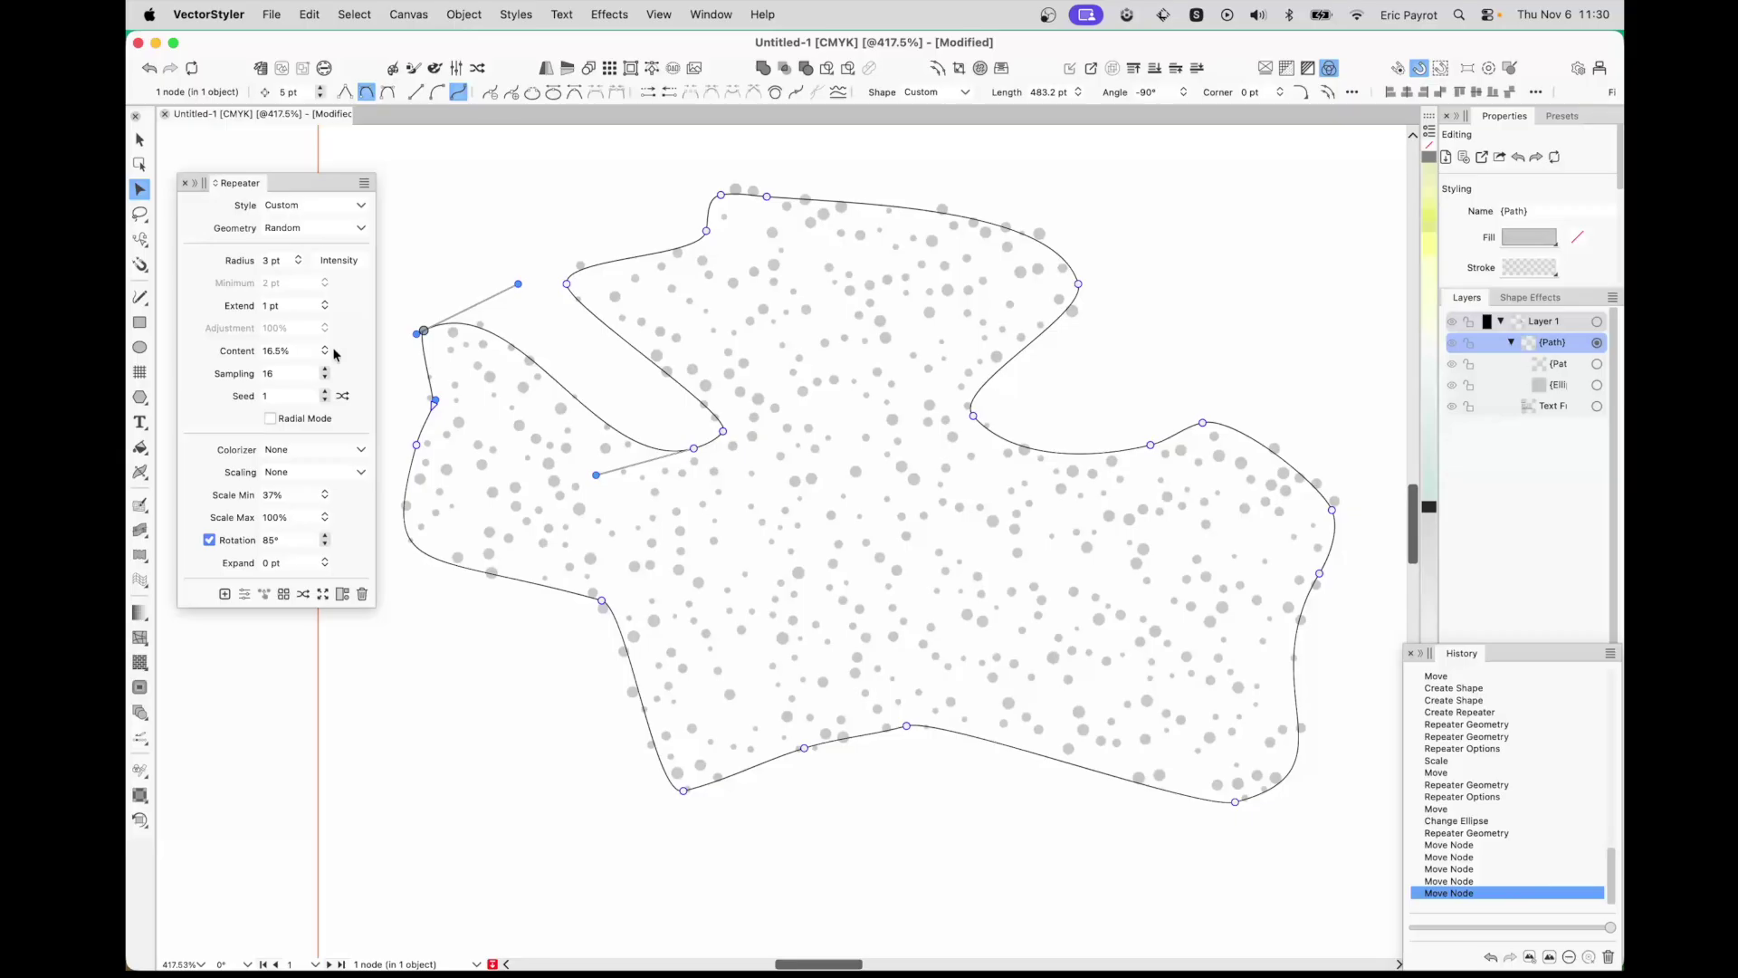
- Expand the blob repeater into separate ellipses
click(303, 187)
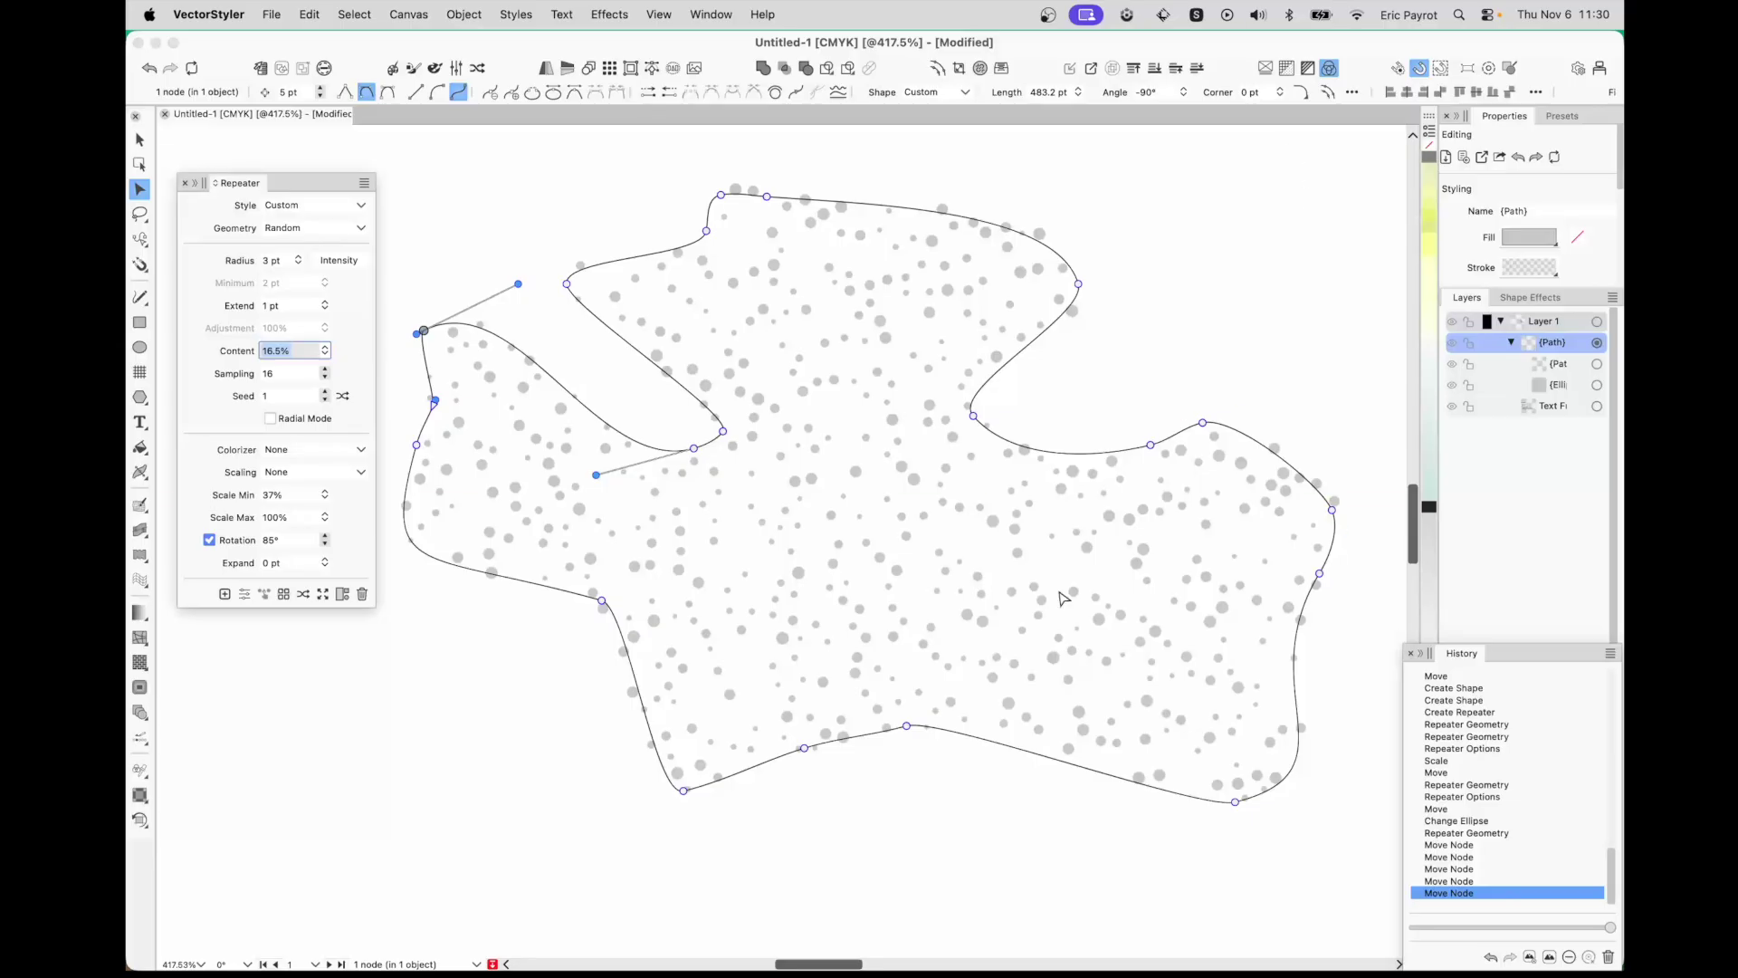
click(322, 593)
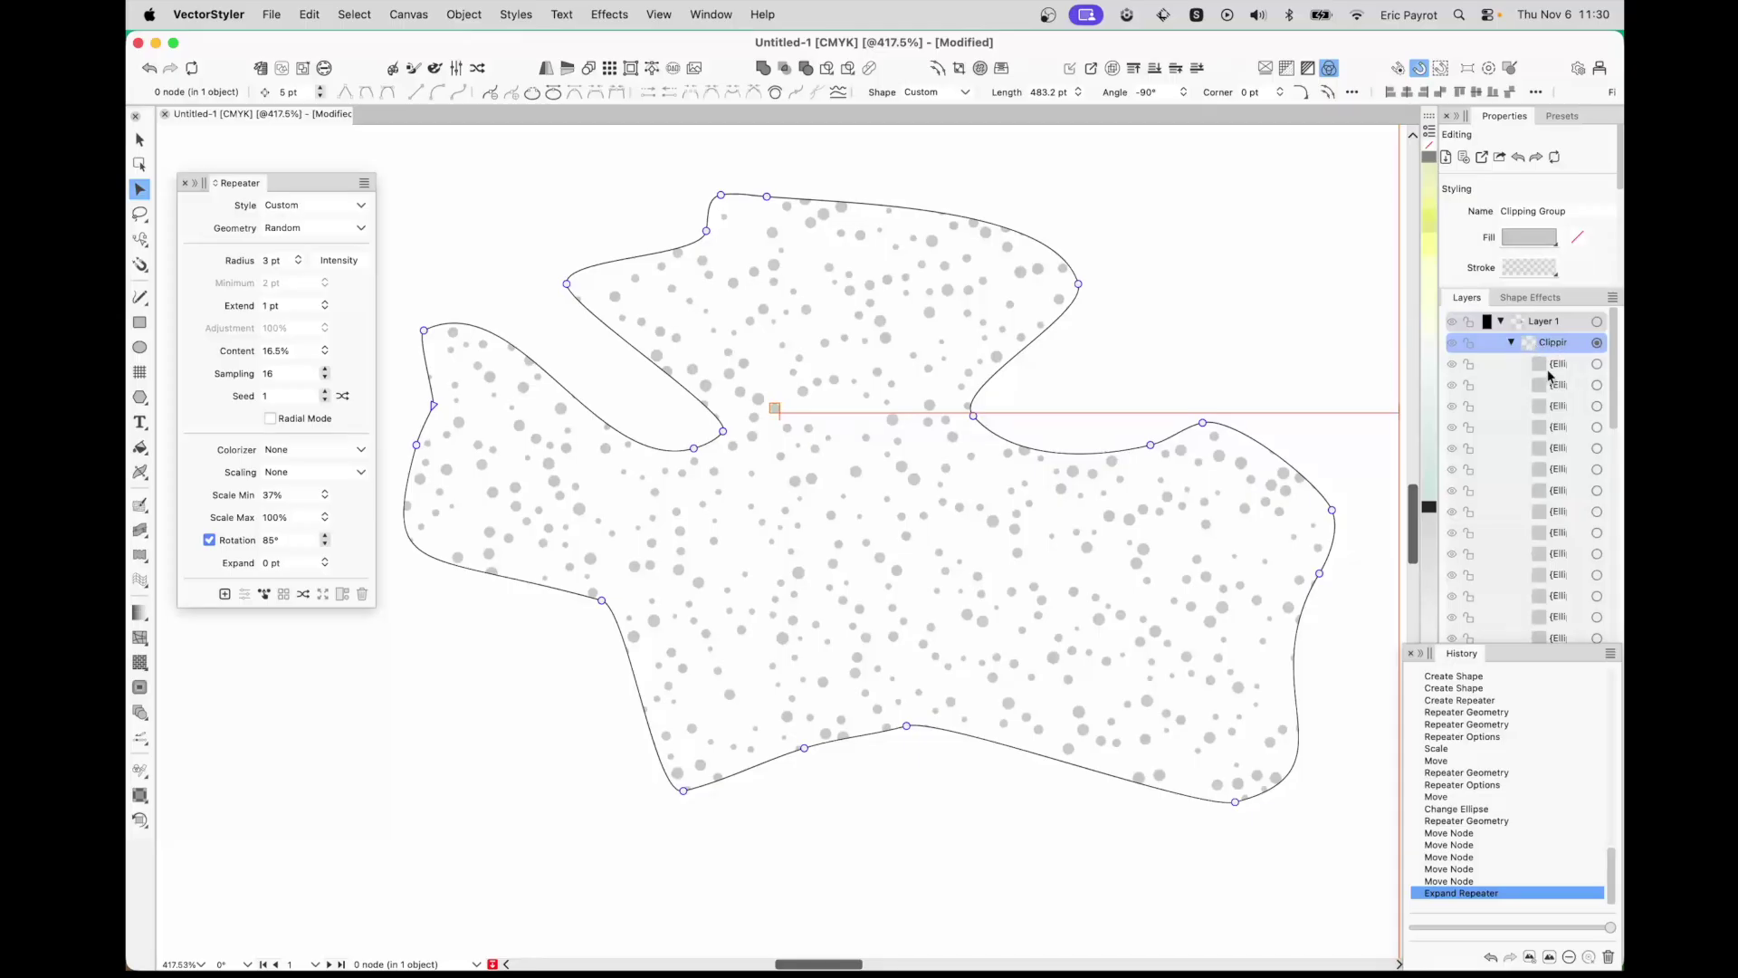
- Examine the individual ellipses inside the expanded clipping group in the layer list
click(1550, 534)
drag(1077, 425, 1070, 317)
click(1379, 415)
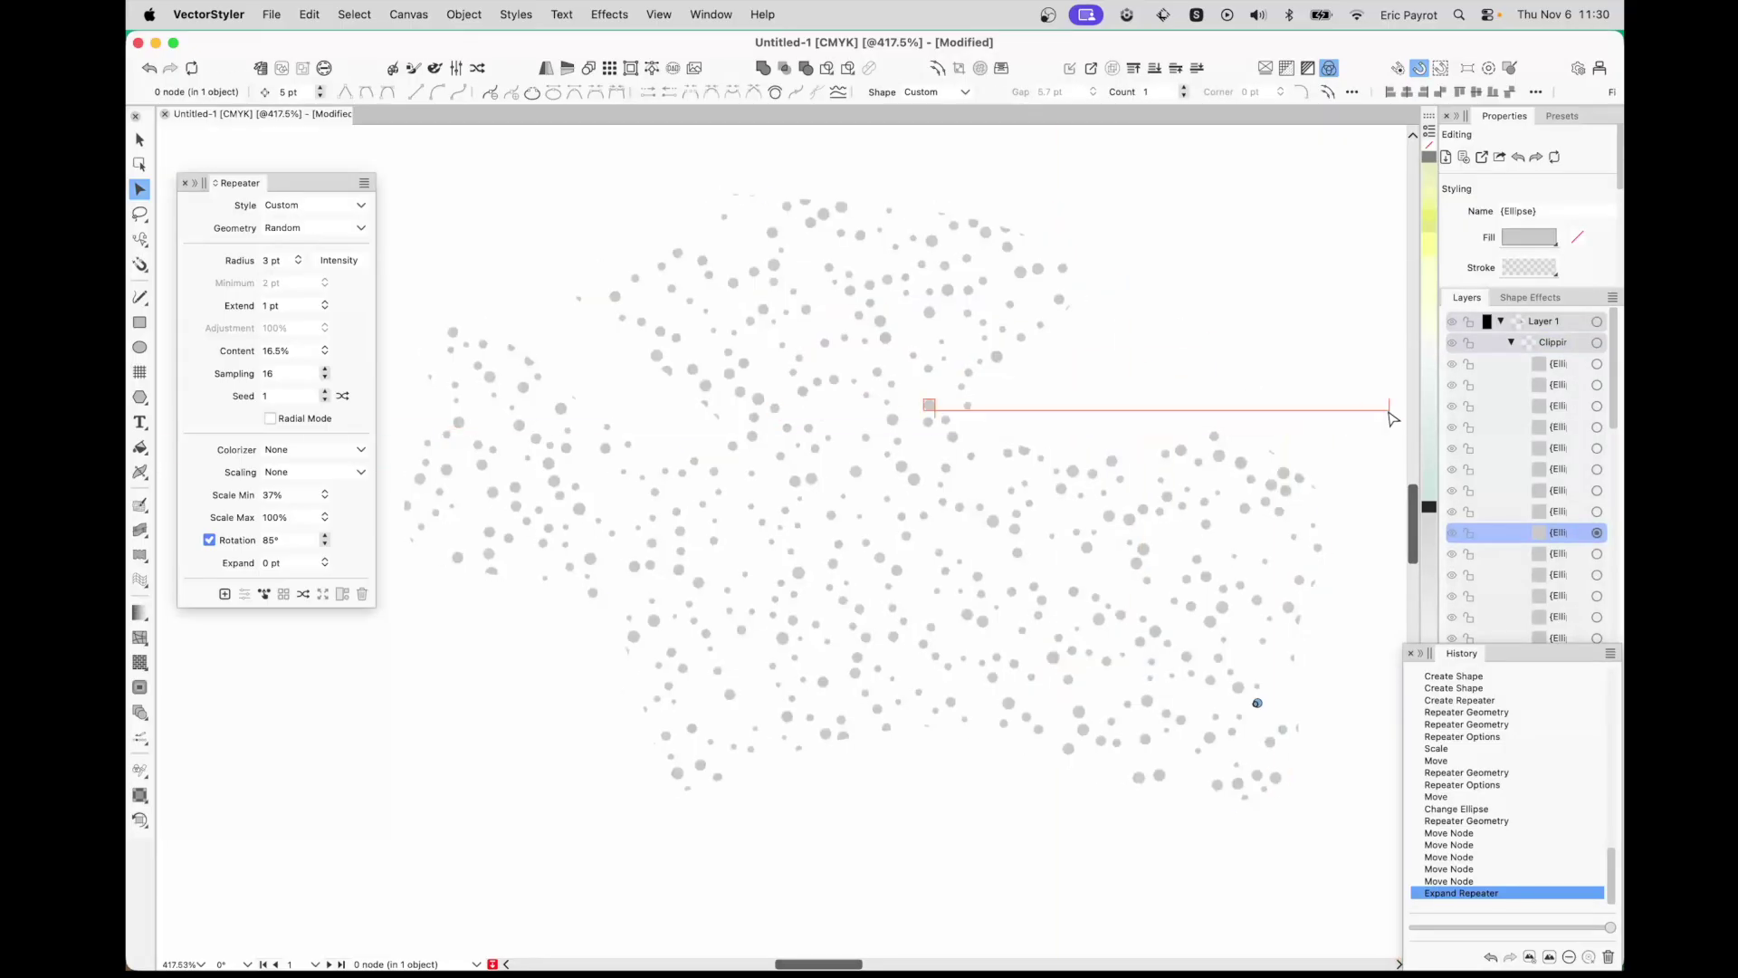
click(1550, 363)
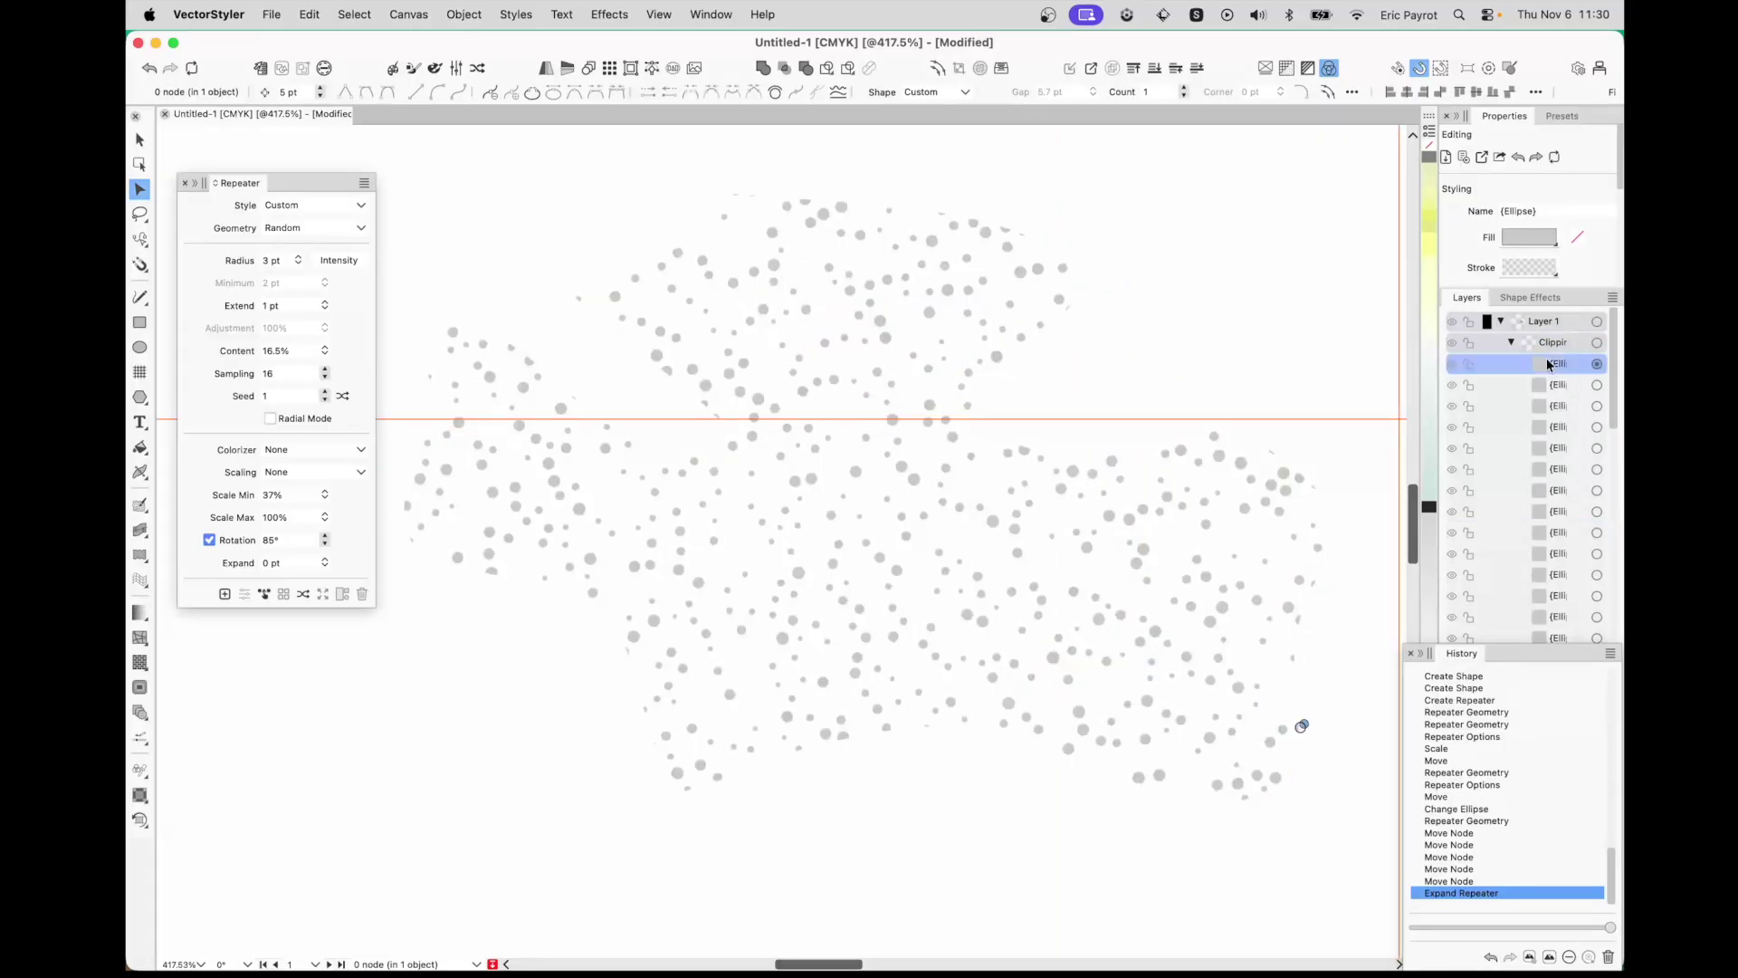
scroll(1550, 364, down, 10)
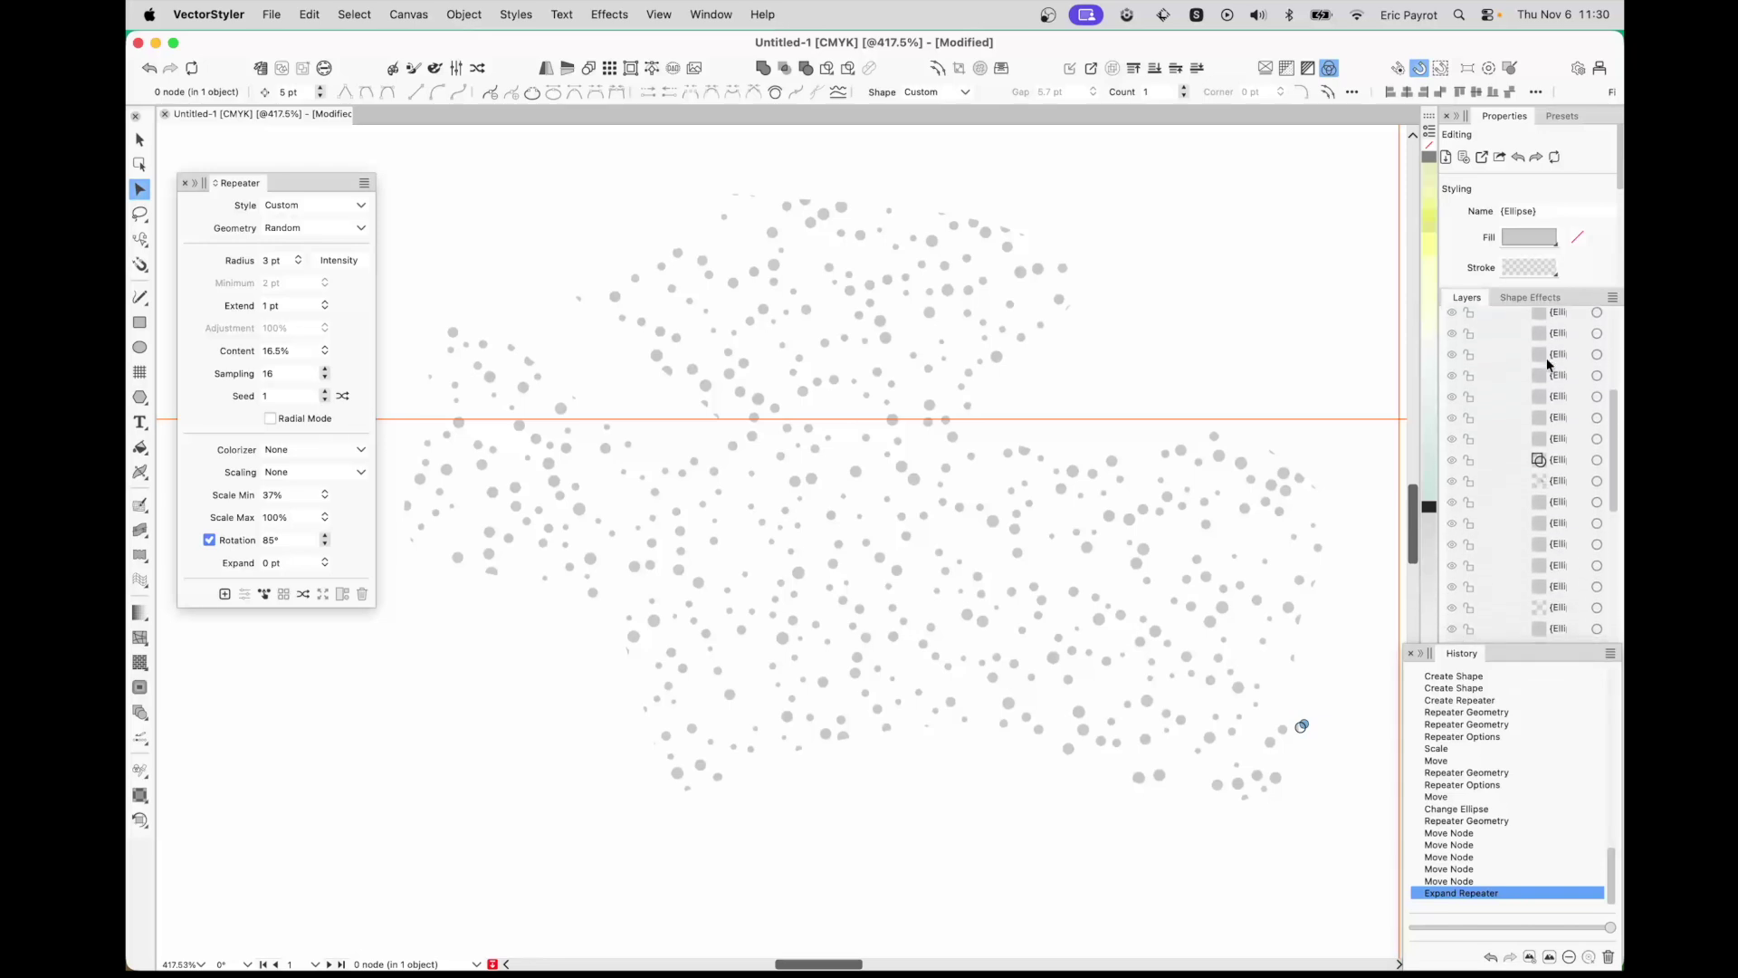
scroll(1548, 364, down, 5)
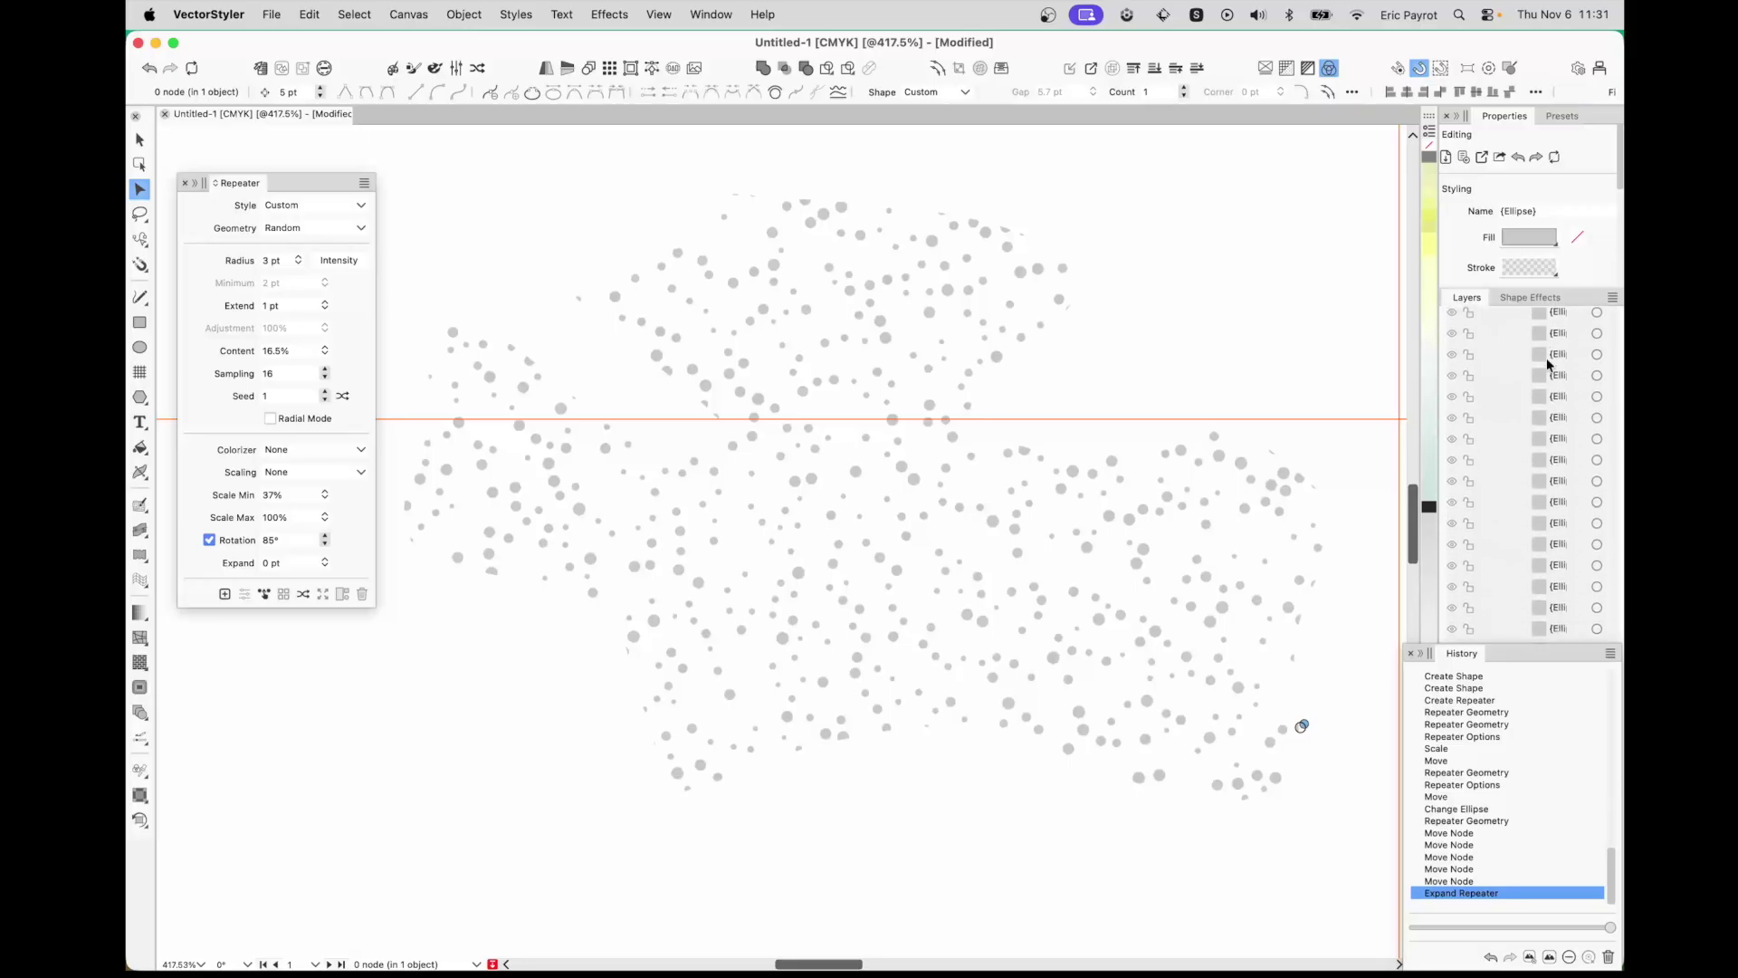
scroll(1578, 467, up, 1)
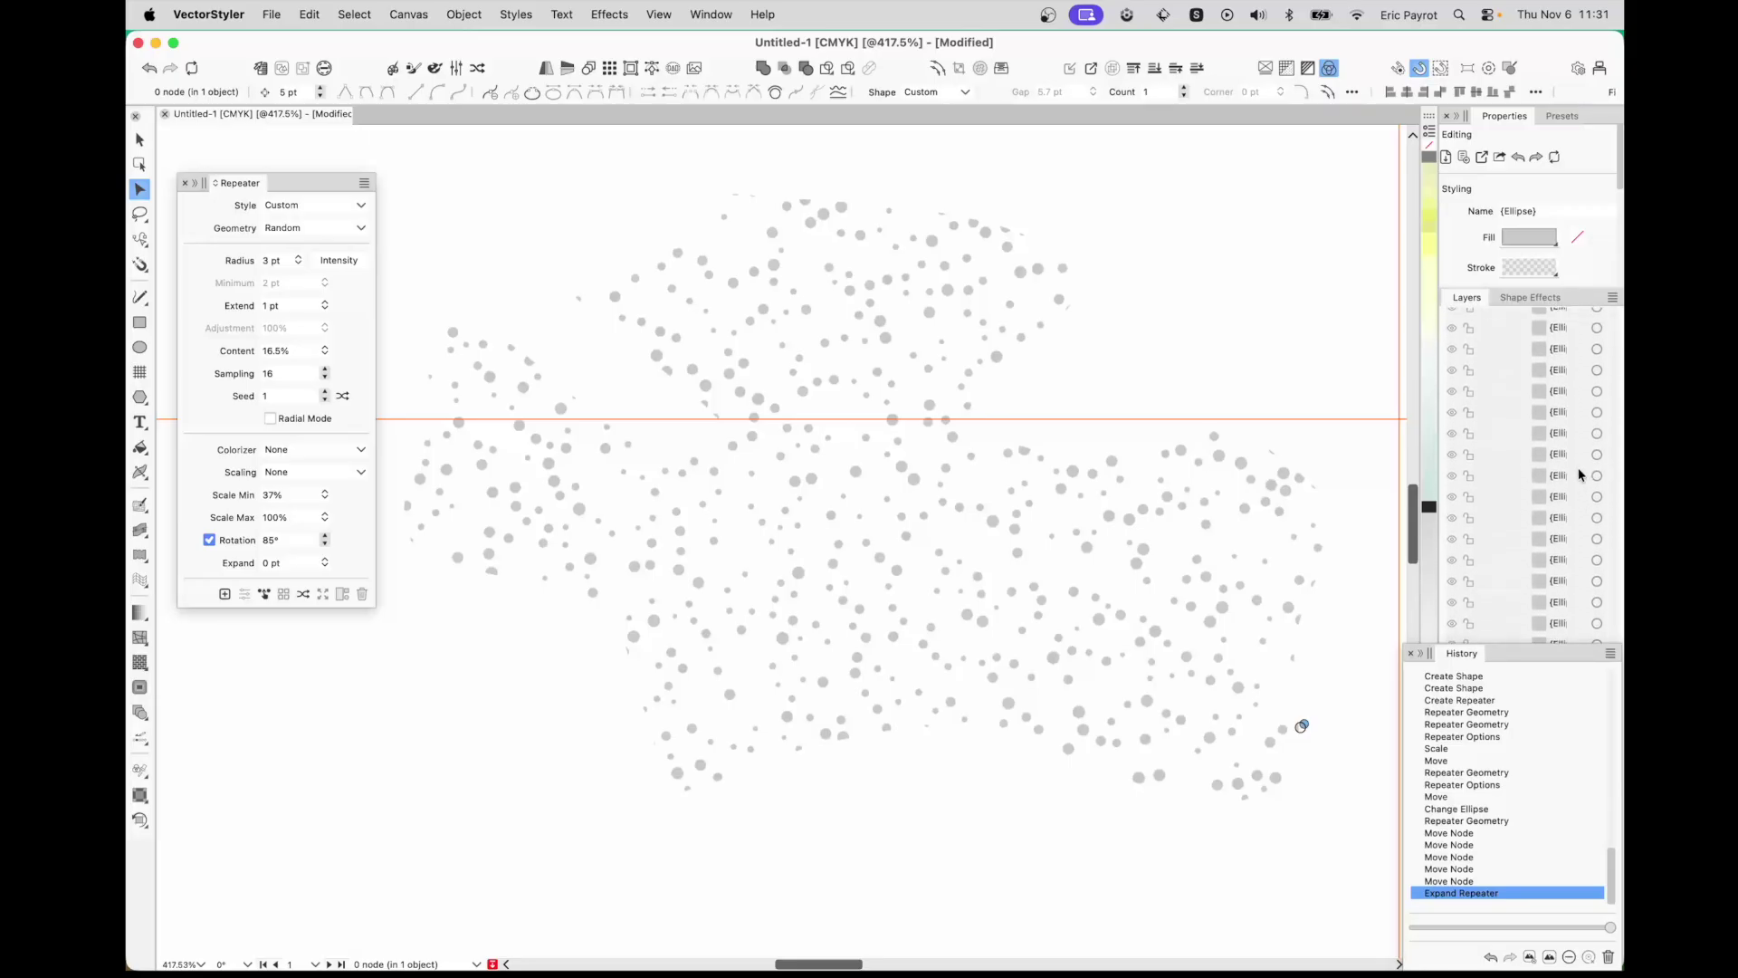
scroll(1614, 527, down, 1)
drag(1617, 530, 1623, 326)
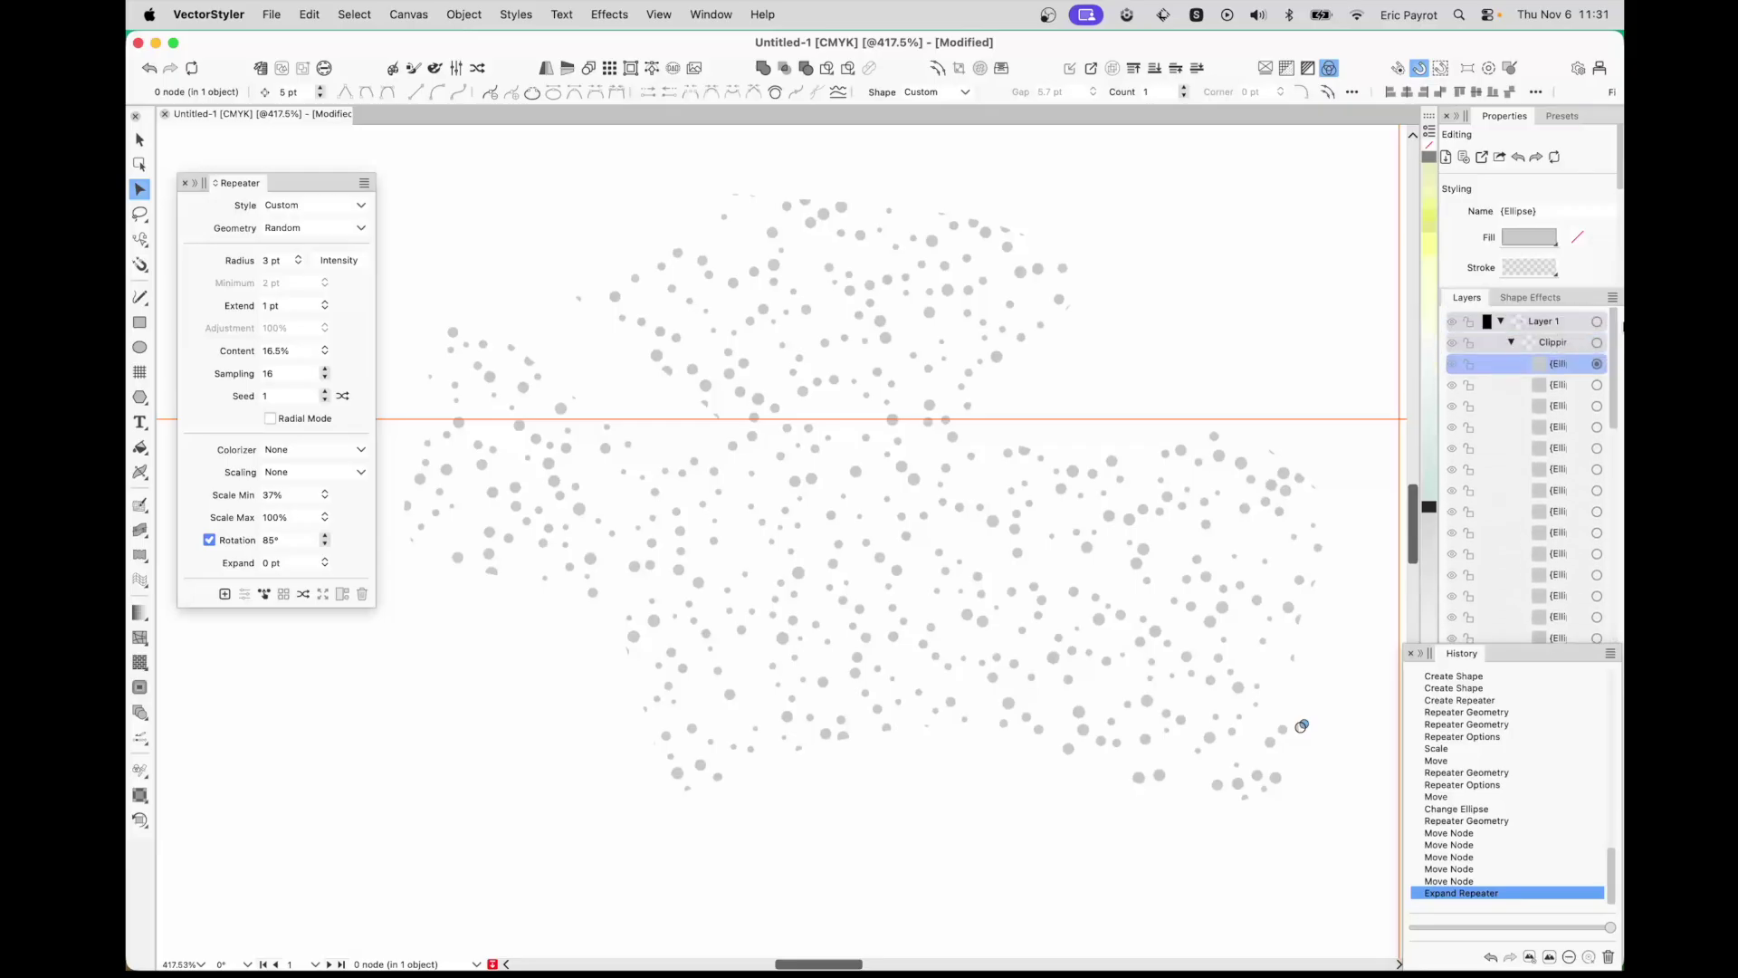
- Select all the ellipses inside the clipping group and group them
click(1597, 344)
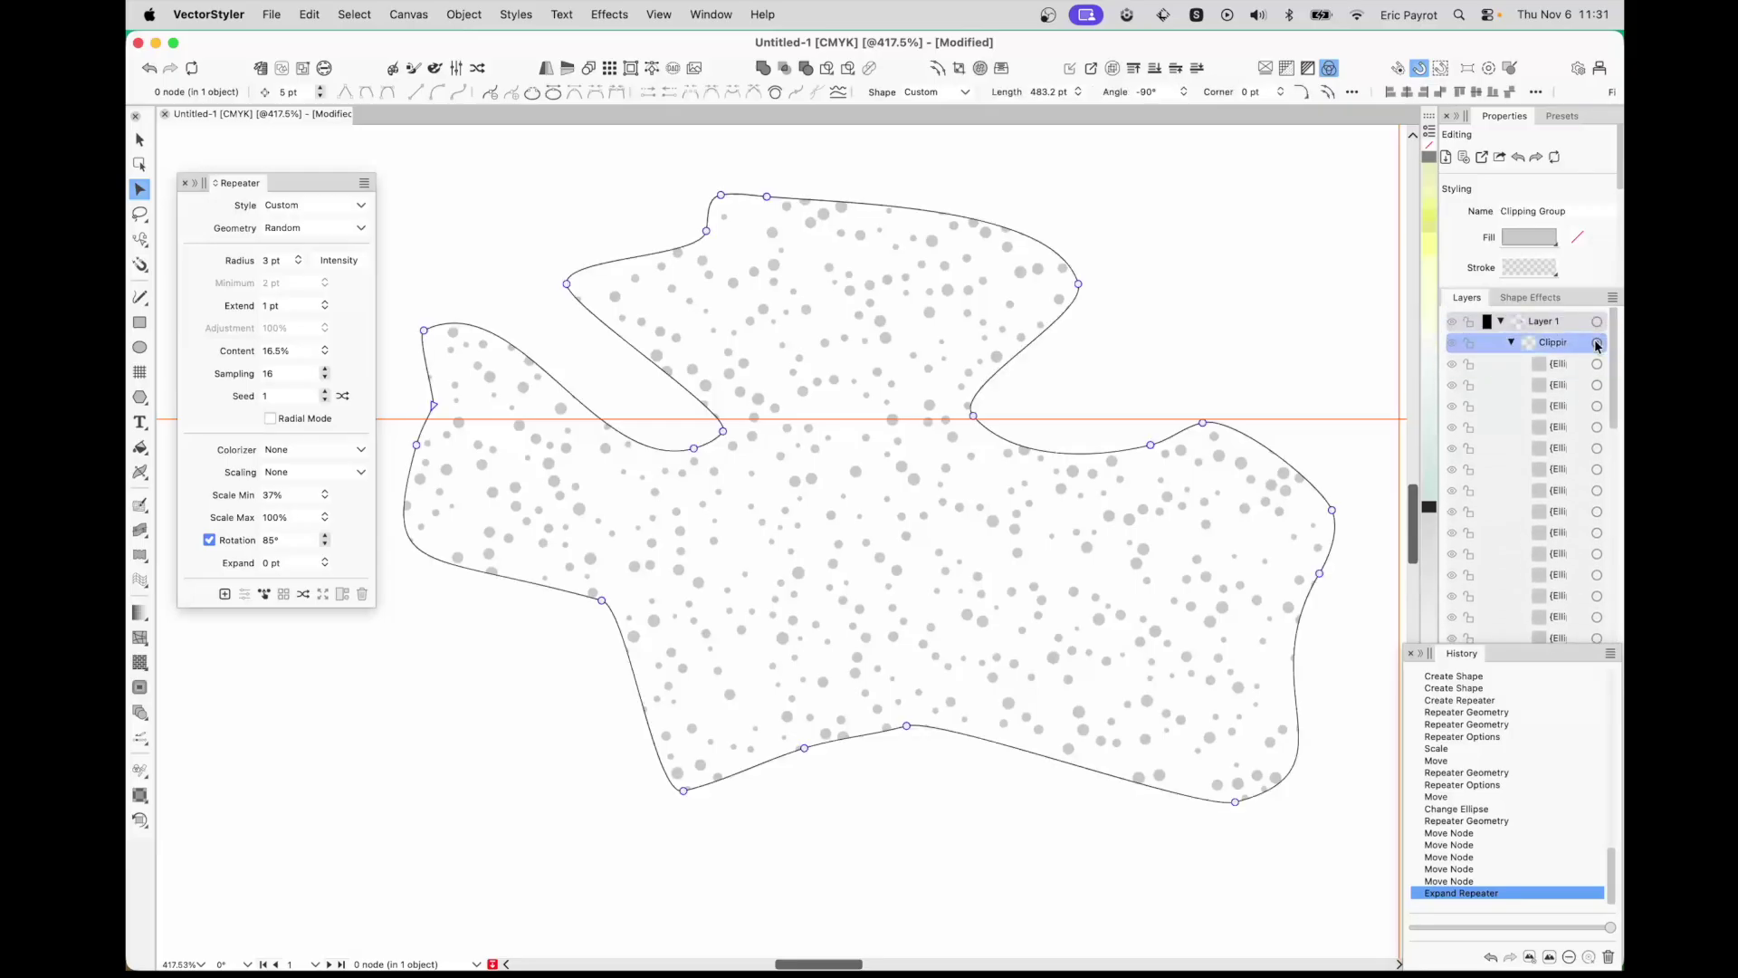
click(260, 70)
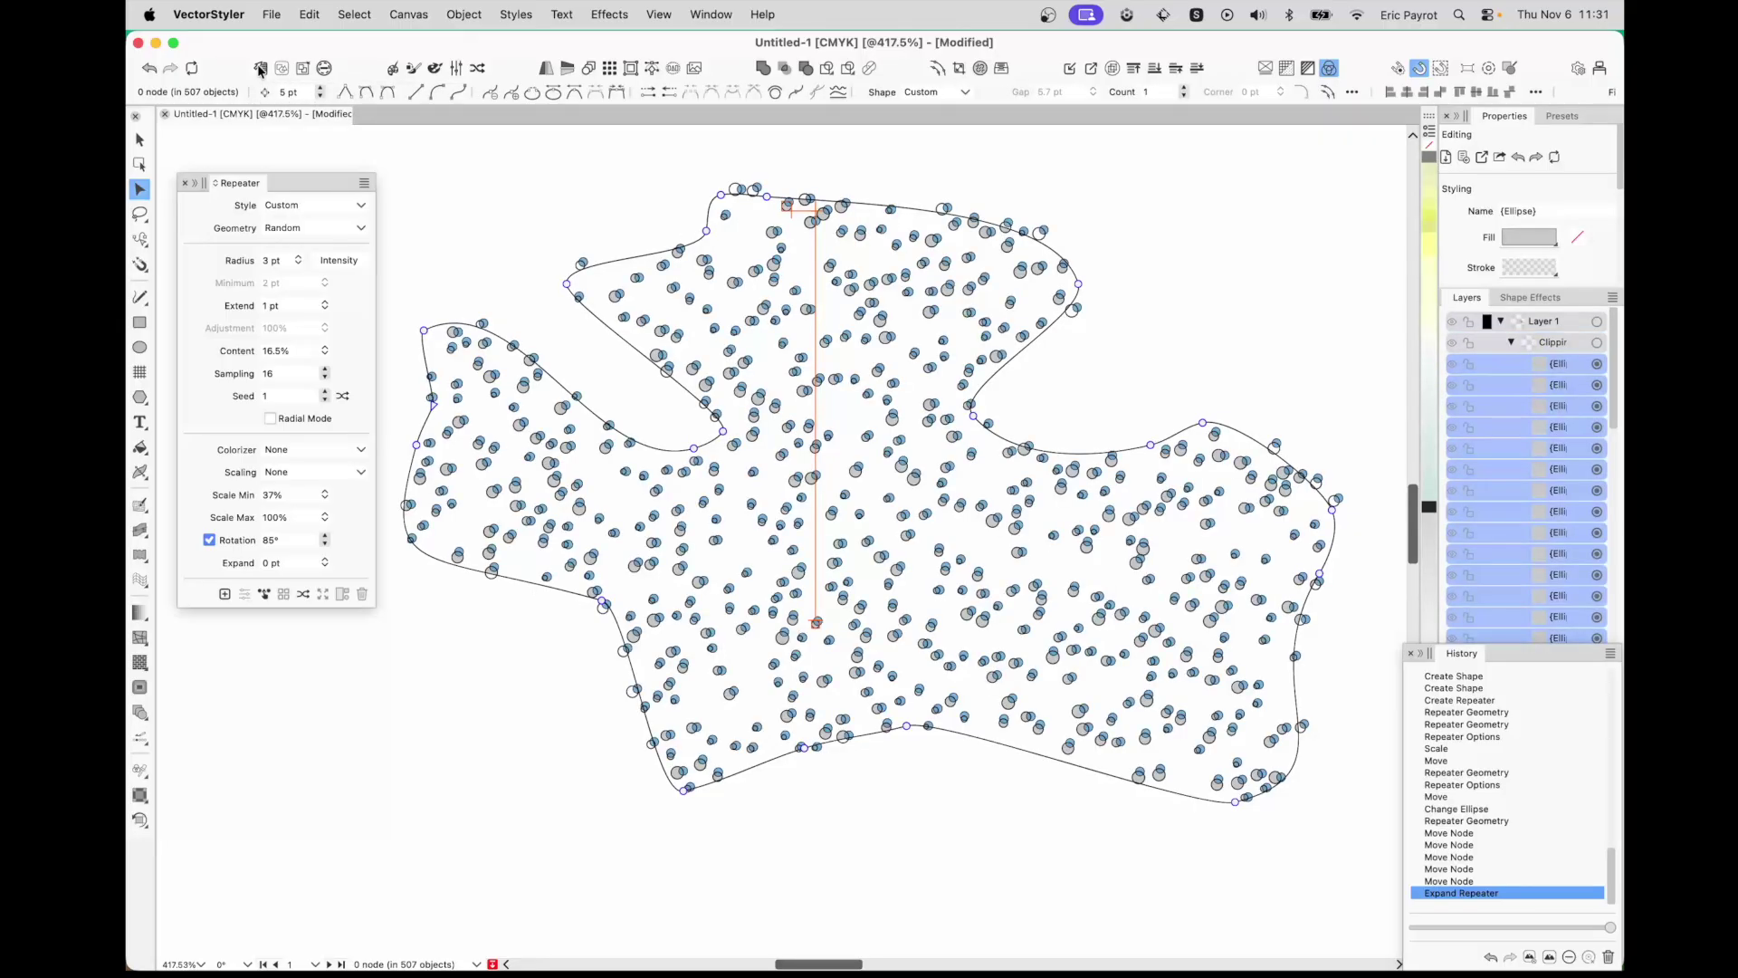
key(super+g)
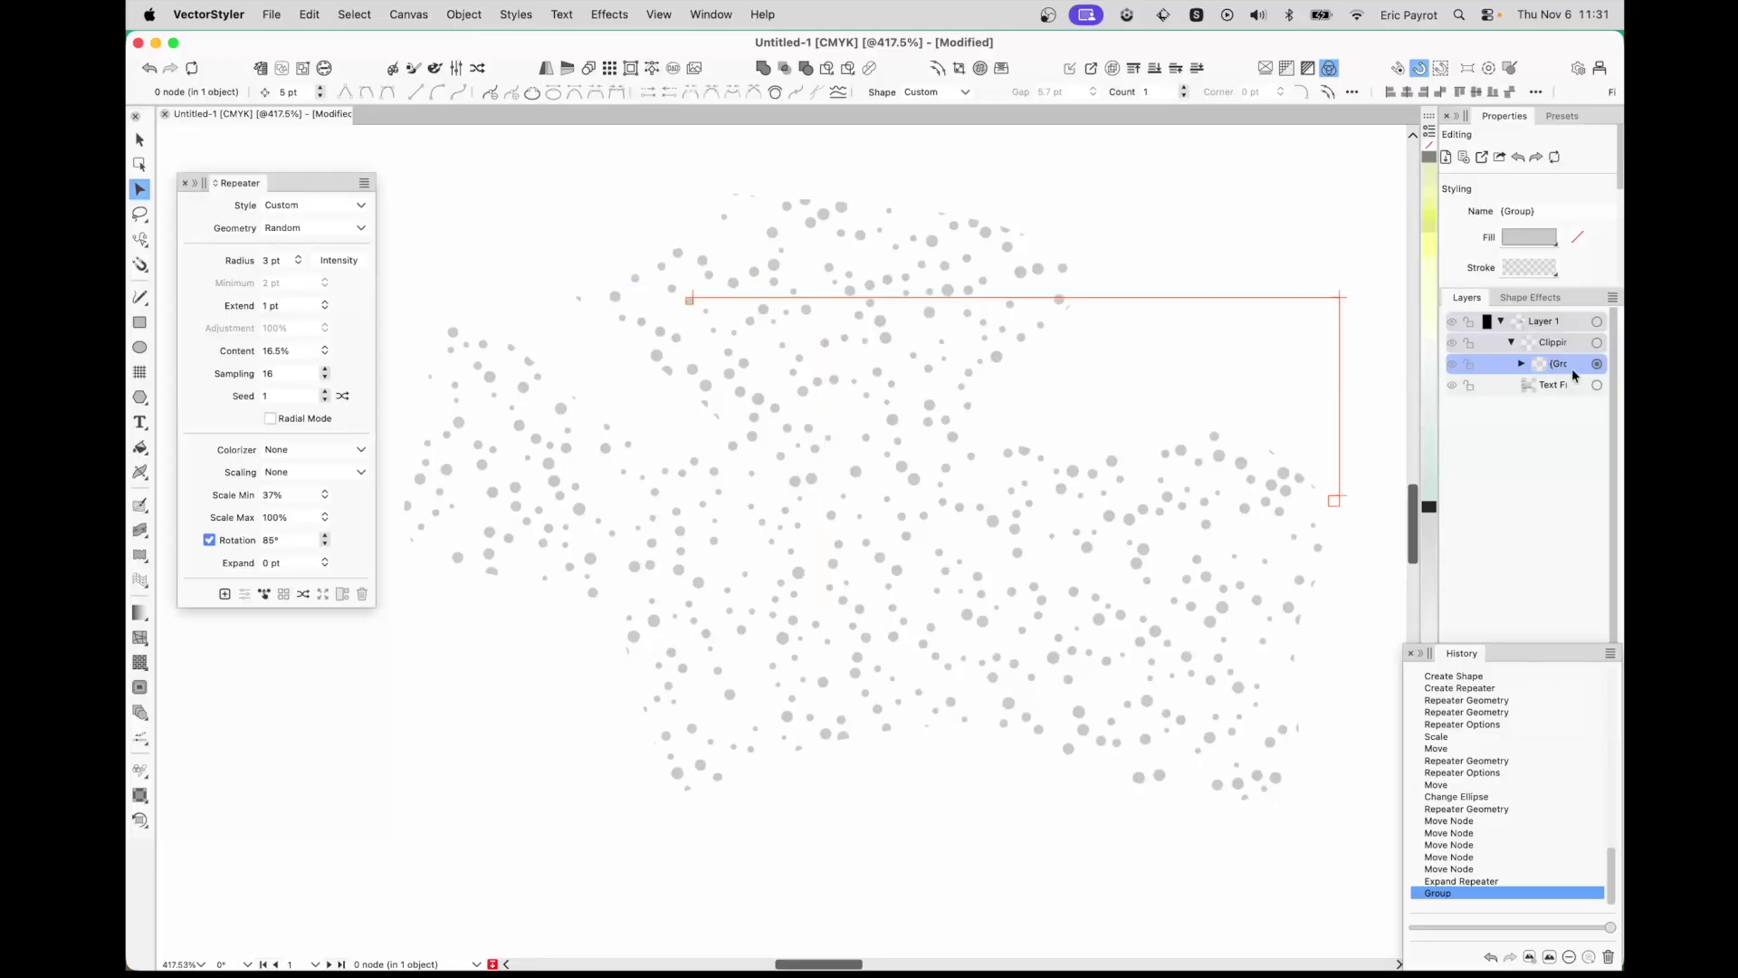
- Take the group of ellipses out of the clipping group in the layer list and clear the selection
drag(1539, 369, 1516, 341)
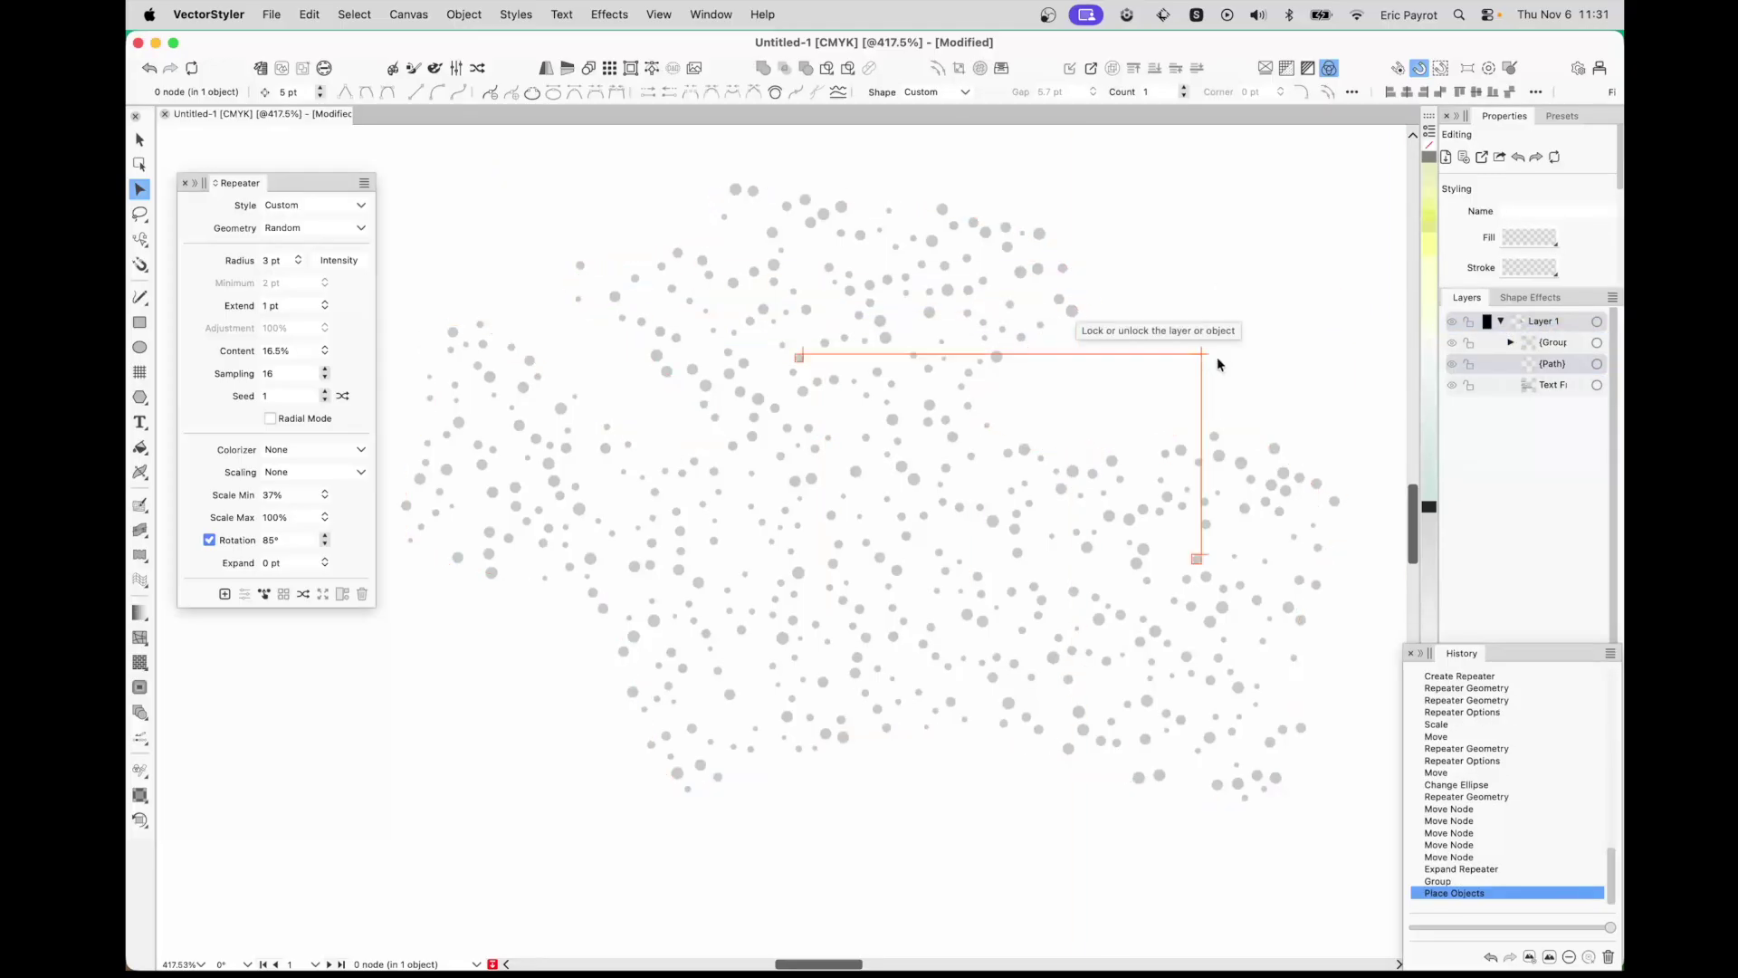
click(1344, 344)
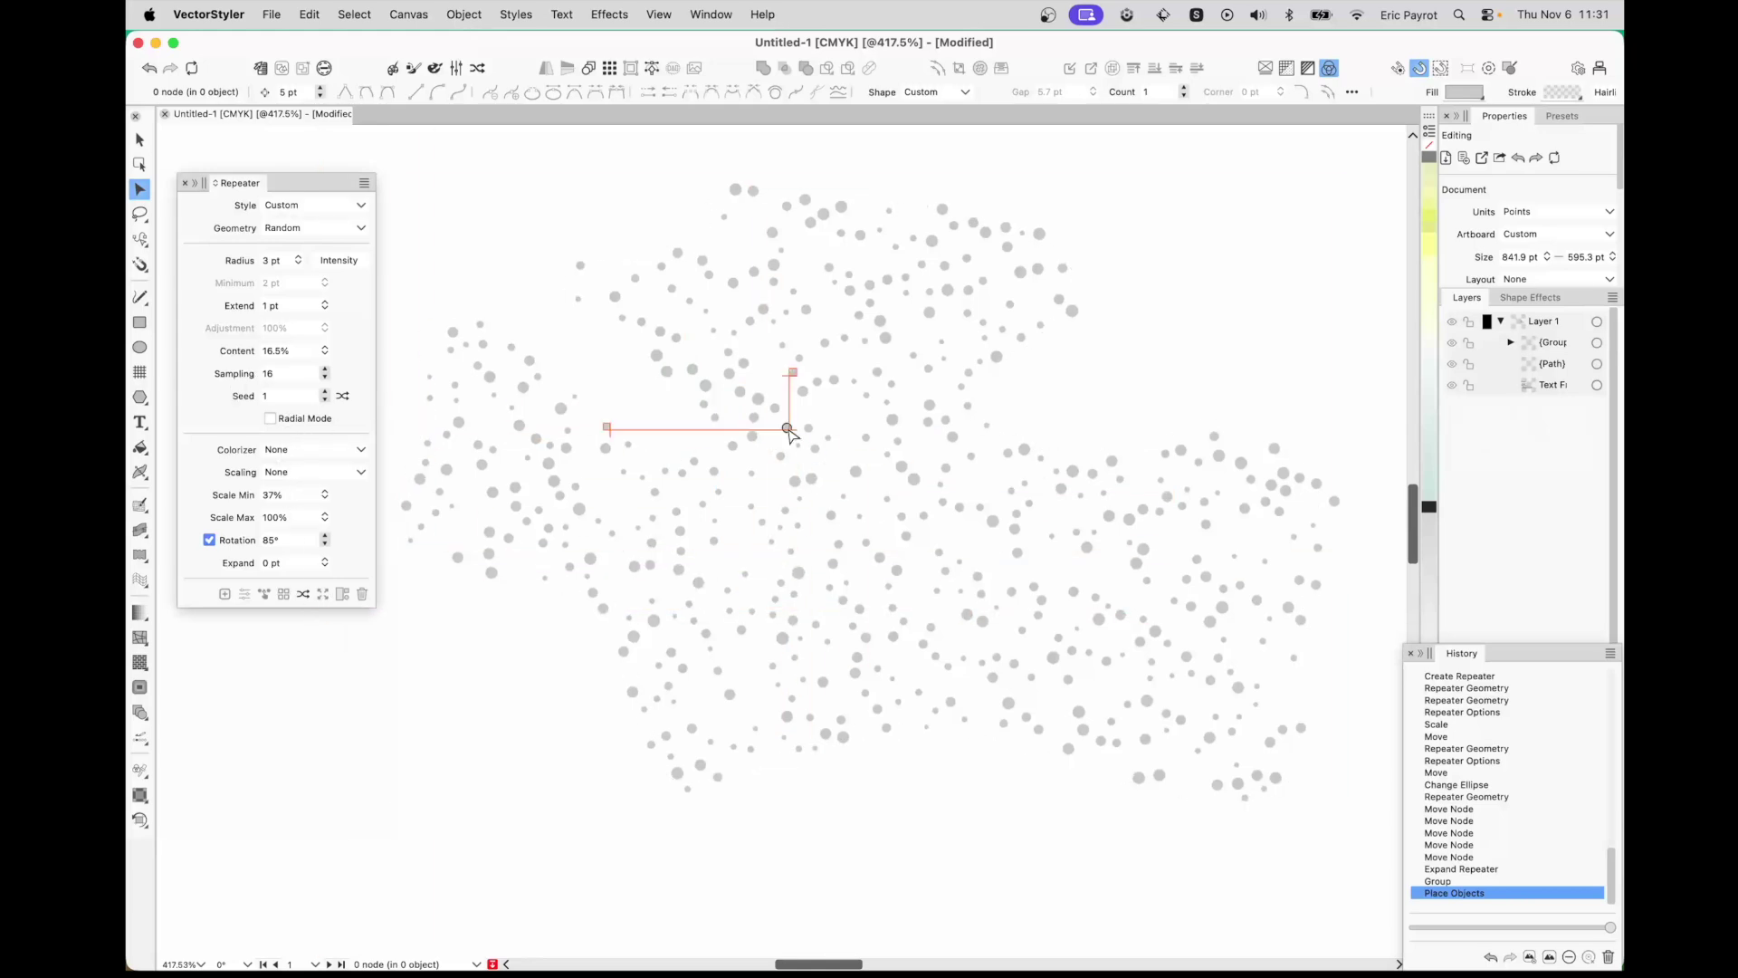
- Shift the freed ellipse group away from the blob outline and delete the group
click(141, 139)
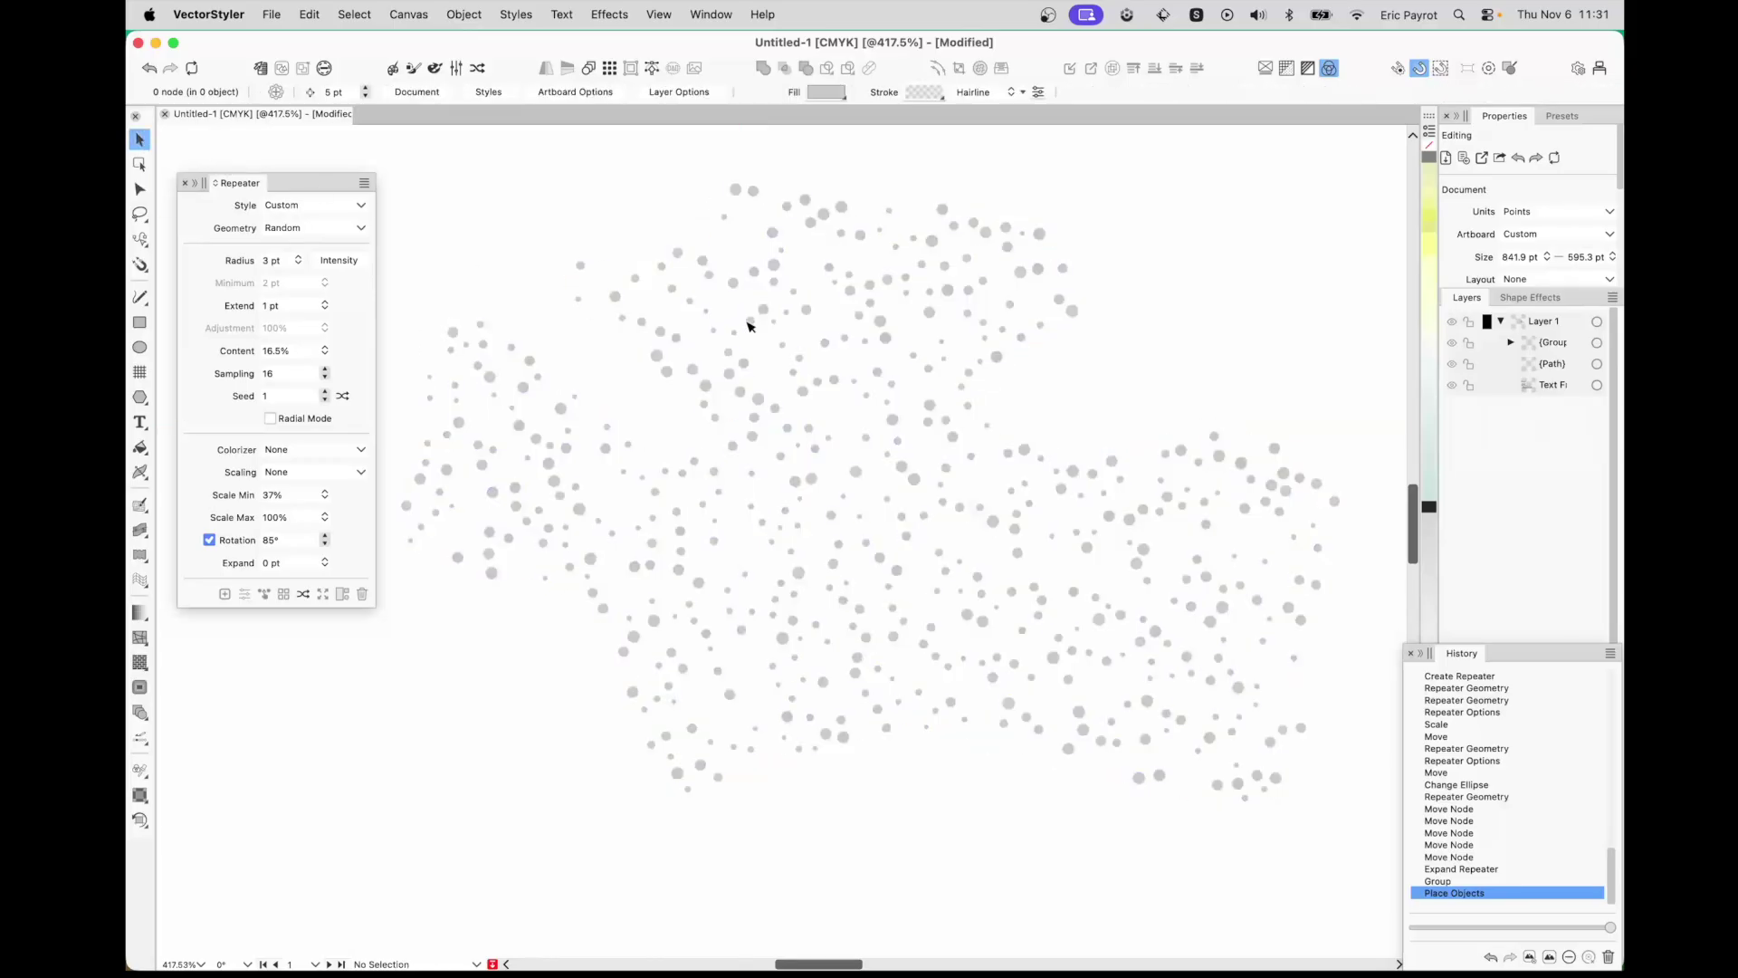
click(740, 341)
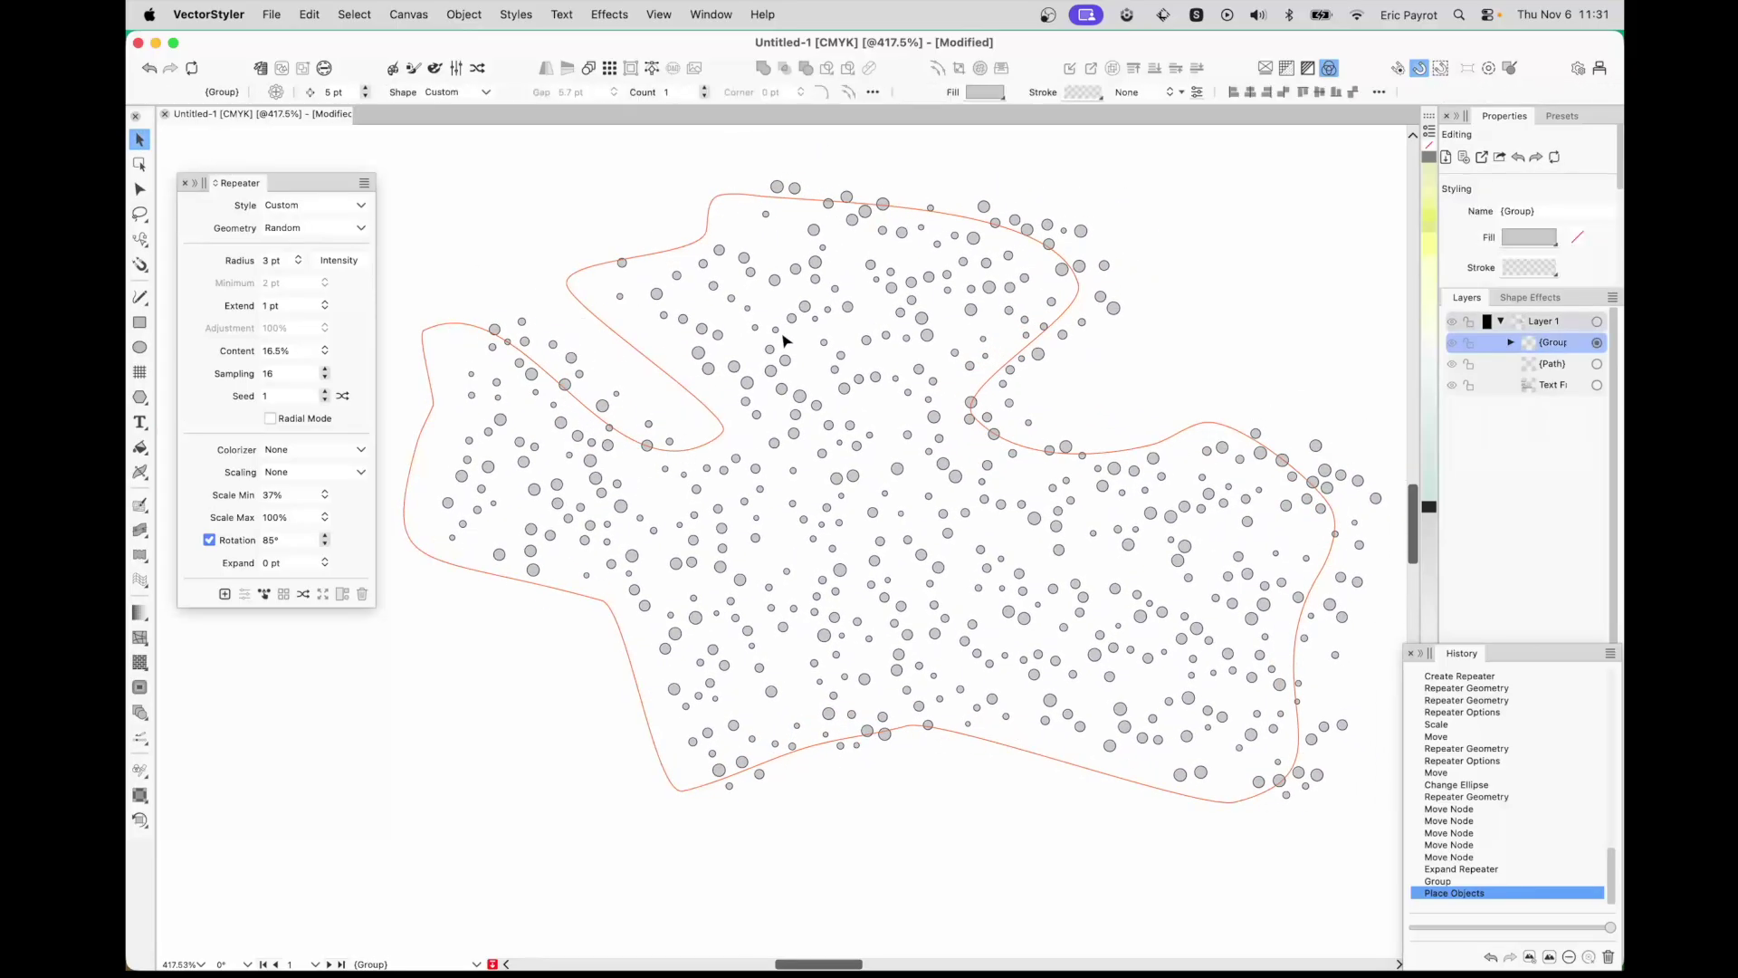
drag(776, 349, 774, 418)
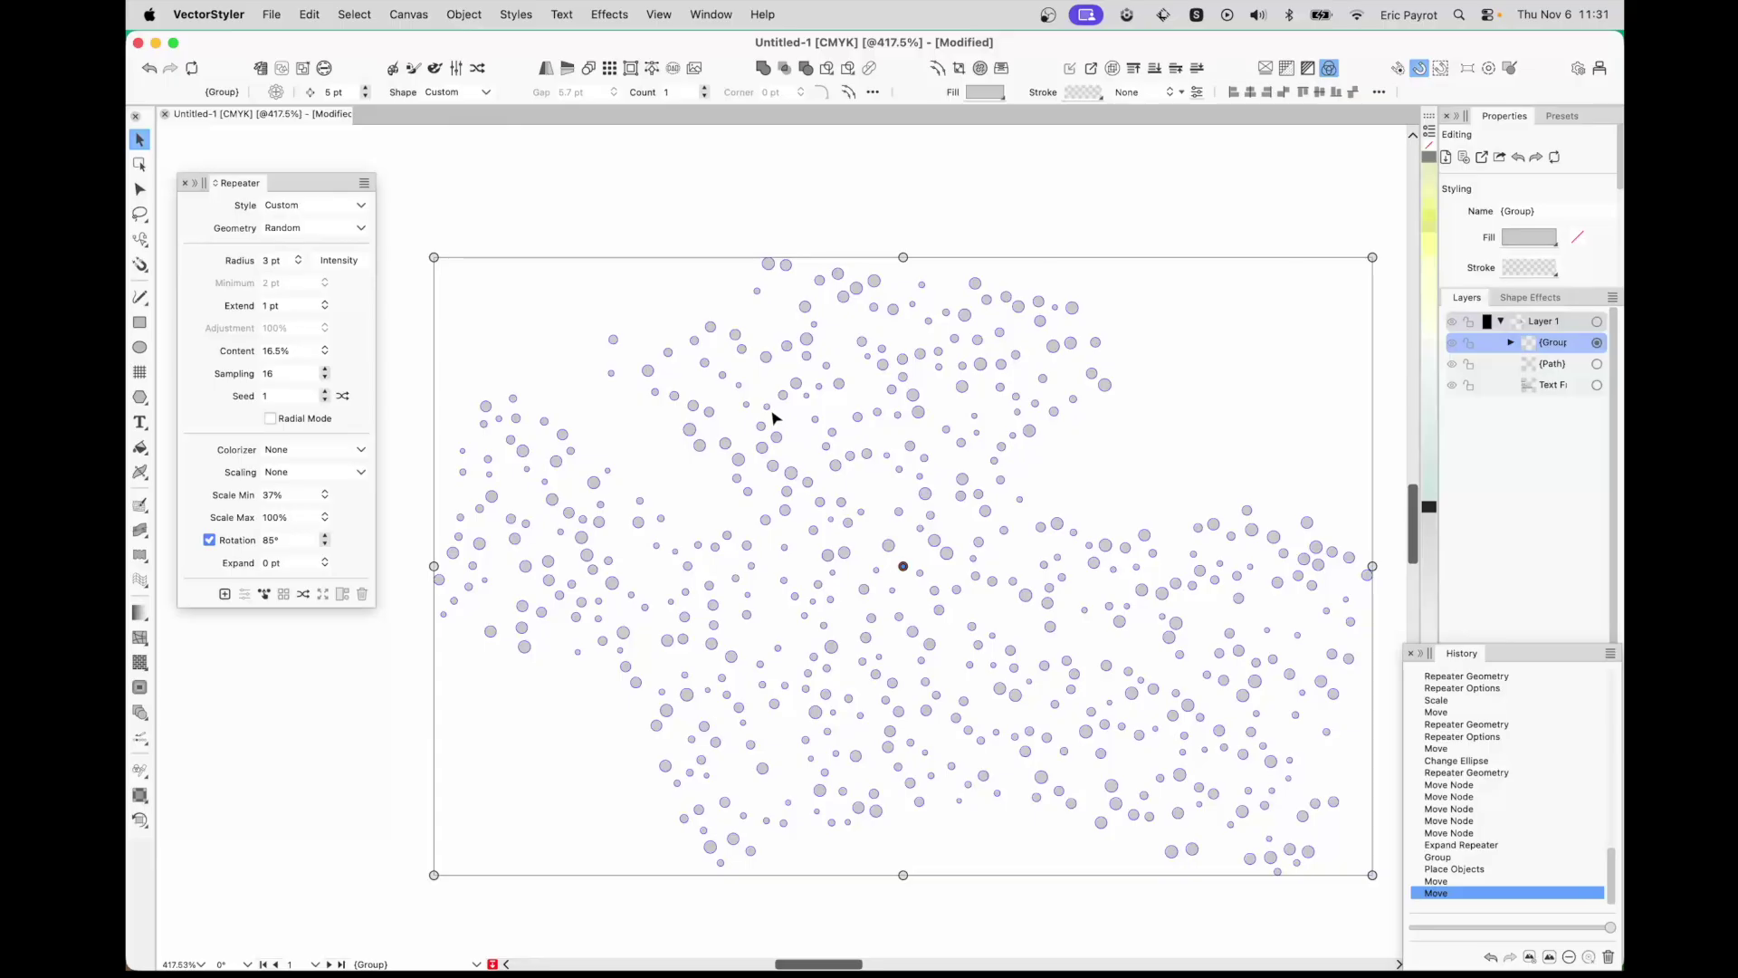
key(Delete)
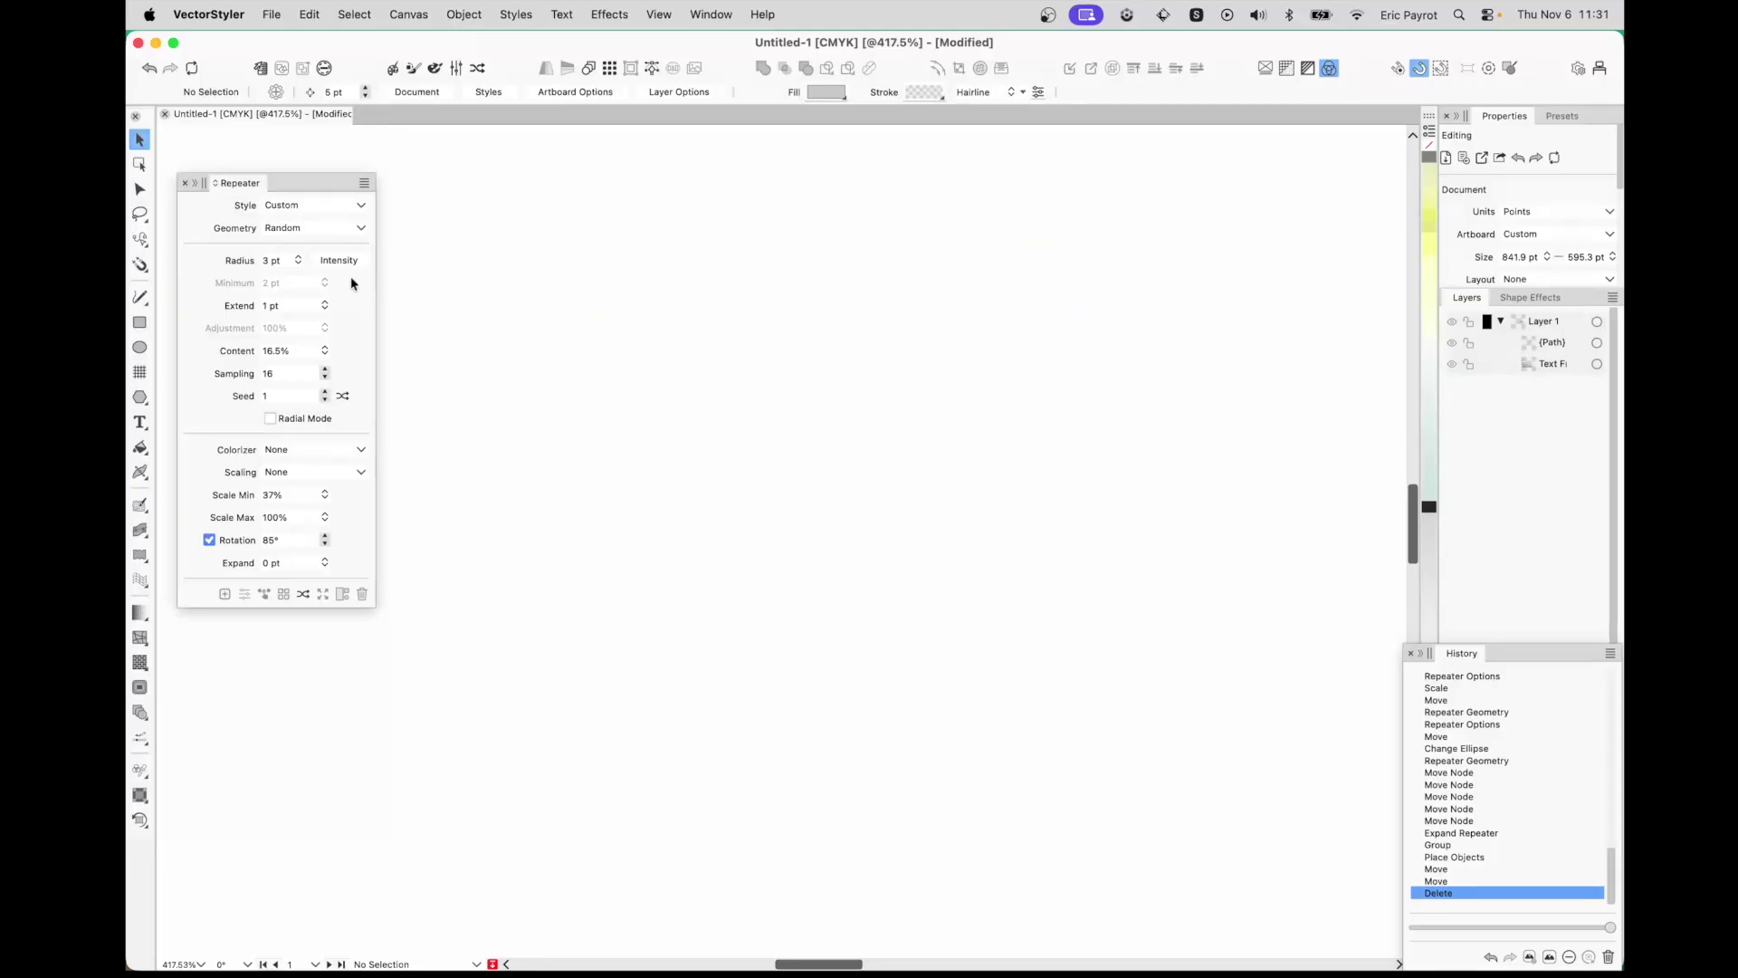
- Draw a small square near the page's upper-left area and a circle of similar size just below it
click(139, 322)
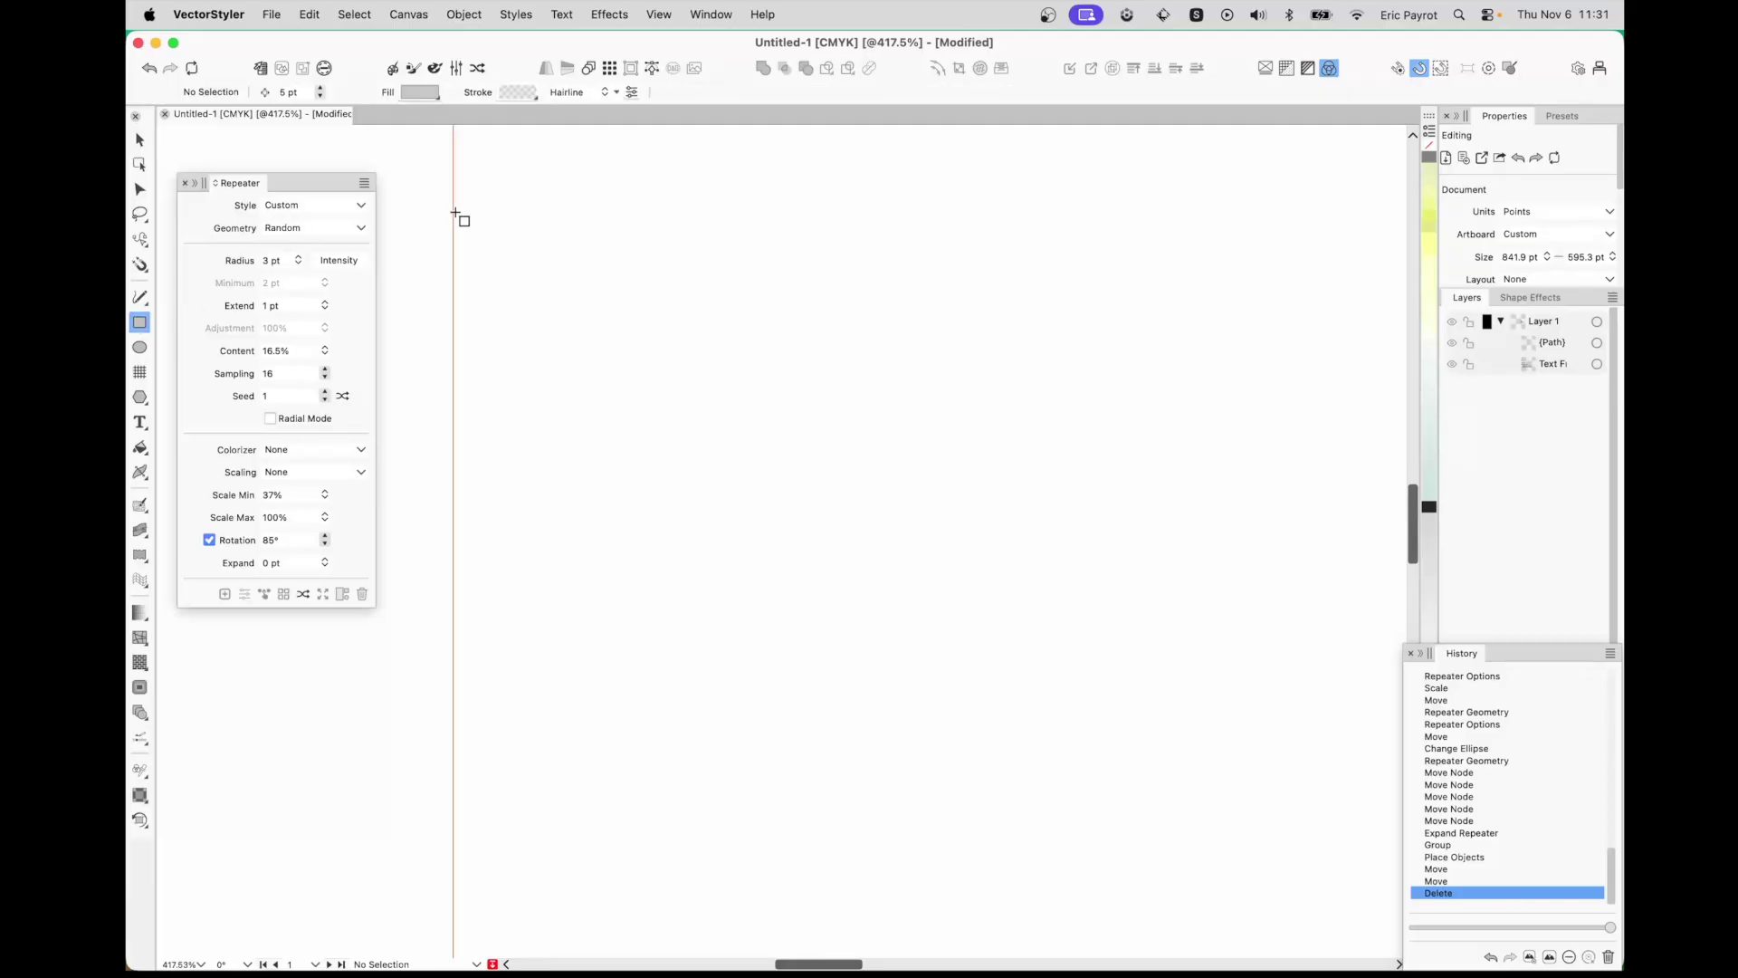
drag(420, 209, 450, 238)
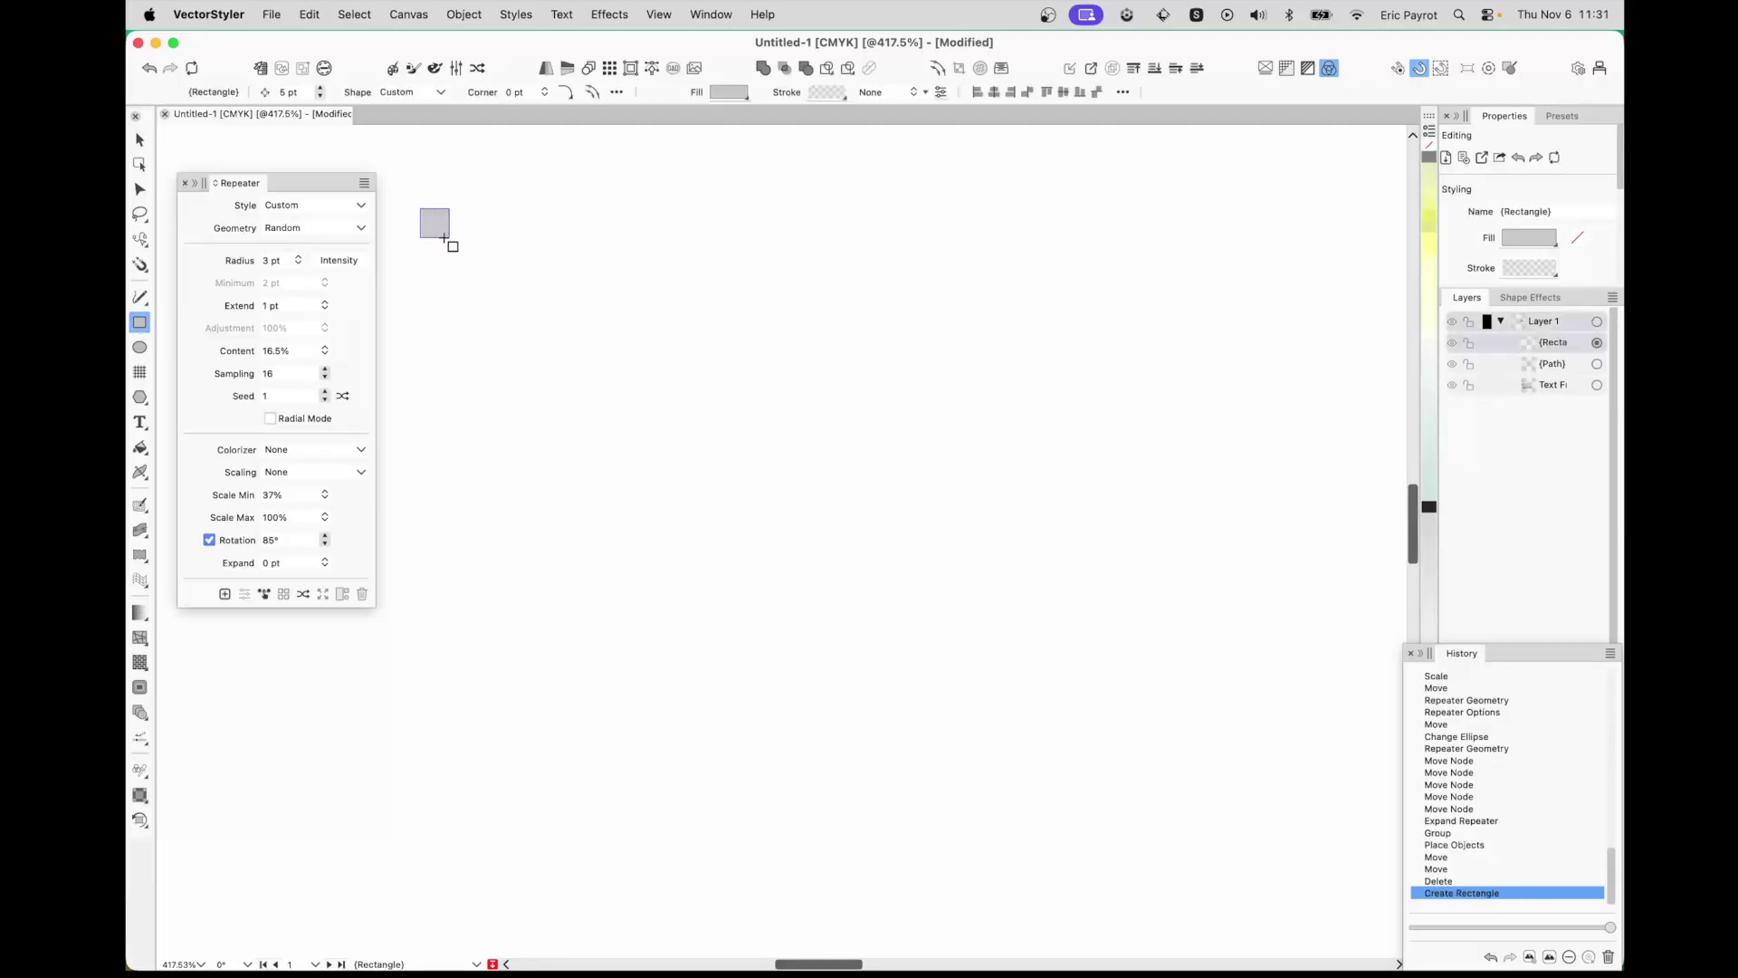
click(138, 350)
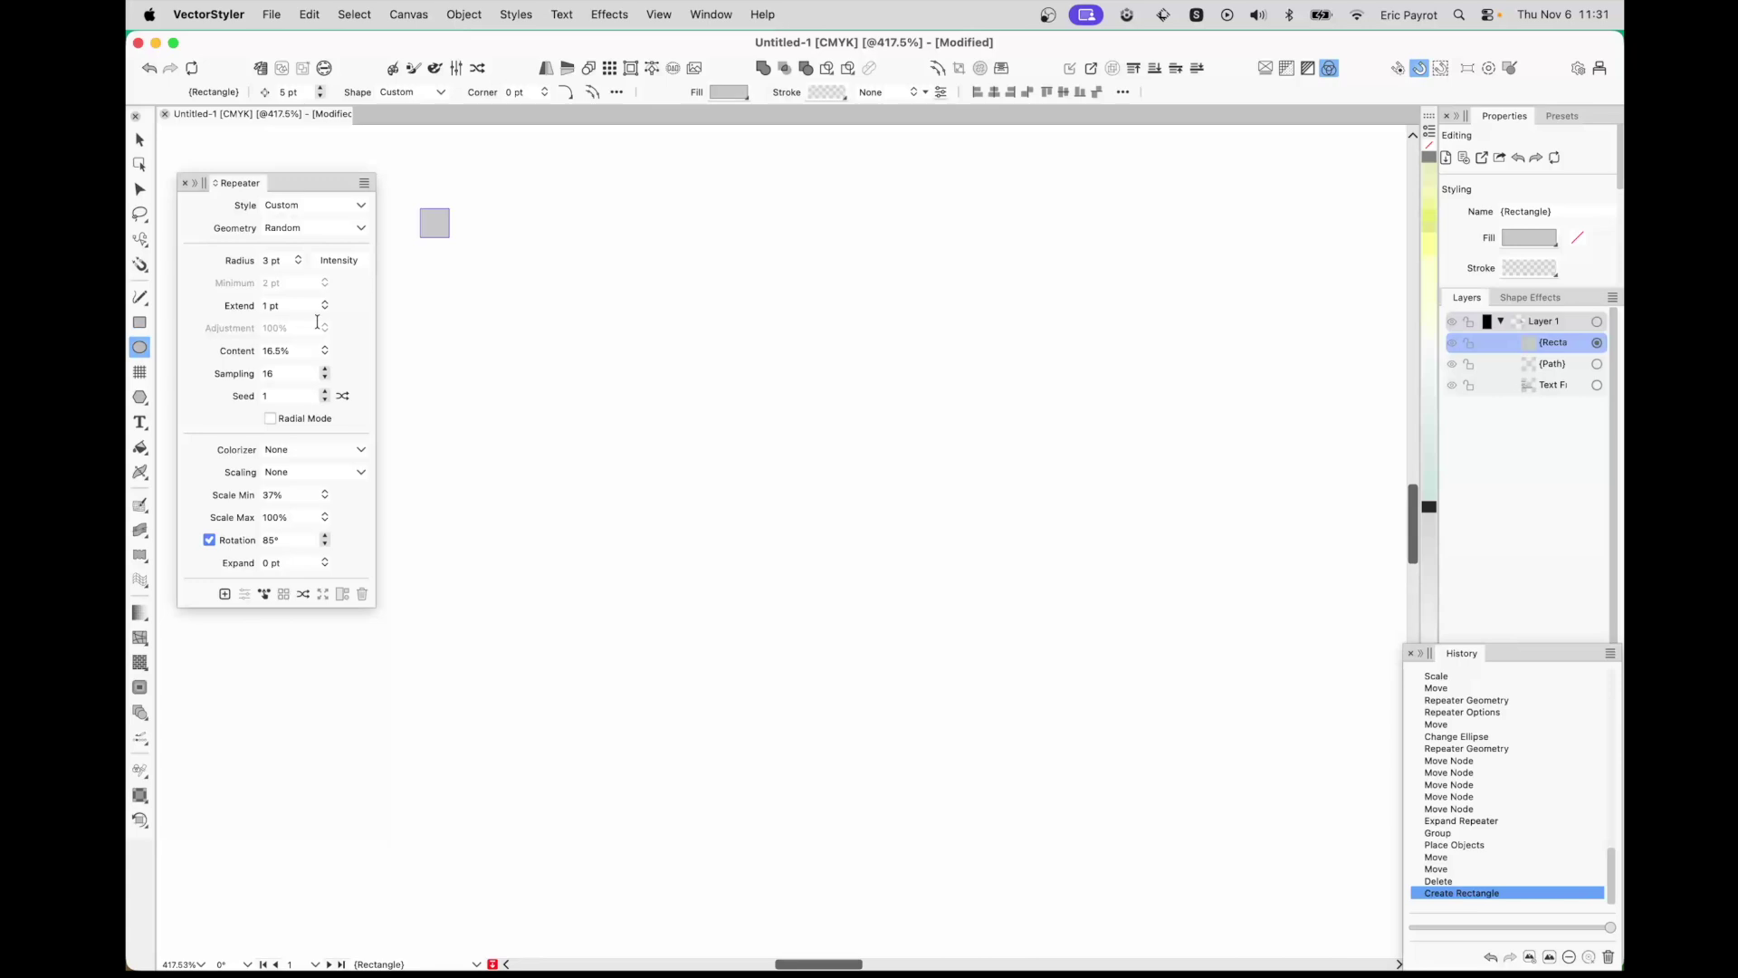
drag(418, 268, 443, 301)
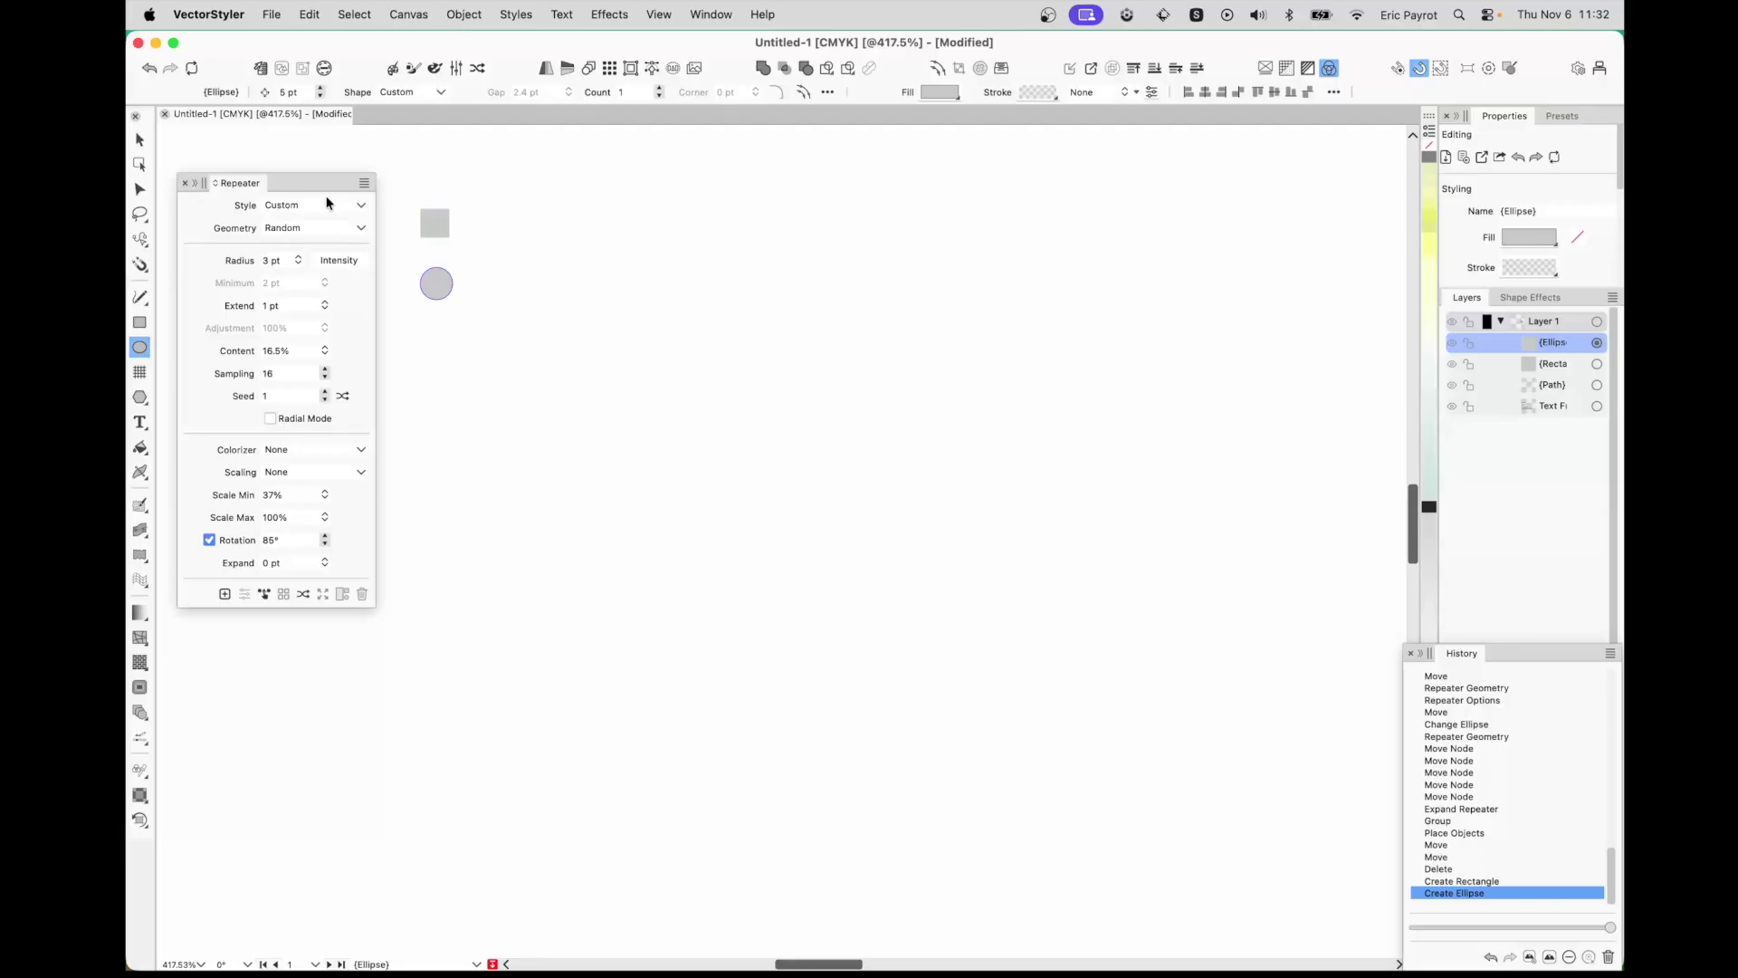
- Set the repeater's create mode to Create from All Selected
click(140, 140)
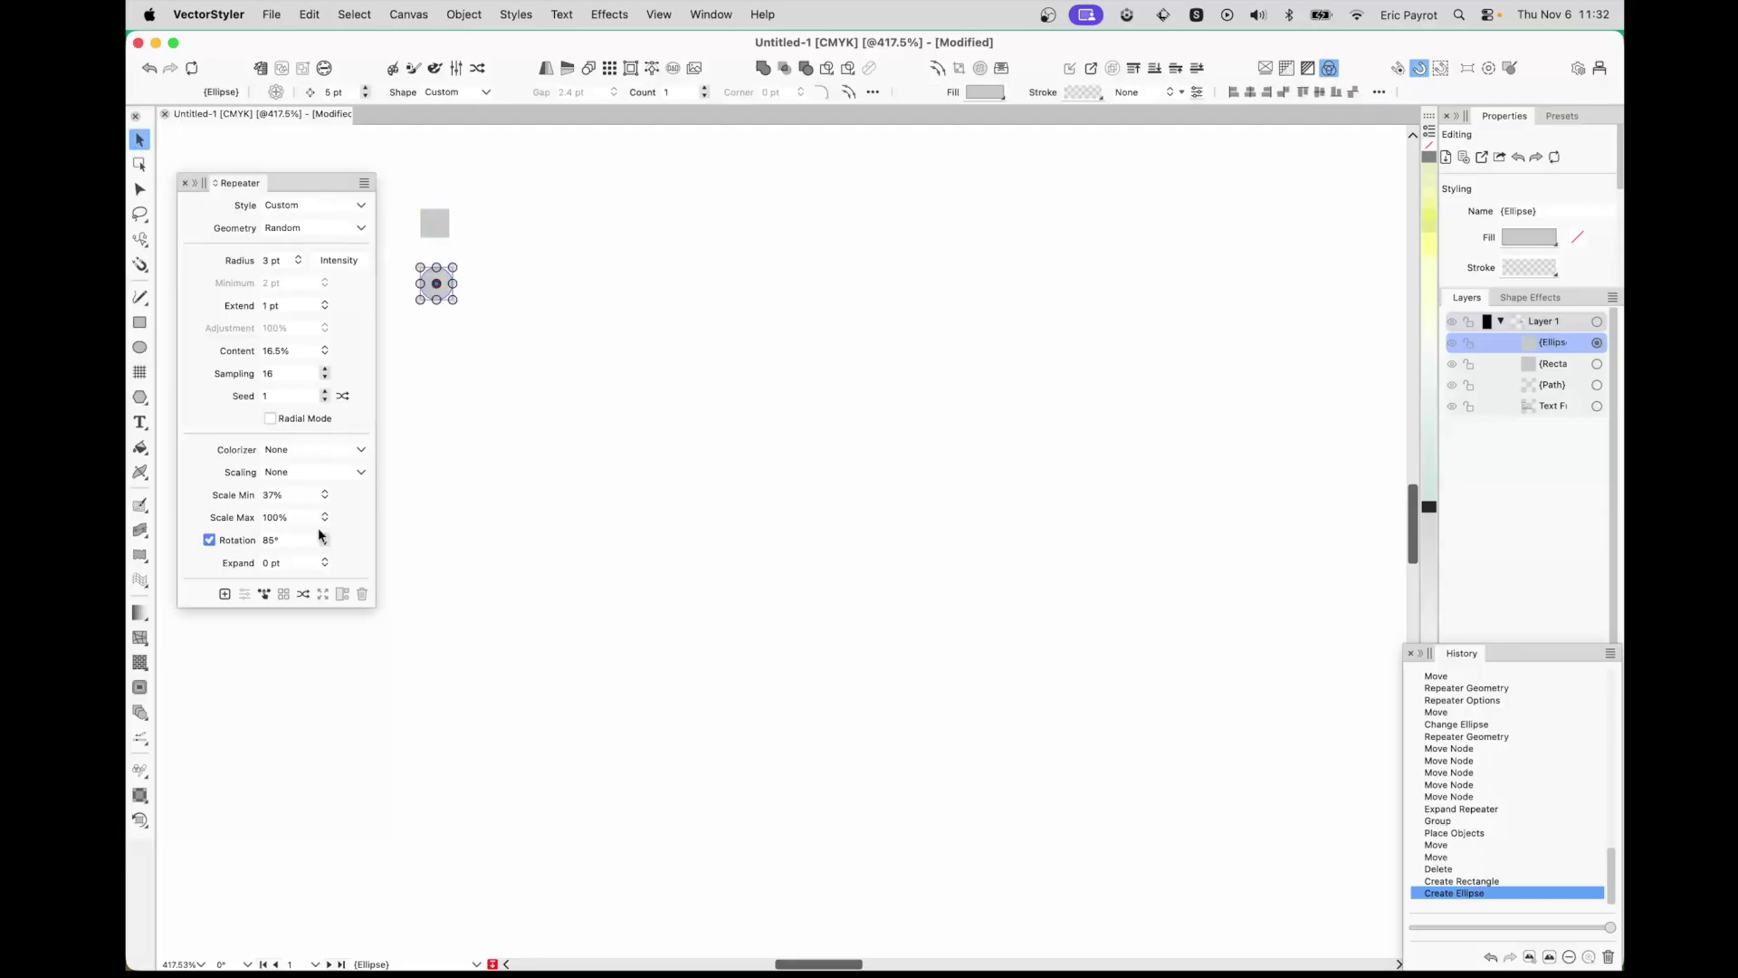
click(365, 185)
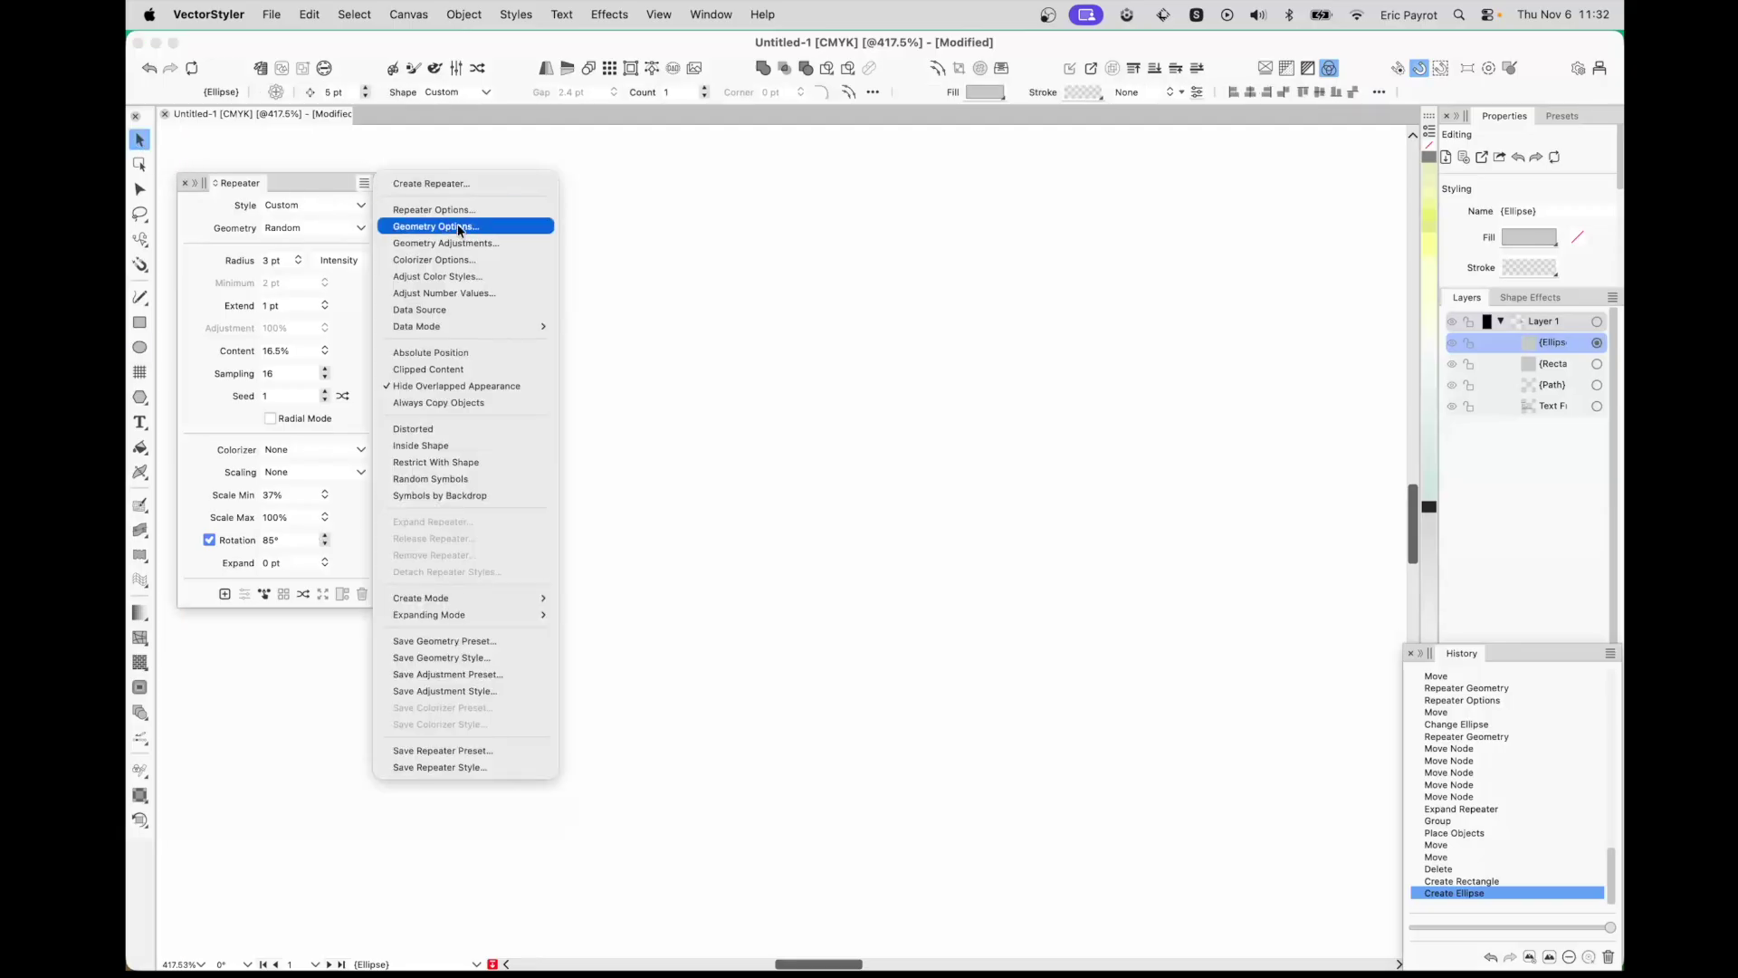
mouse_move(476, 603)
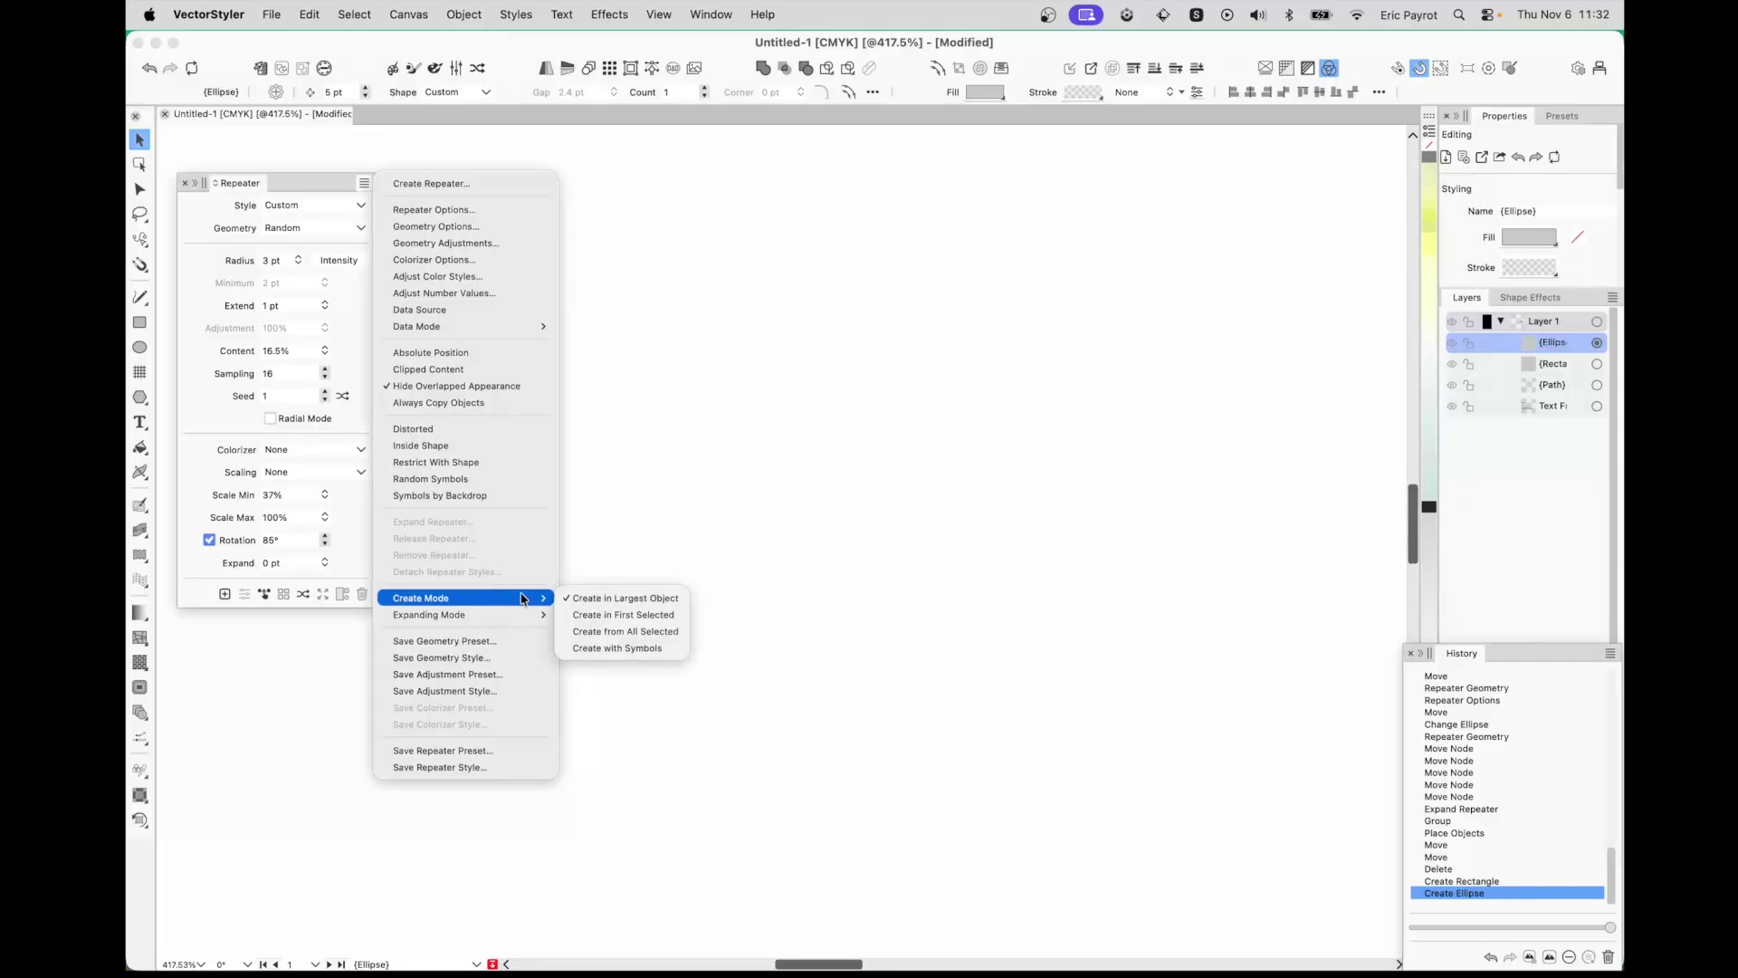
click(636, 634)
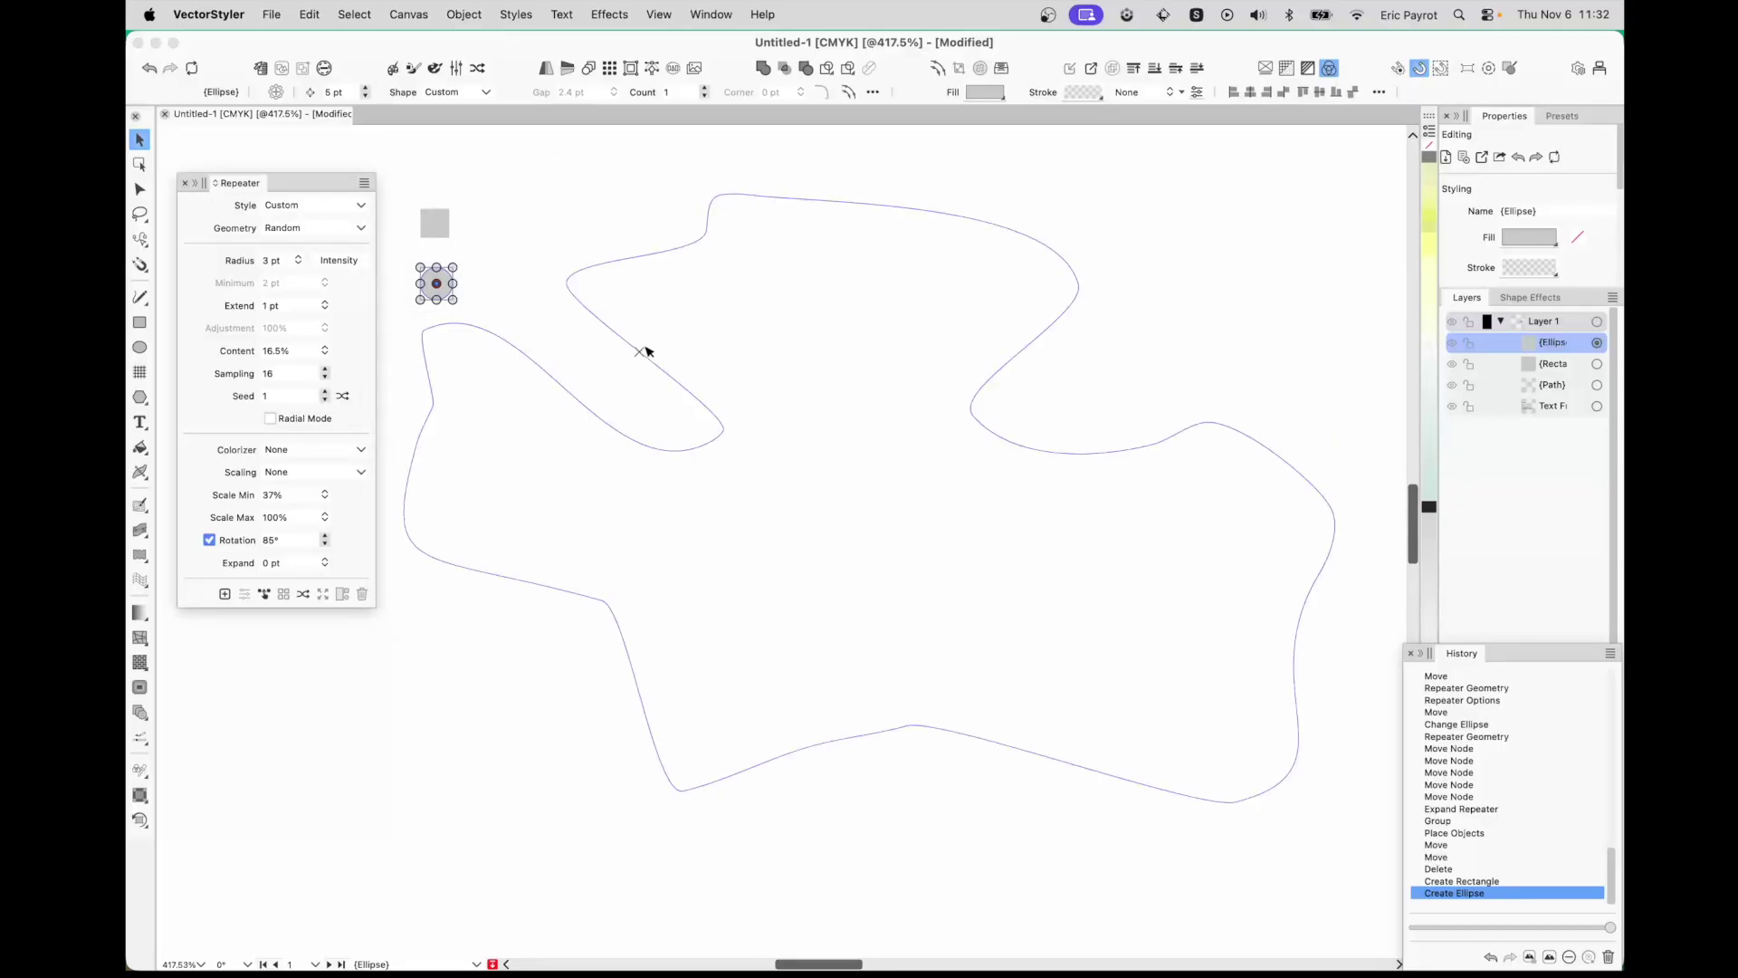
- Delete the leftover blob outline and create a repeater from the square and circle together
click(637, 353)
key(Delete)
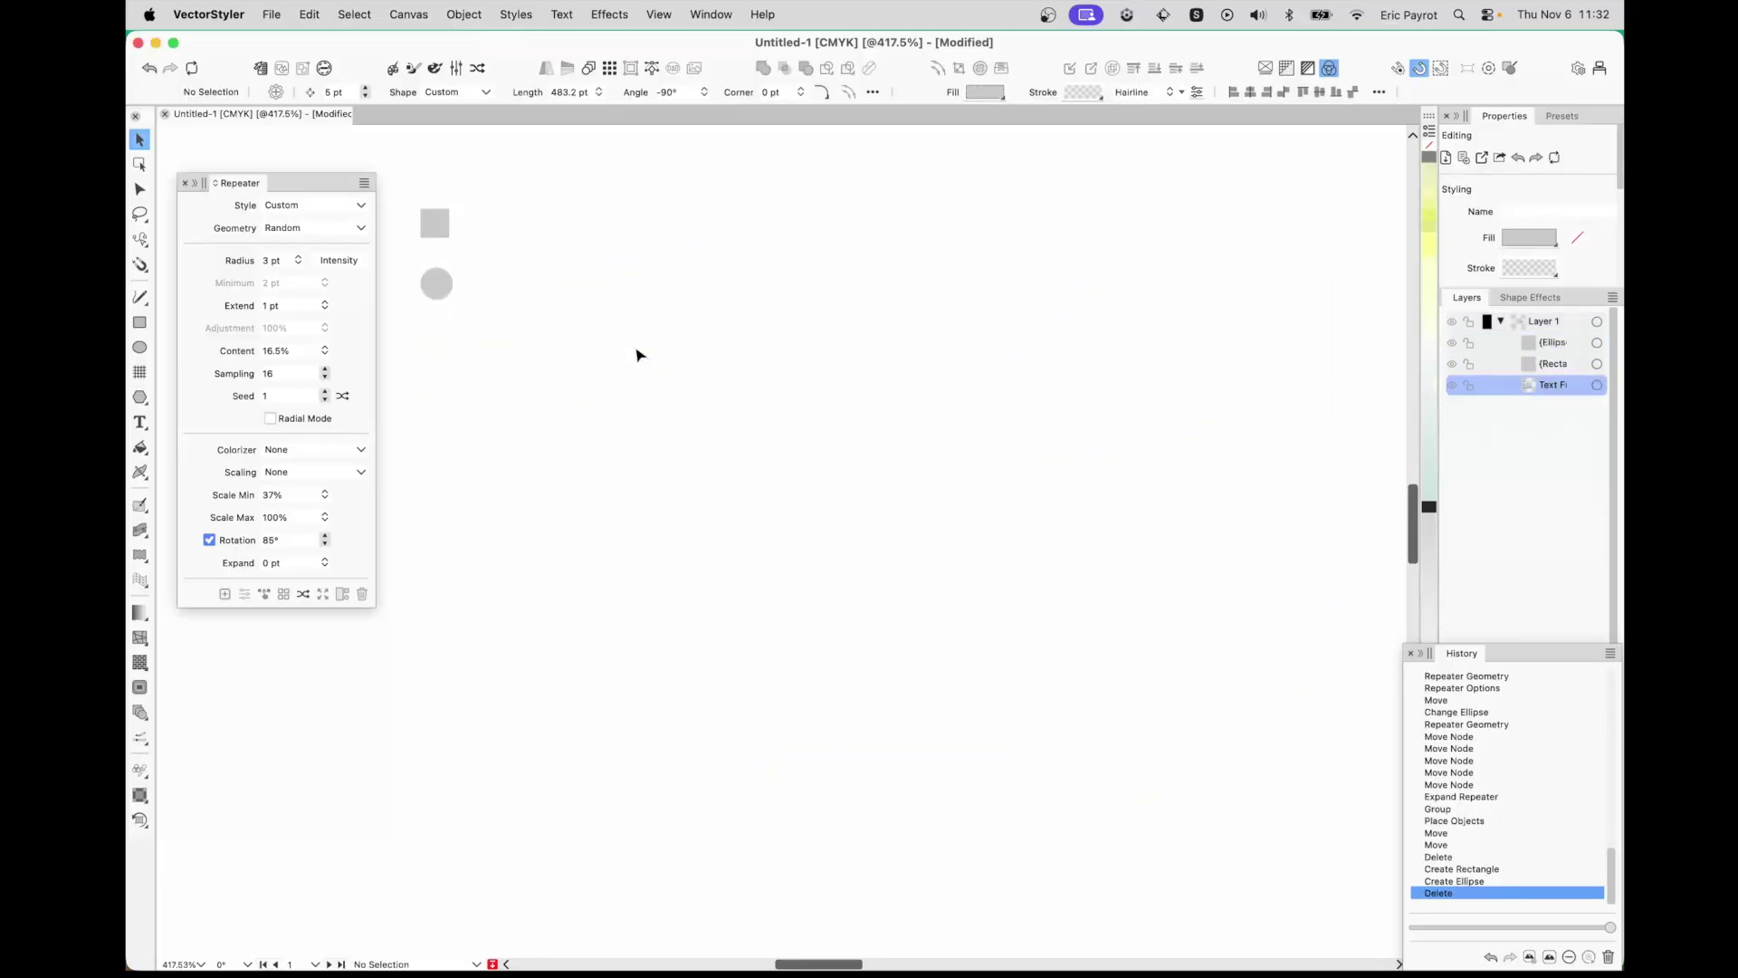
drag(403, 168, 496, 348)
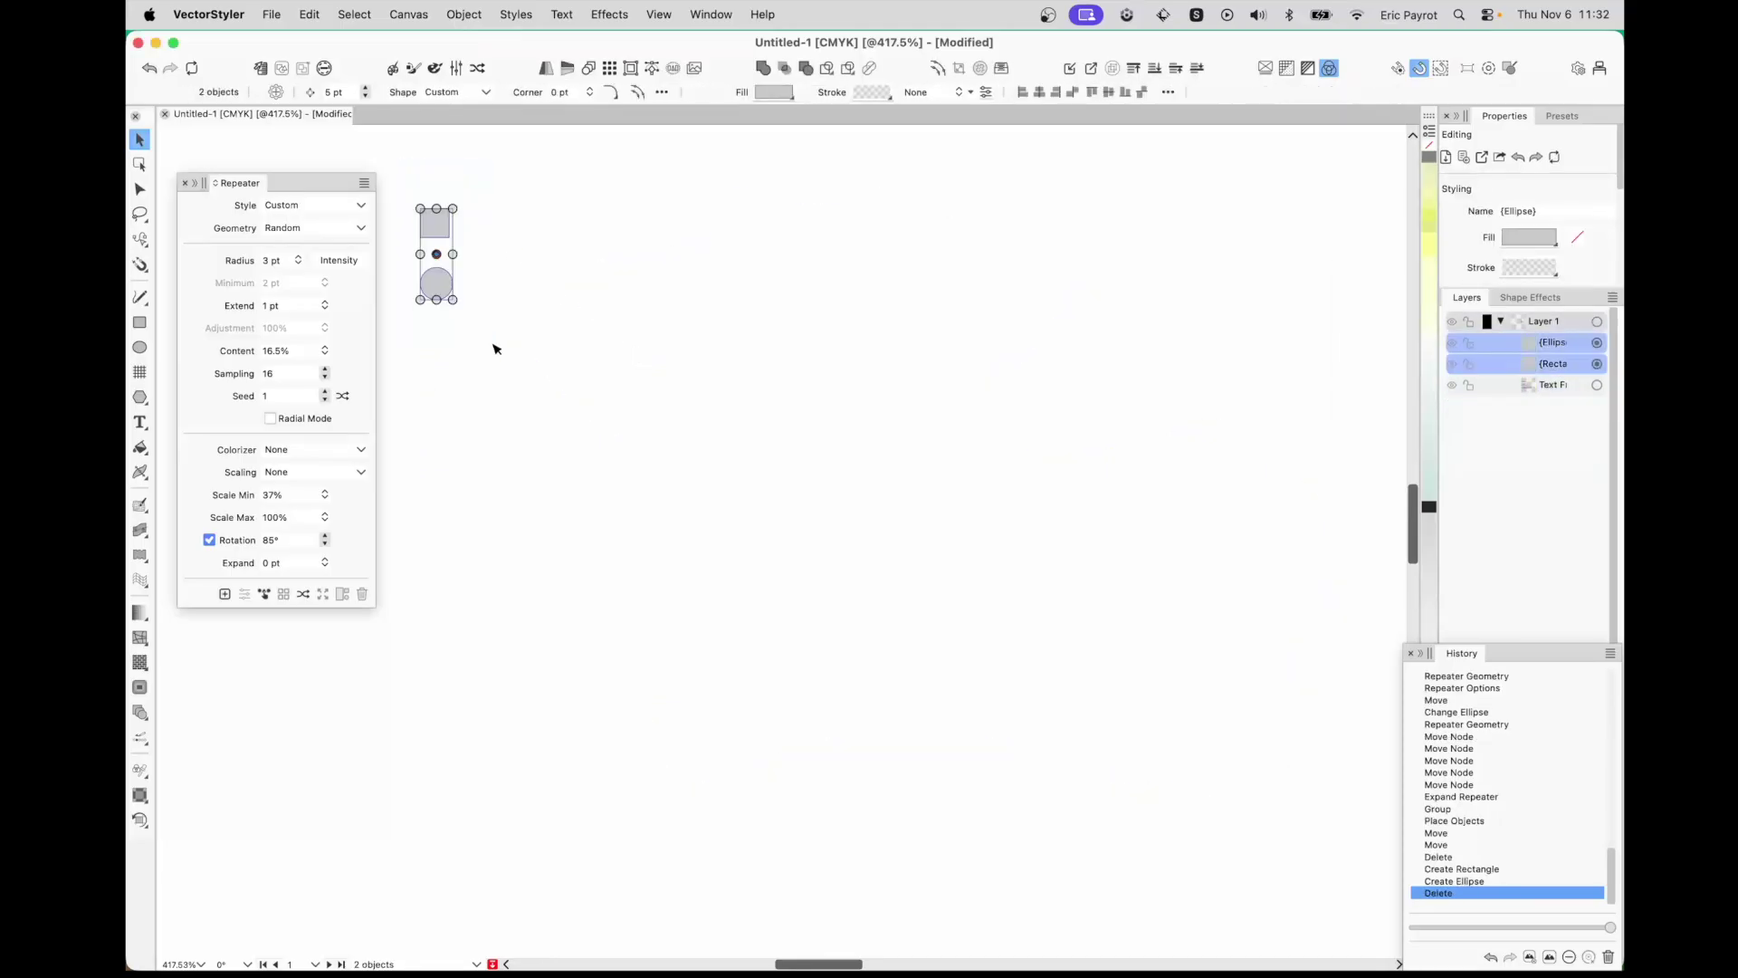
click(223, 593)
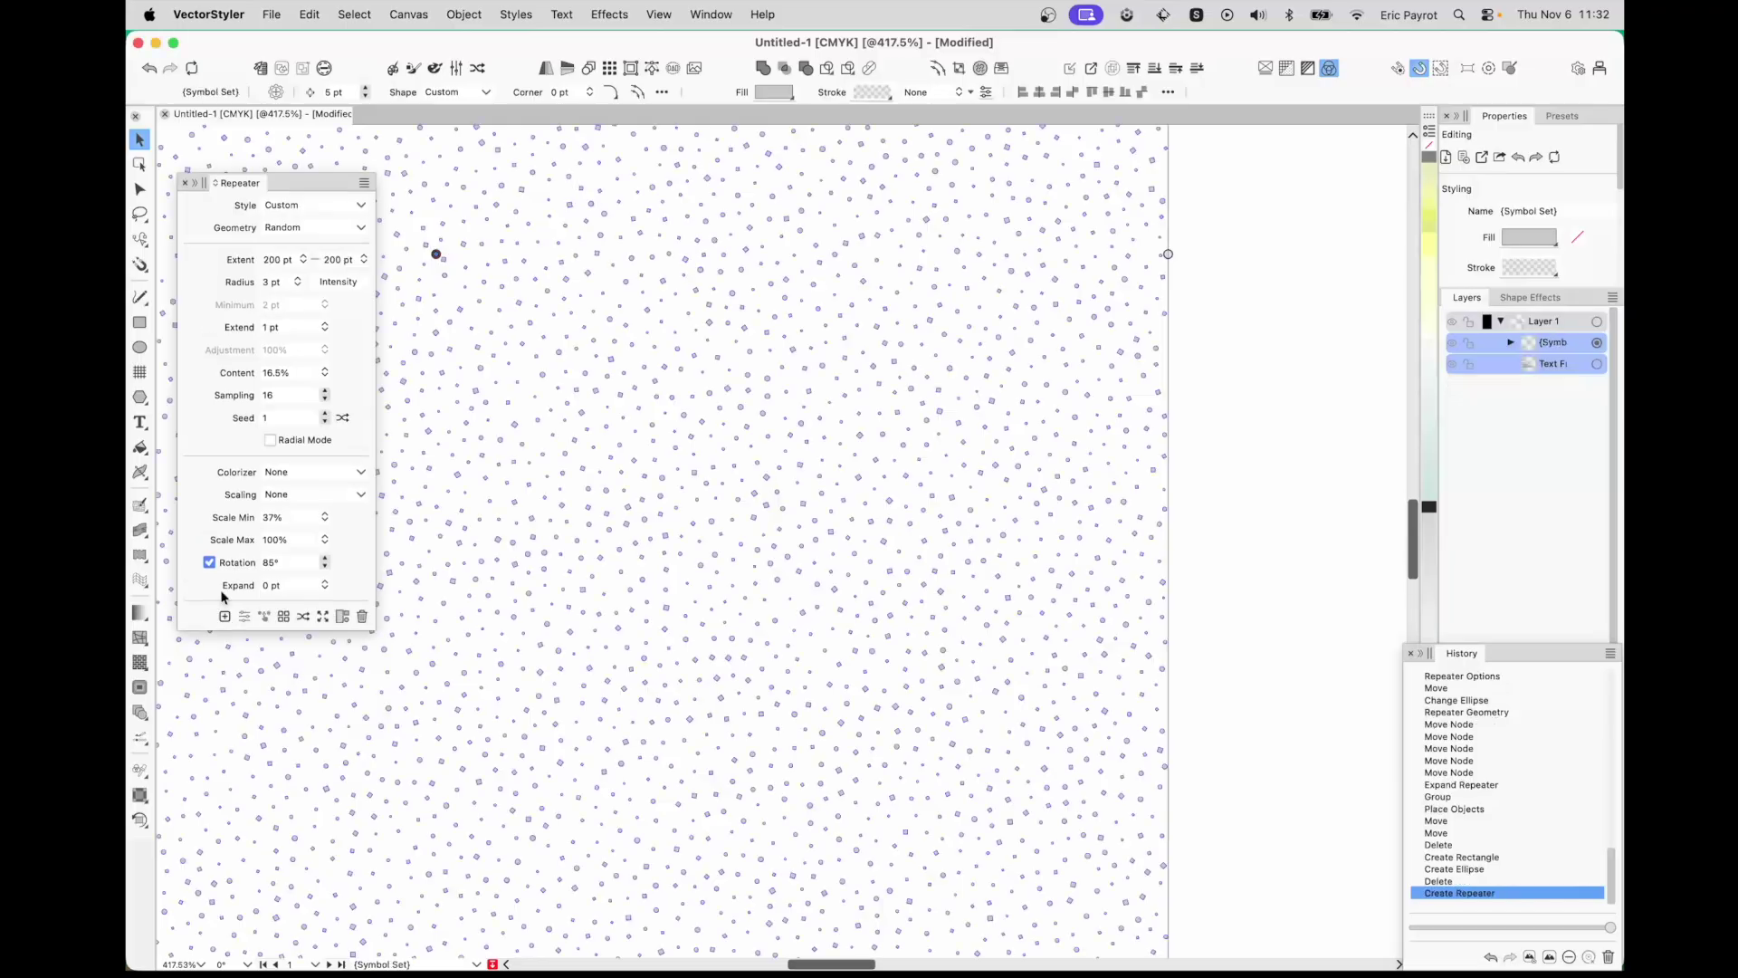
- Set the repeater's geometry to the default grid preset and its adjustment to None
click(360, 229)
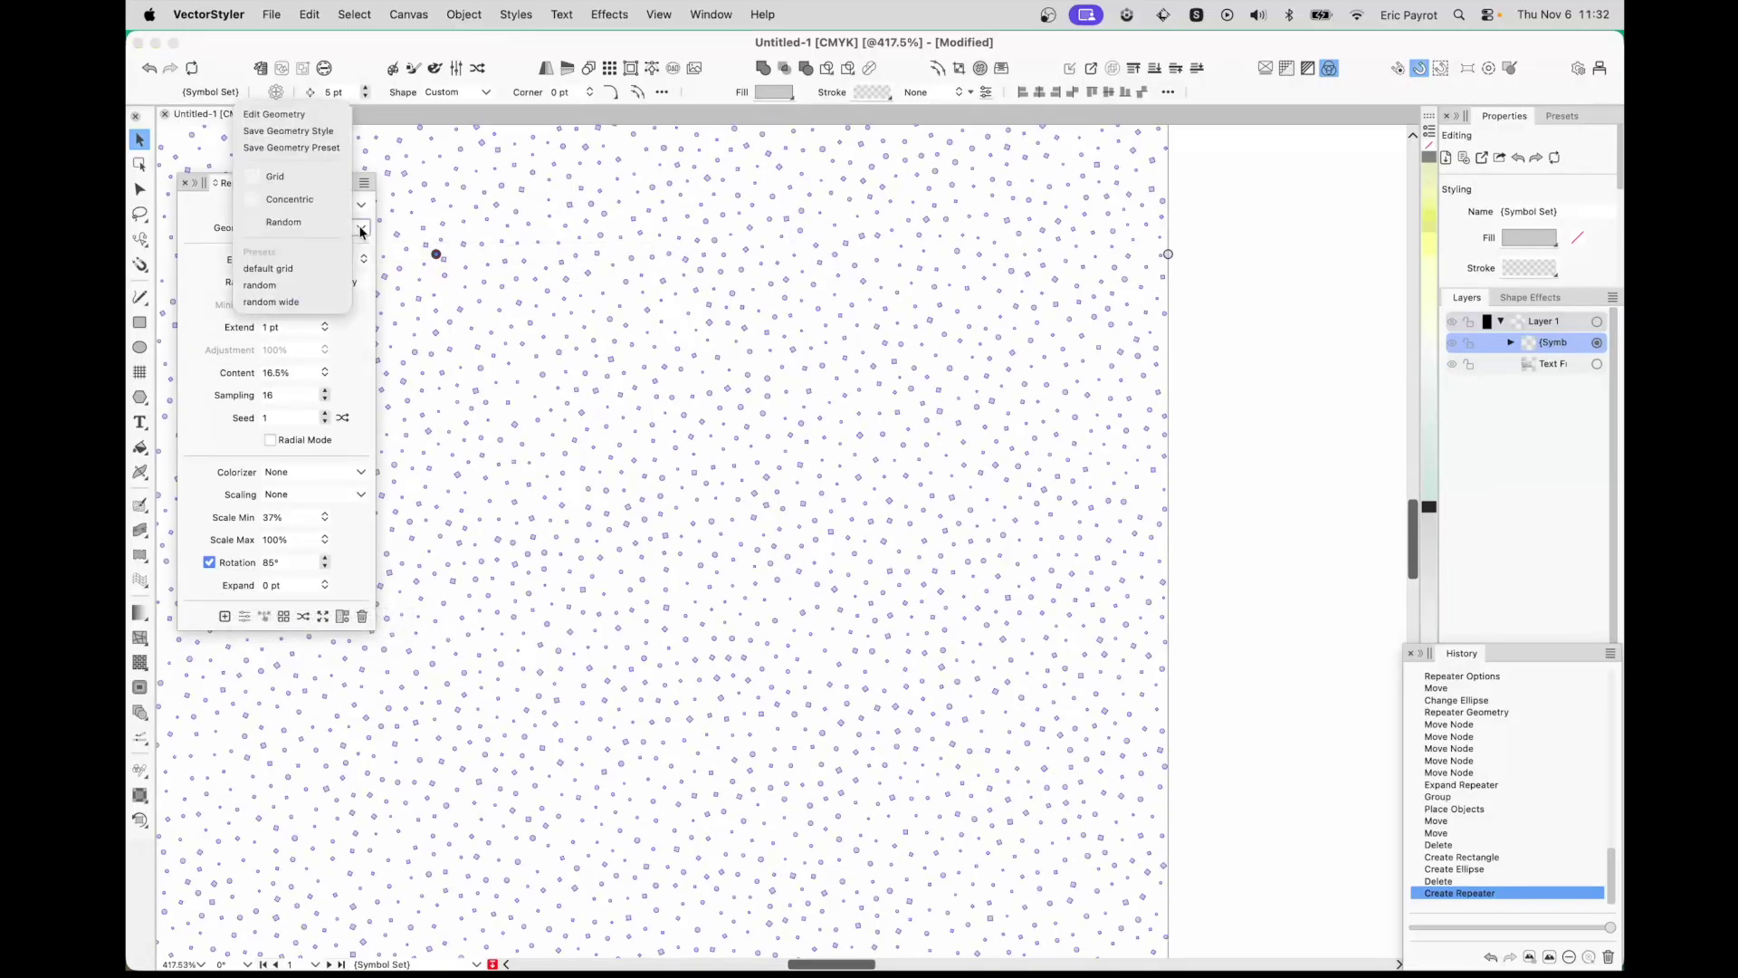
click(288, 268)
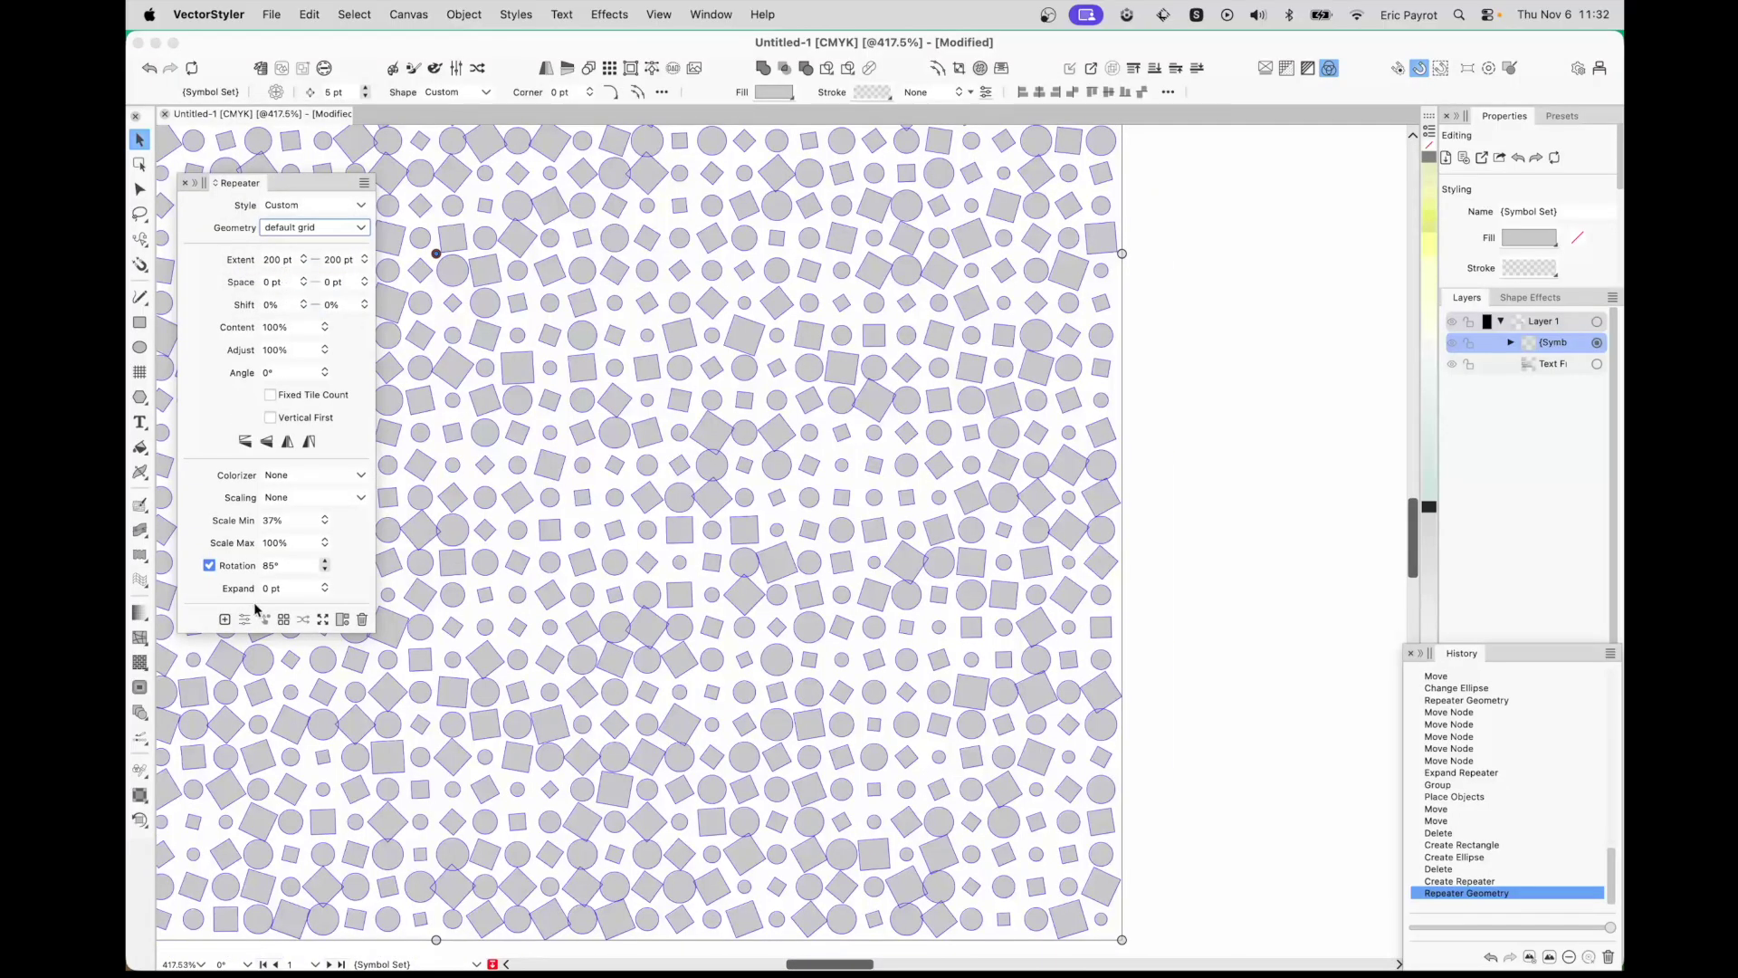
click(244, 621)
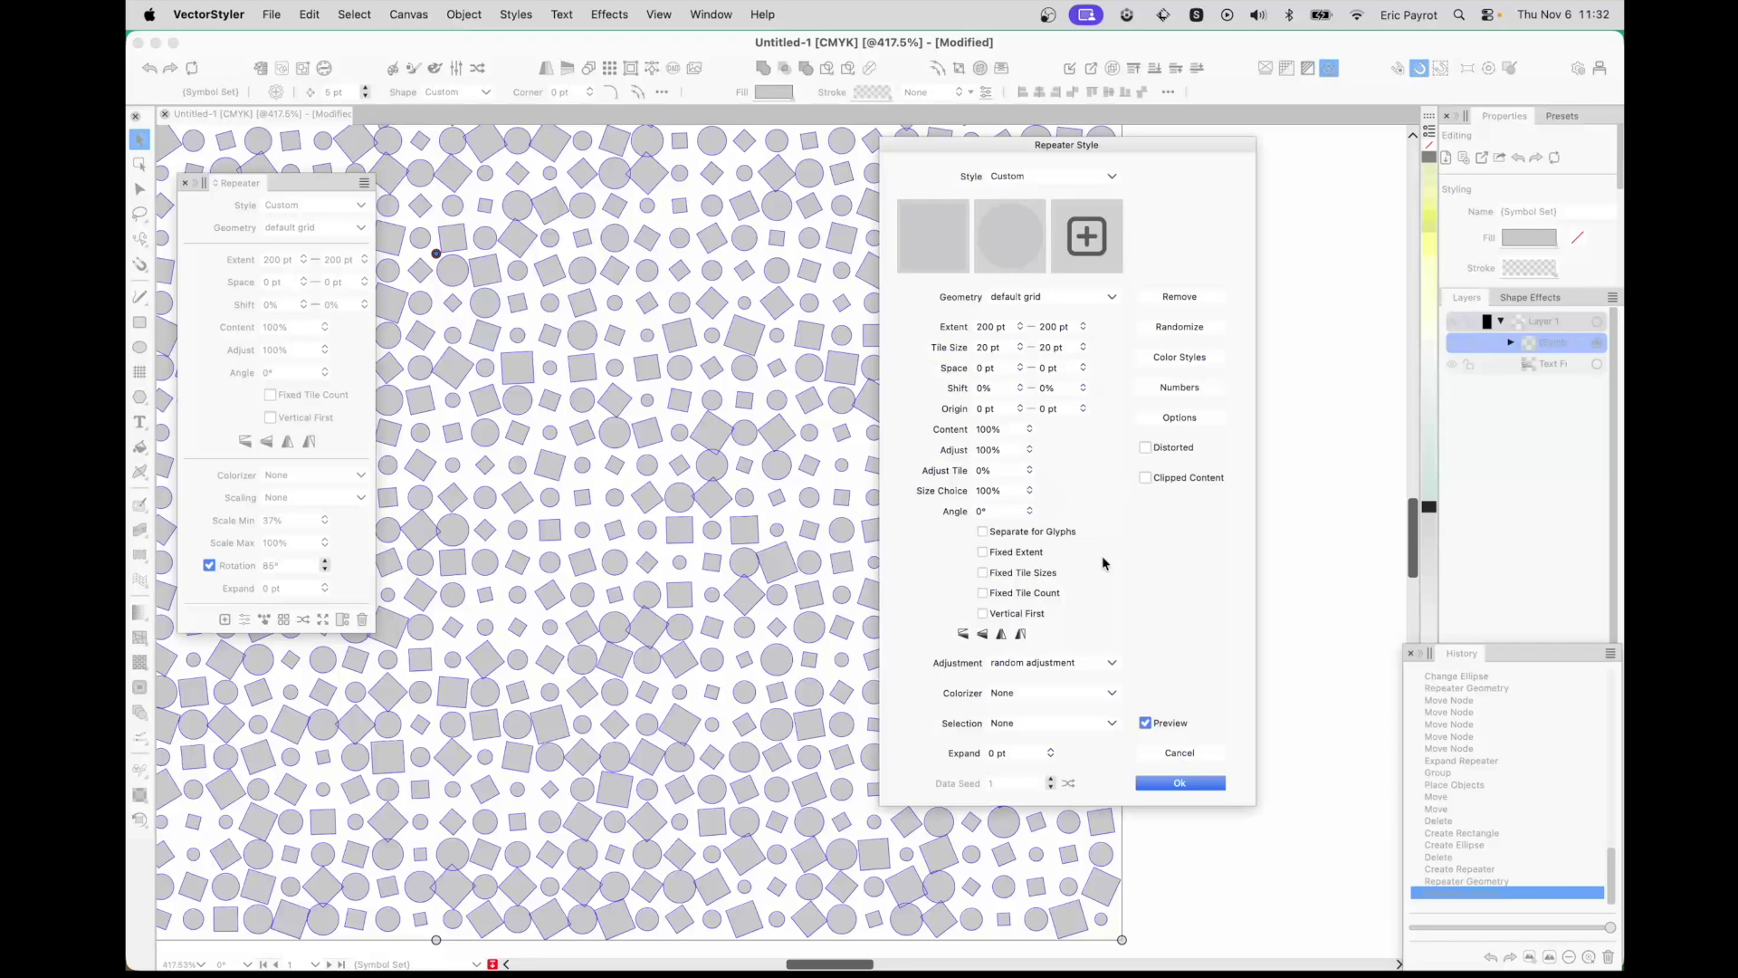
click(1113, 665)
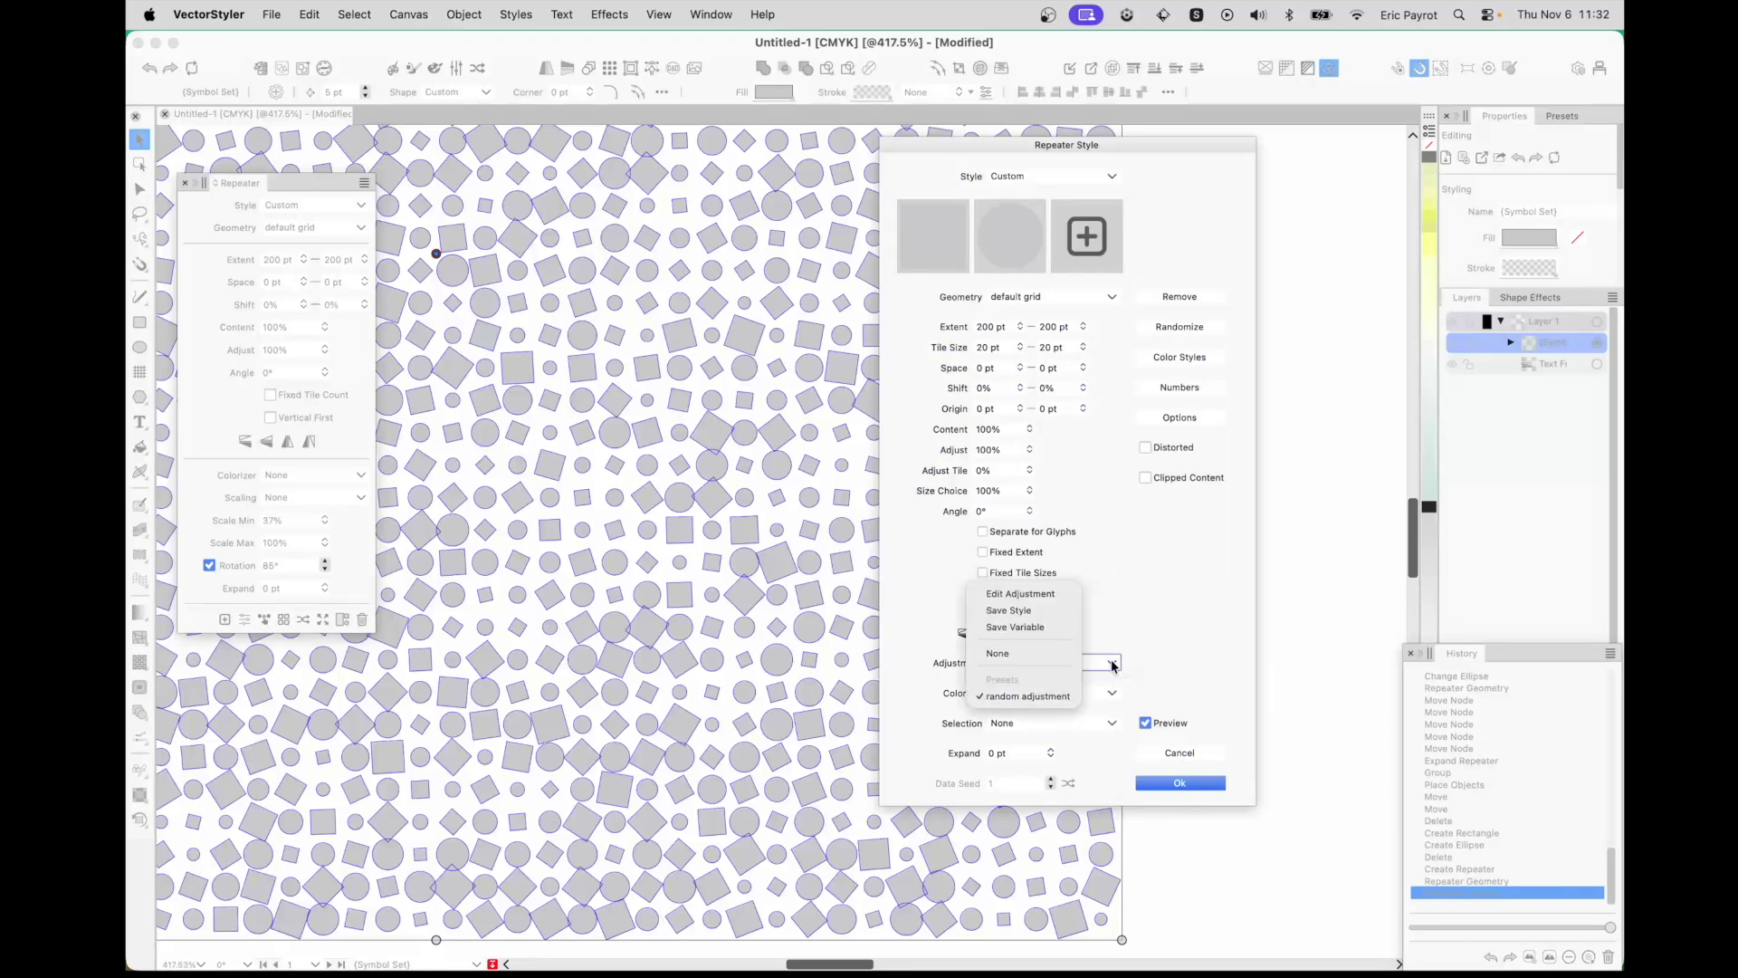
click(1066, 652)
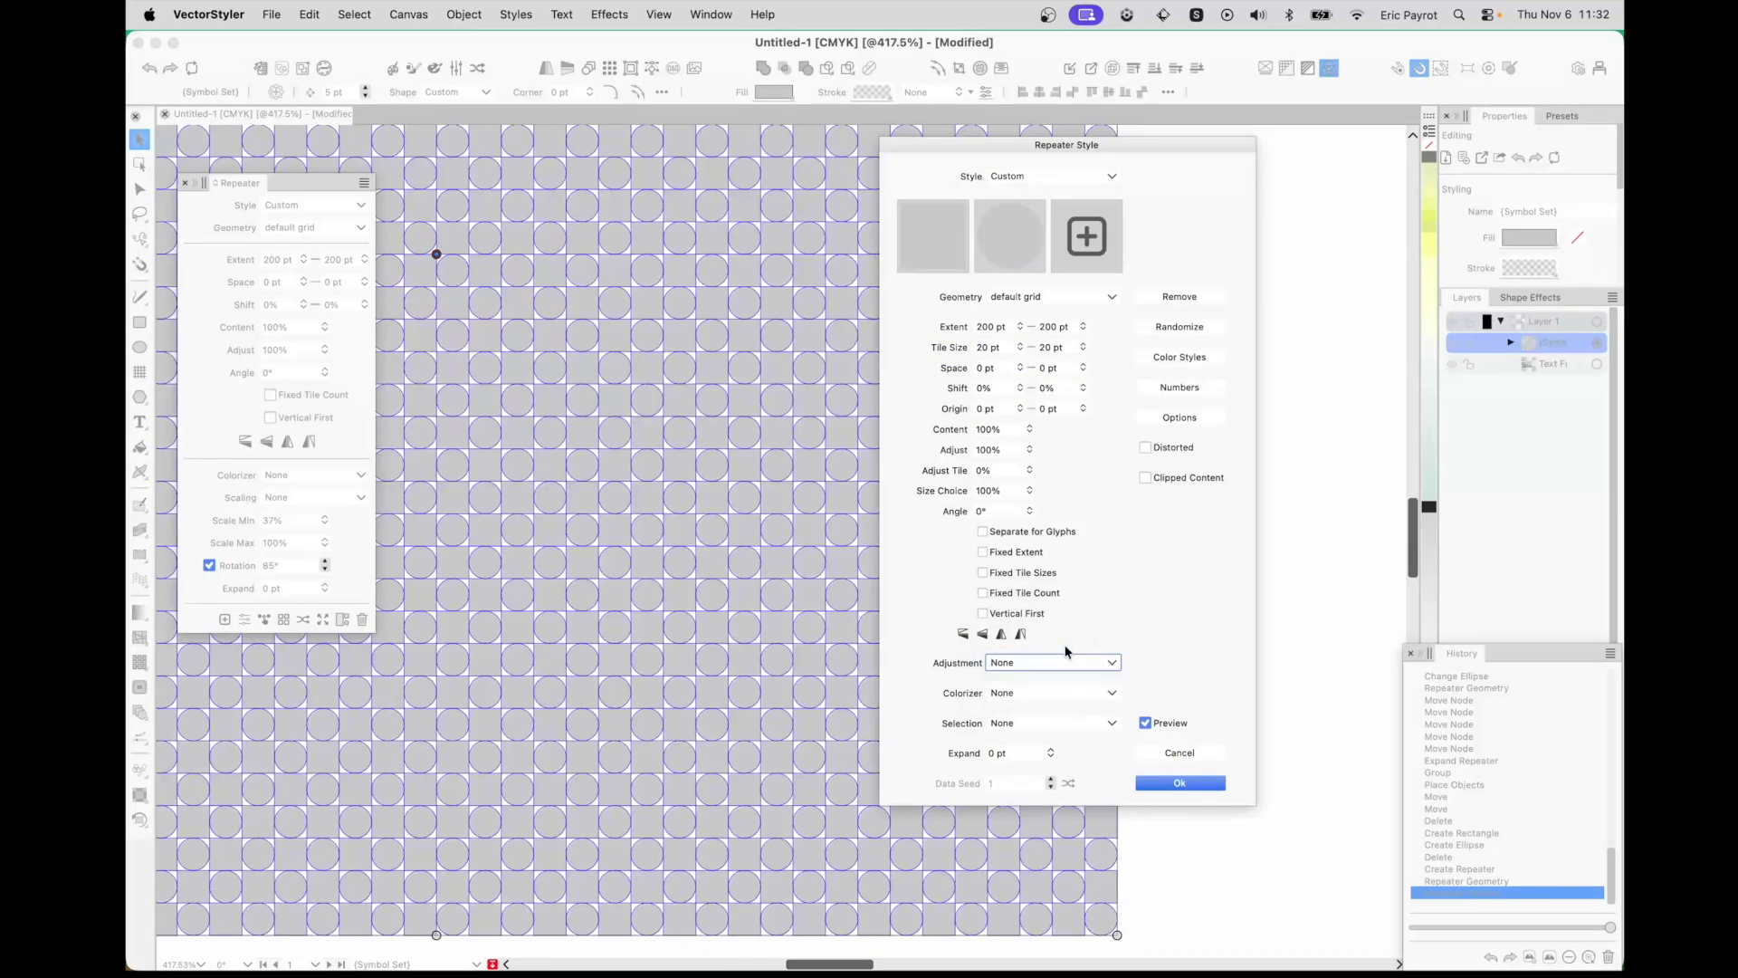
click(1196, 783)
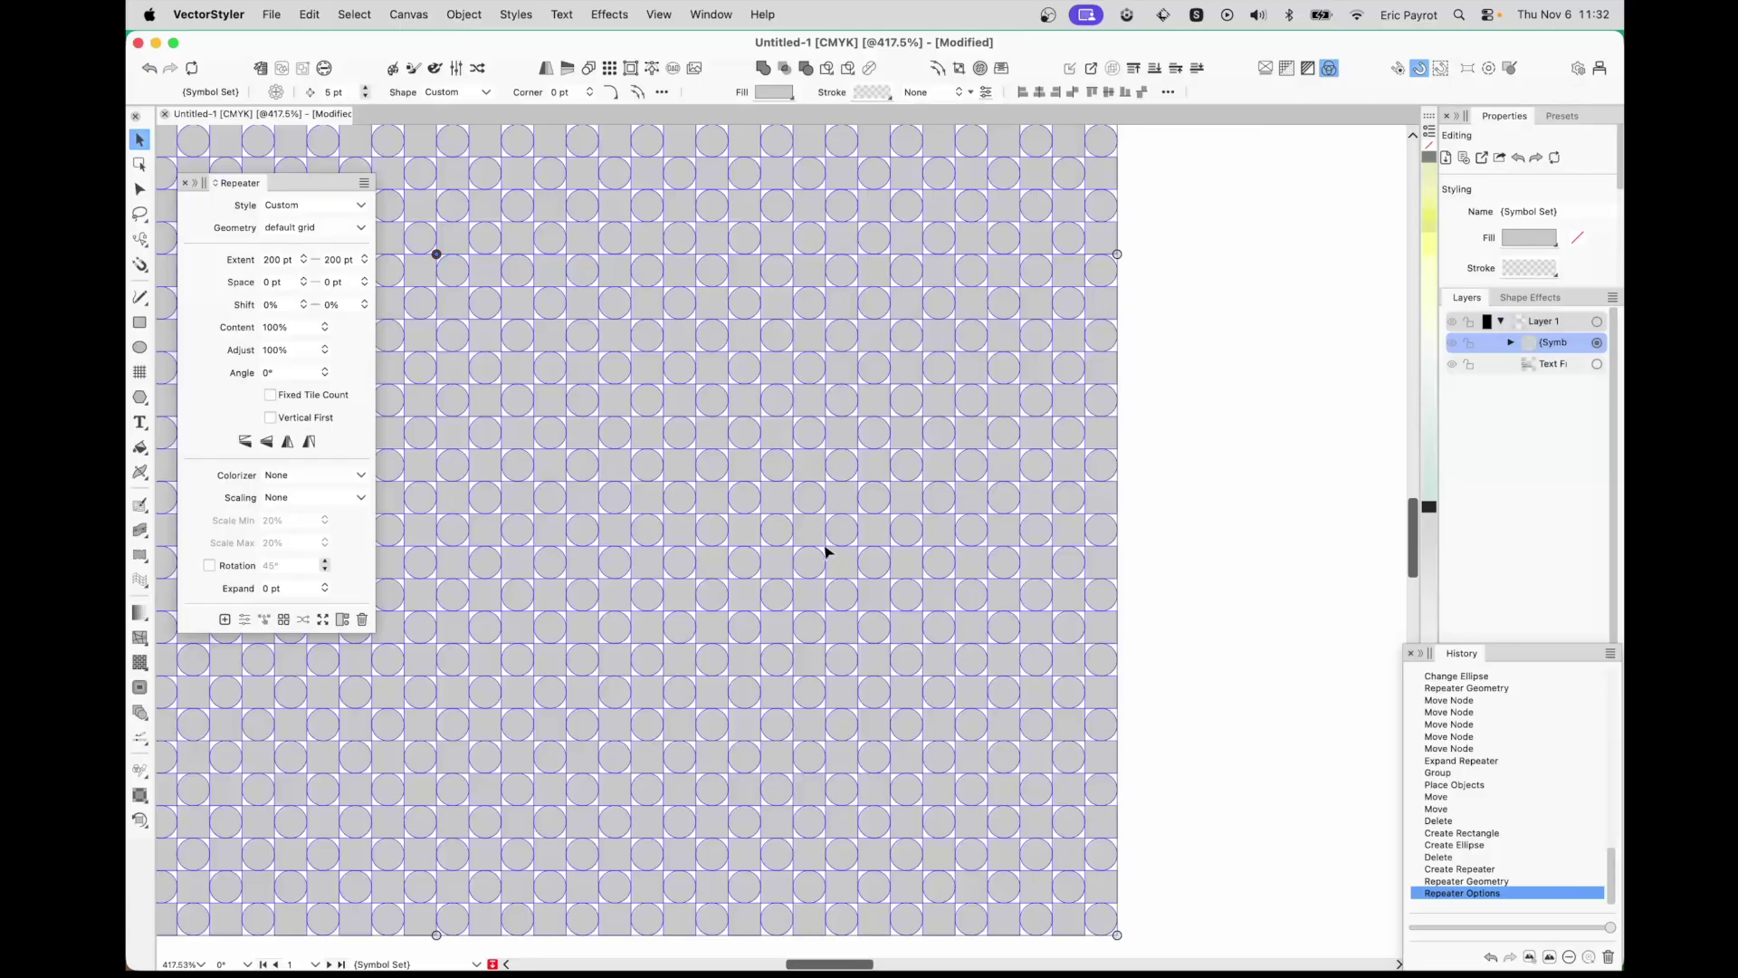
- Move the grid repeater inside the artboard's upper-left area and set its Adjust value to 356%
scroll(819, 568, down, 5)
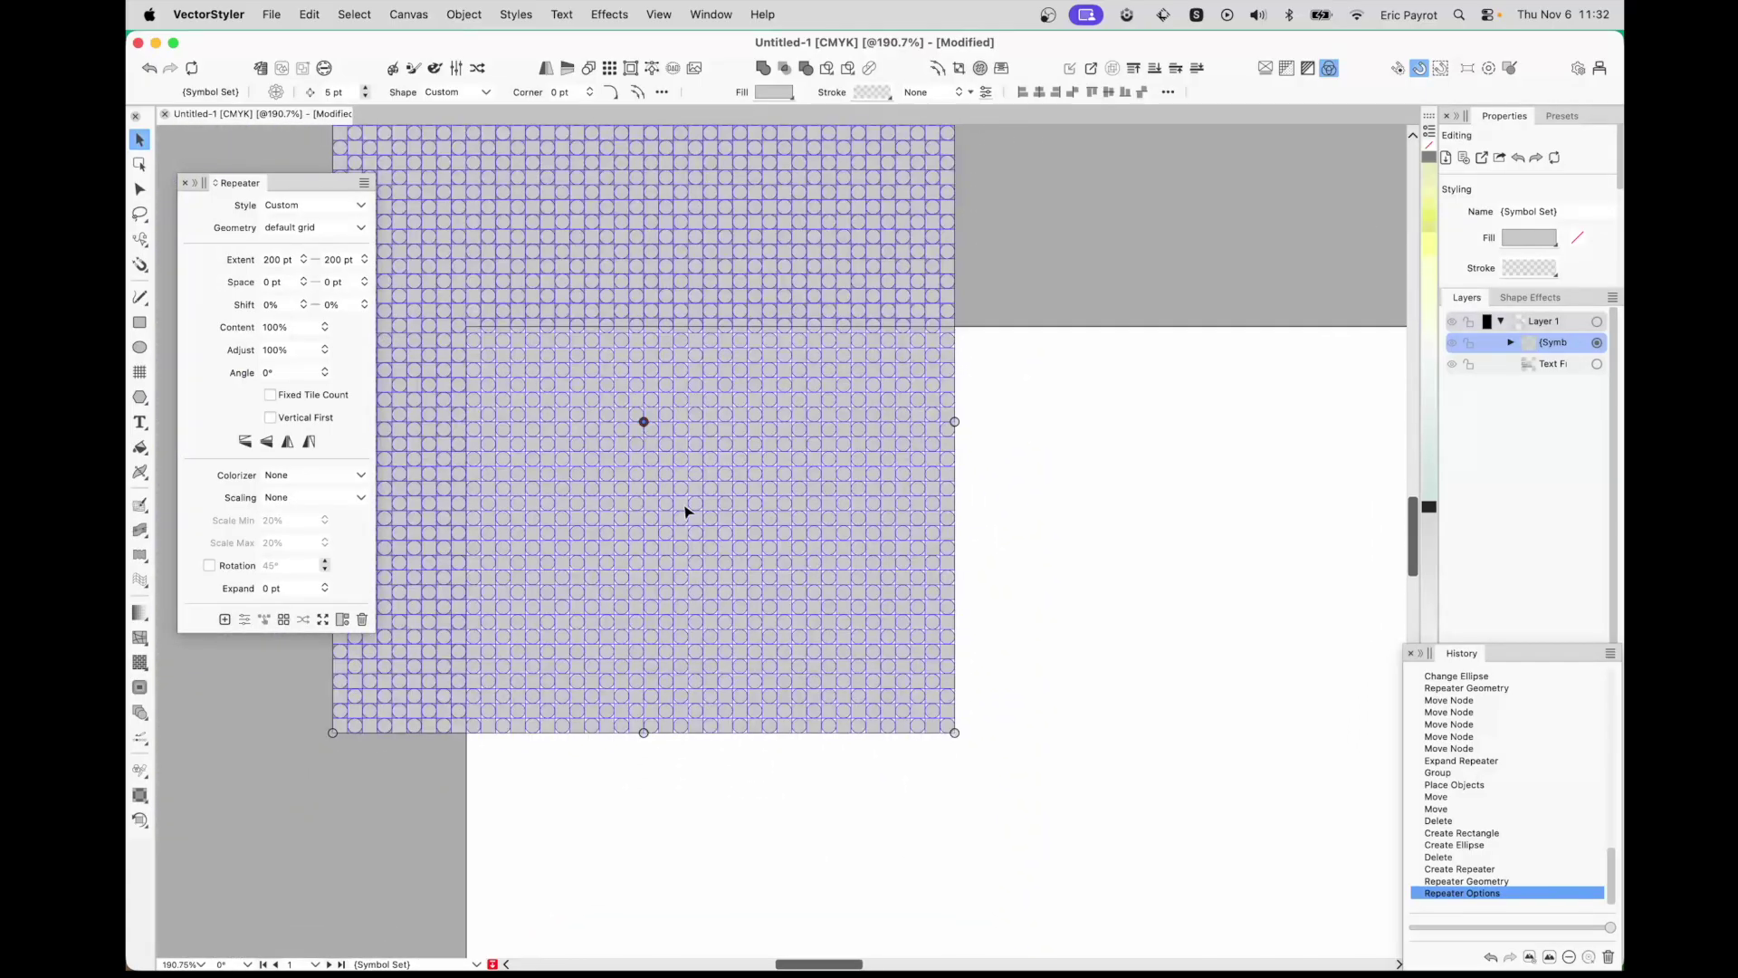
drag(946, 697, 983, 753)
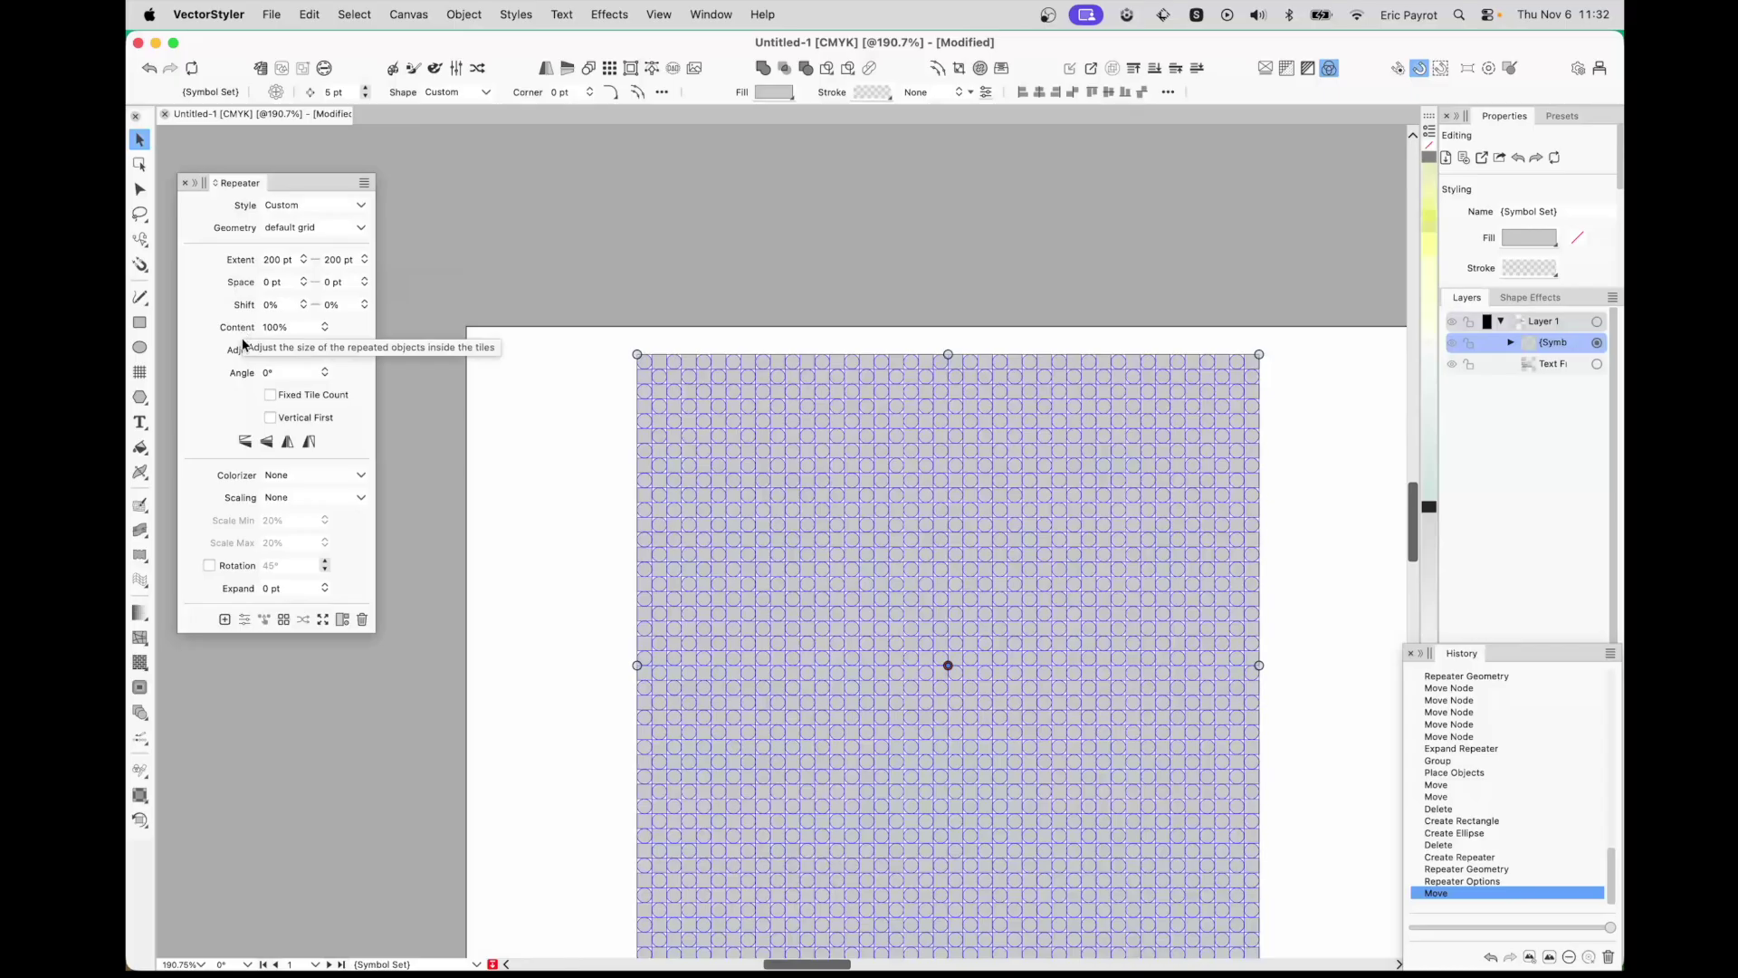
drag(242, 353, 269, 89)
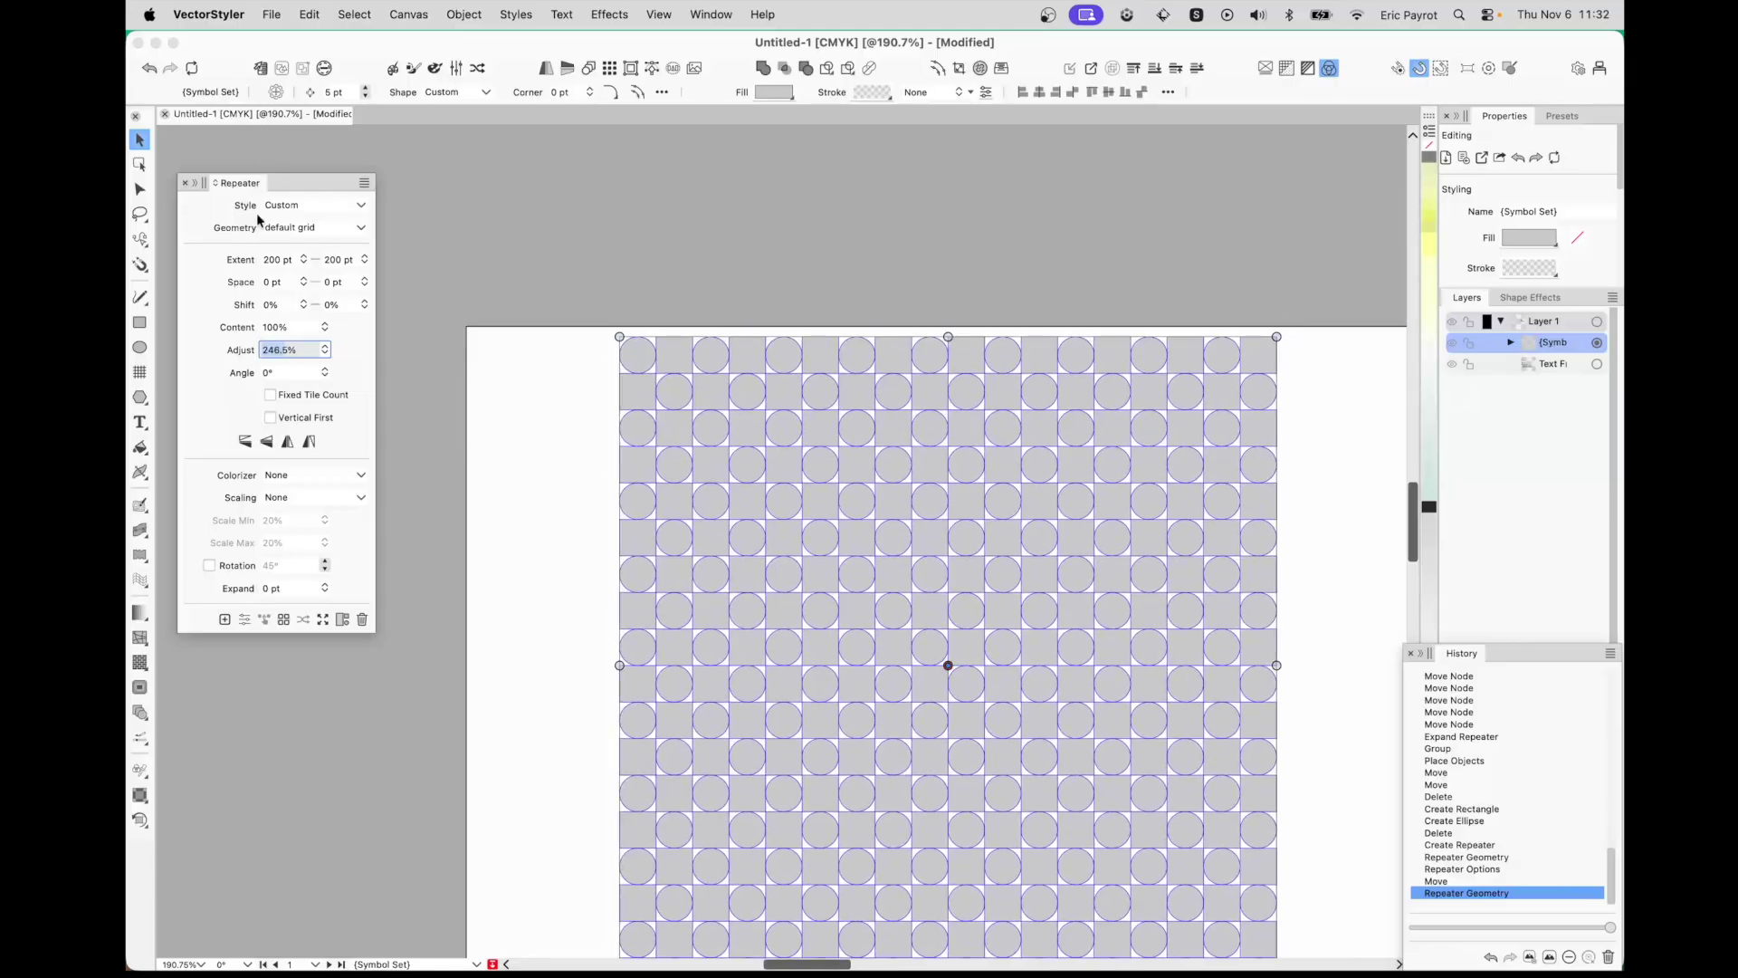
drag(244, 353, 271, 161)
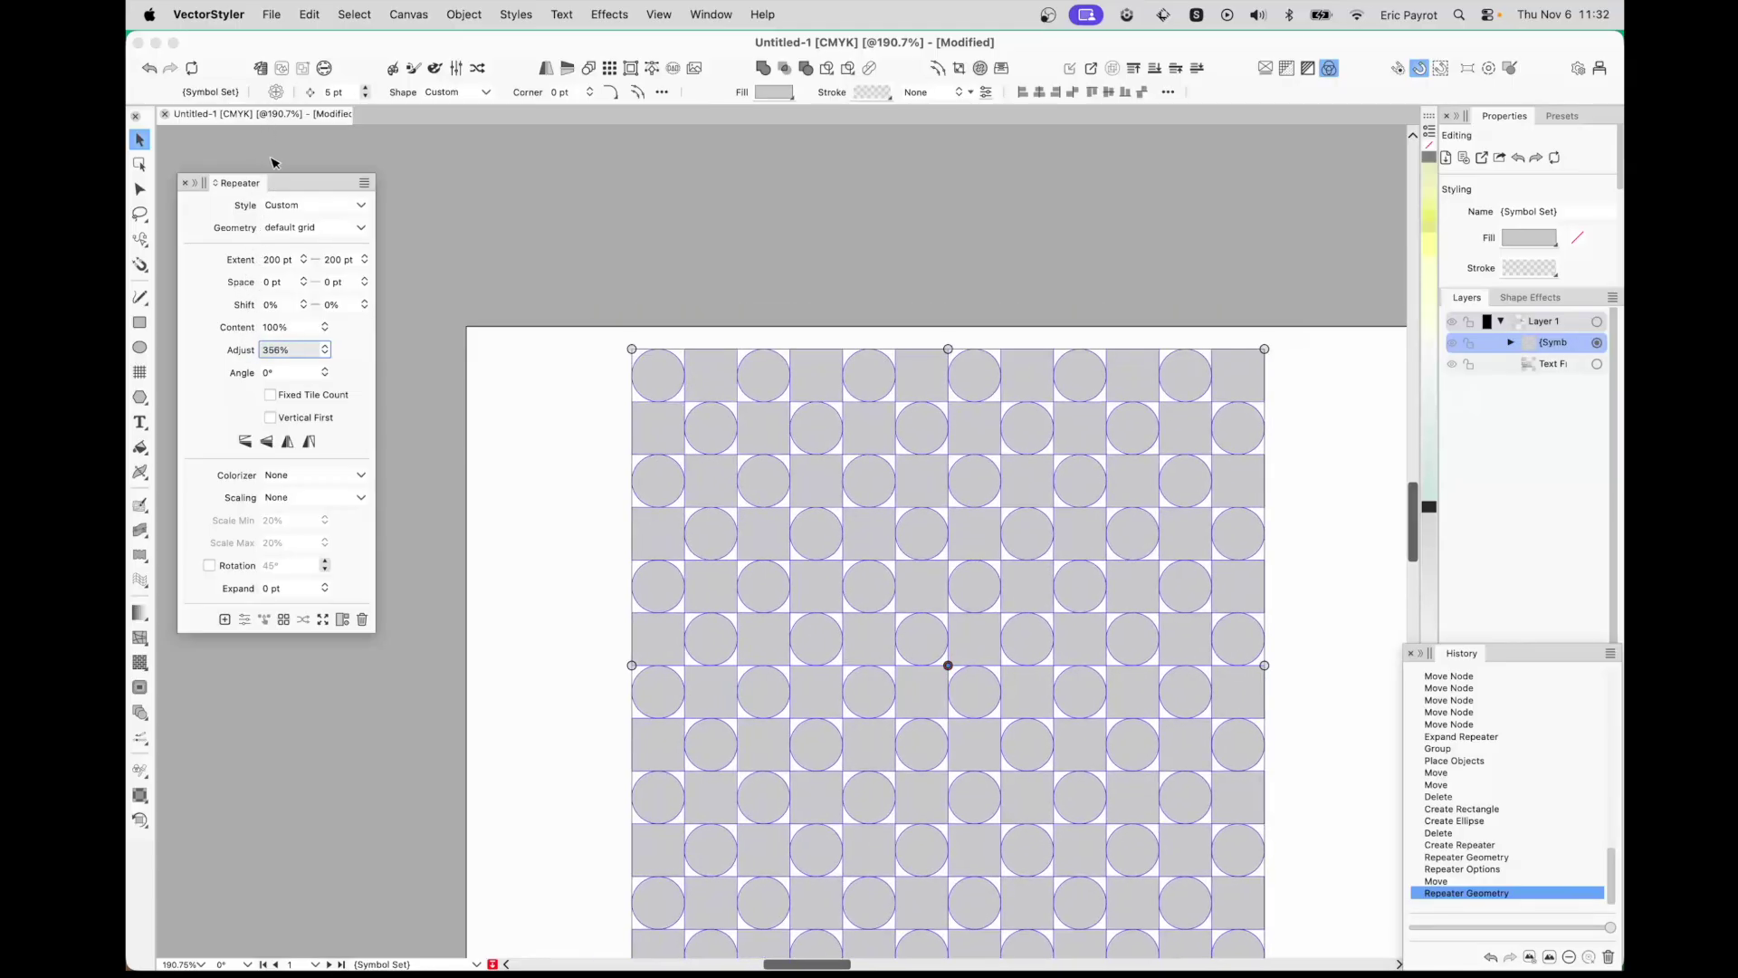
drag(822, 518, 766, 529)
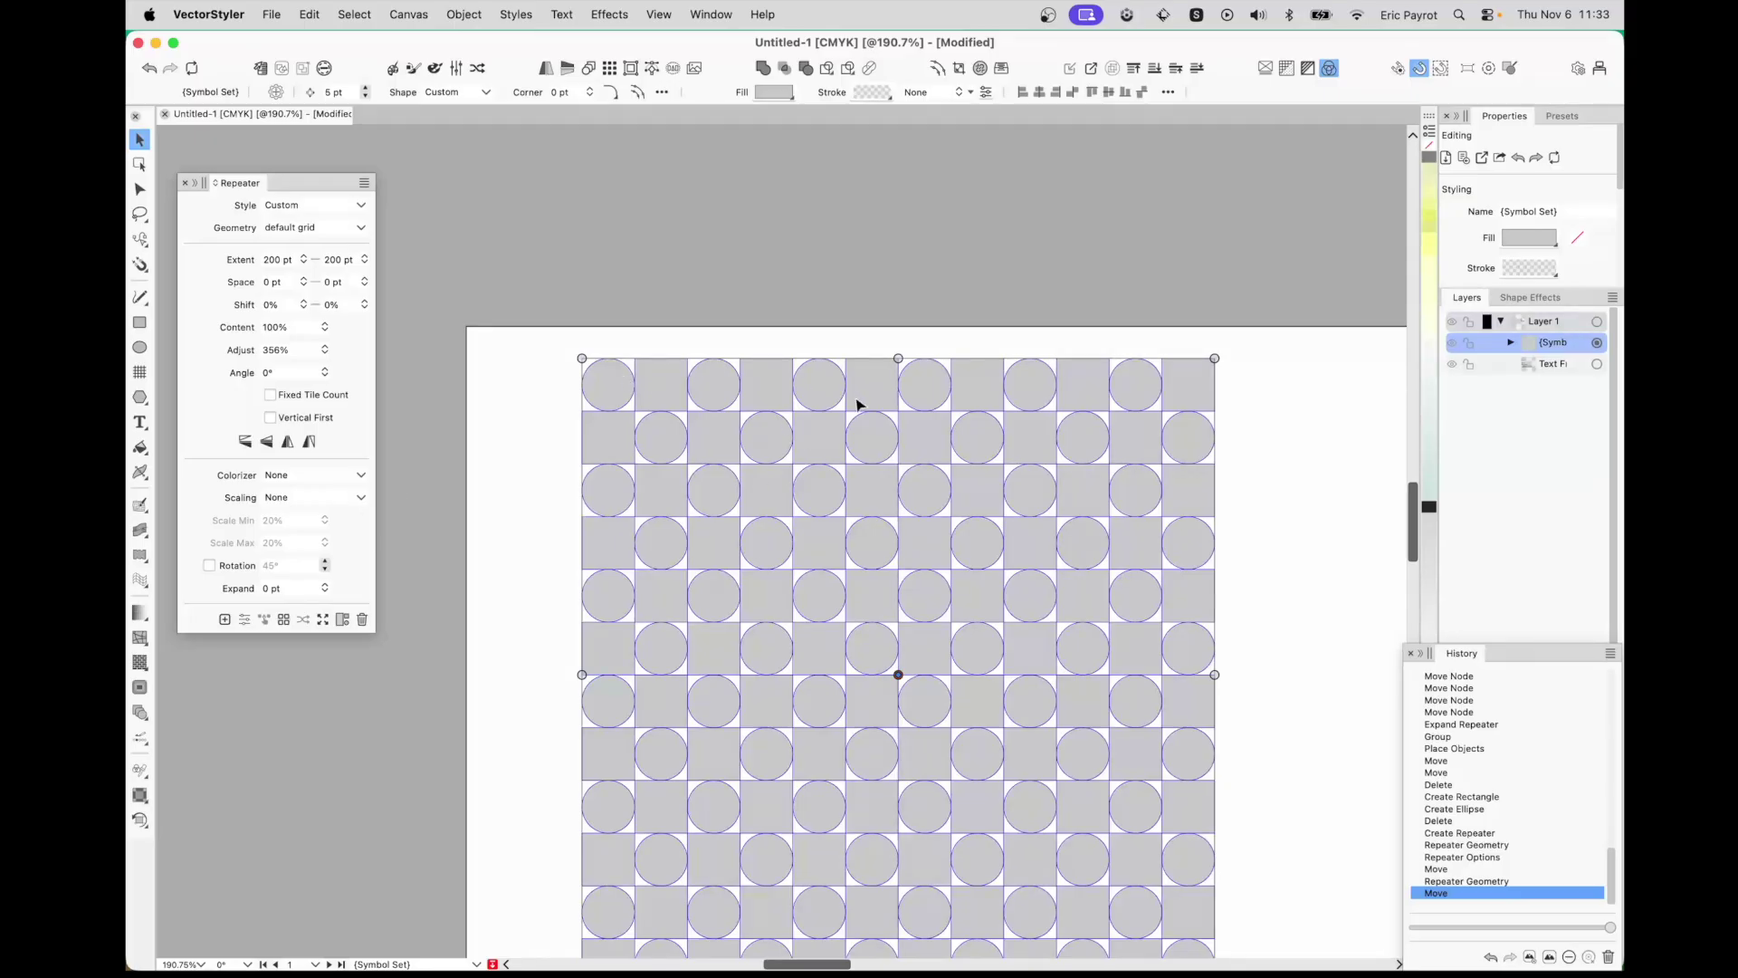
- Set the repeater style's selection mode for its multiple objects to Randomized
click(239, 620)
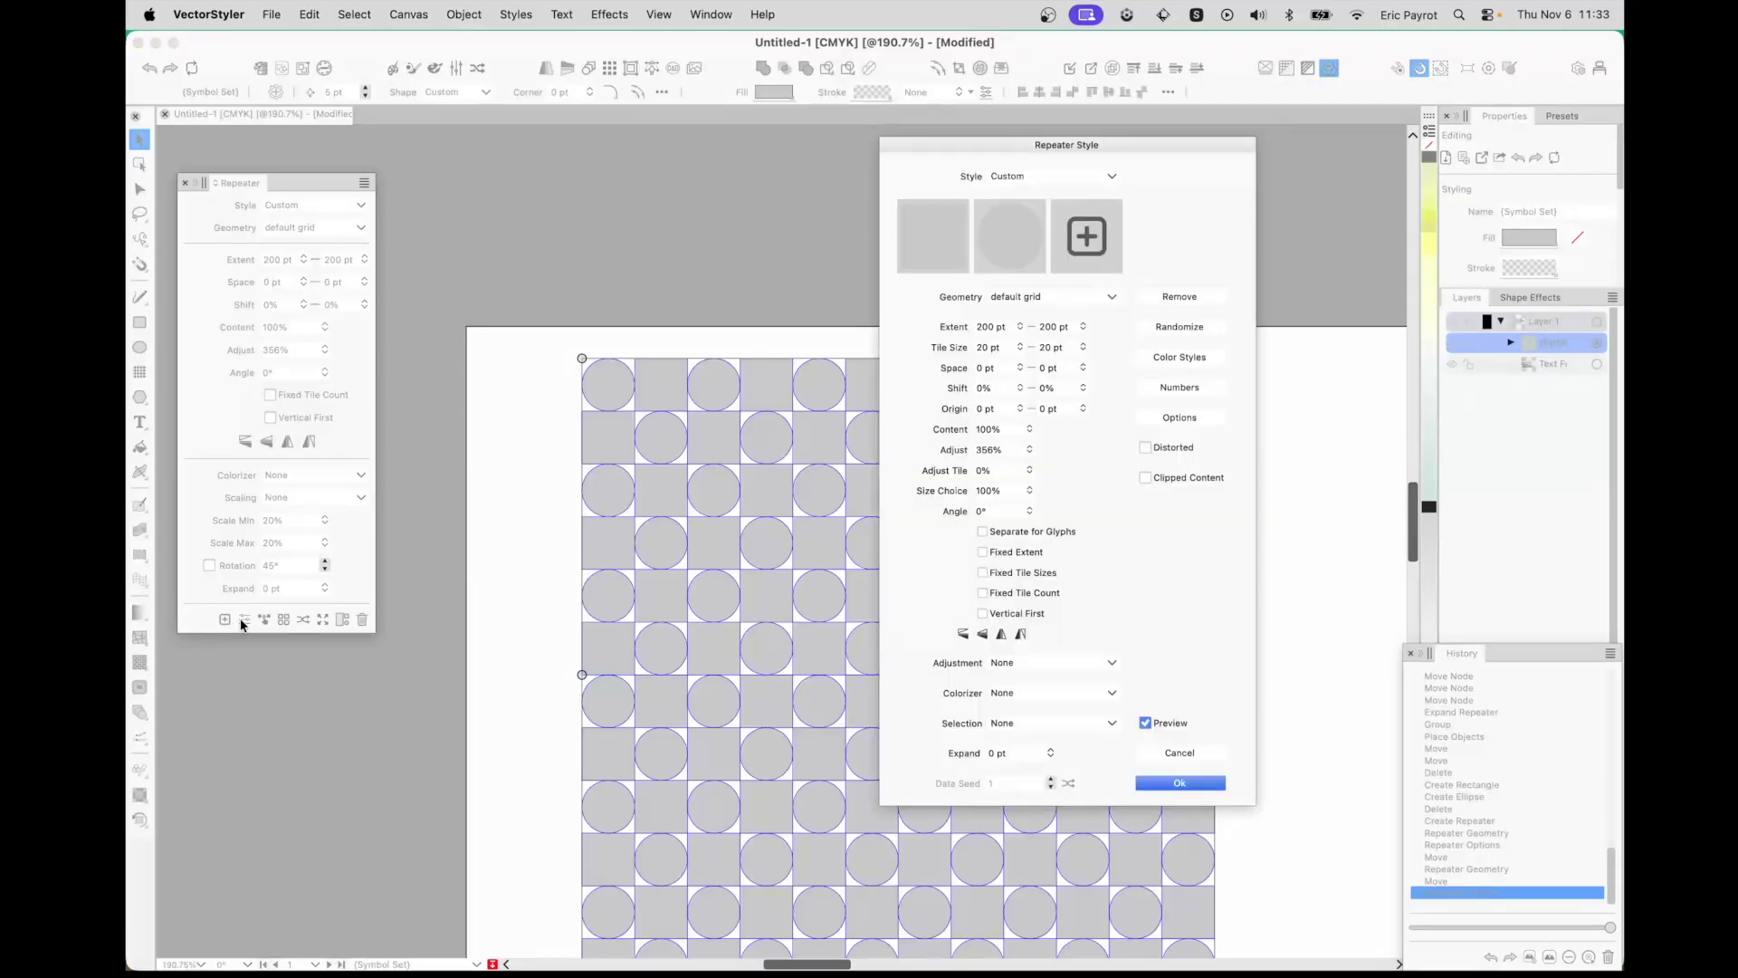
drag(1159, 139, 1327, 193)
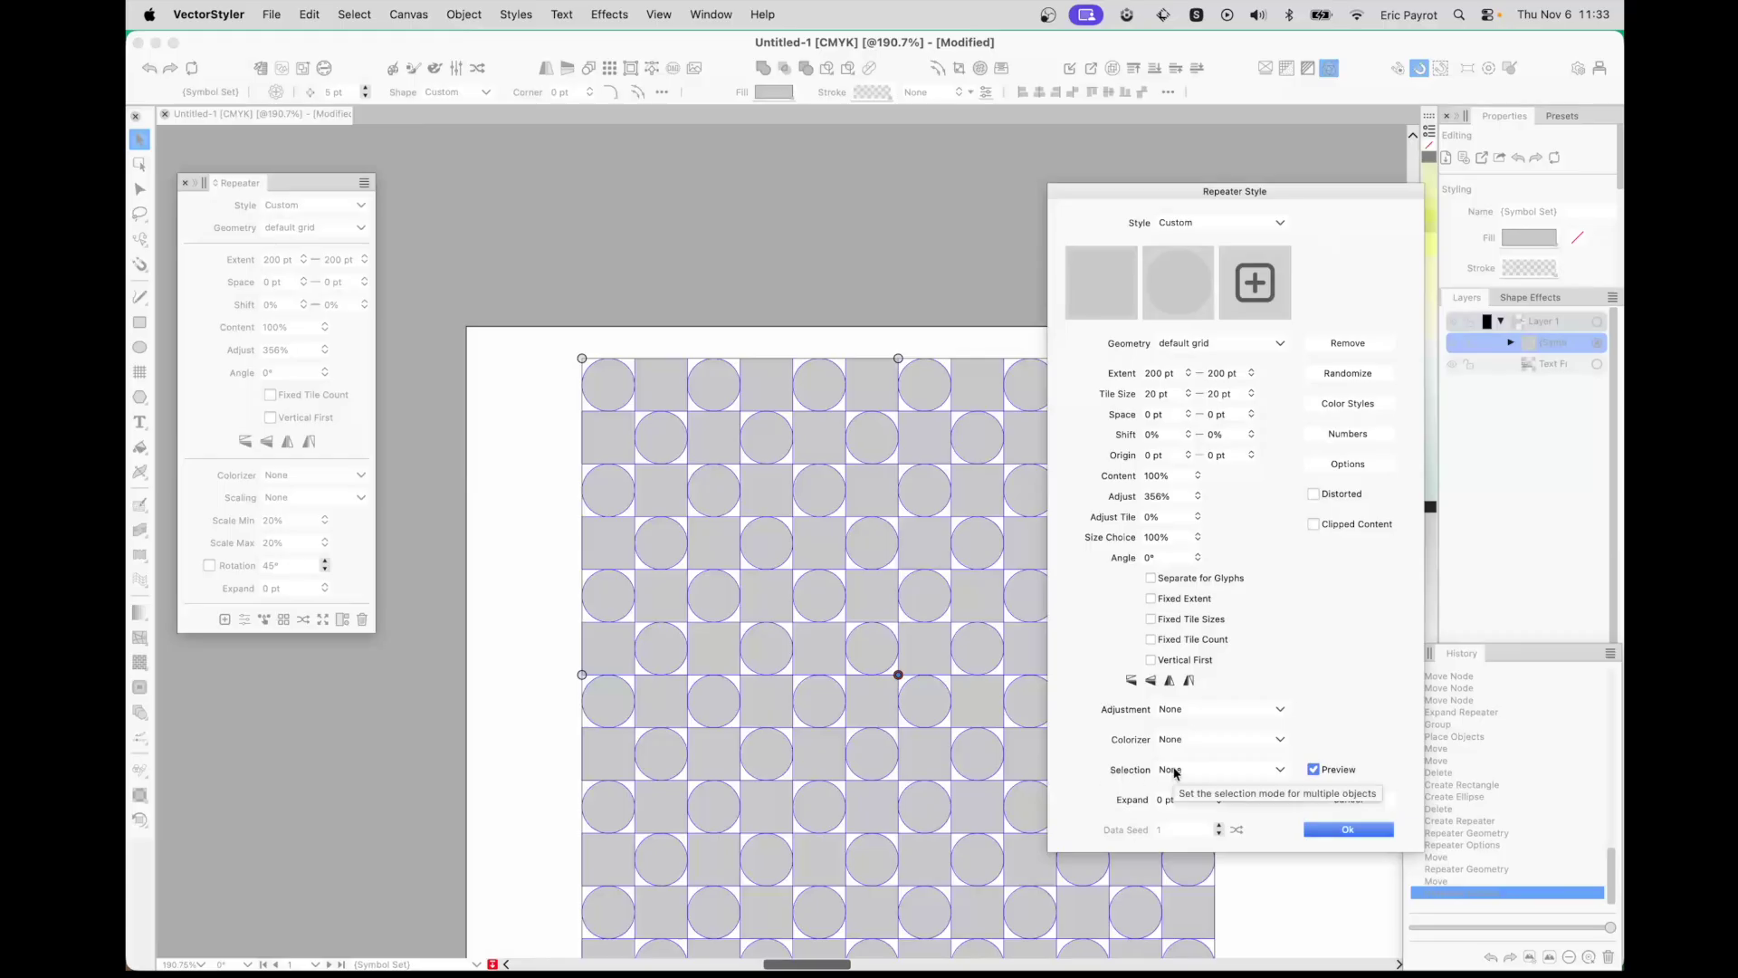
click(1174, 772)
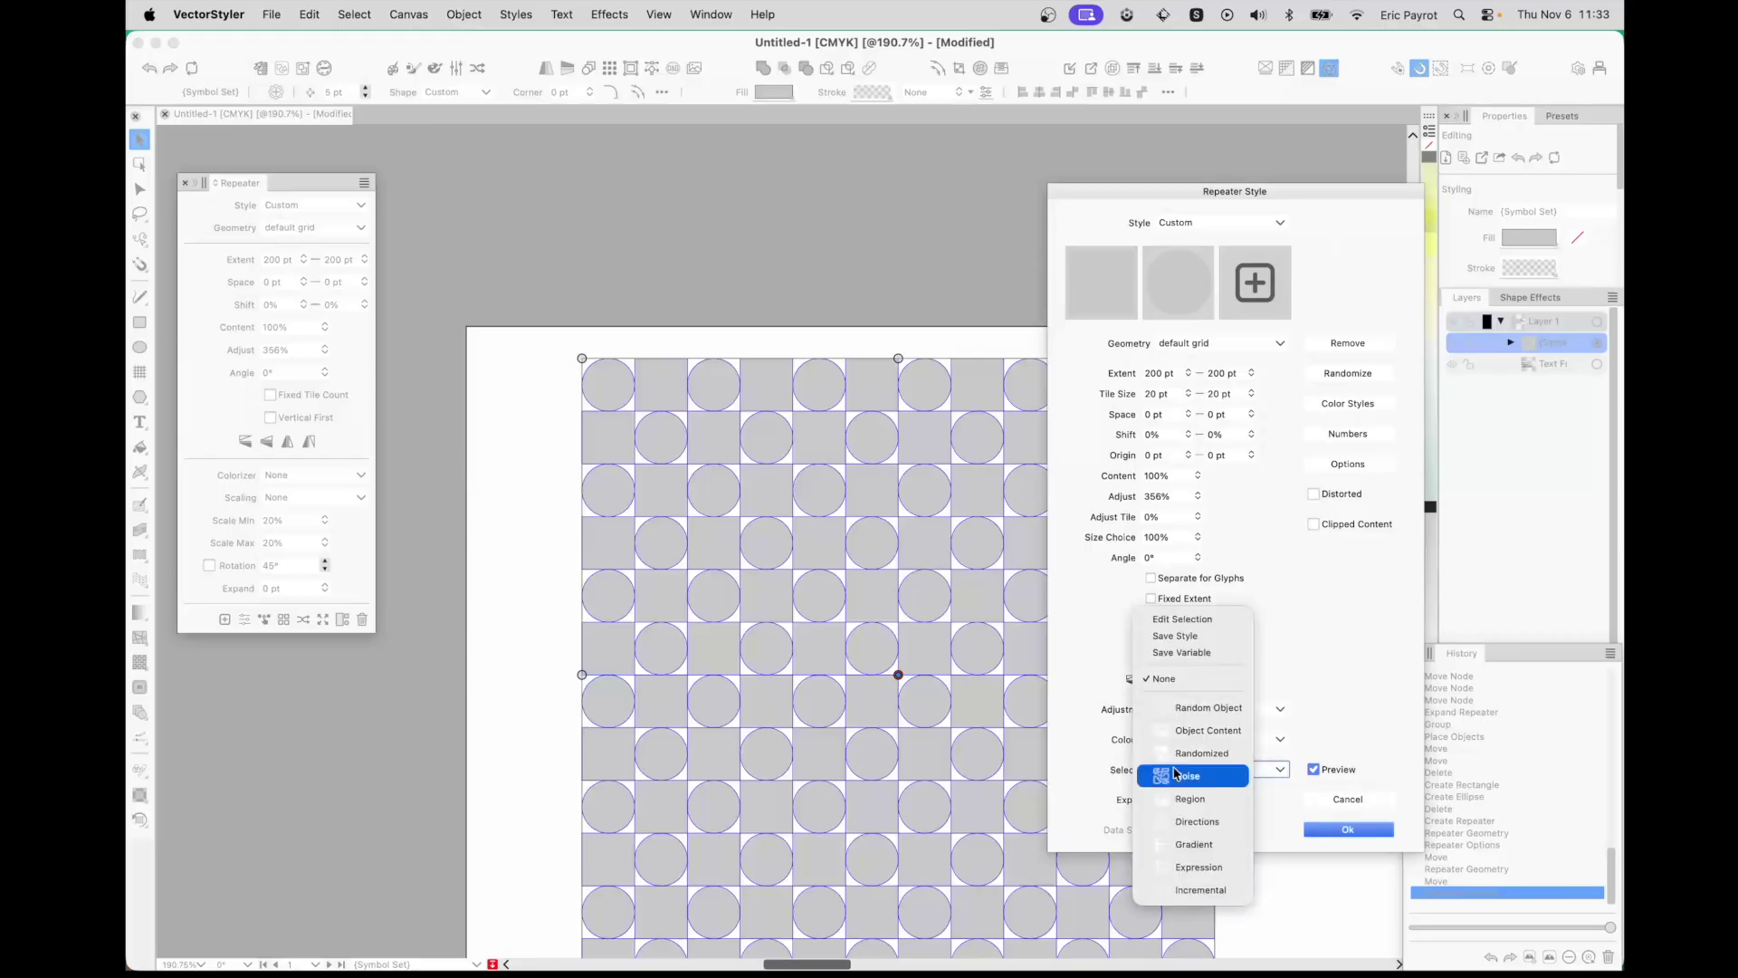
click(1181, 754)
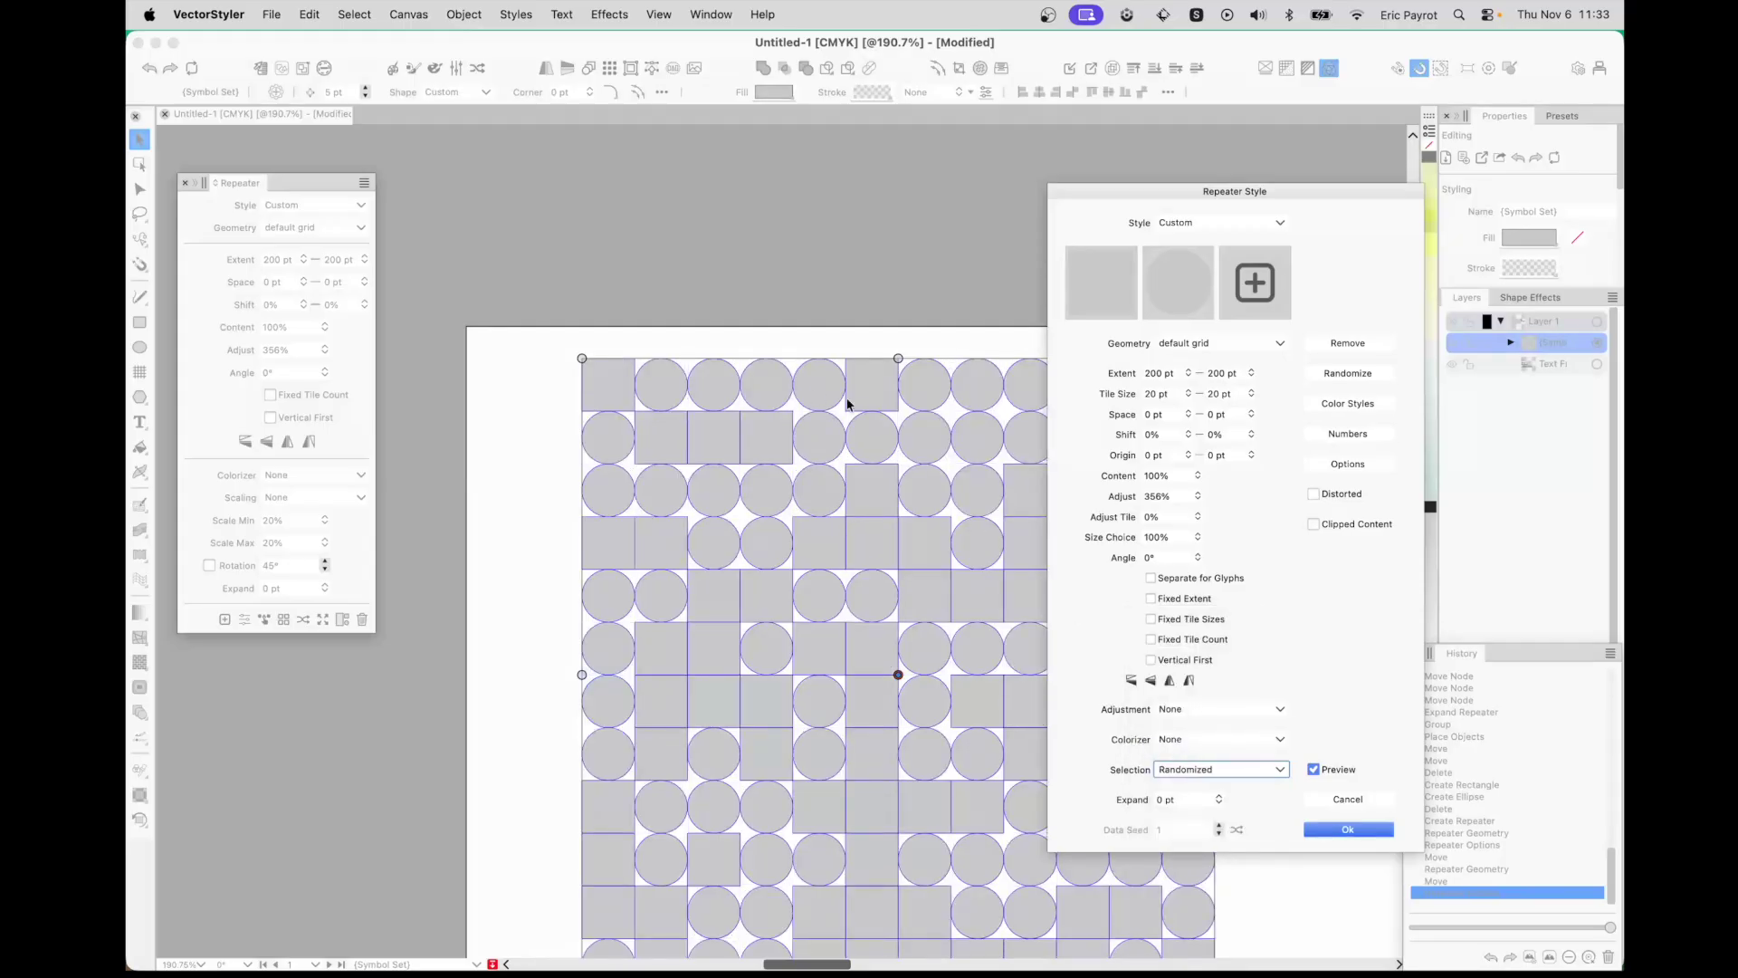
click(1335, 831)
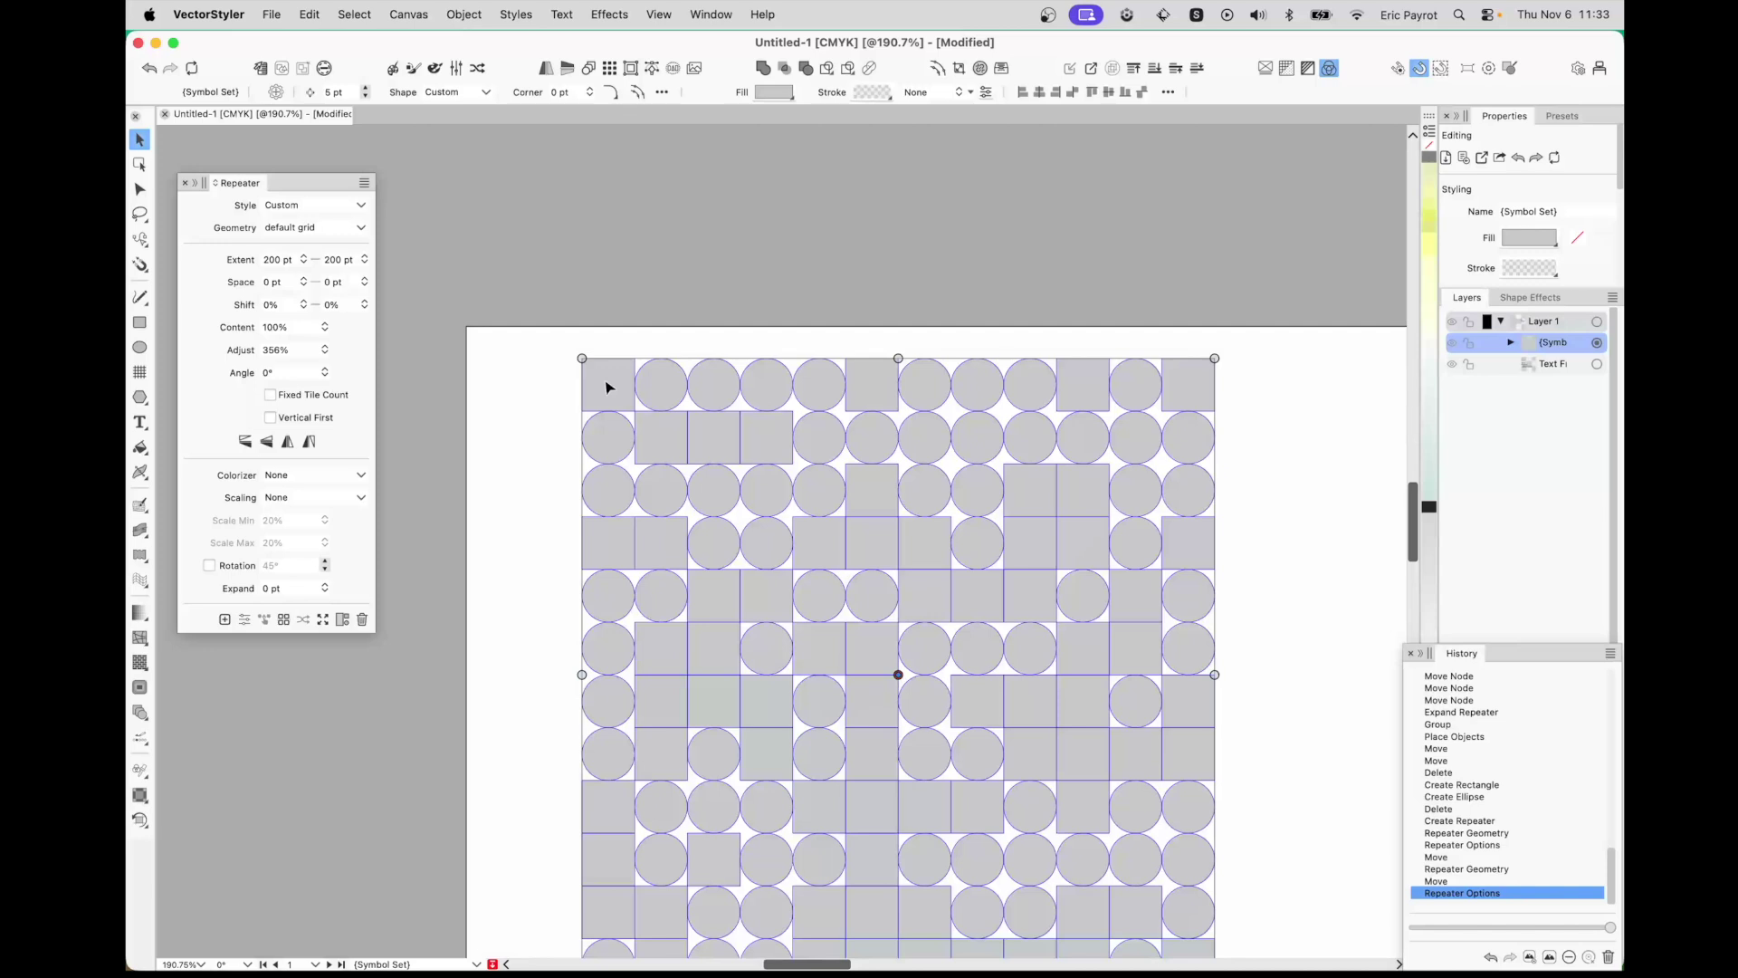
- Change the selection mode in the grid repeater's style to Gradient and move the style dialog clear of the artwork
click(246, 622)
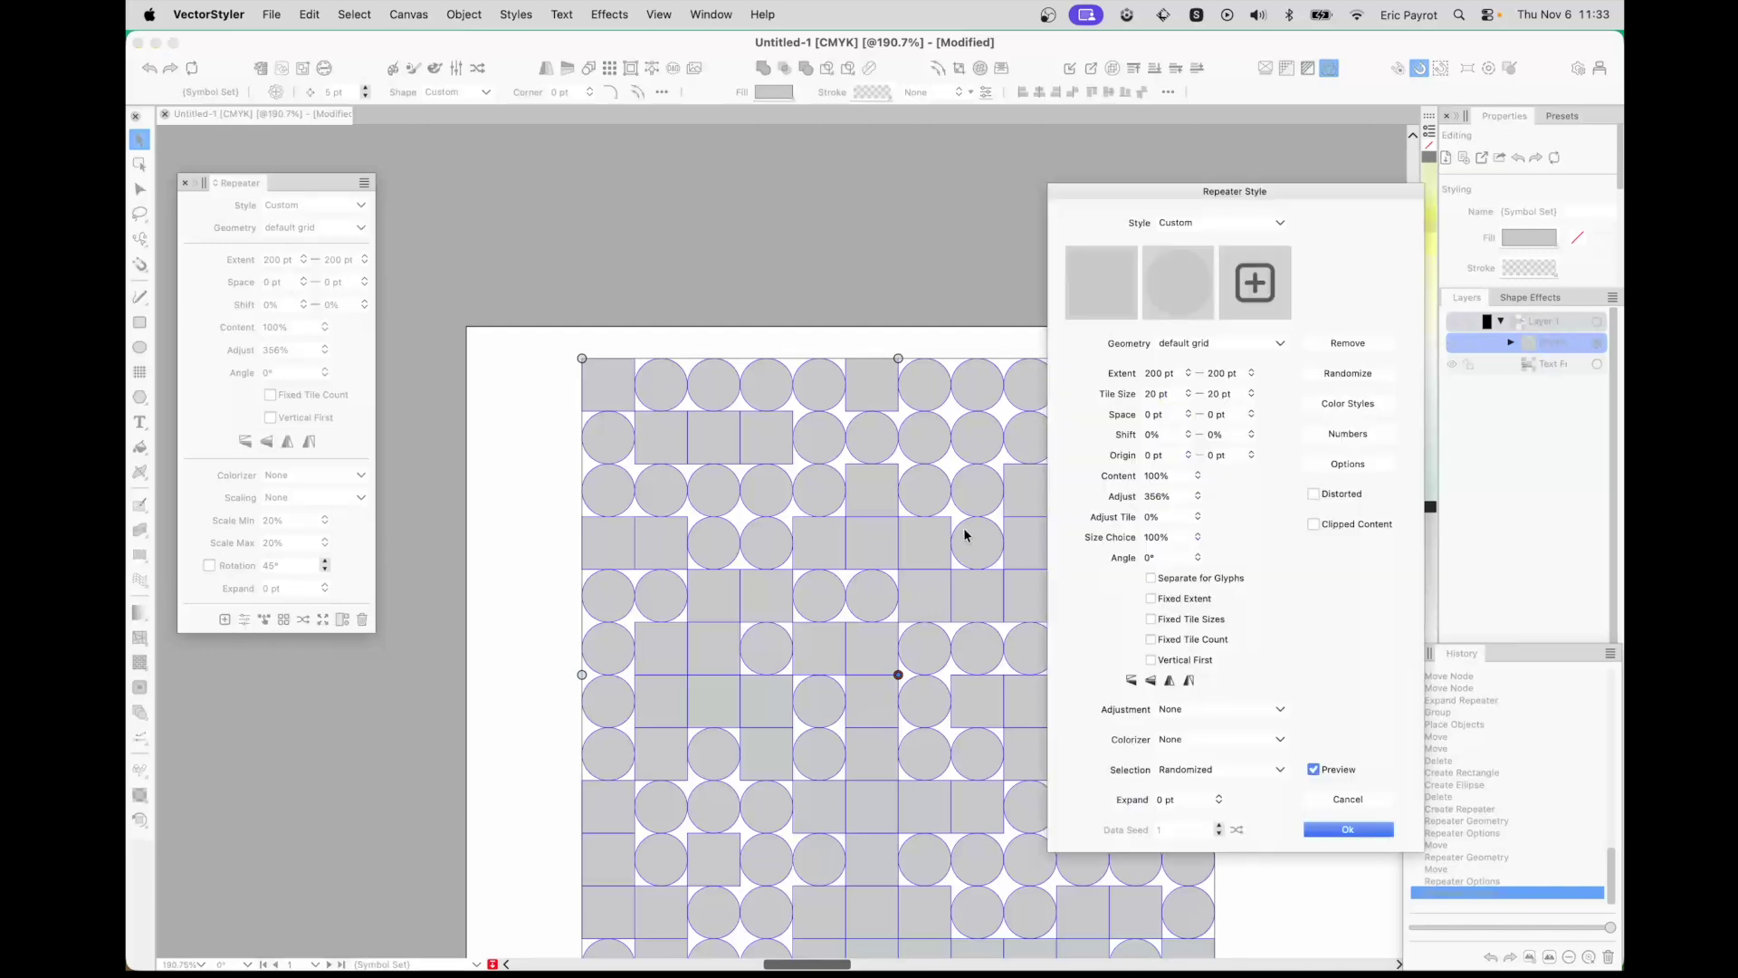
click(1183, 772)
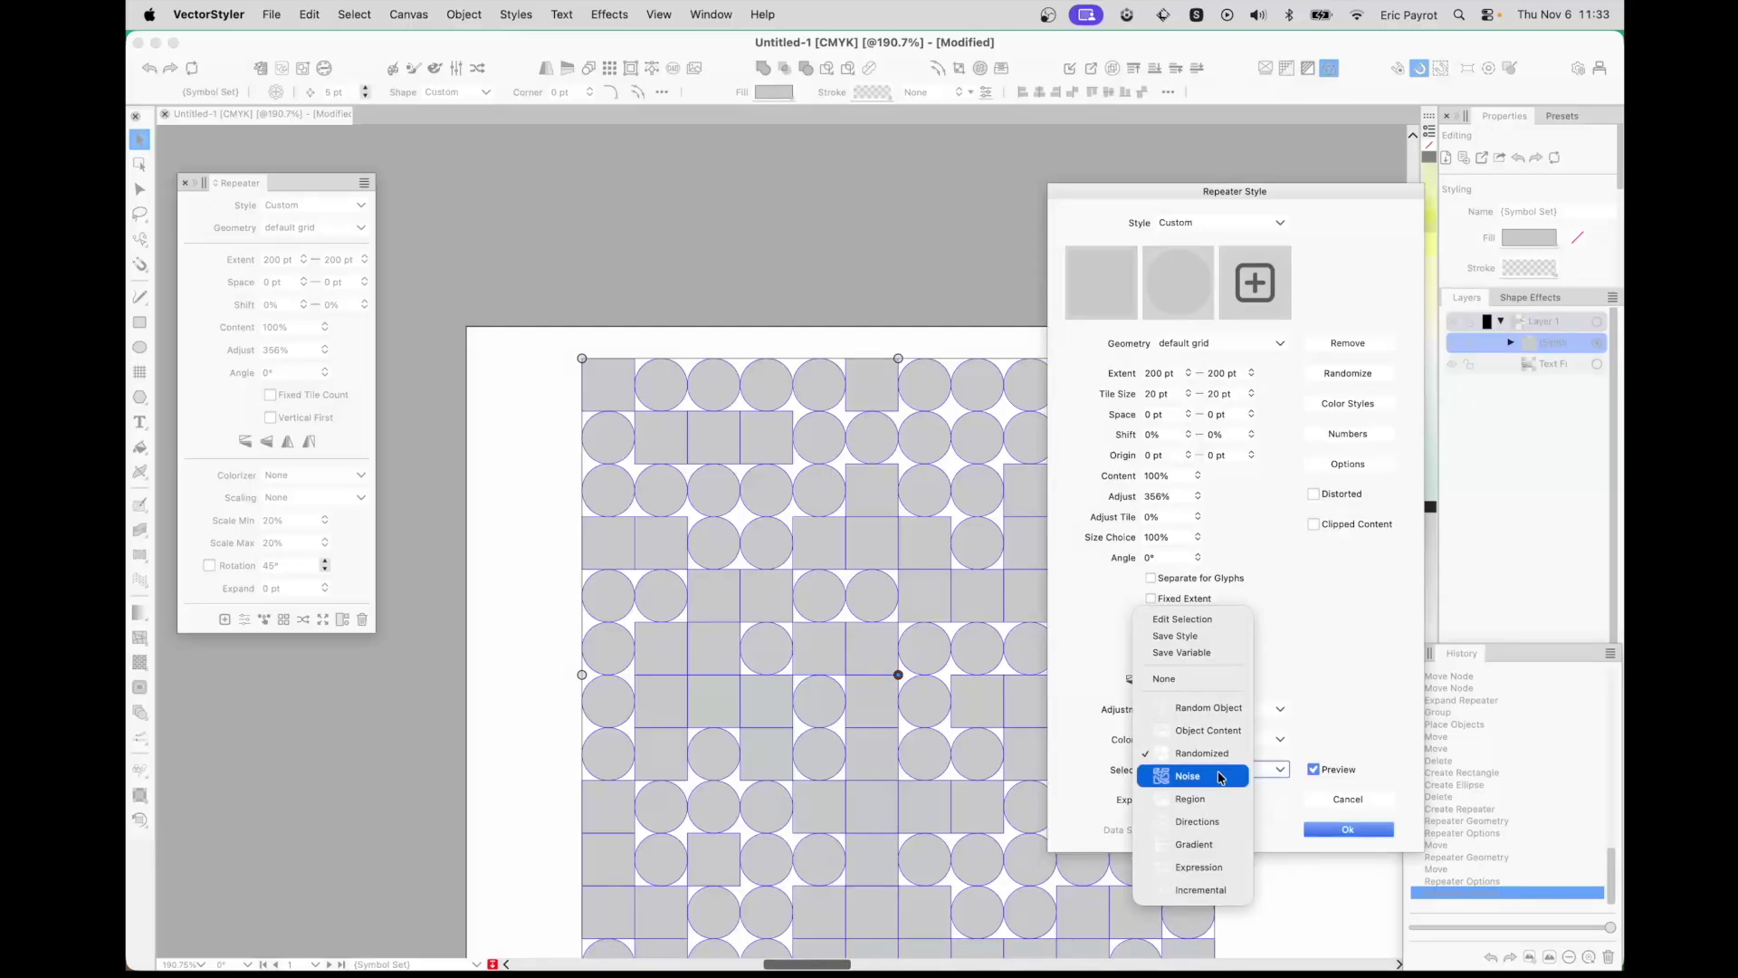
click(1195, 844)
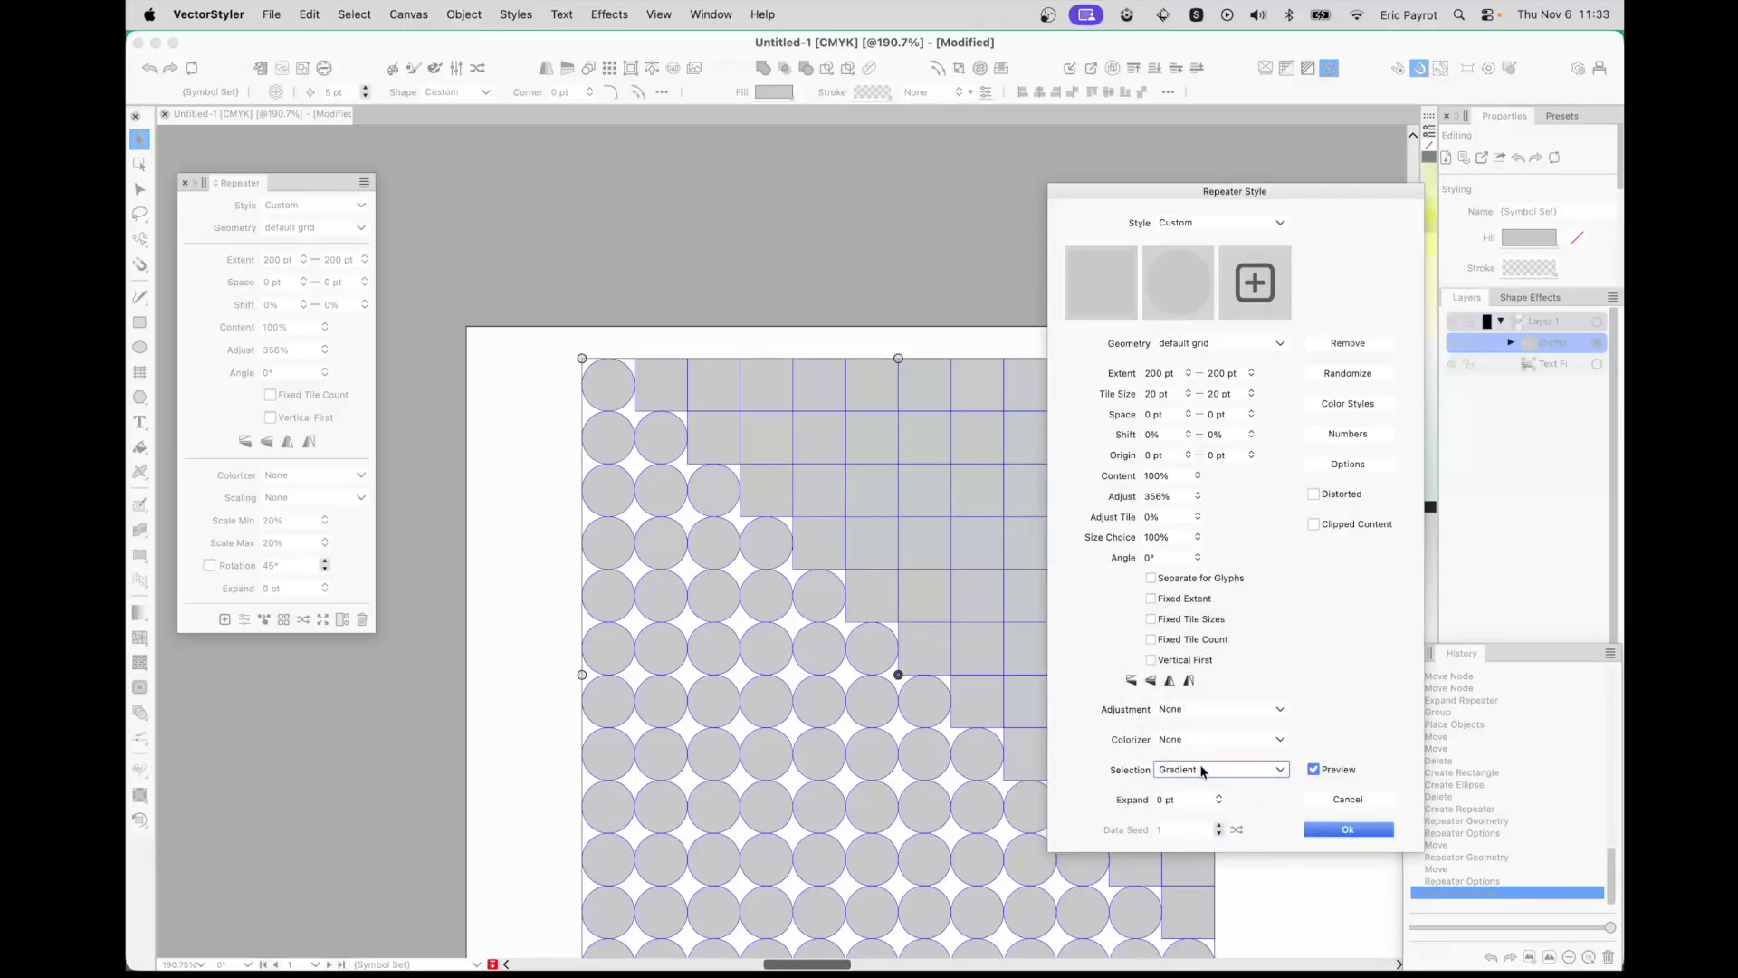
drag(1278, 195, 1362, 98)
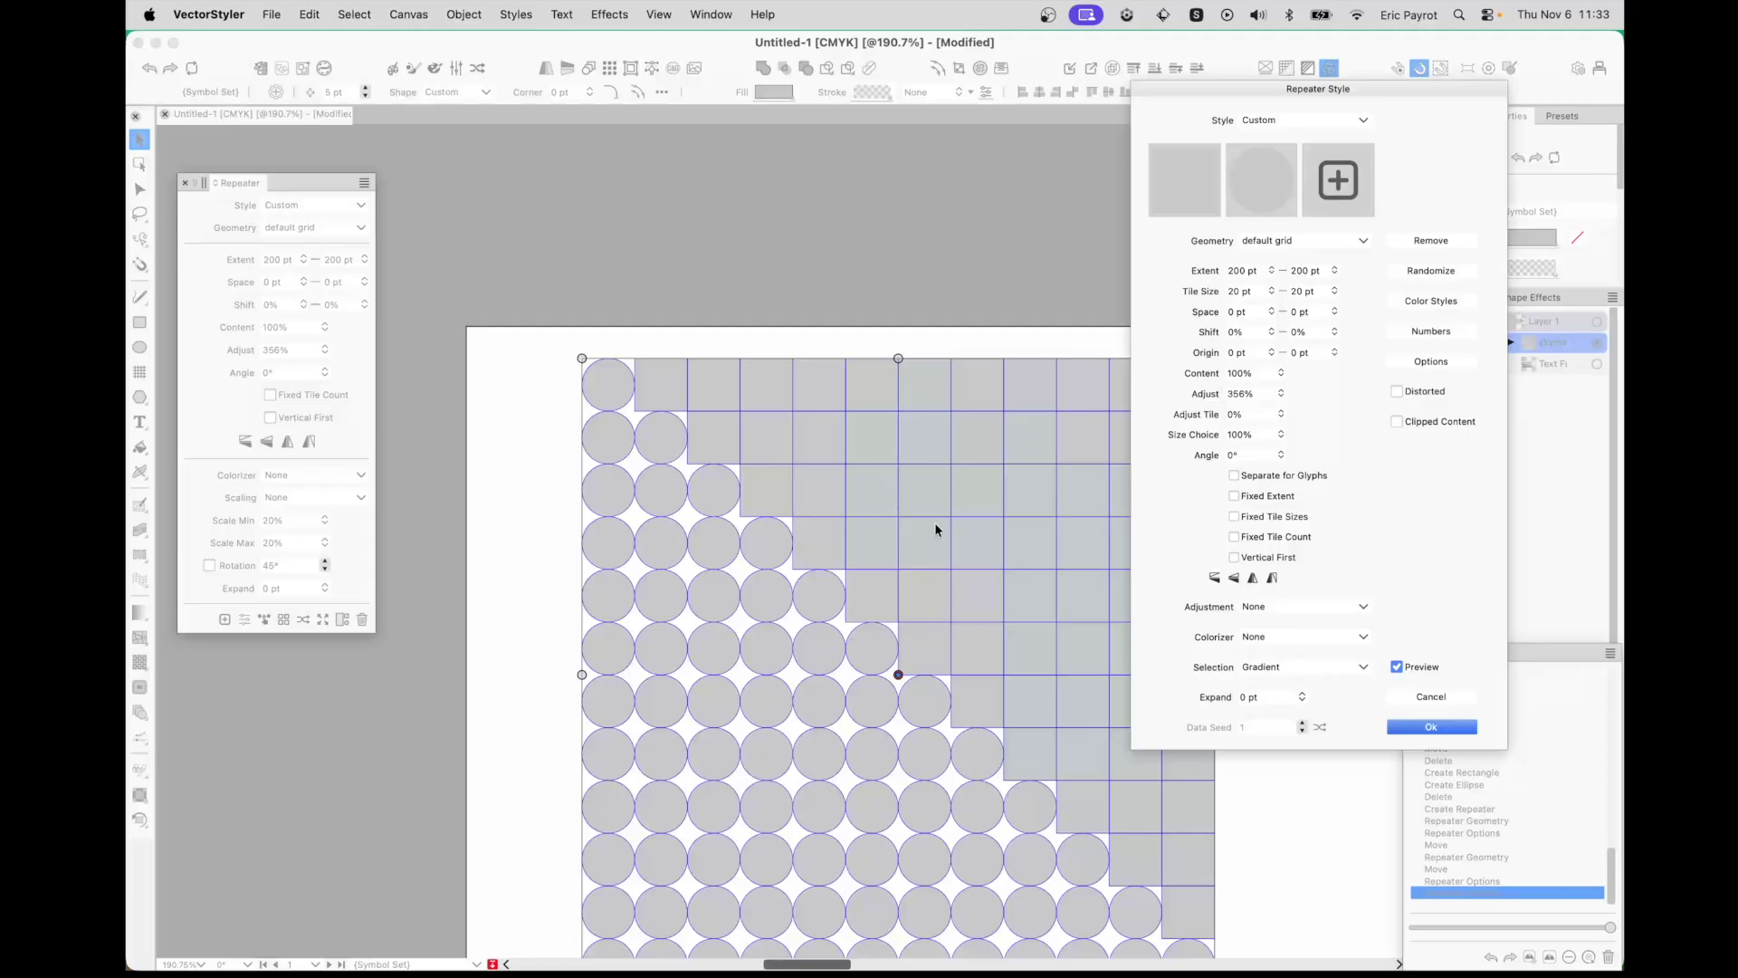
- Edit the repeater's gradient selection to use a Concentric shape with preview enabled, and apply it to the repeater
click(1360, 668)
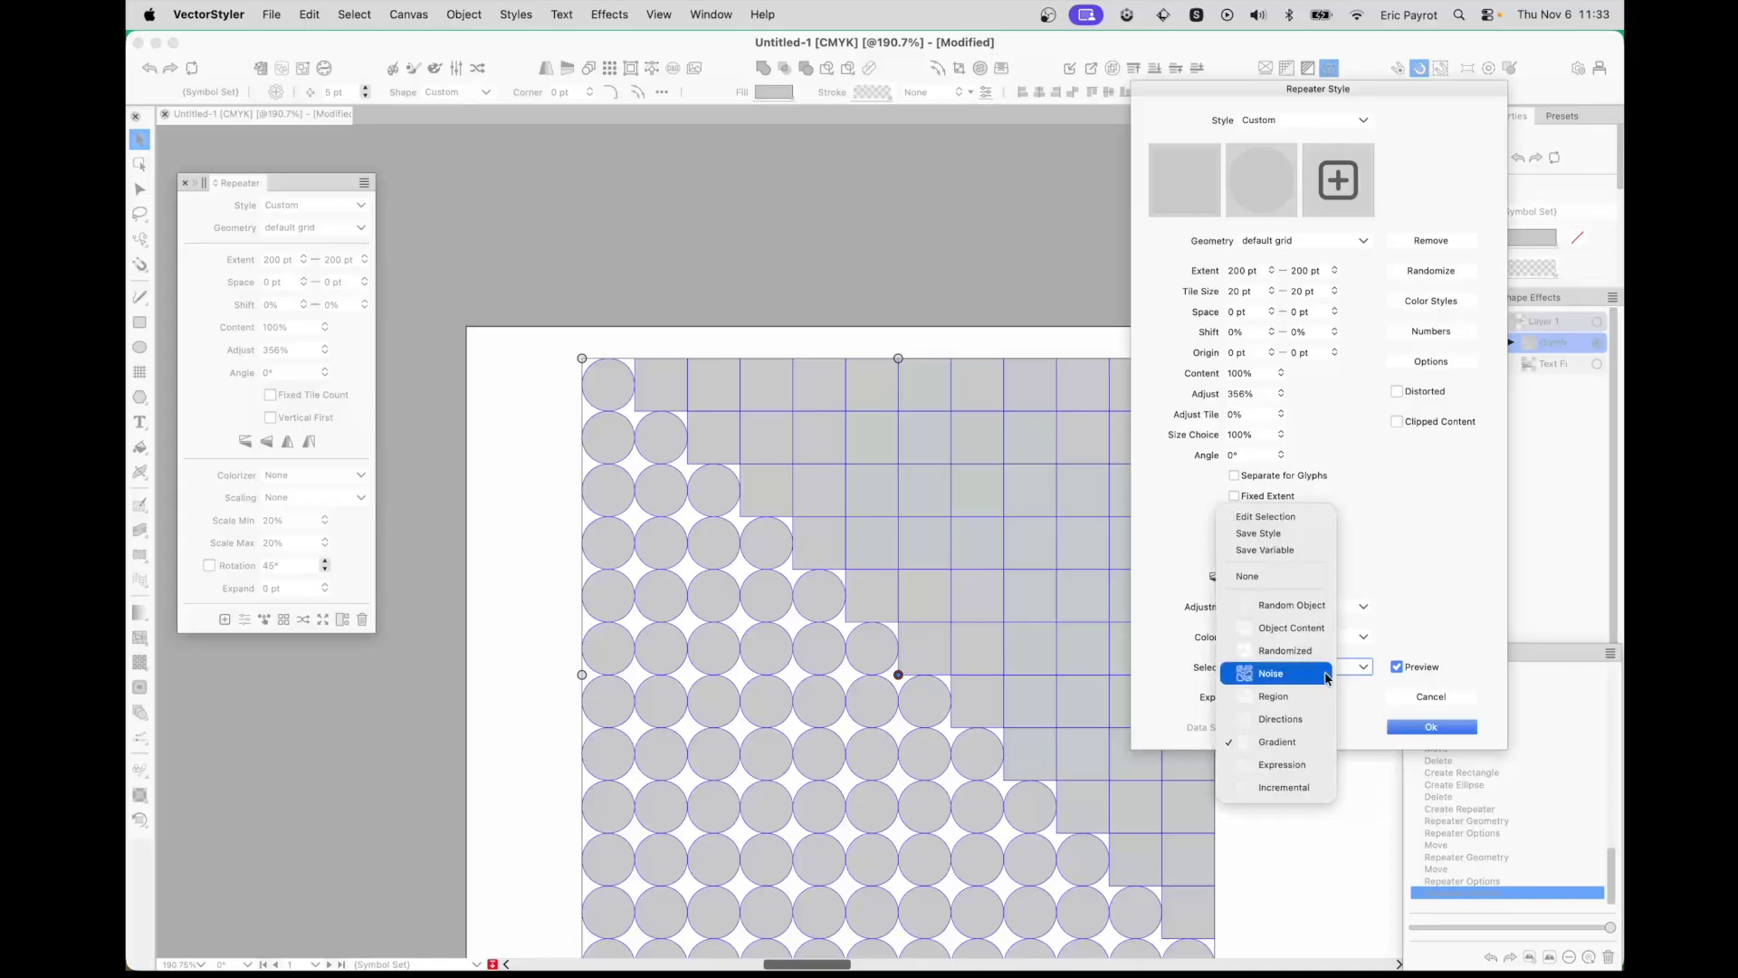
click(1295, 521)
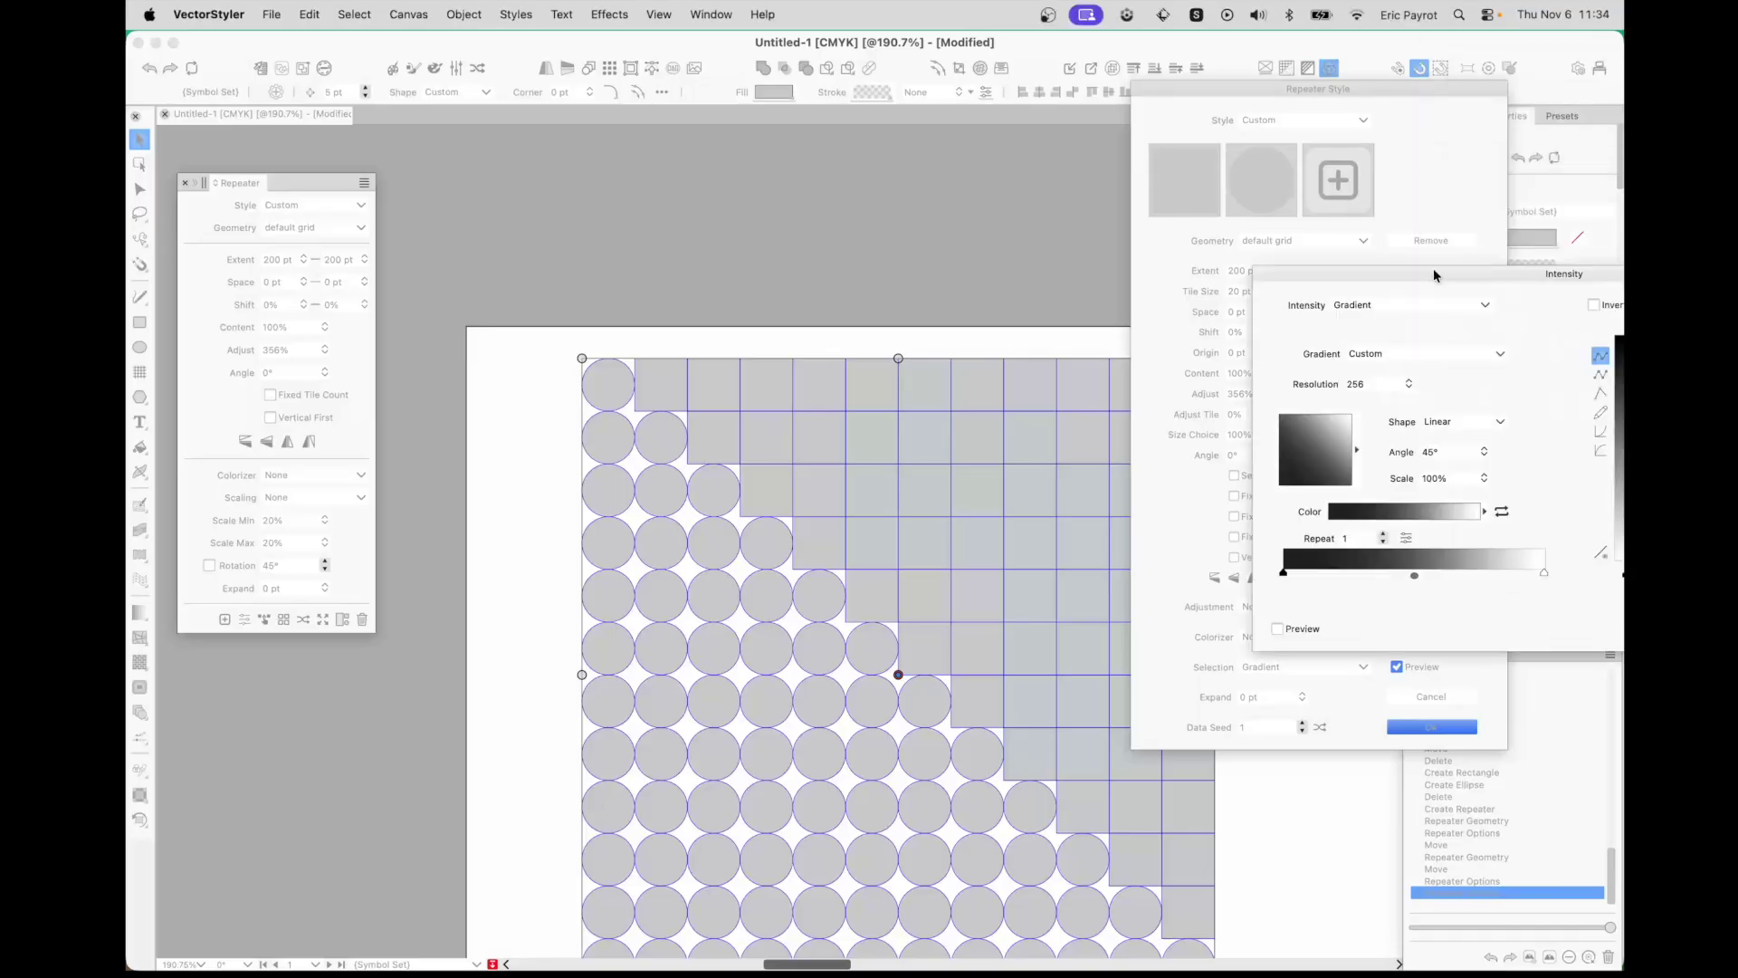
drag(1235, 340, 1147, 142)
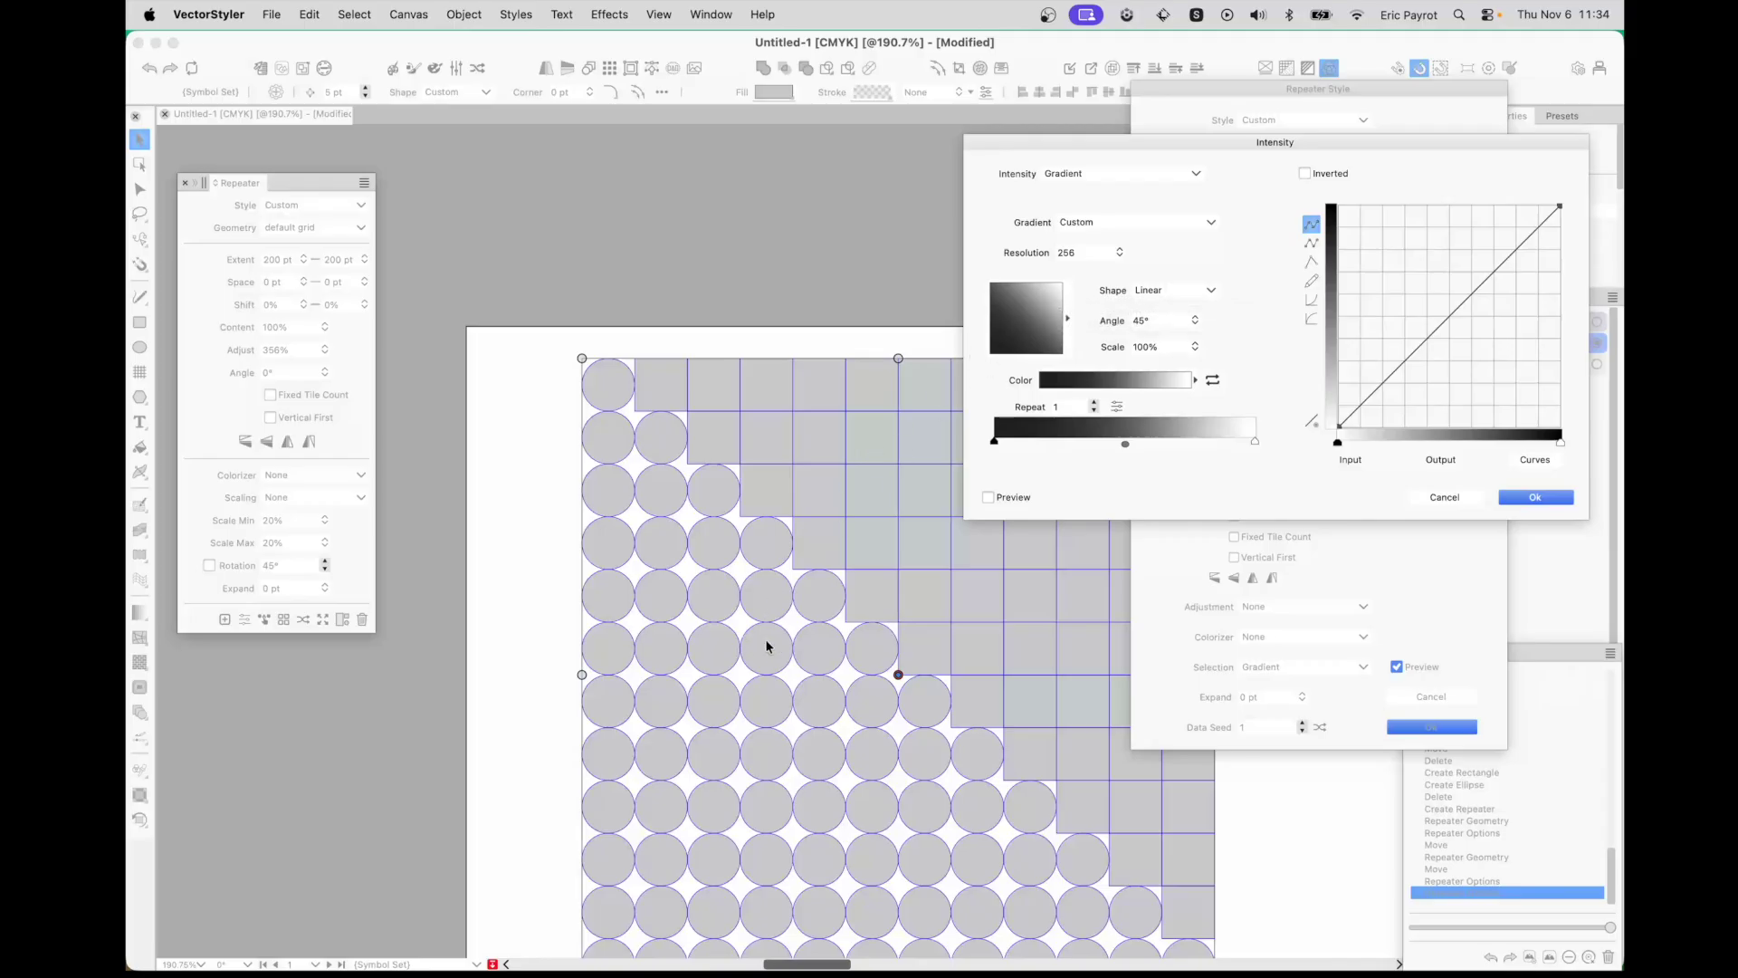
click(1212, 291)
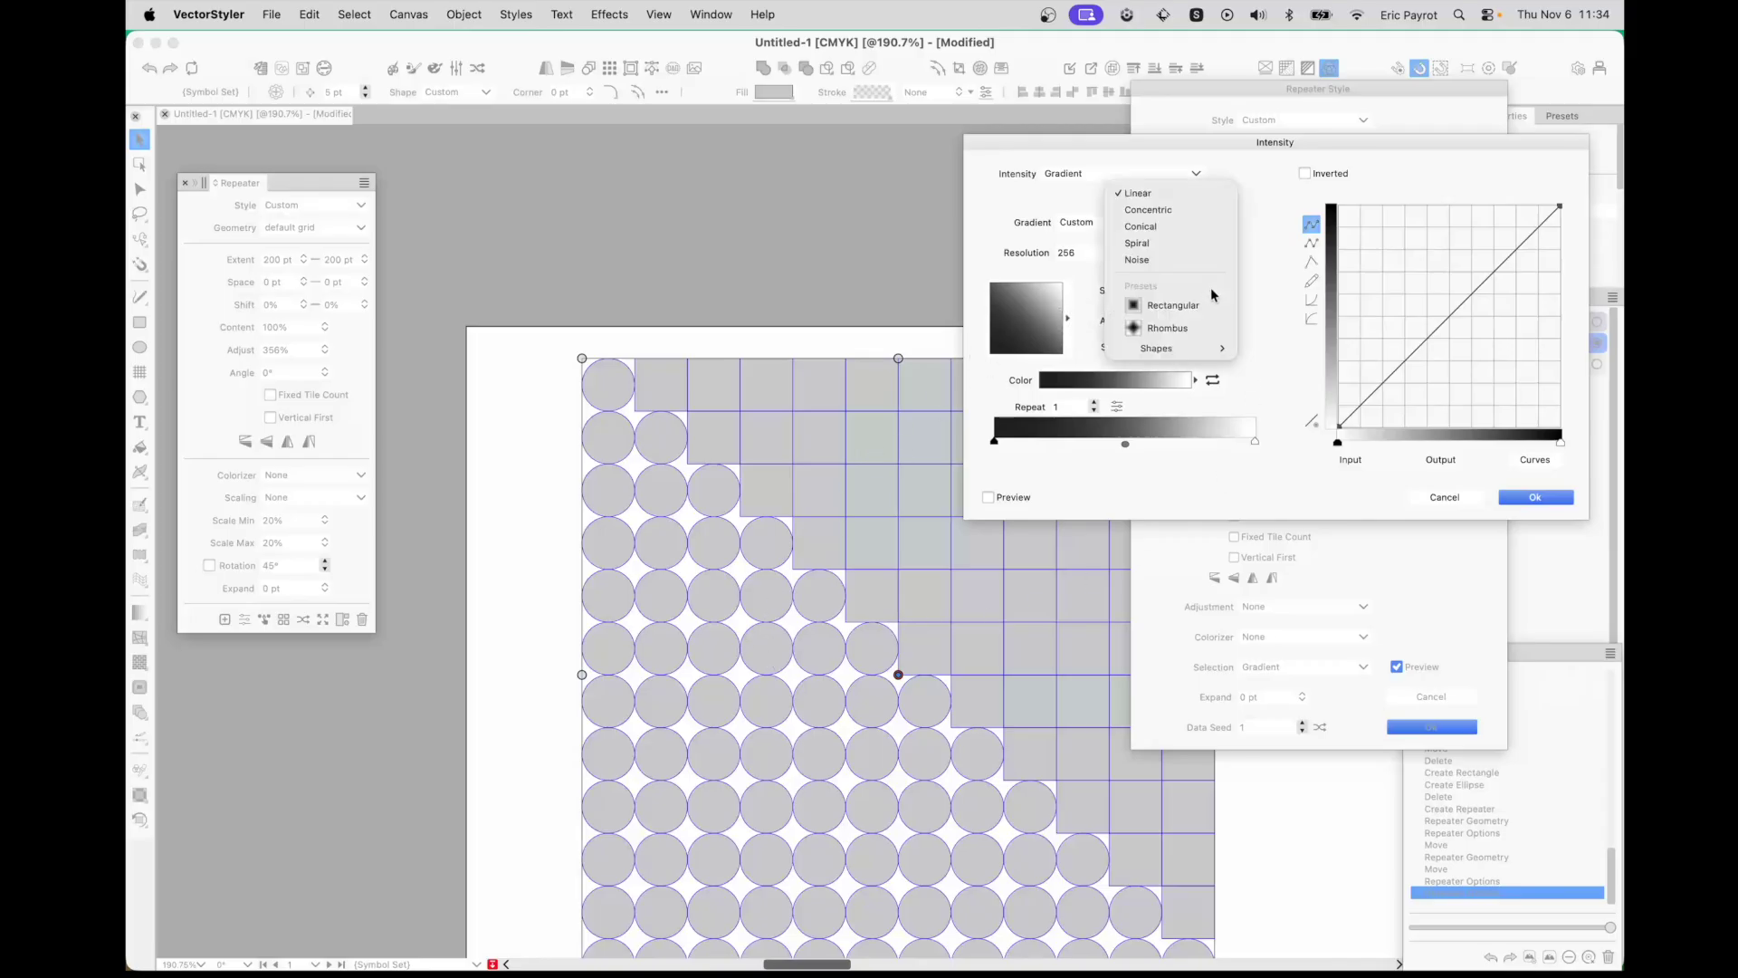
click(1181, 209)
click(988, 498)
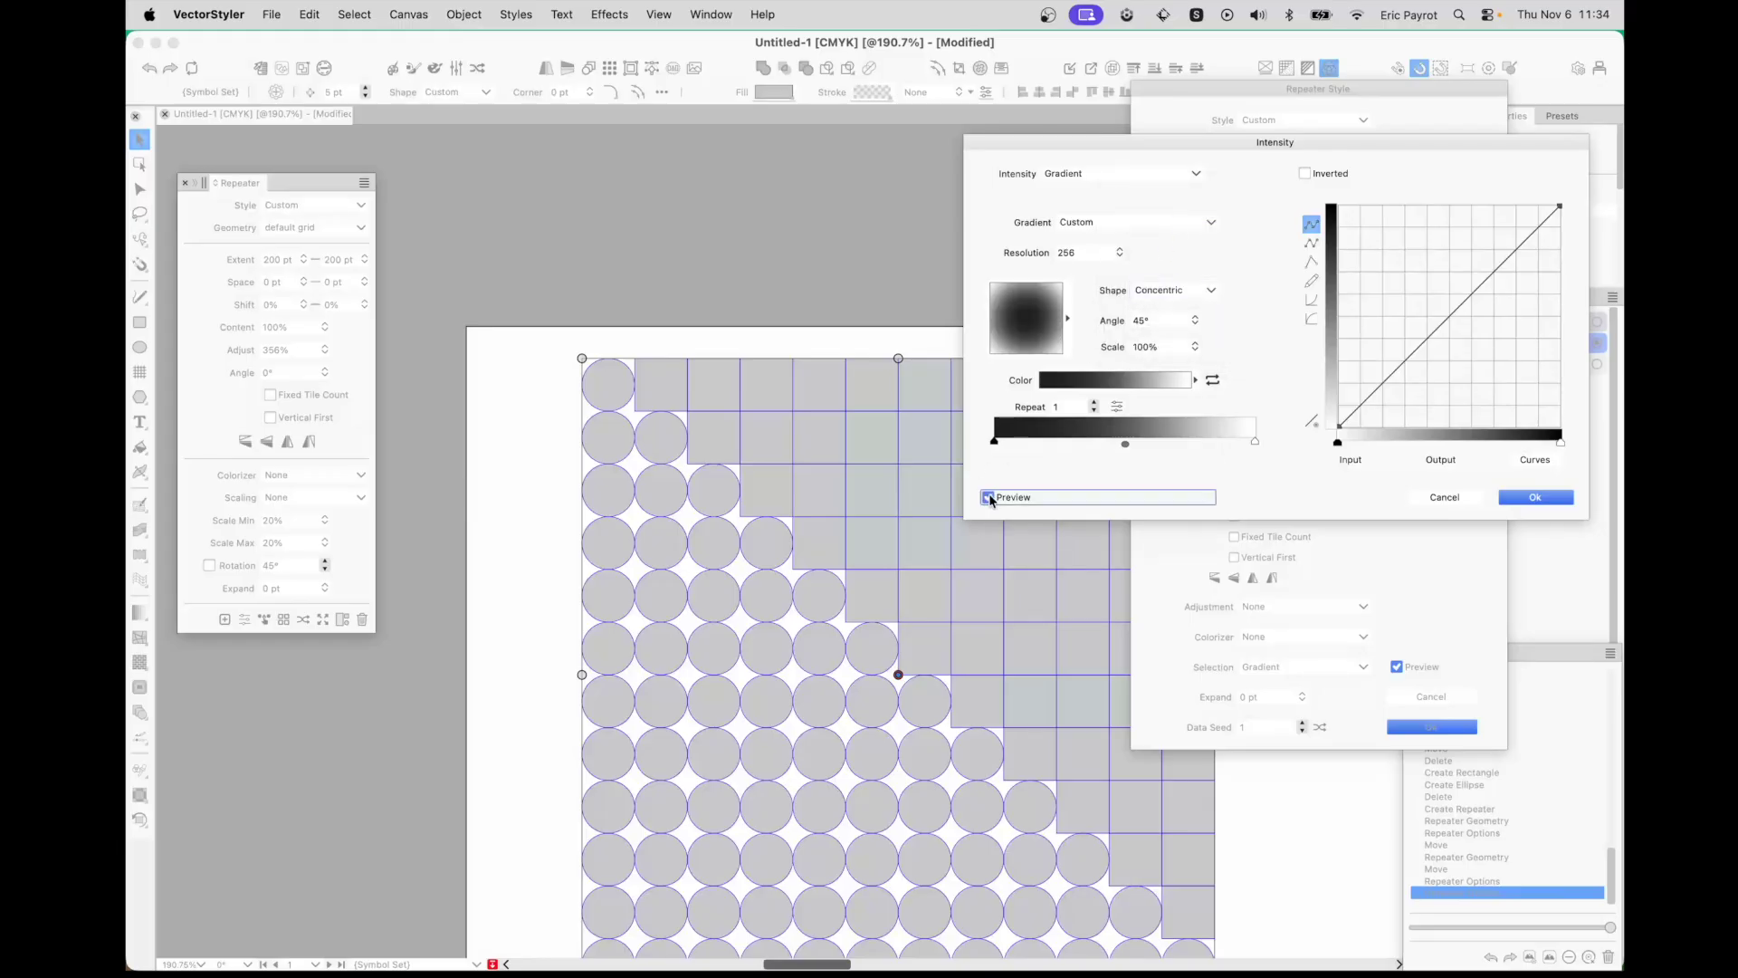
click(1533, 500)
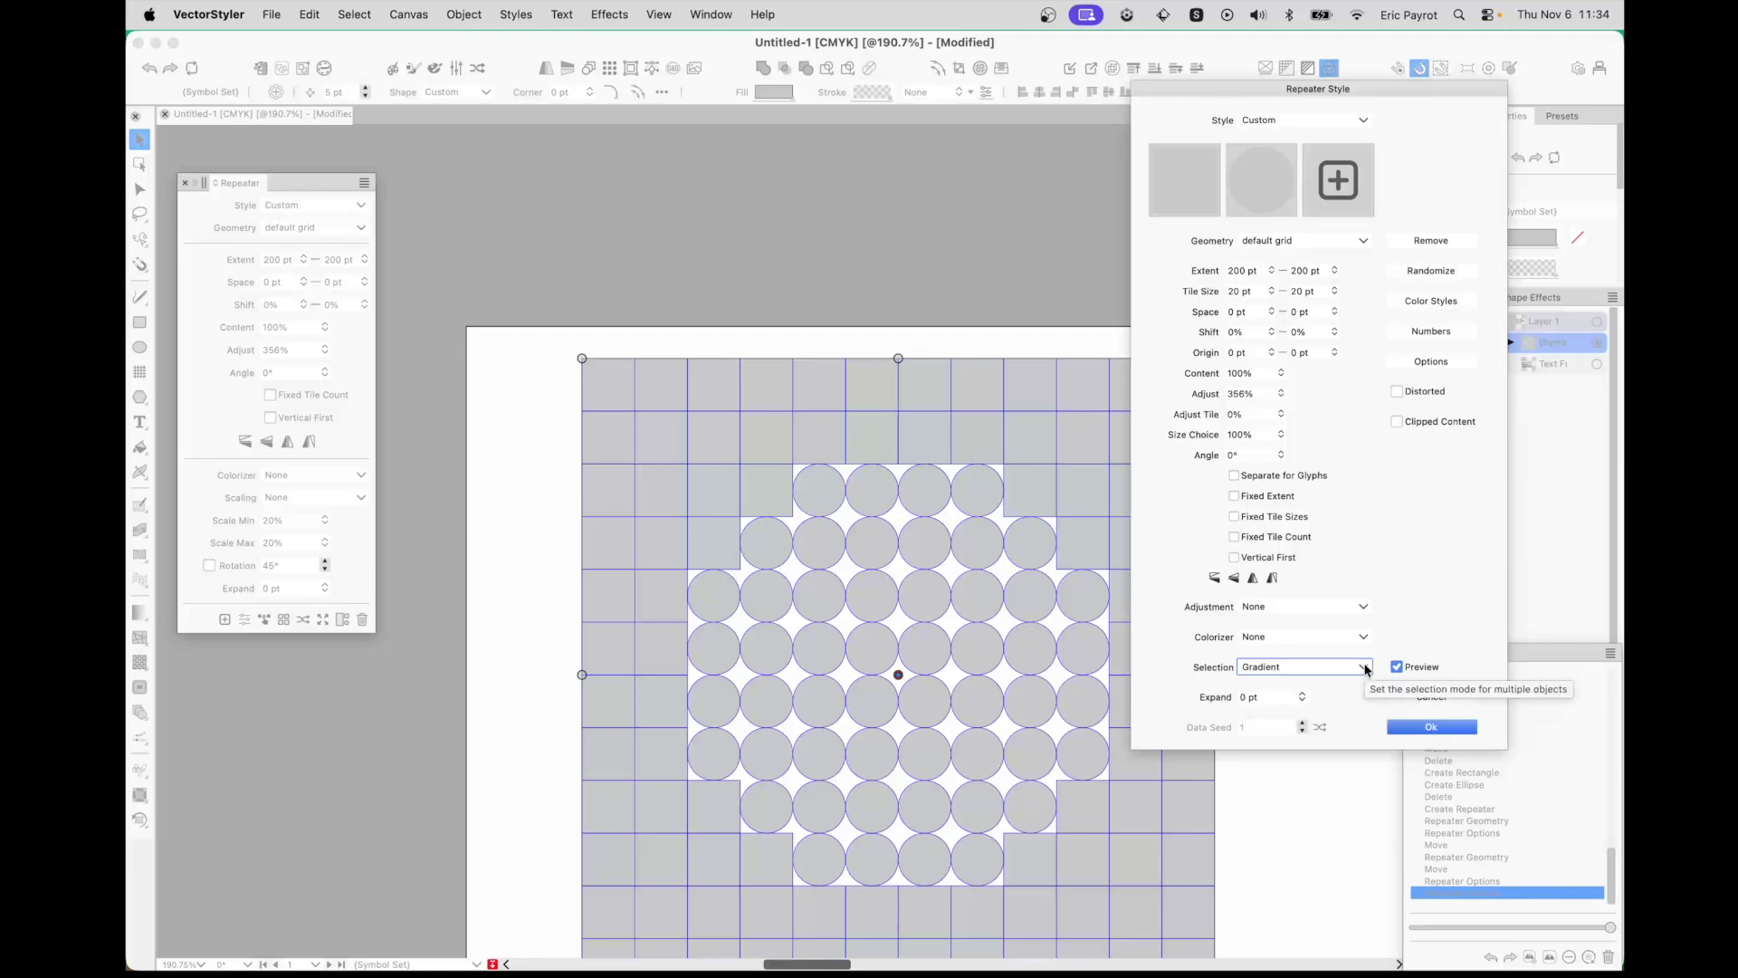
click(1435, 728)
- Draw a three-sided polygon with a radius of about 7.1 pt beside the grid repeater and nudge it toward the grid
scroll(1312, 621, down, 3)
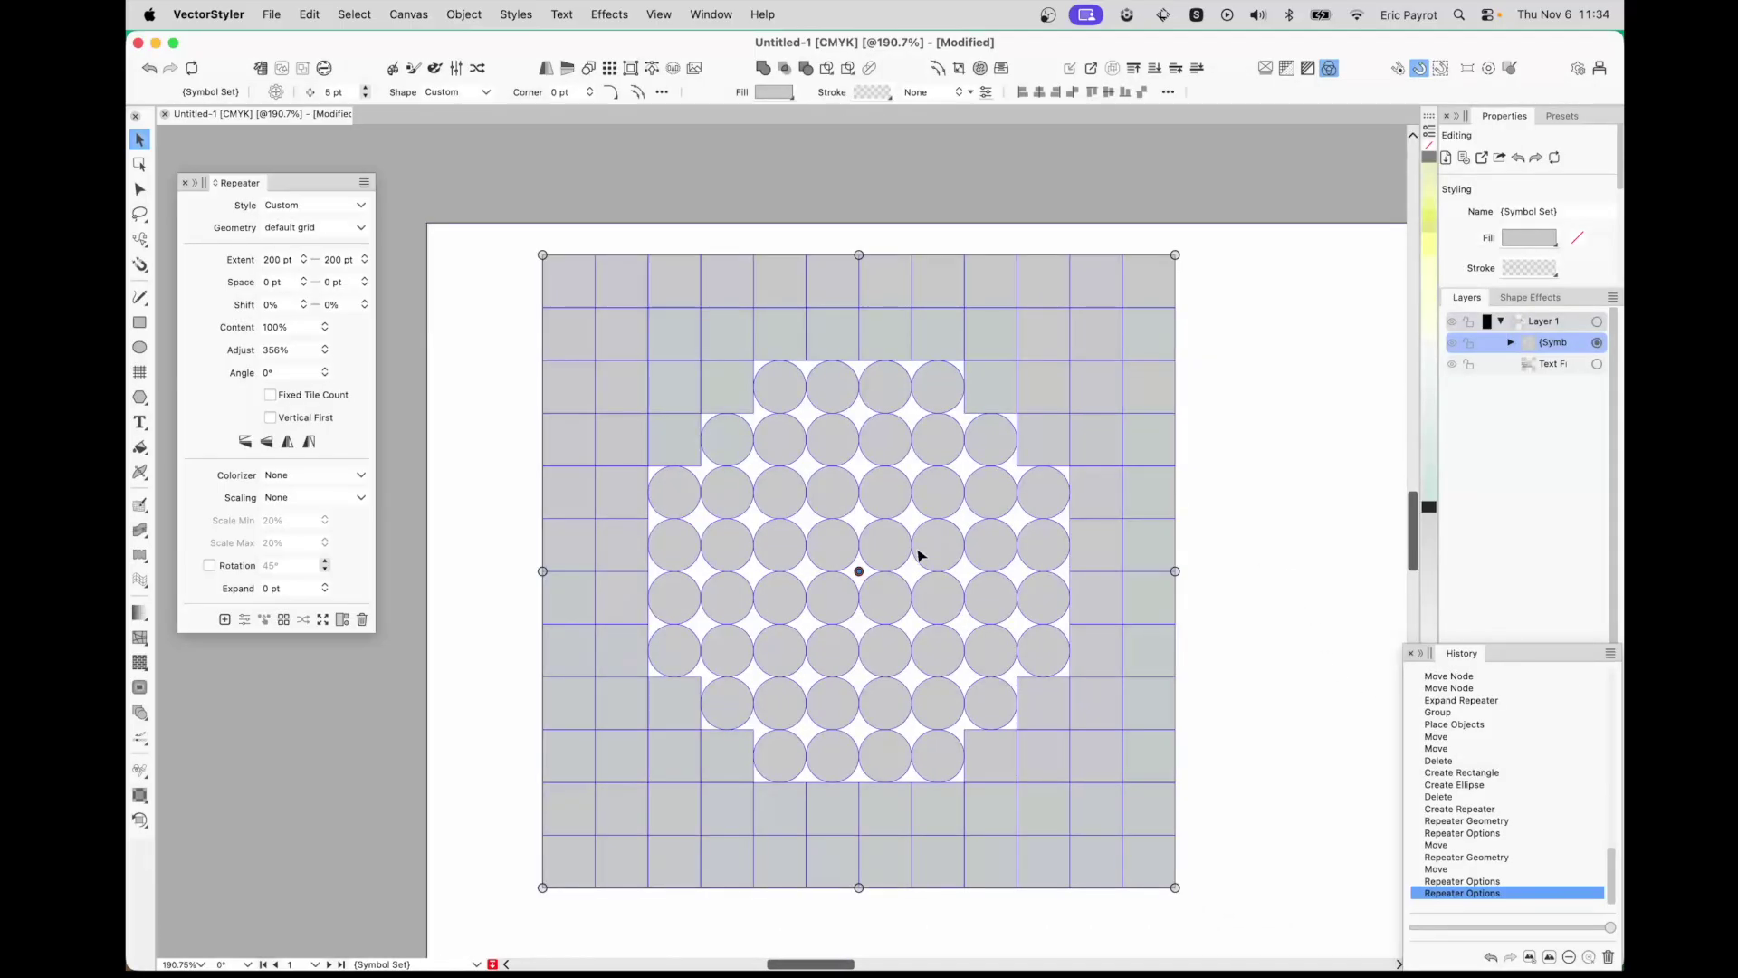
click(140, 397)
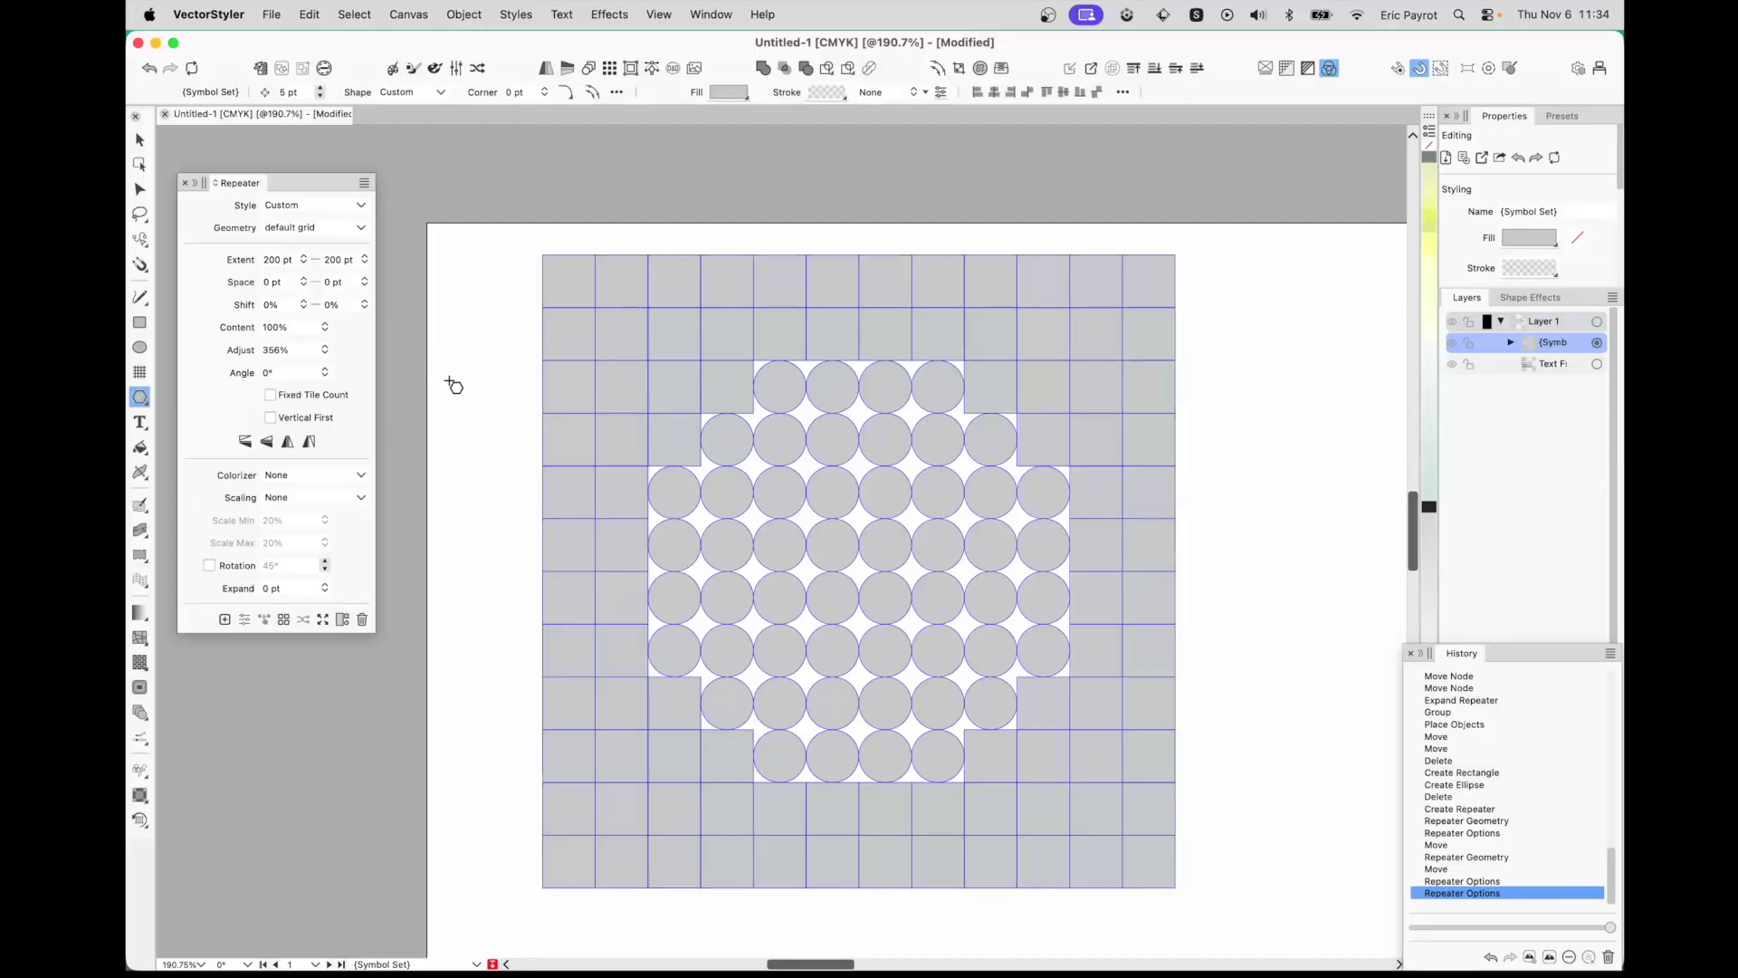
drag(447, 381, 466, 395)
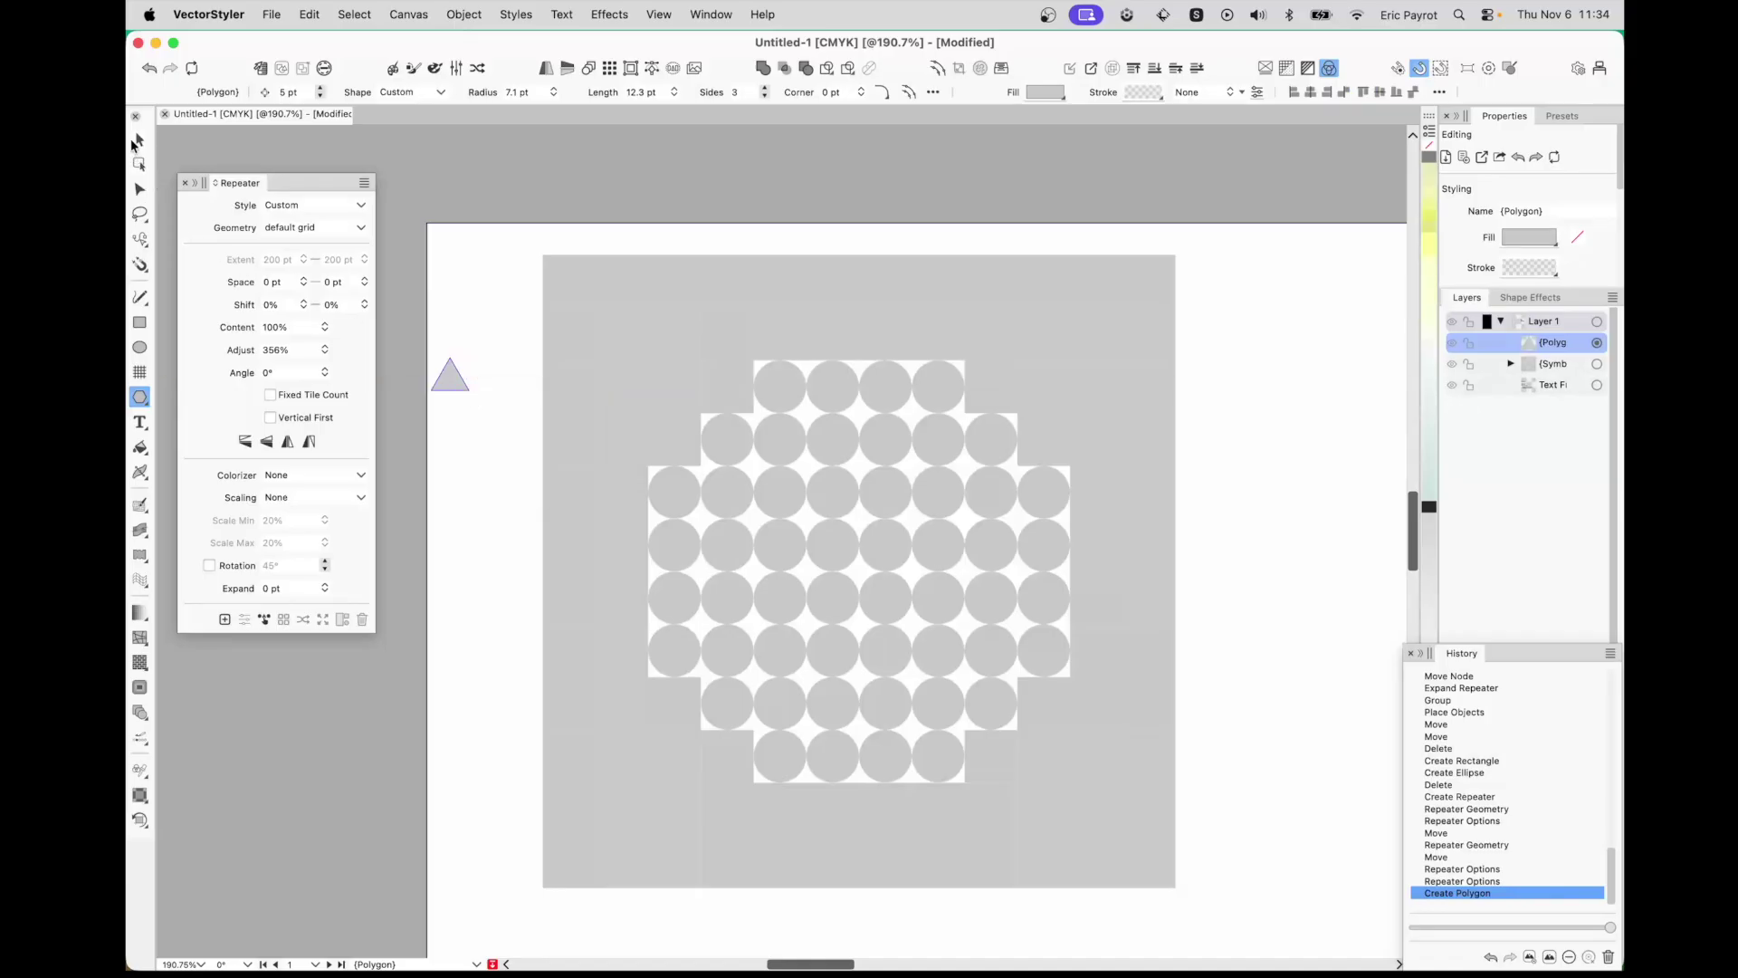
click(139, 141)
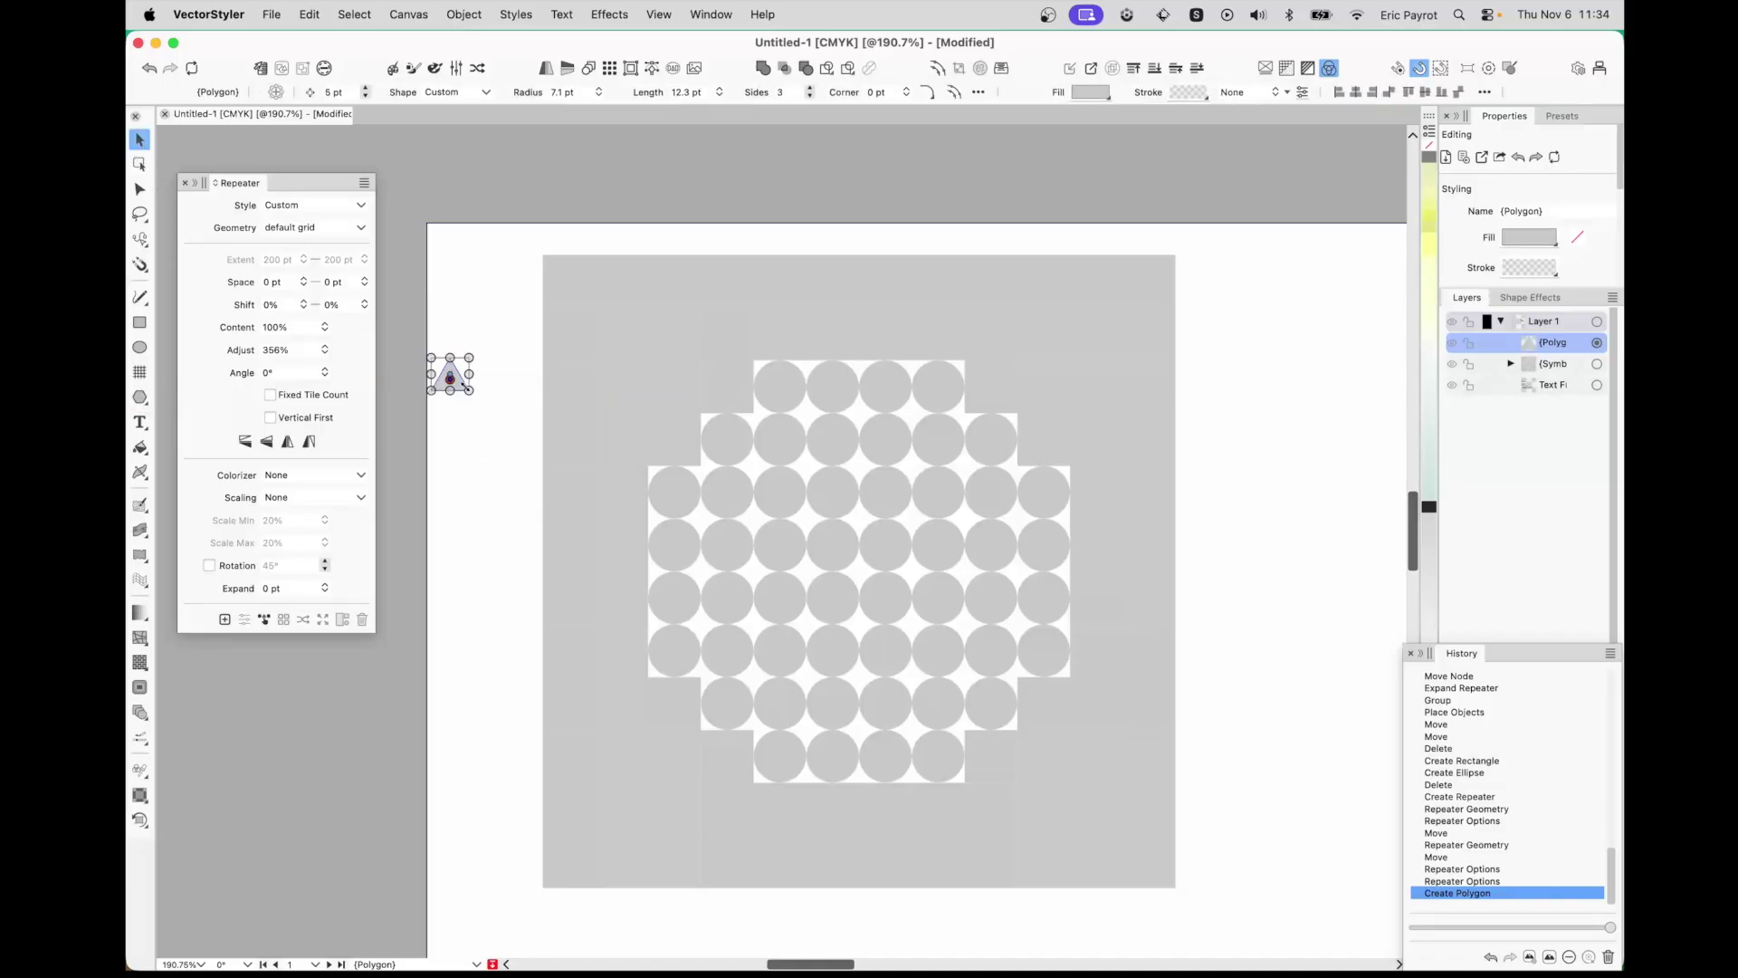
drag(457, 382, 474, 380)
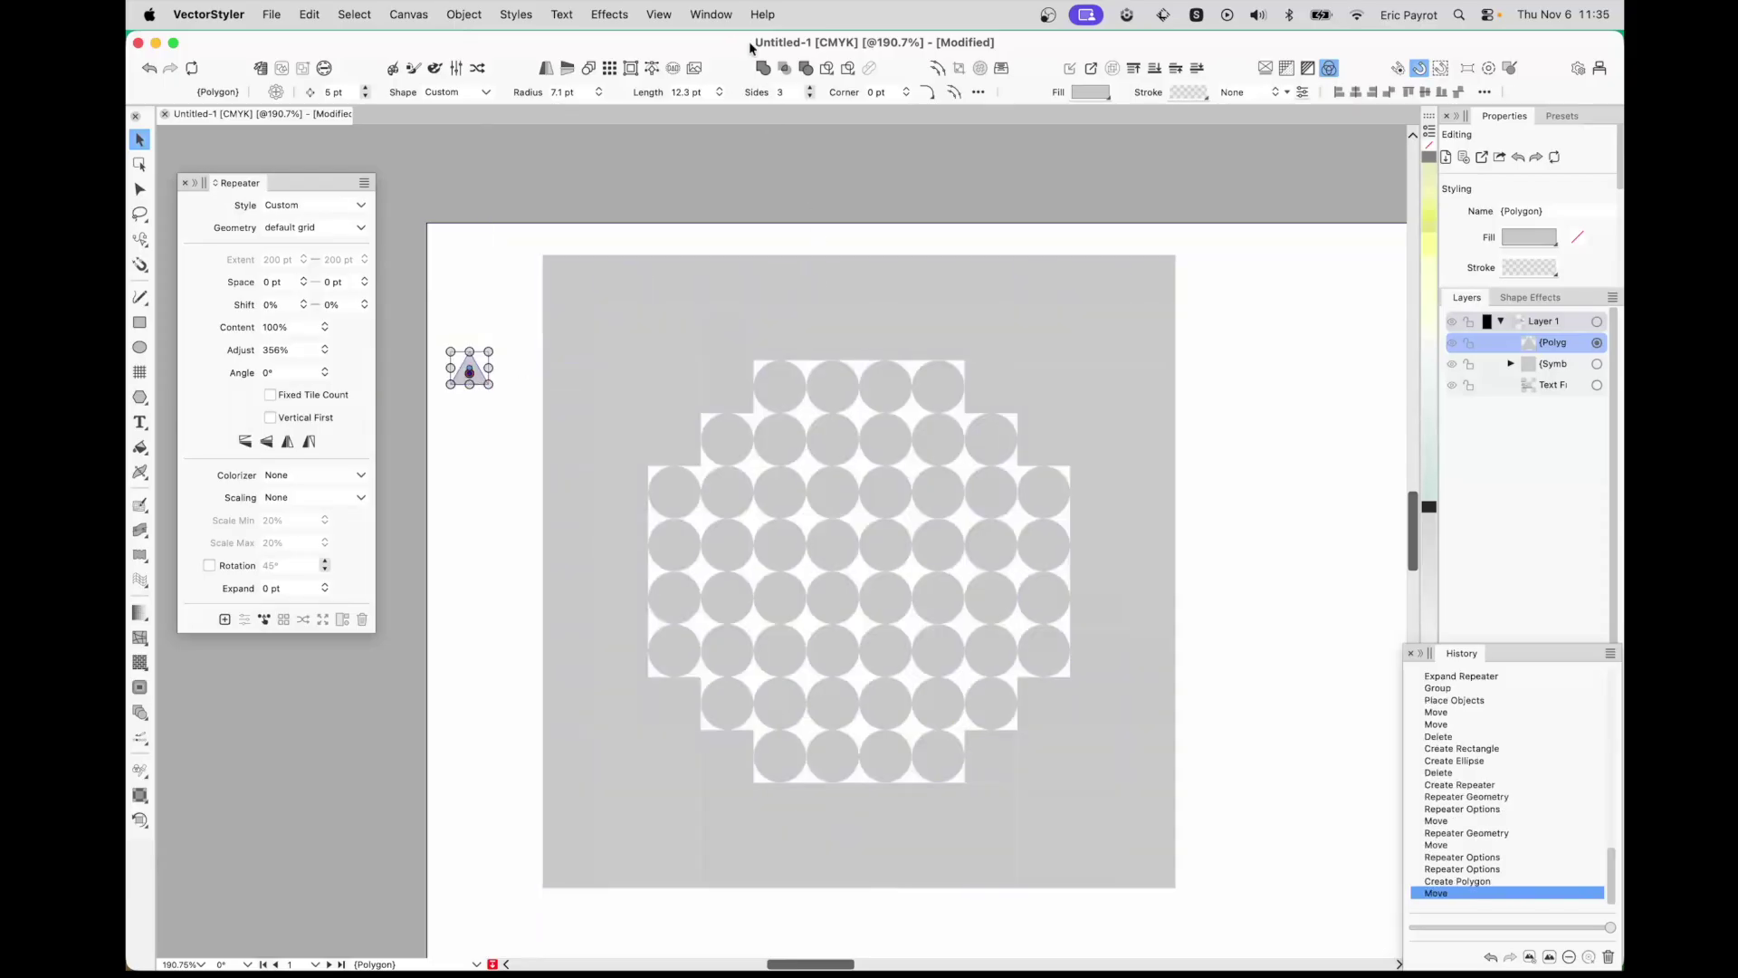
- Show the Symbols palette below the Repeater settings and assign the Symbol object role to the small triangle
click(721, 15)
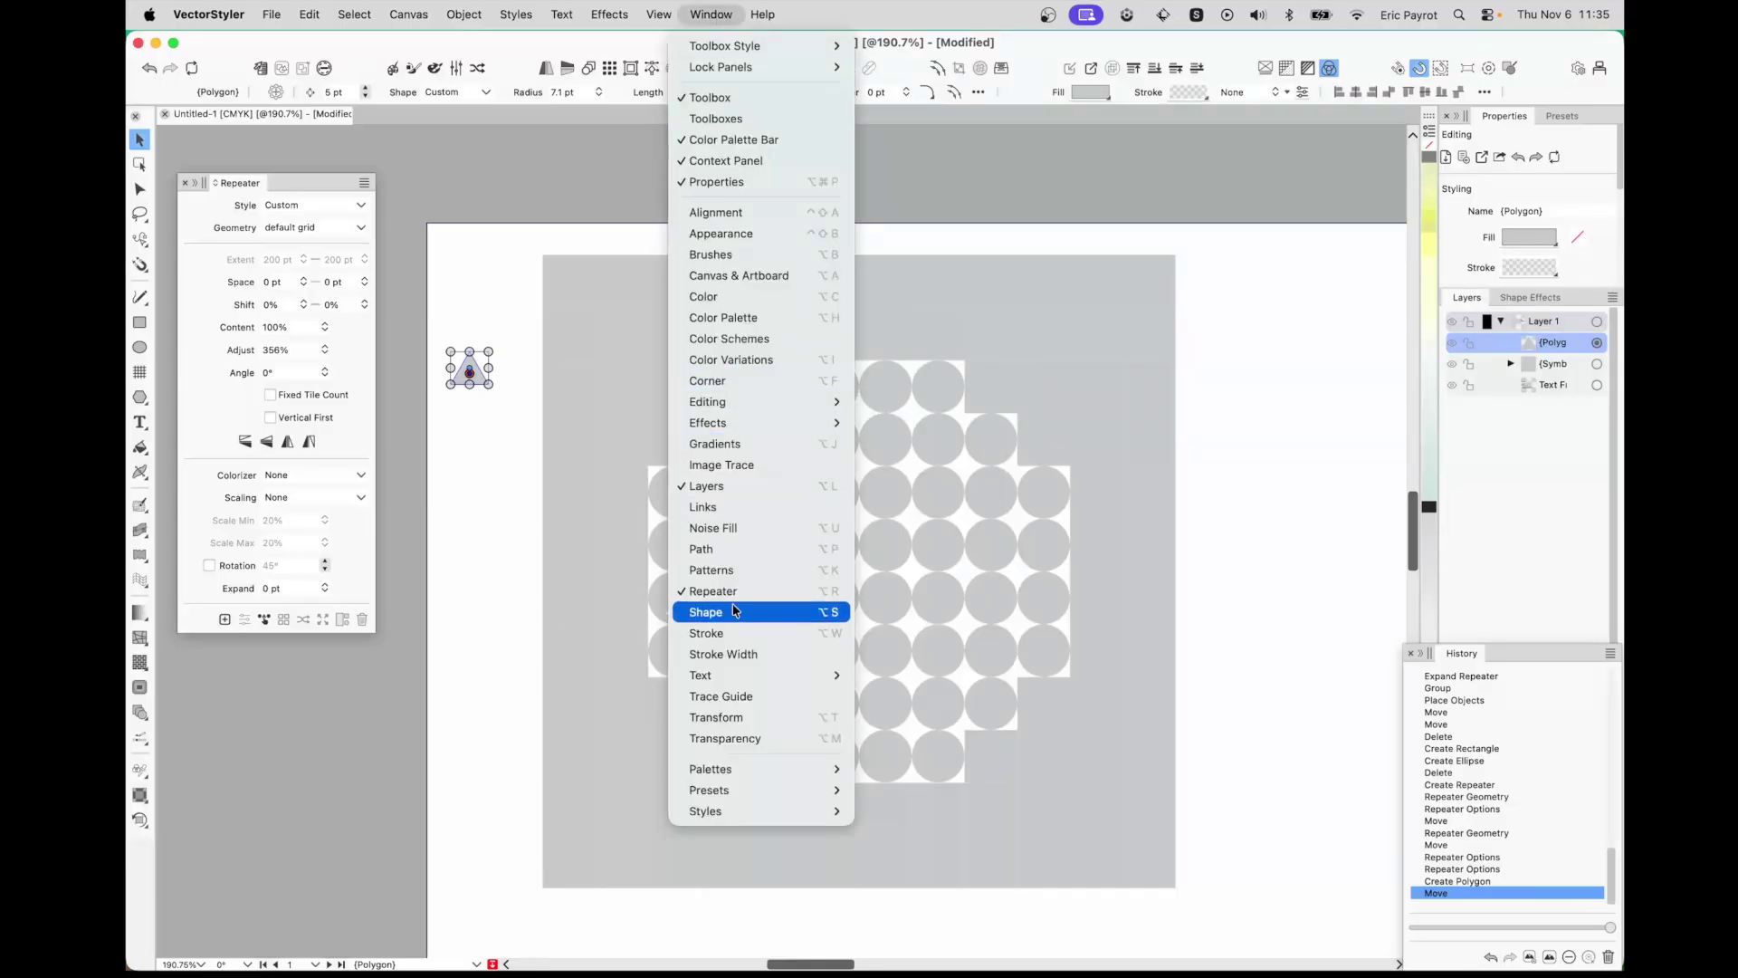
mouse_move(779, 813)
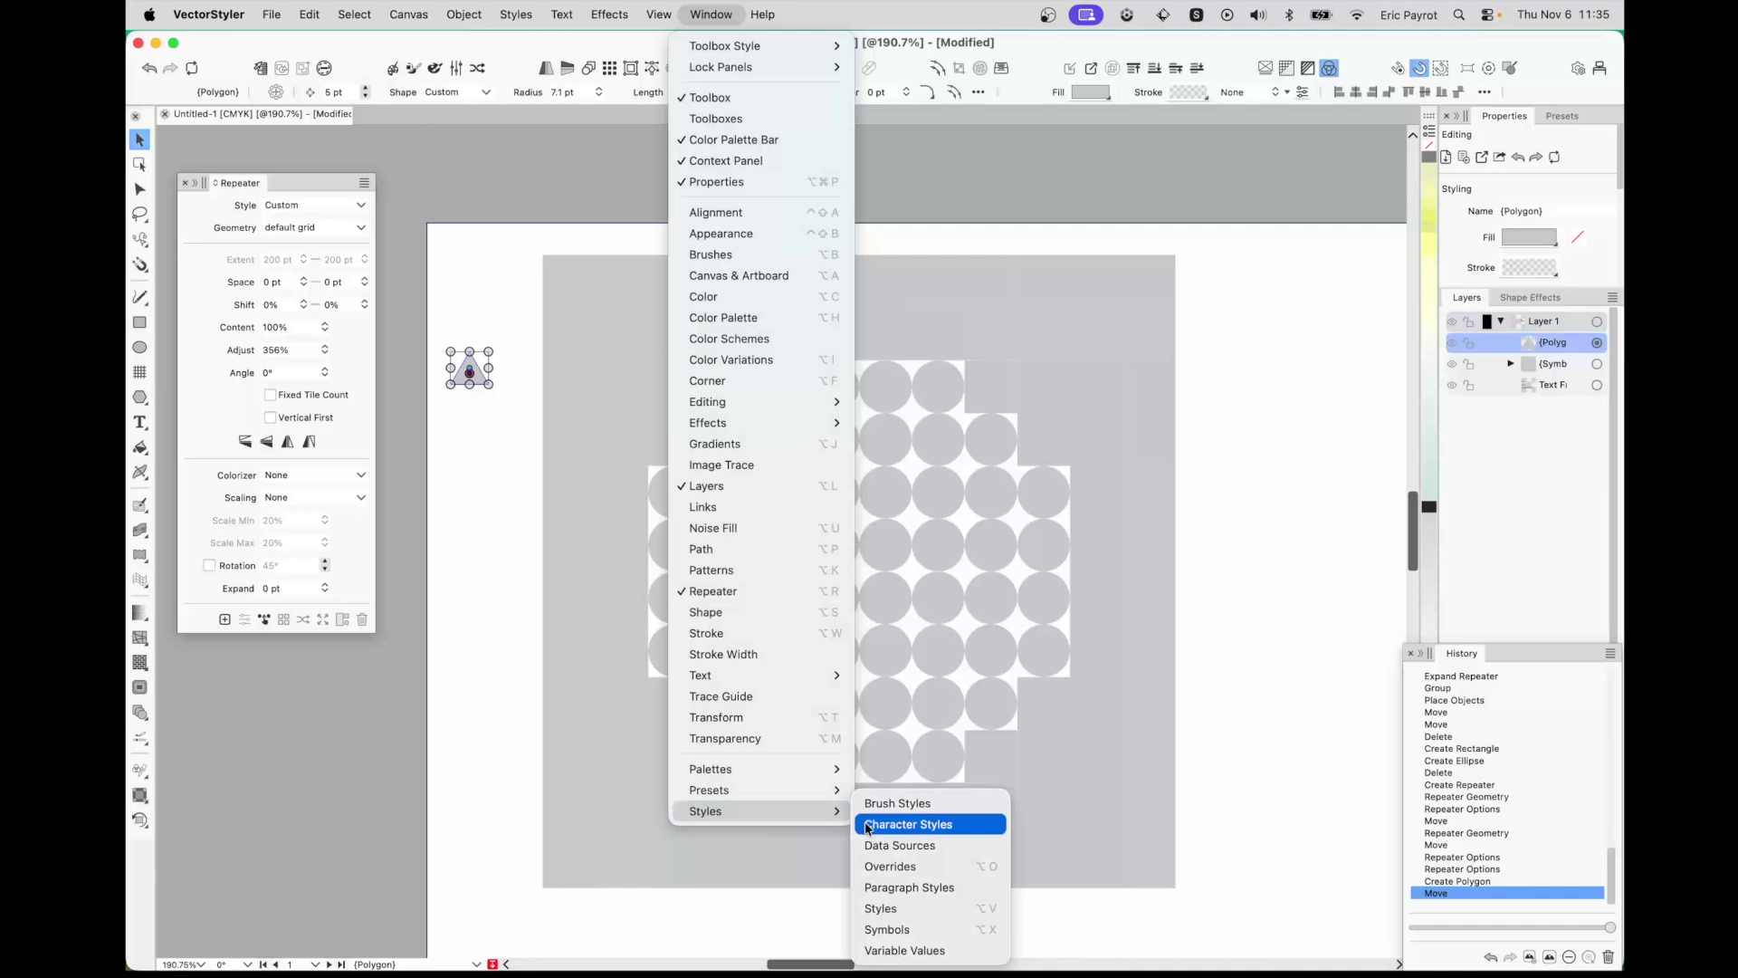
click(887, 930)
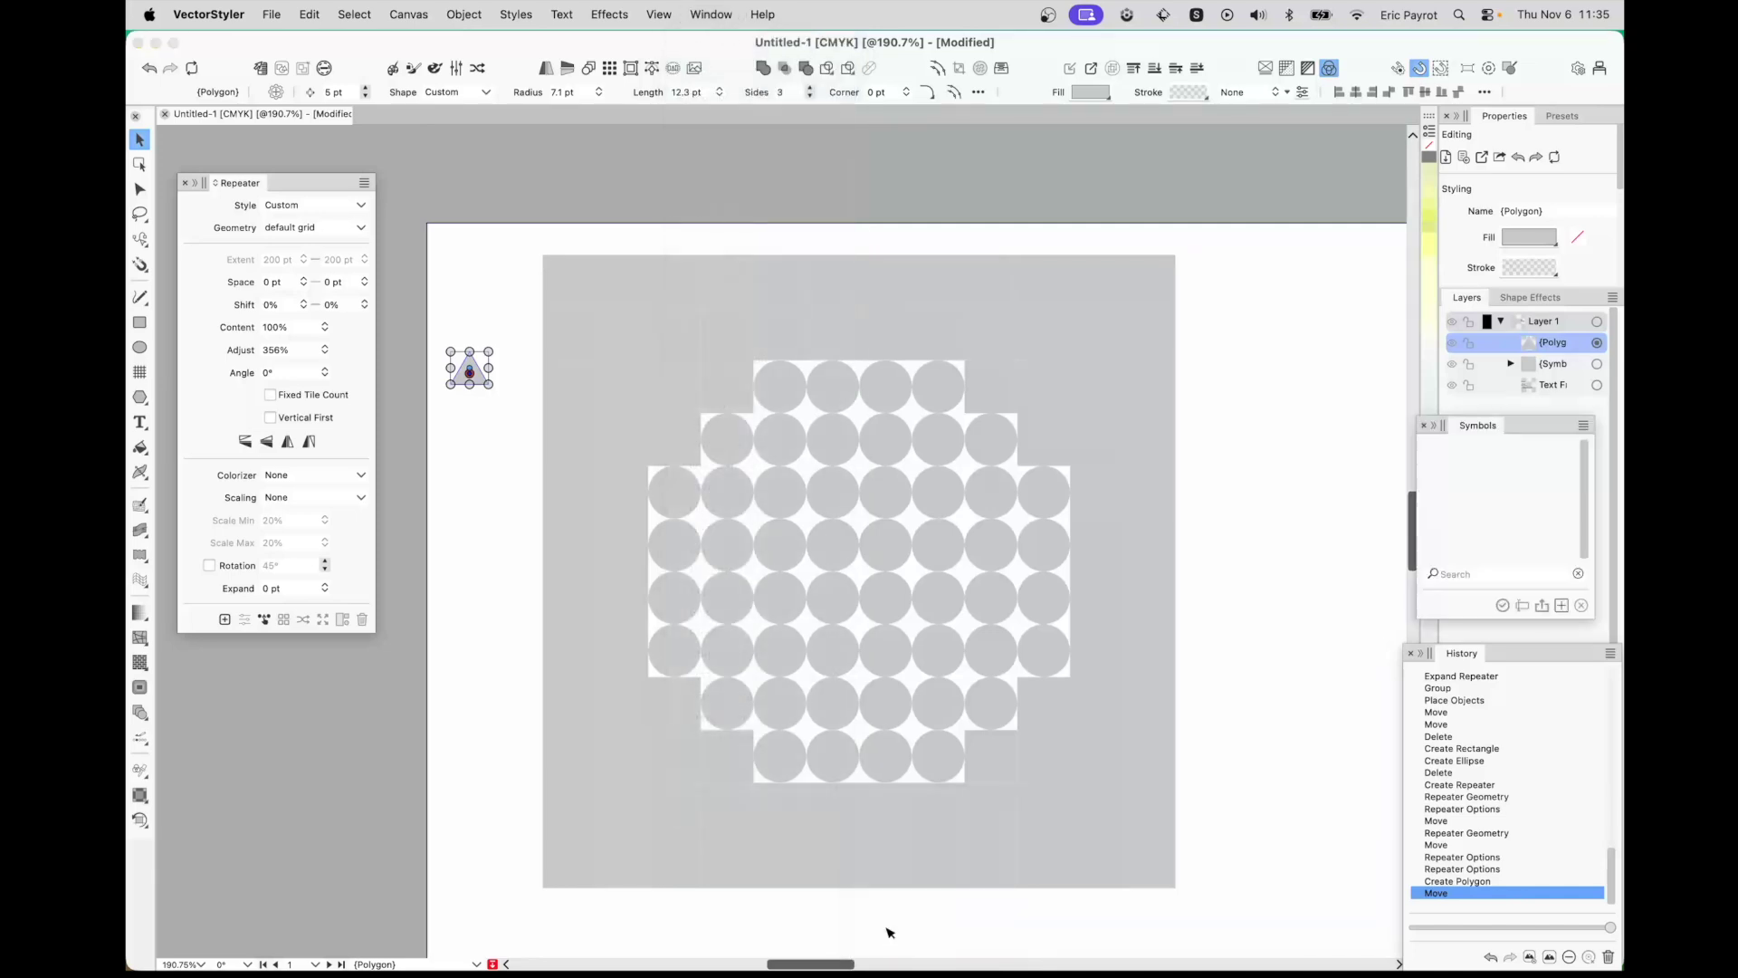
drag(1542, 429, 313, 653)
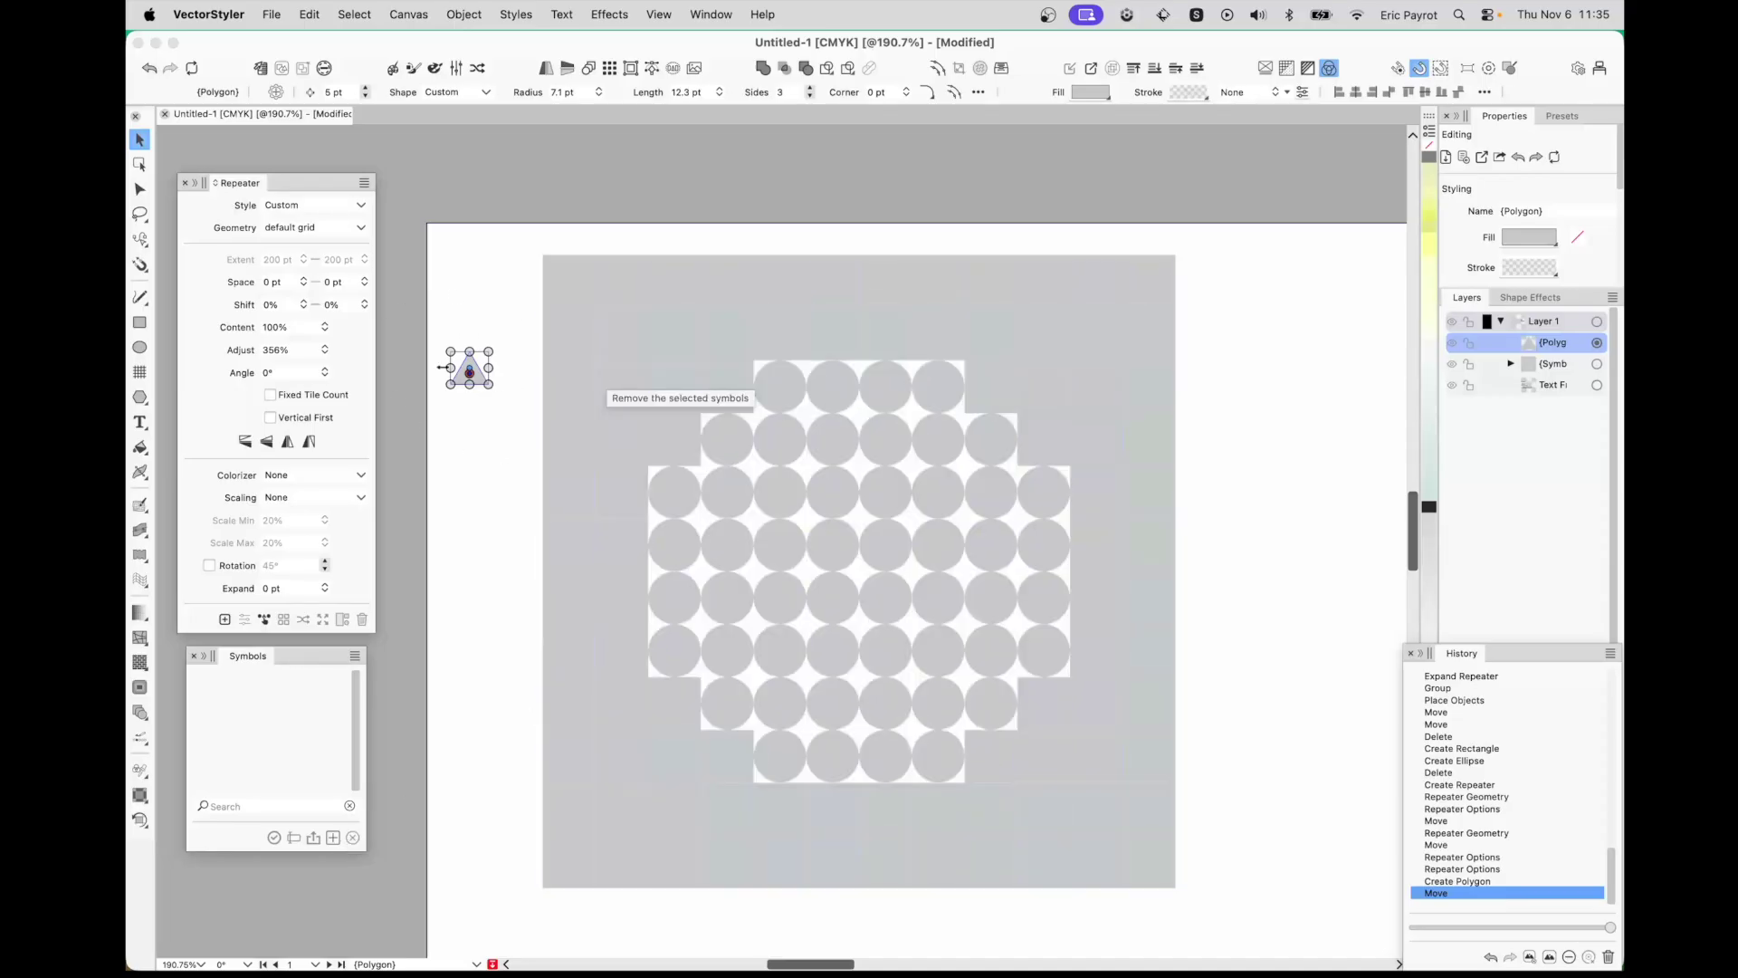
click(1003, 69)
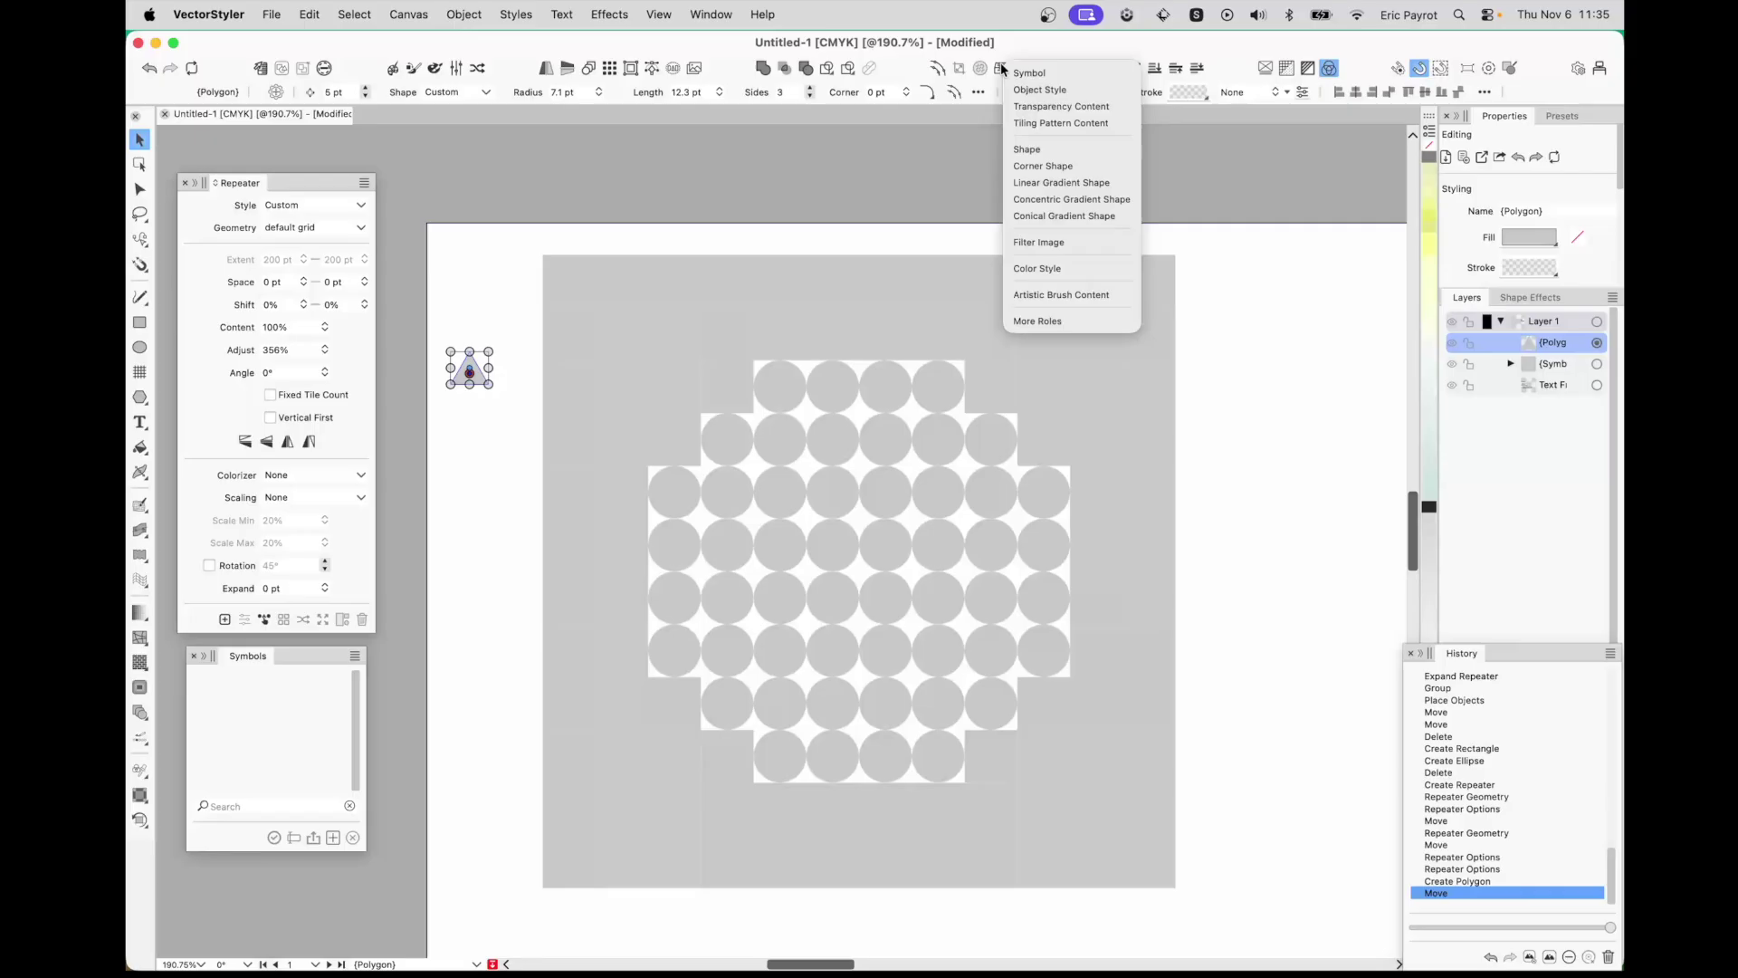
click(1028, 73)
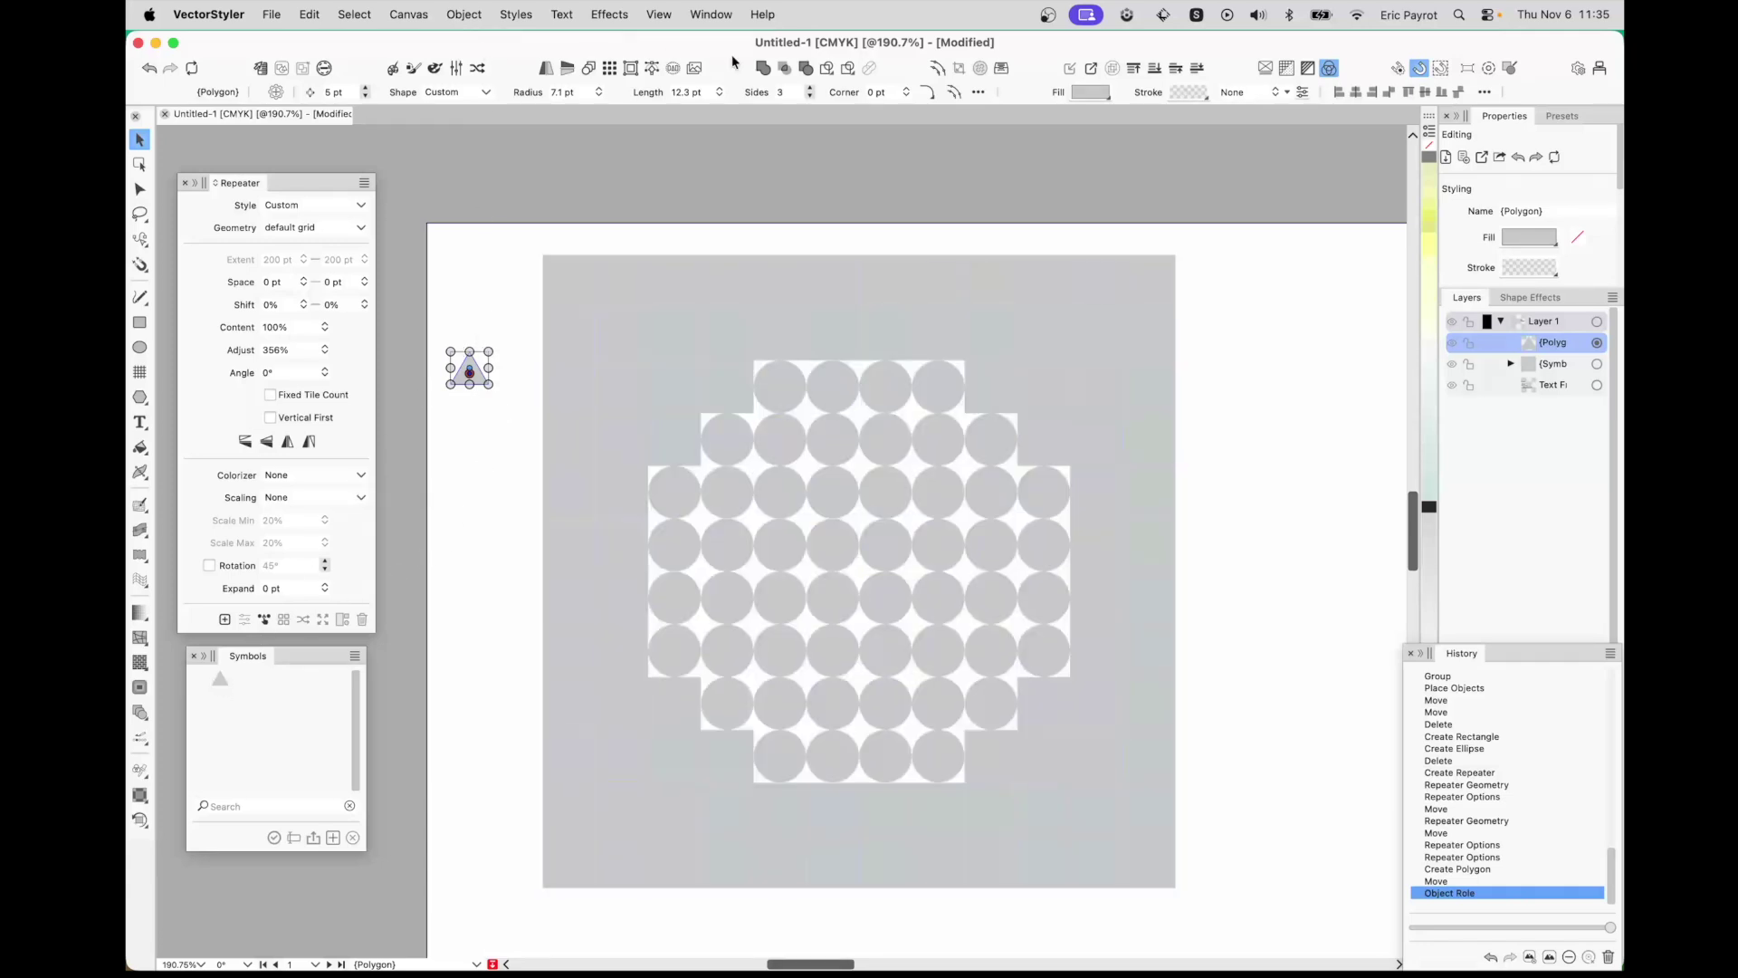
click(465, 14)
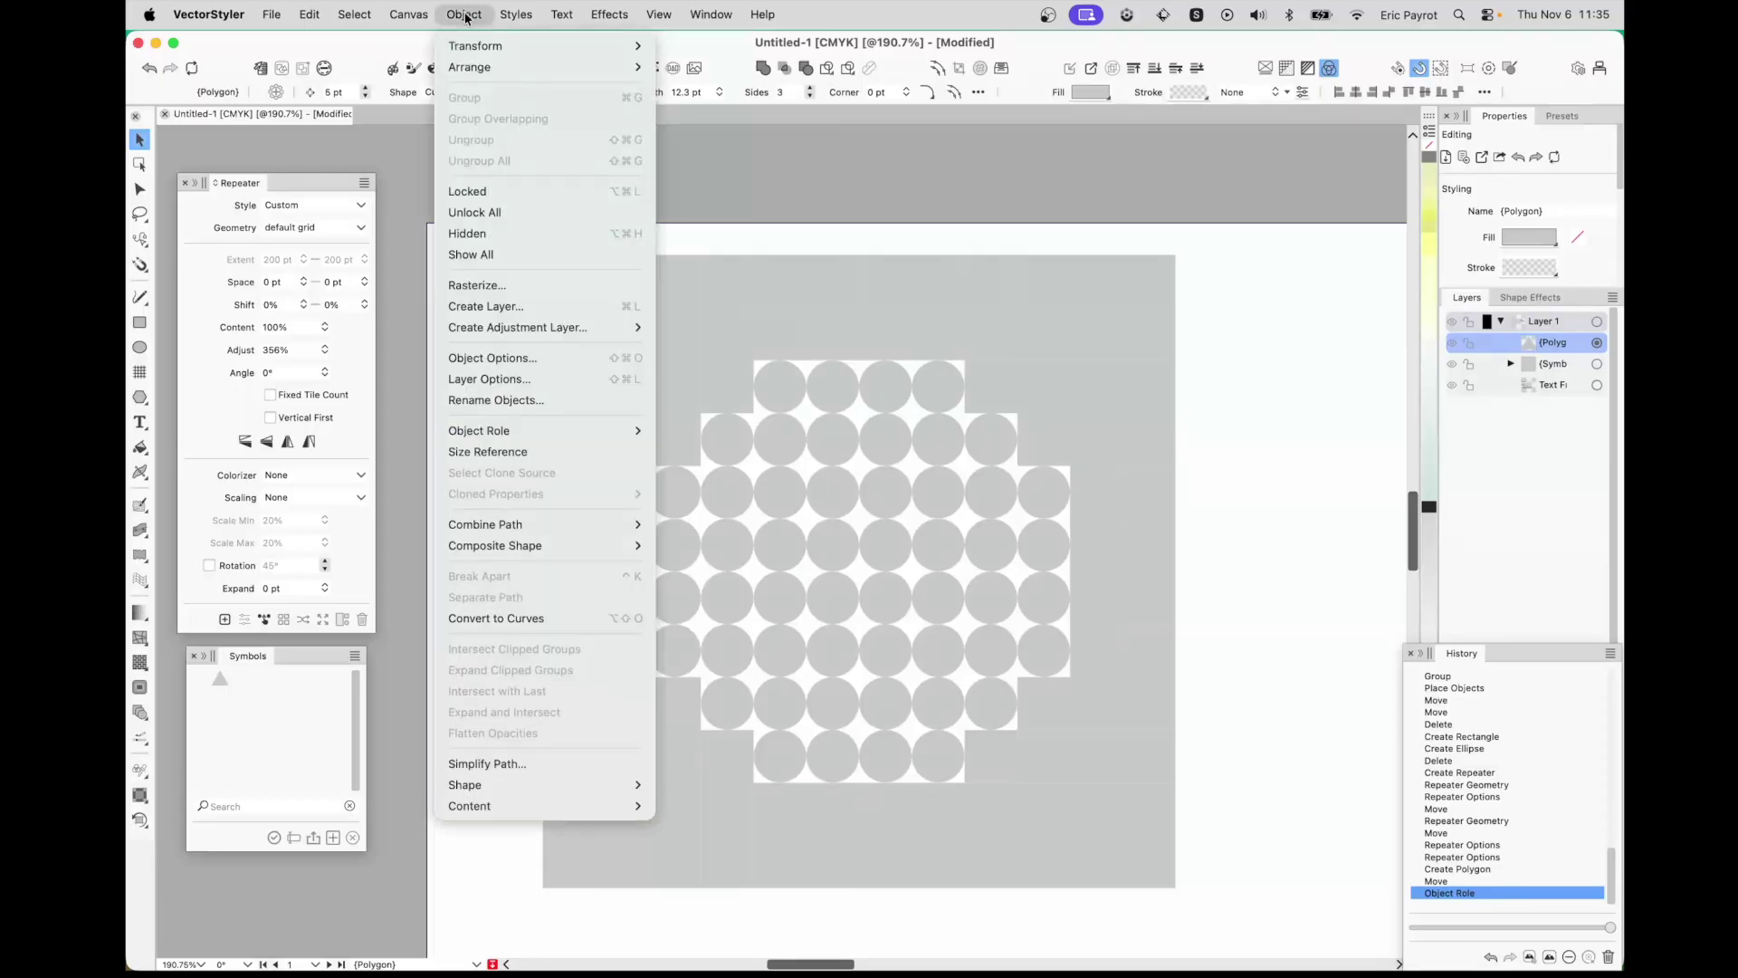
mouse_move(497, 433)
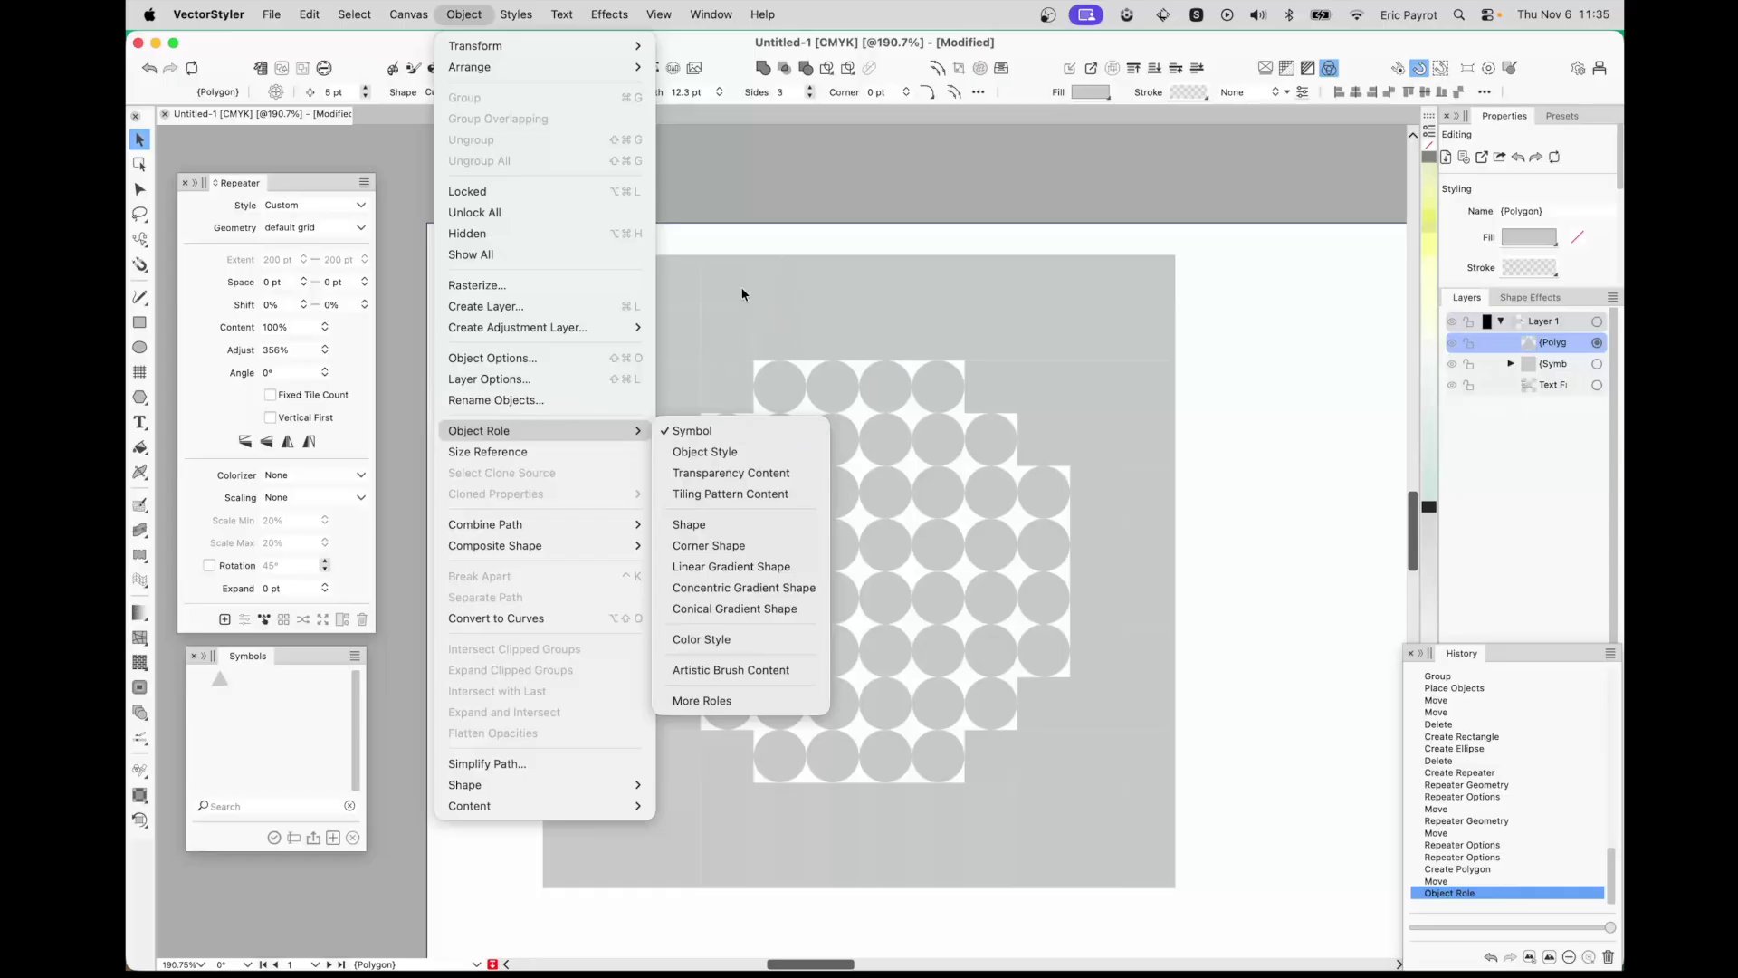
click(747, 232)
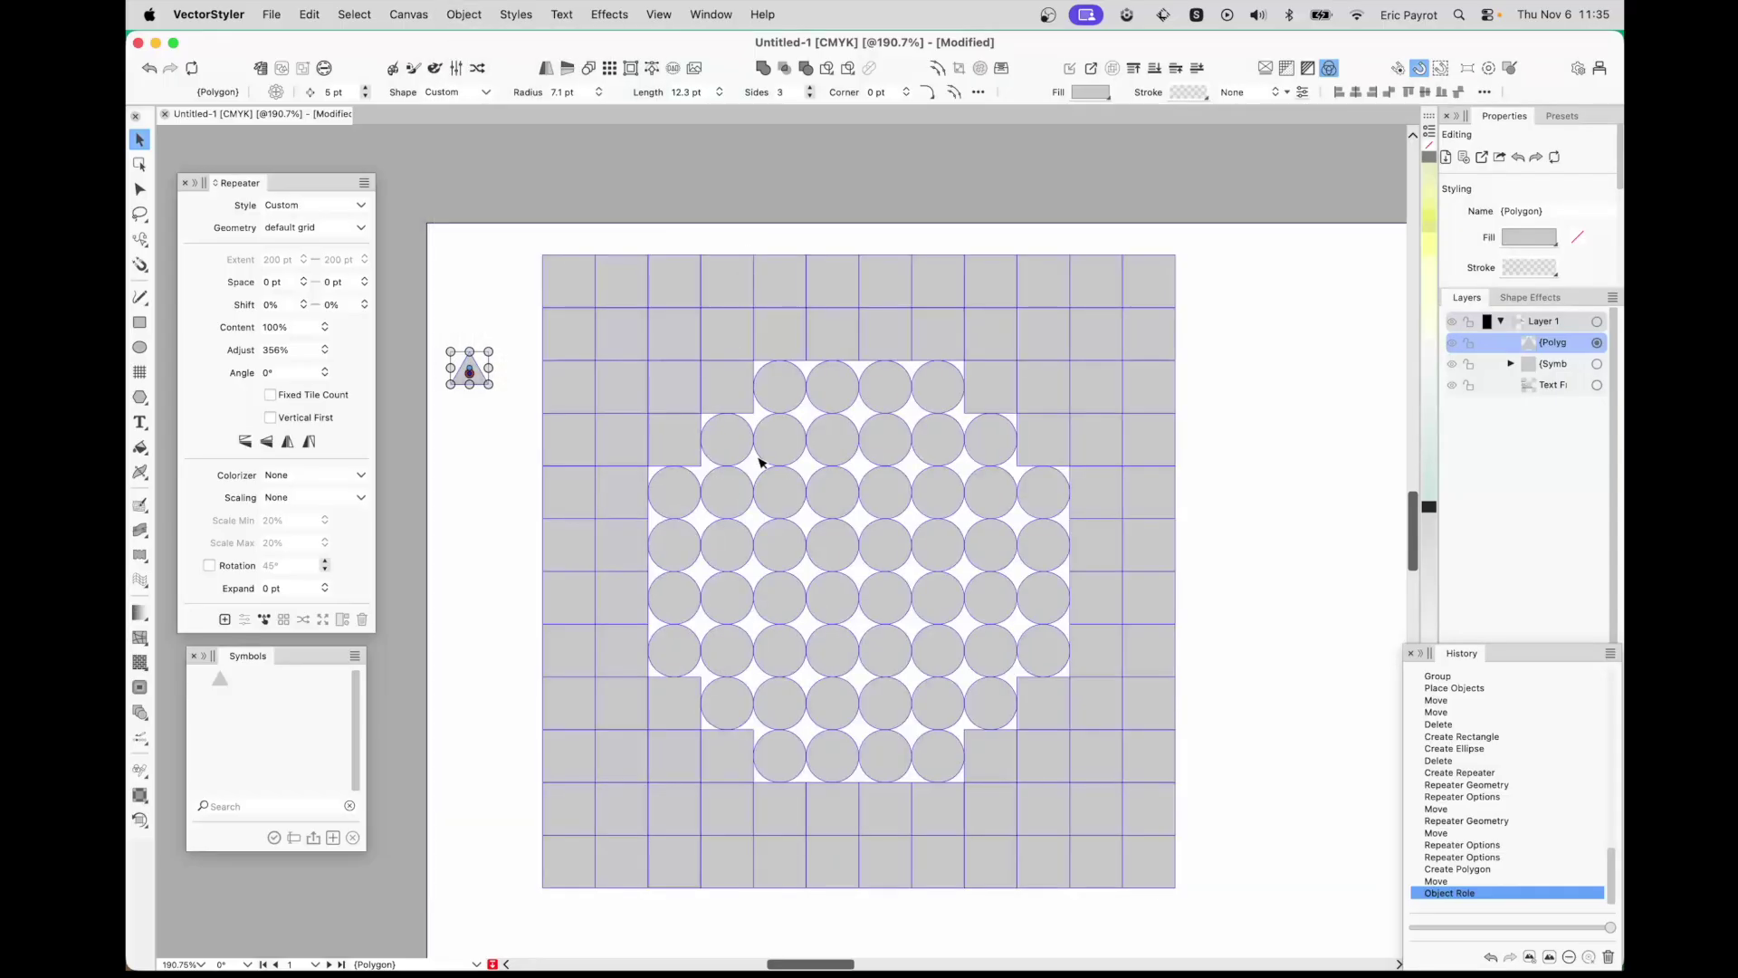
- Add the triangle symbol as a third object in the grid repeater's style and apply the change
click(723, 403)
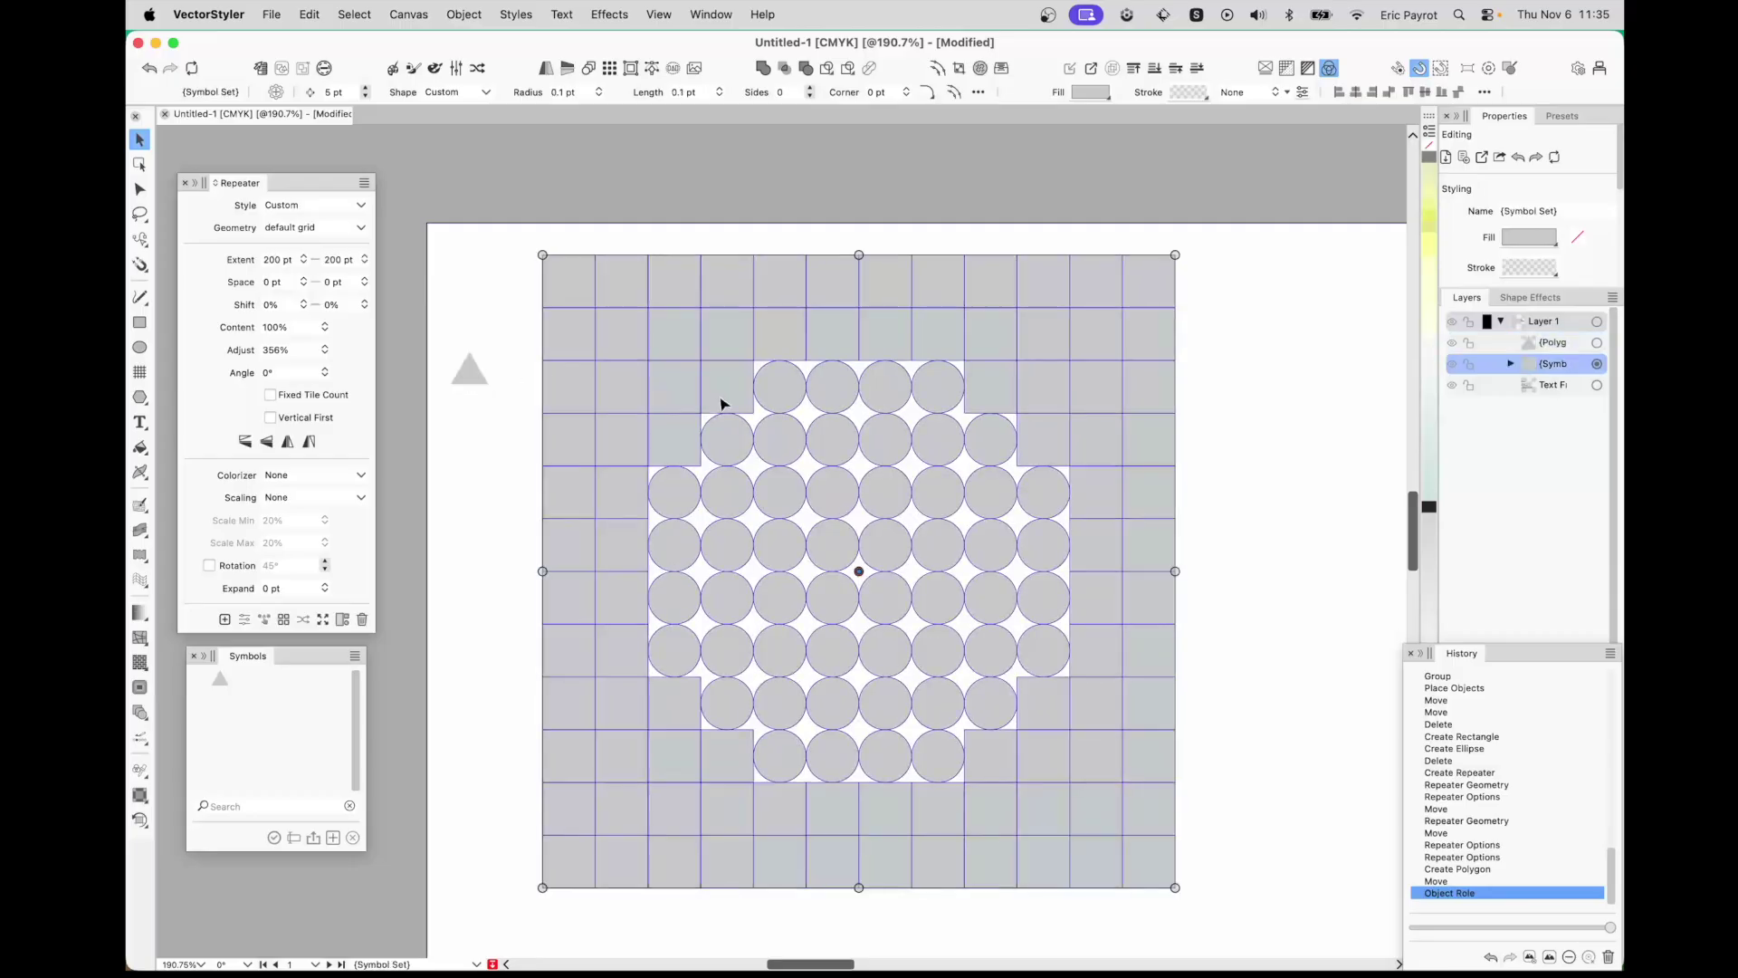
click(248, 620)
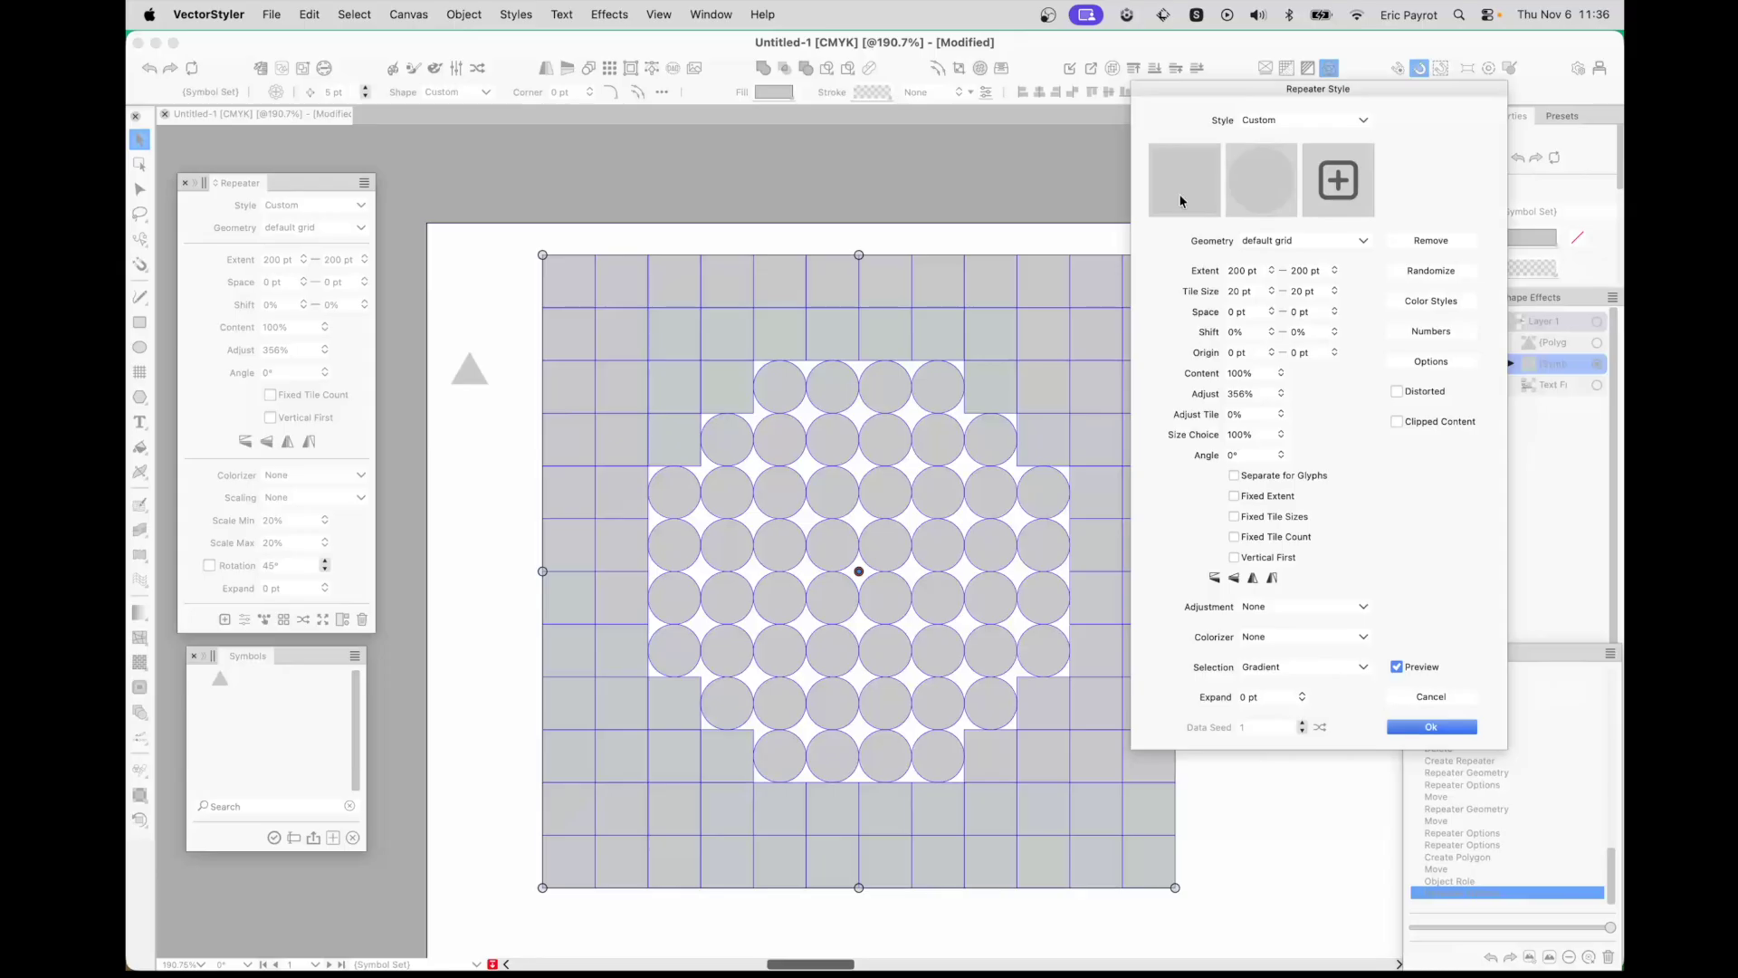
click(1336, 179)
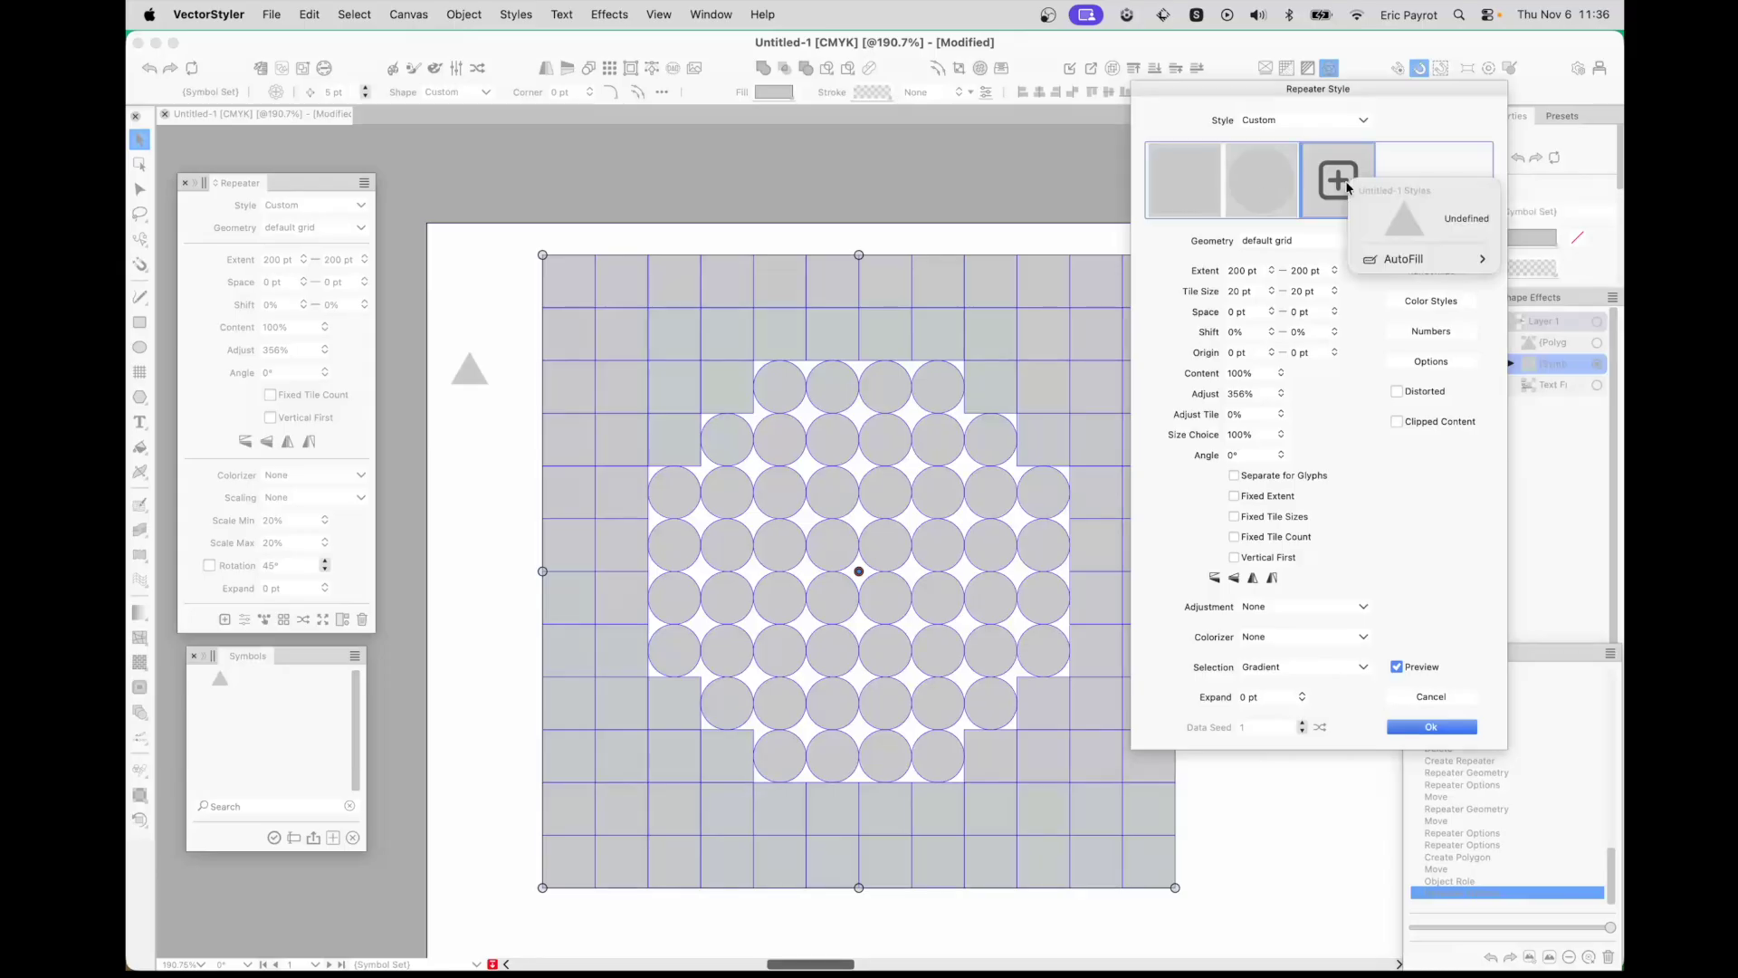
click(1413, 219)
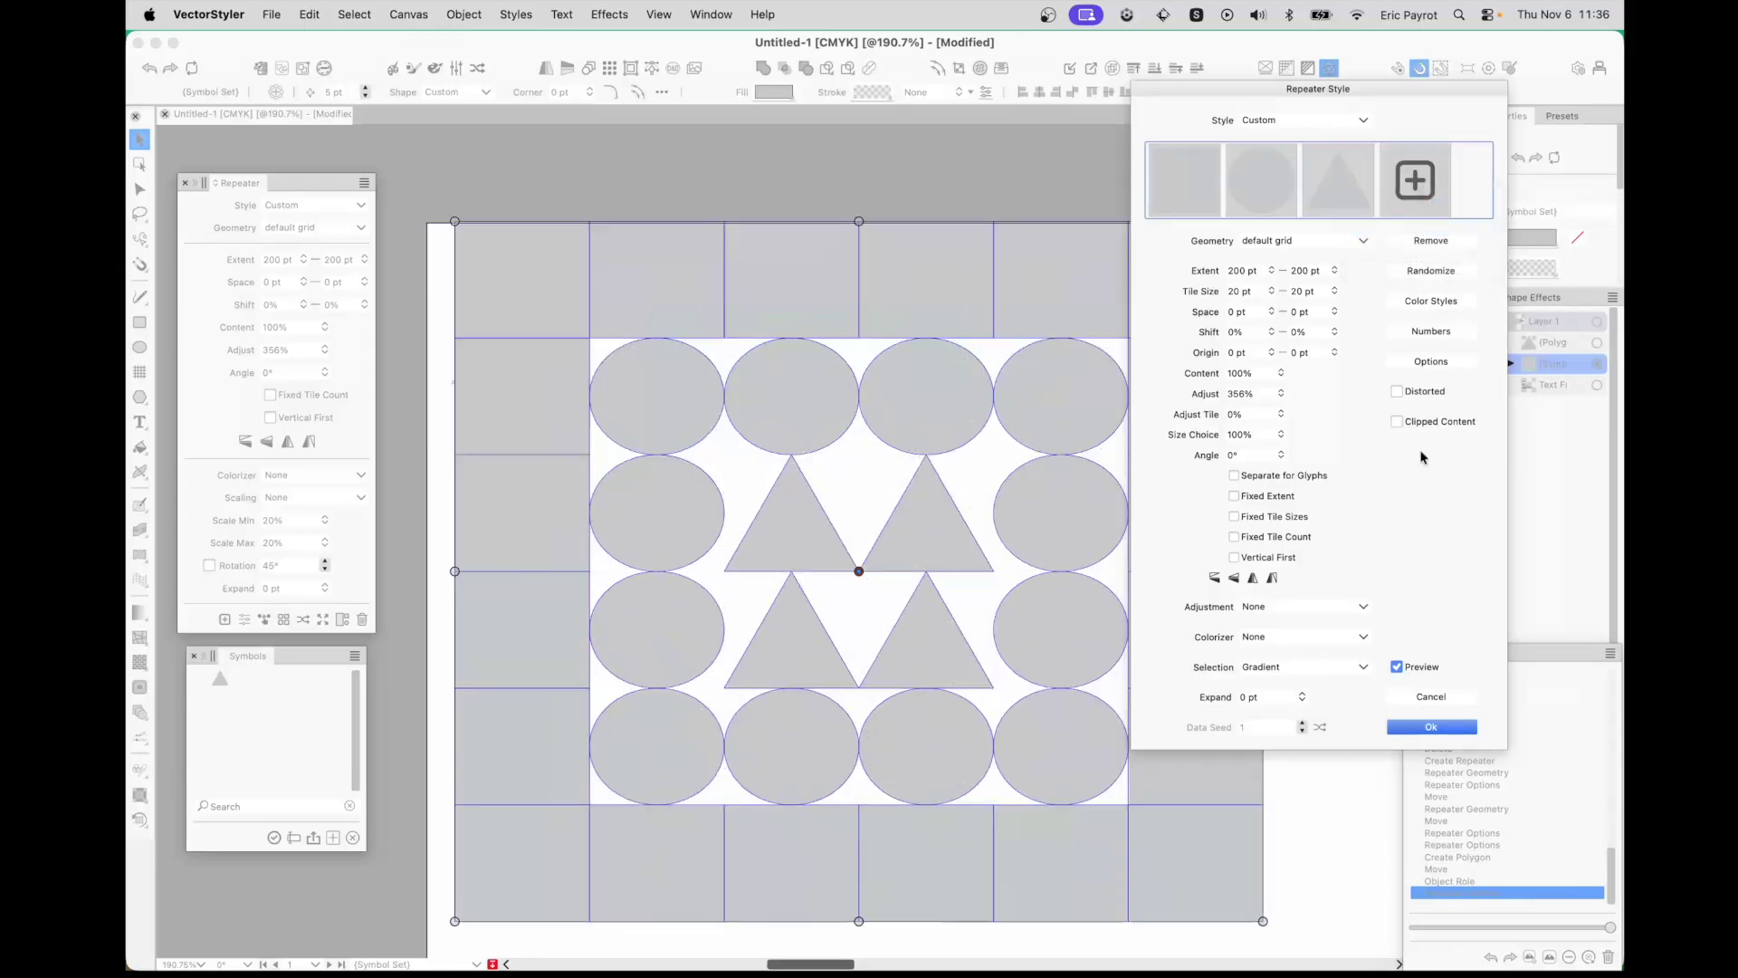
click(1409, 727)
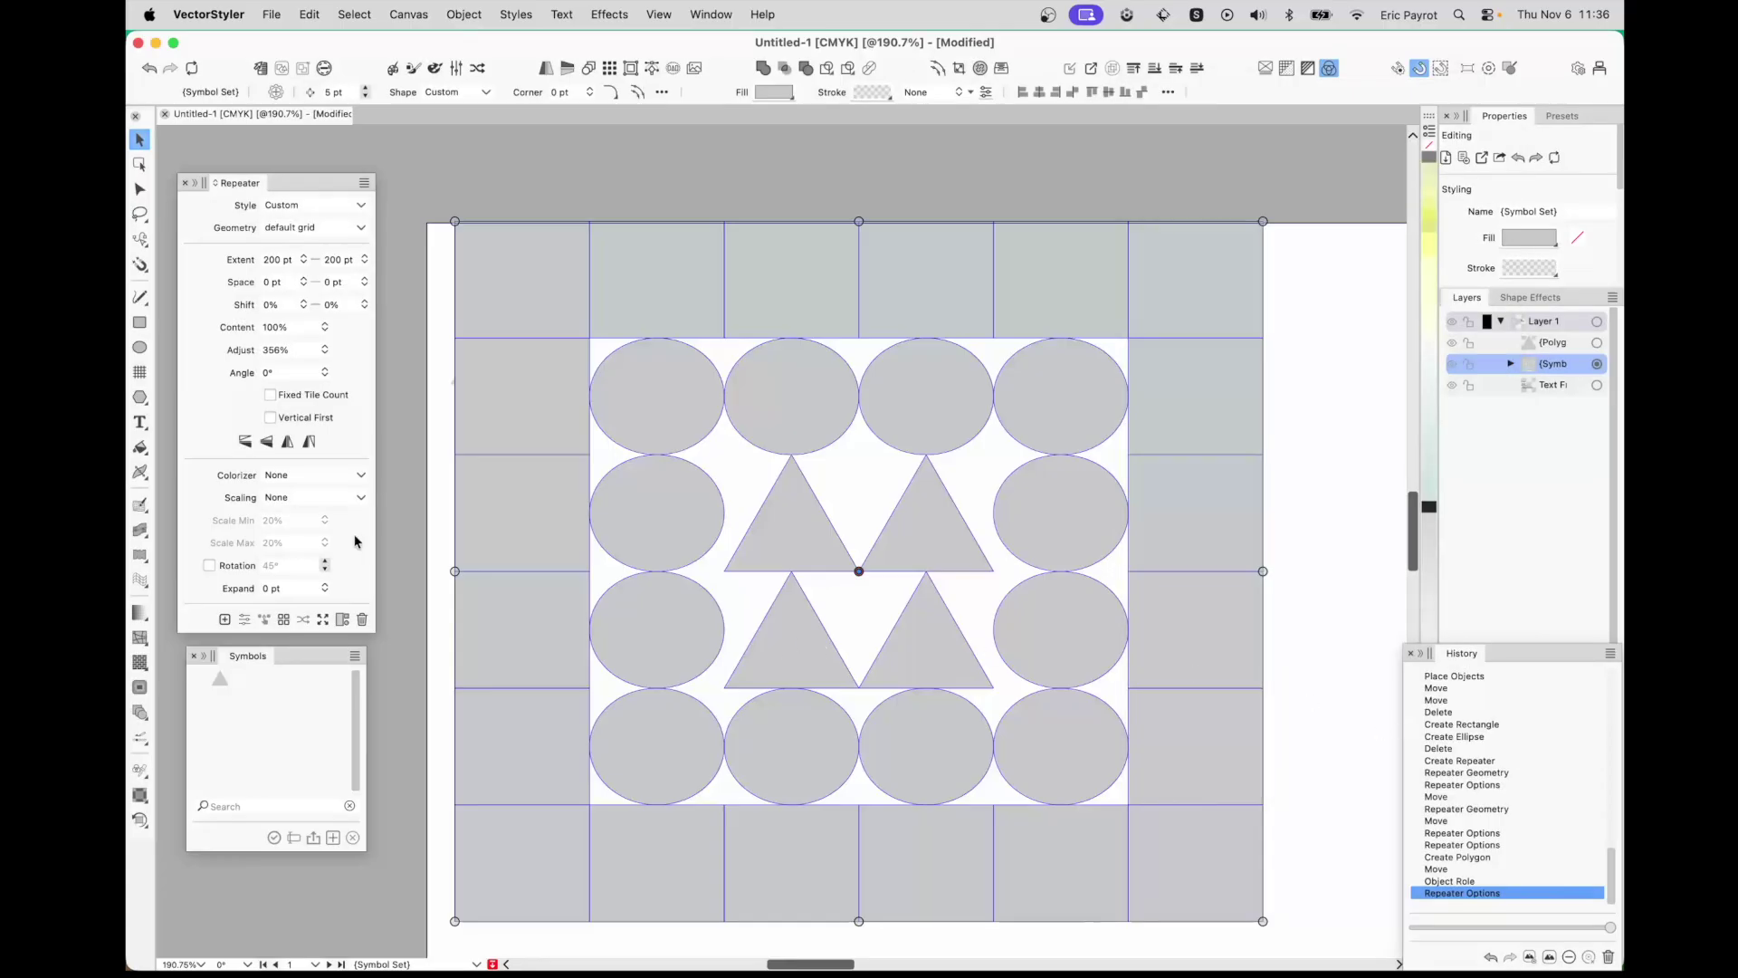
- Set the grid repeater's Adjust value to 136%, deselect it to view the pattern, and reselect it
drag(237, 352, 202, 733)
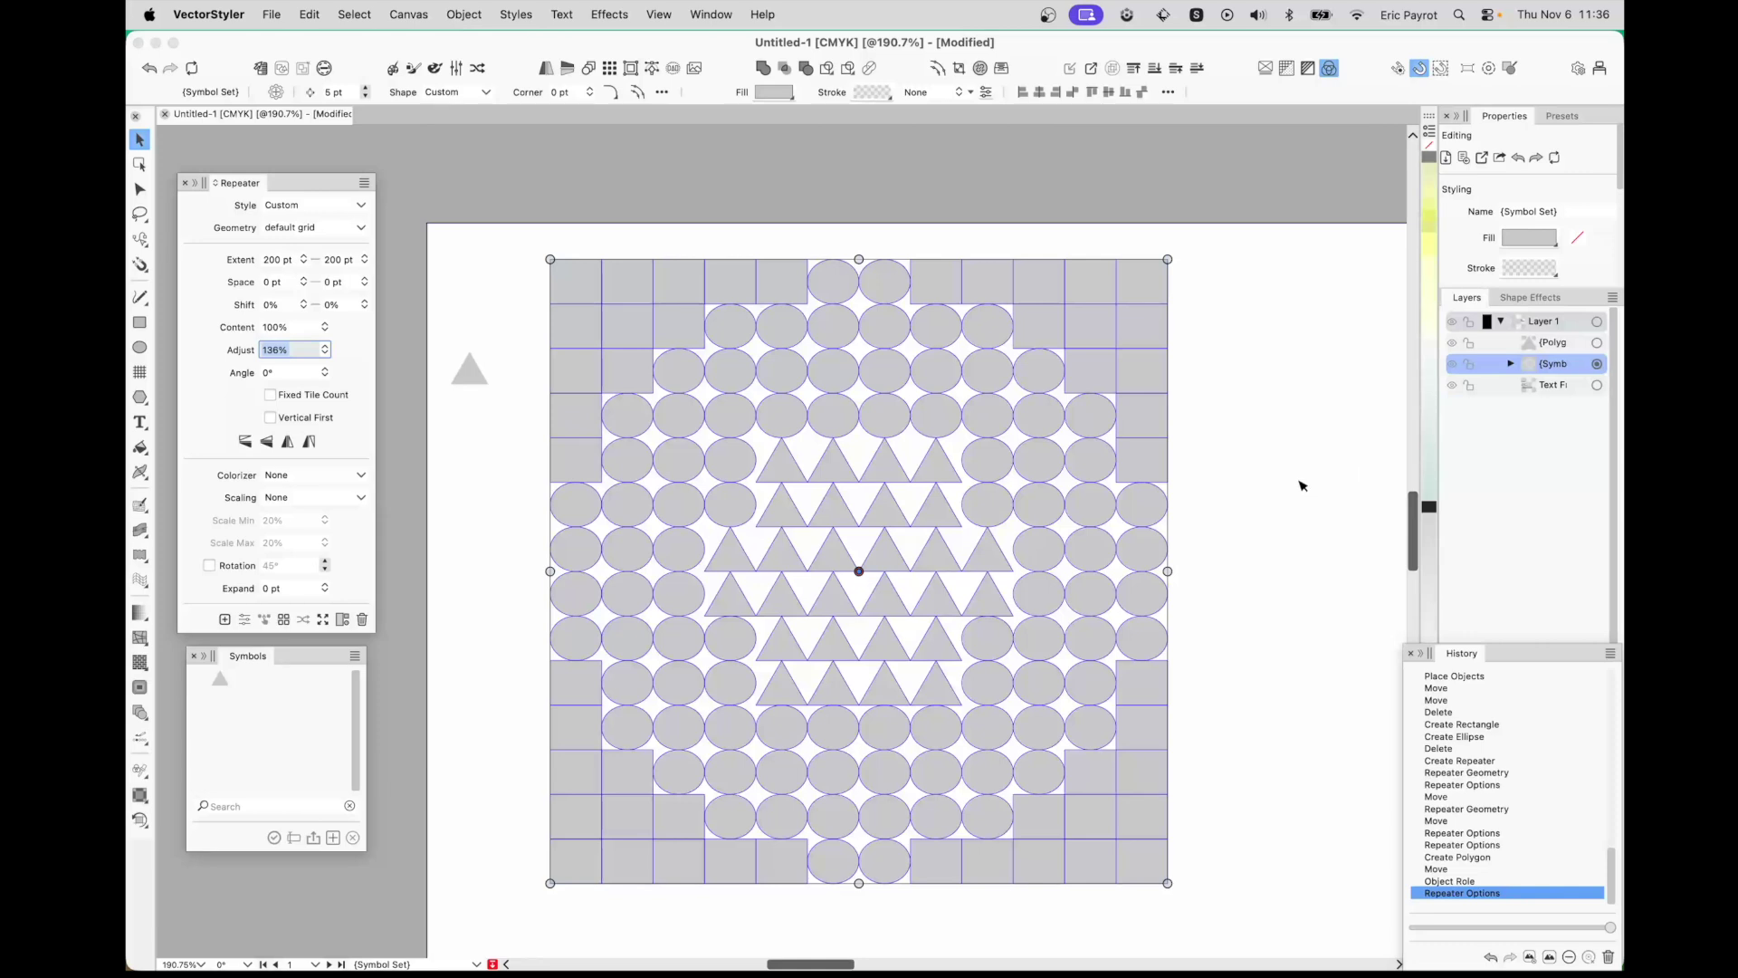
click(1264, 503)
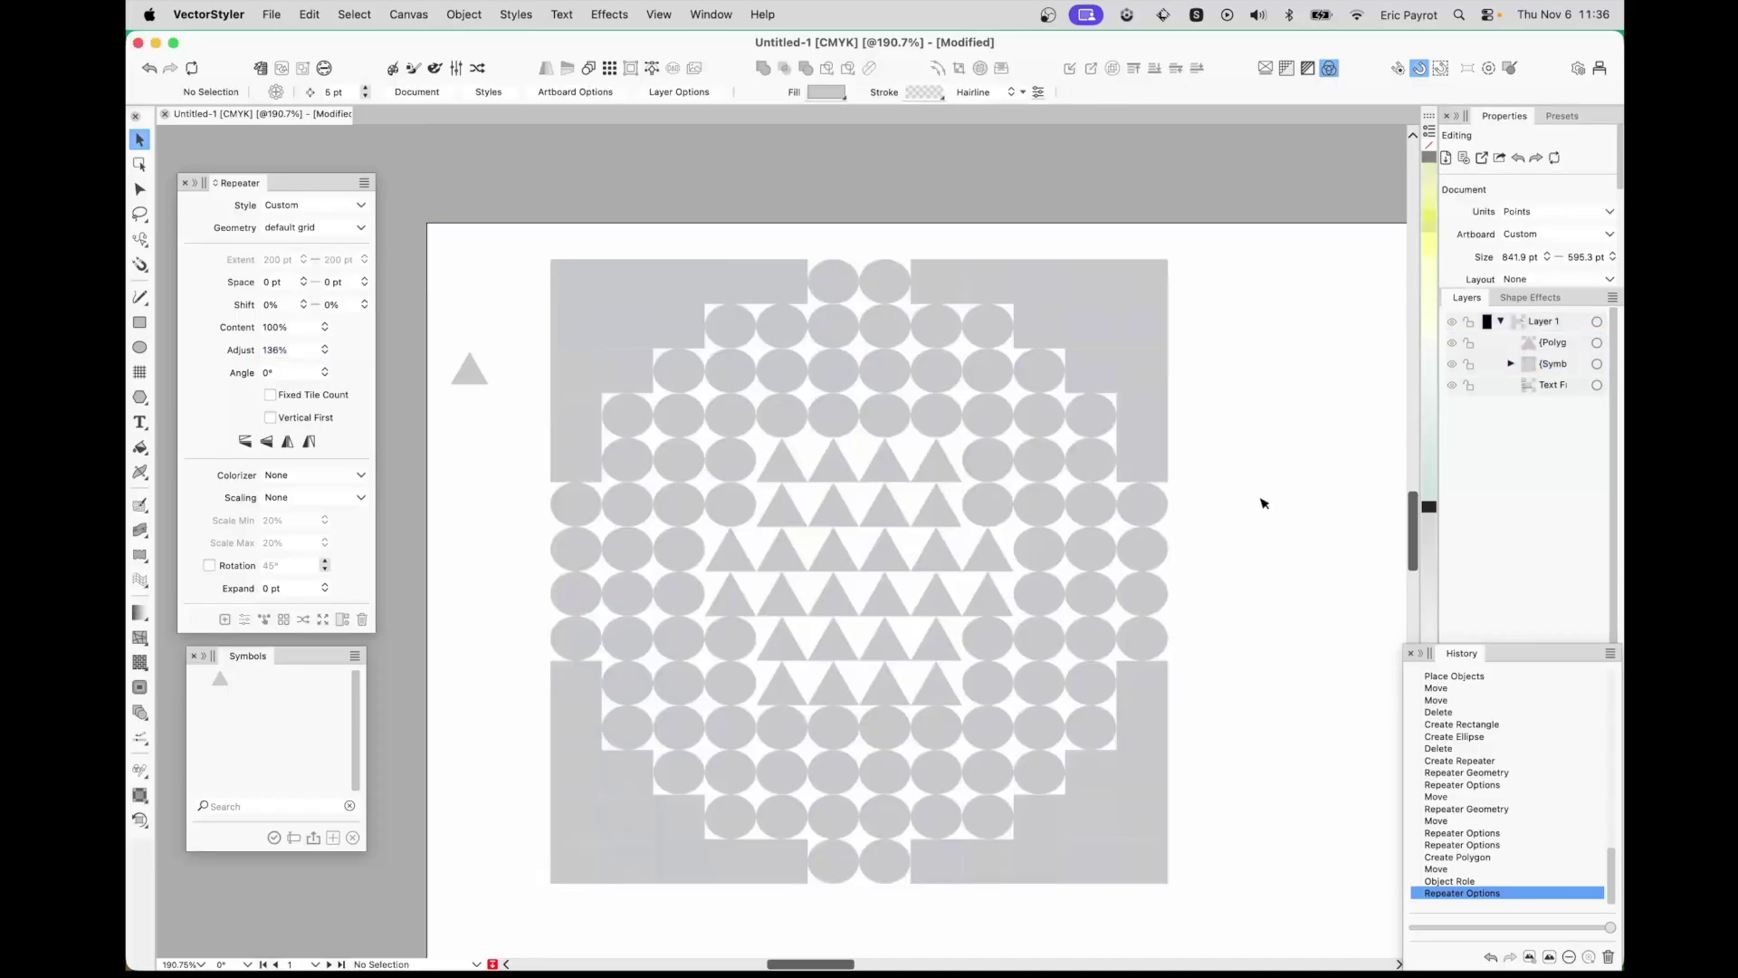
click(1071, 436)
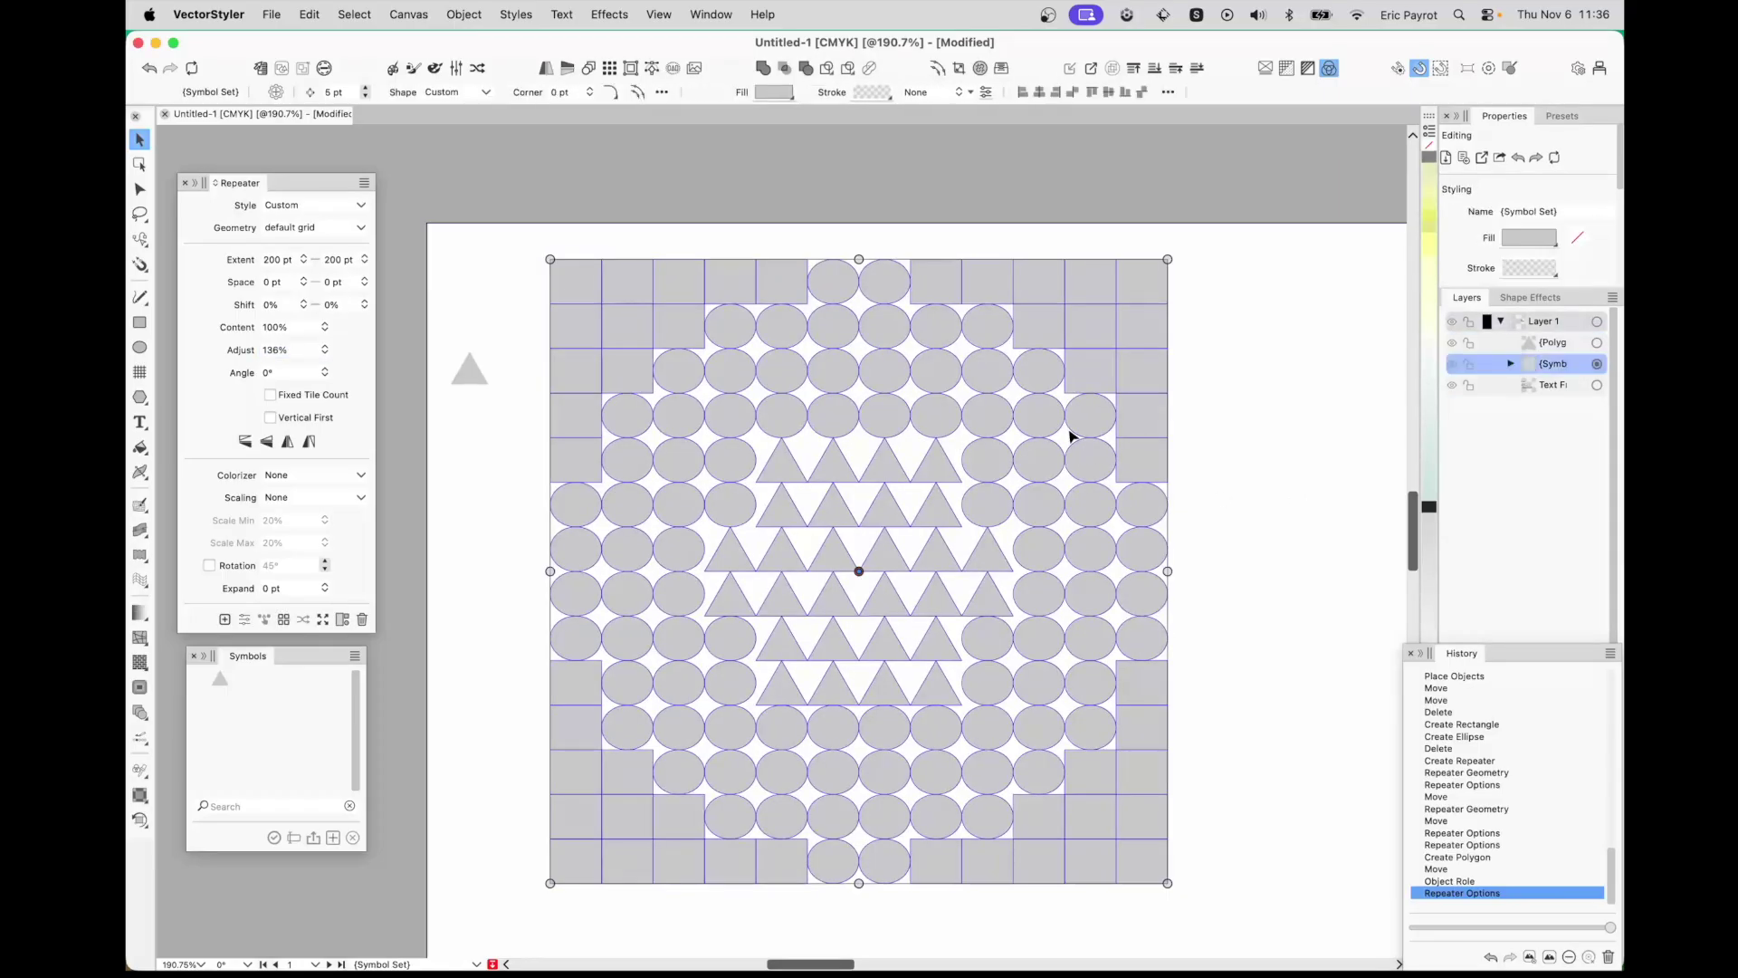